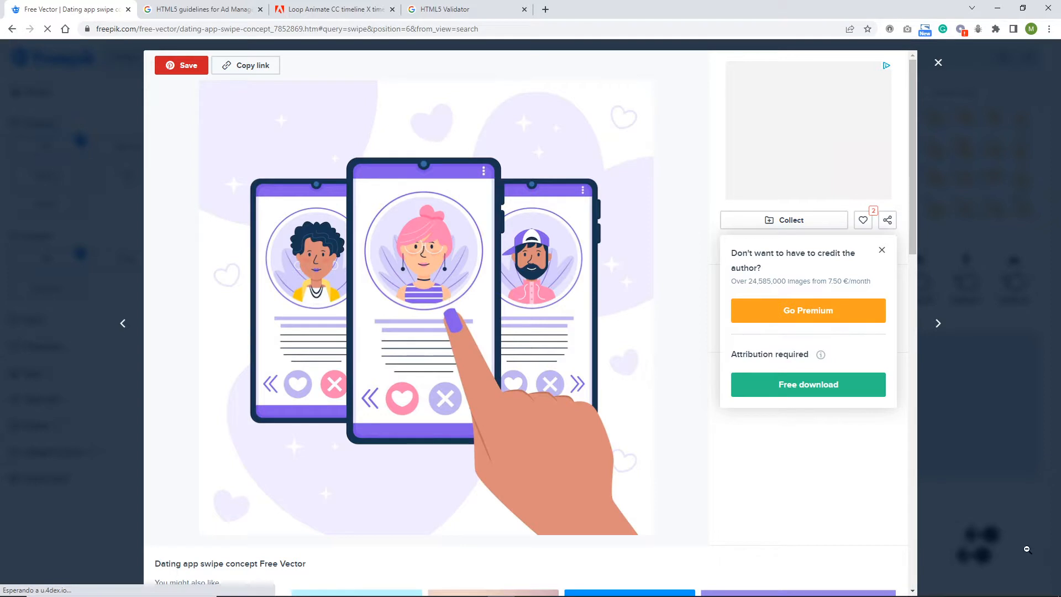
- Start the free download of the Dating app swipe concept vector and cancel saving the archive
{"action": "left_click", "coordinate": [797, 387]}
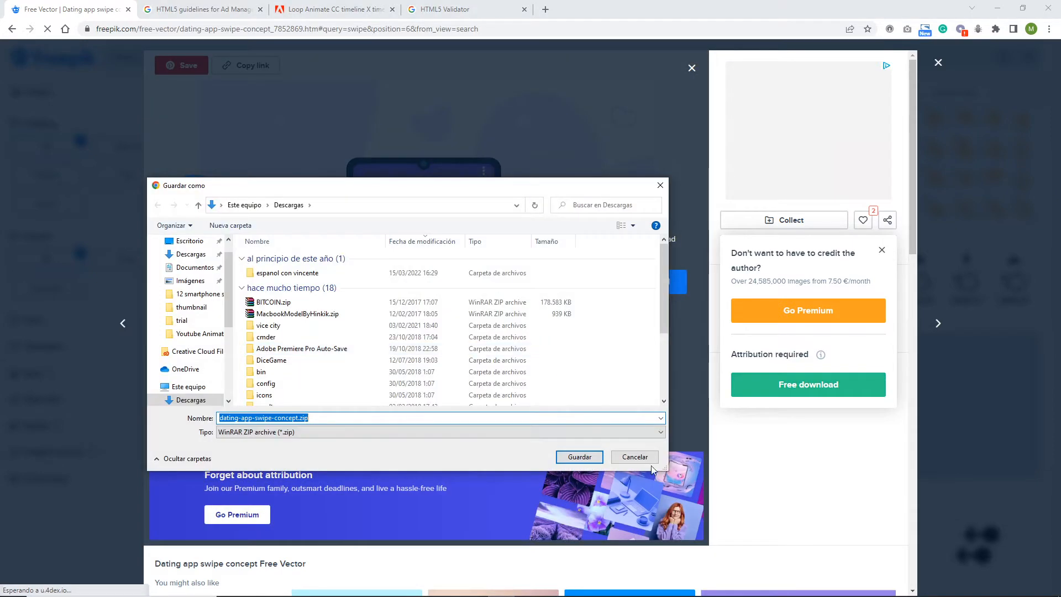
{"action": "left_click", "coordinate": [641, 459]}
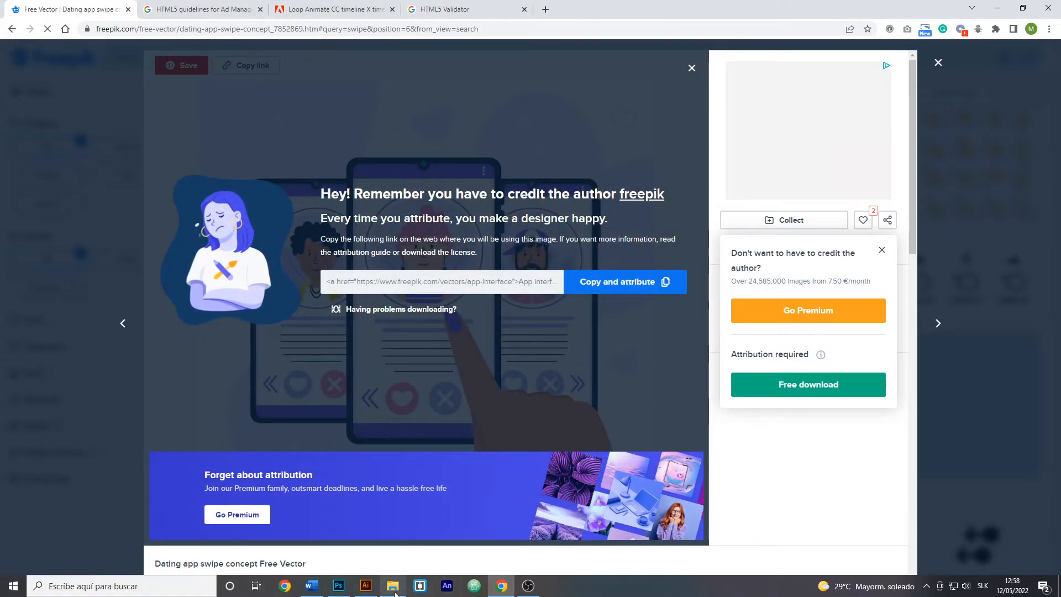
- Switch to File Explorer and extract dating-app-swipe-concept.zip inside the tutorial\freepik folder
{"action": "left_click", "coordinate": [394, 587]}
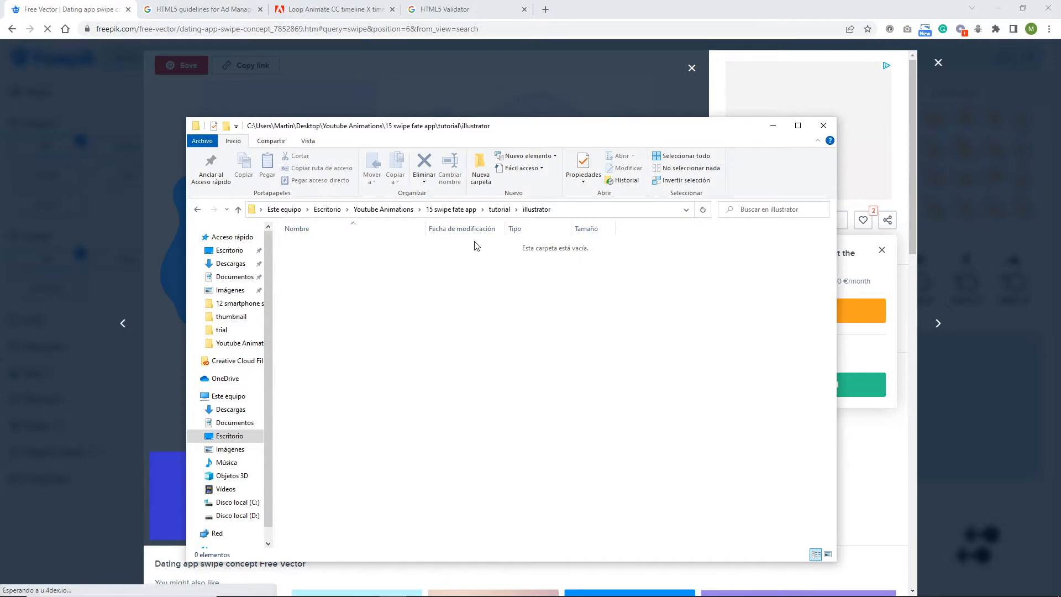
{"action": "left_click", "coordinate": [499, 210]}
{"action": "left_click", "coordinate": [310, 248]}
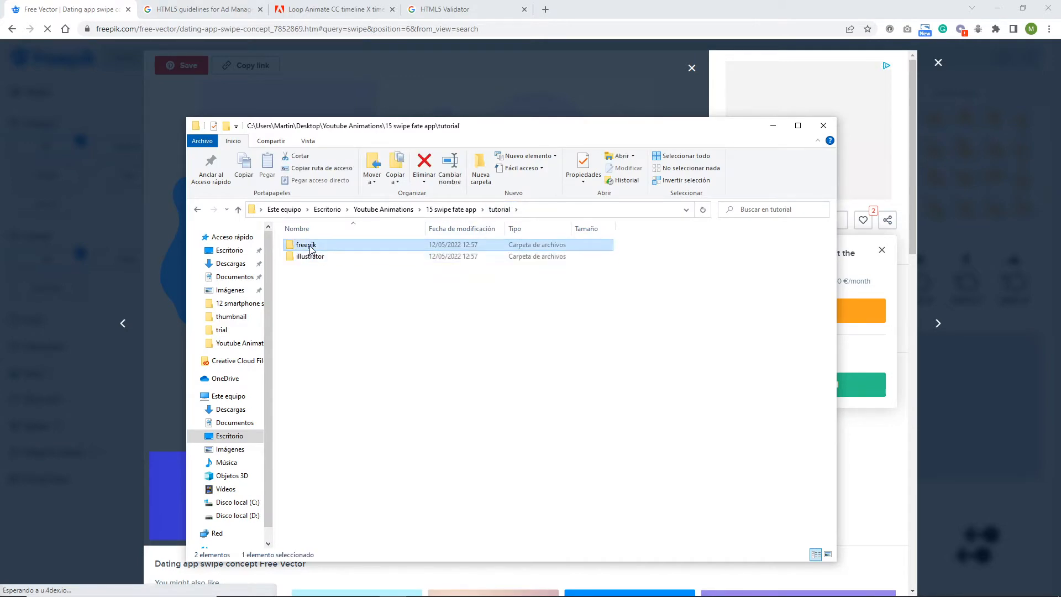
{"action": "double_click", "coordinate": [310, 248]}
{"action": "left_click", "coordinate": [301, 246]}
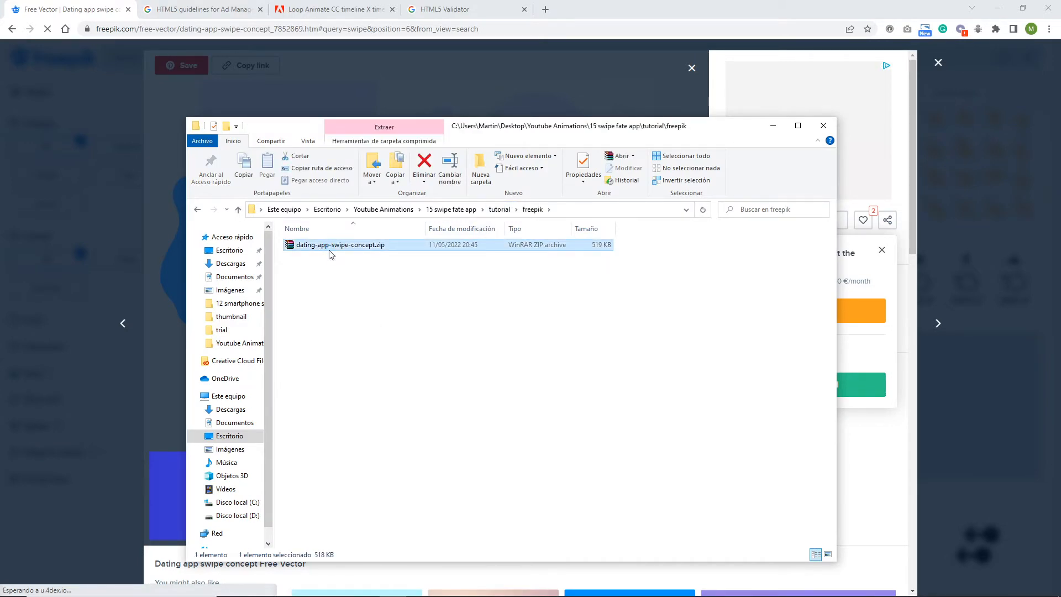
{"action": "right_click", "coordinate": [331, 255]}
{"action": "left_click", "coordinate": [374, 313]}
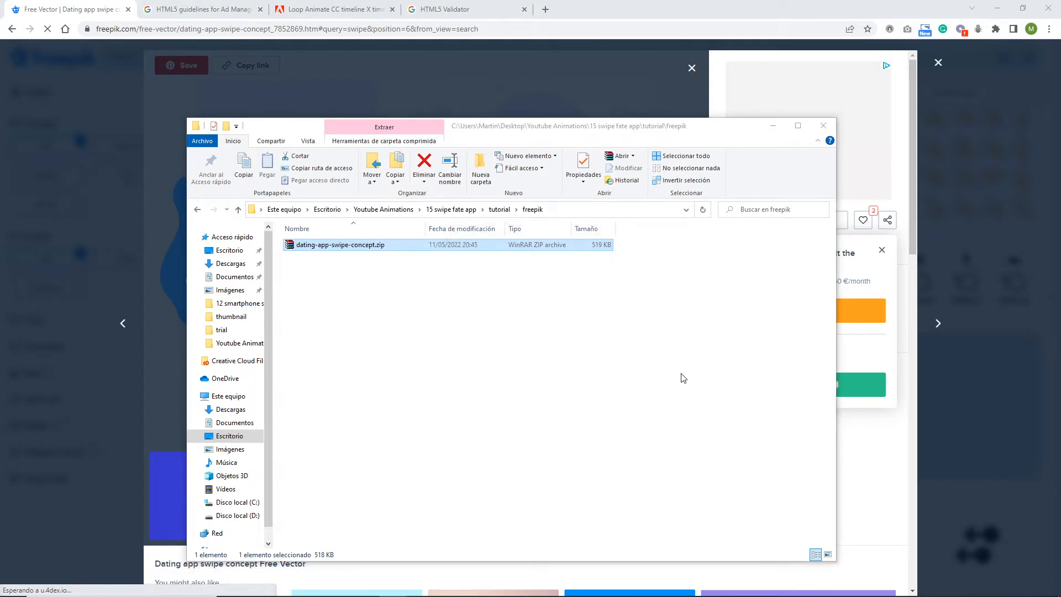
{"action": "left_click", "coordinate": [480, 393]}
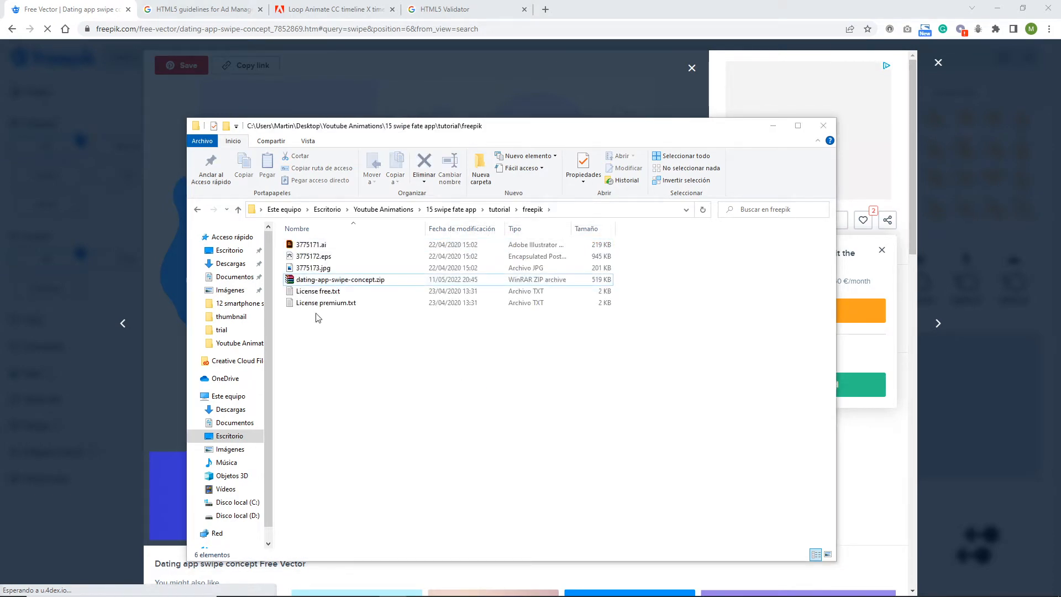
- Open 3775171.ai in Illustrator and create a new blank document of 300 x 600 px in RGB Color
{"action": "double_click", "coordinate": [311, 245]}
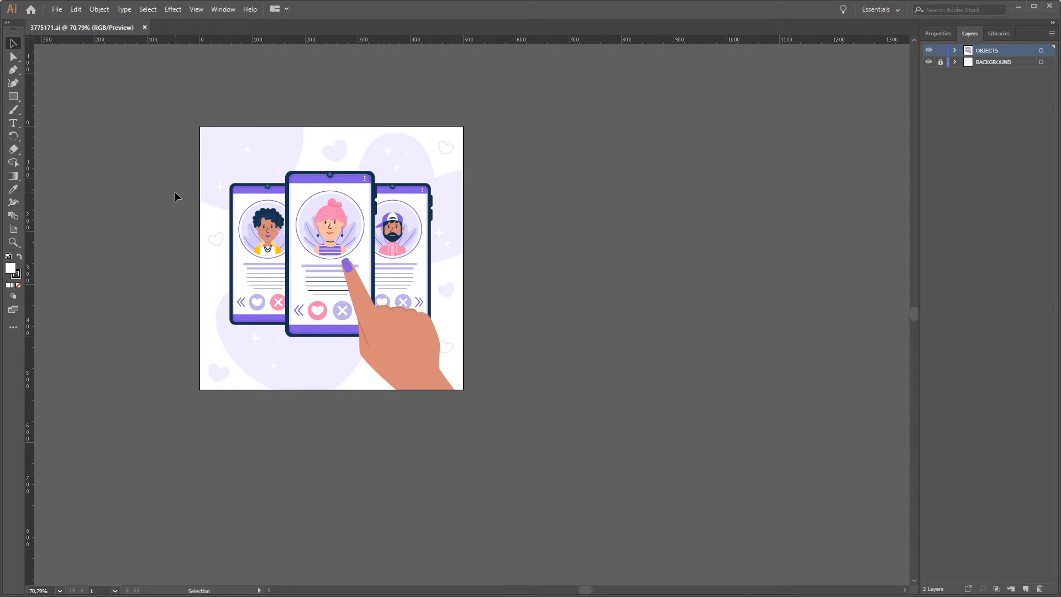
{"action": "key", "text": "ctrl+n"}
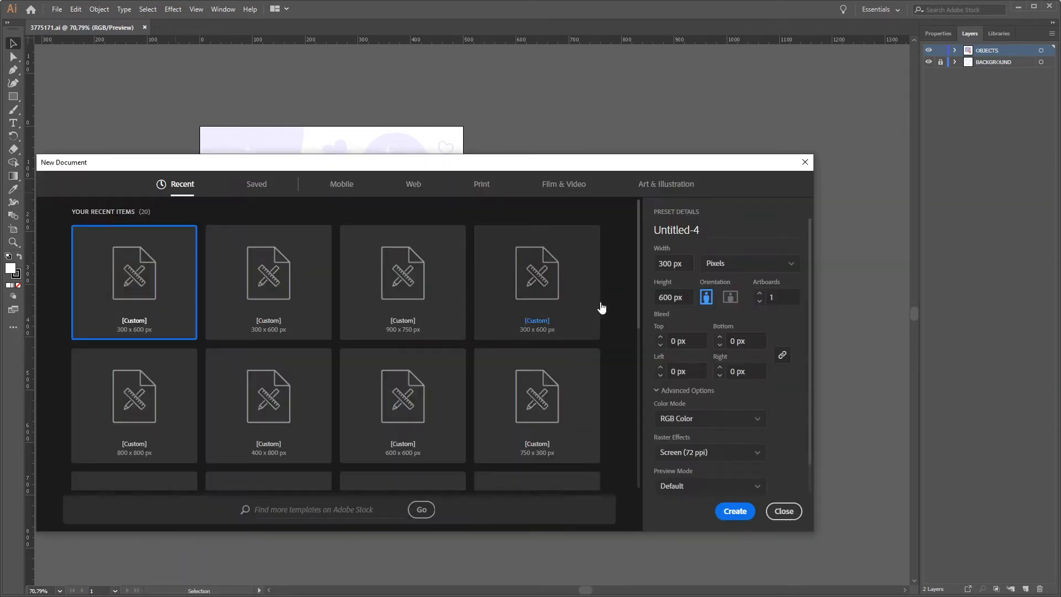
{"action": "left_click", "coordinate": [735, 512]}
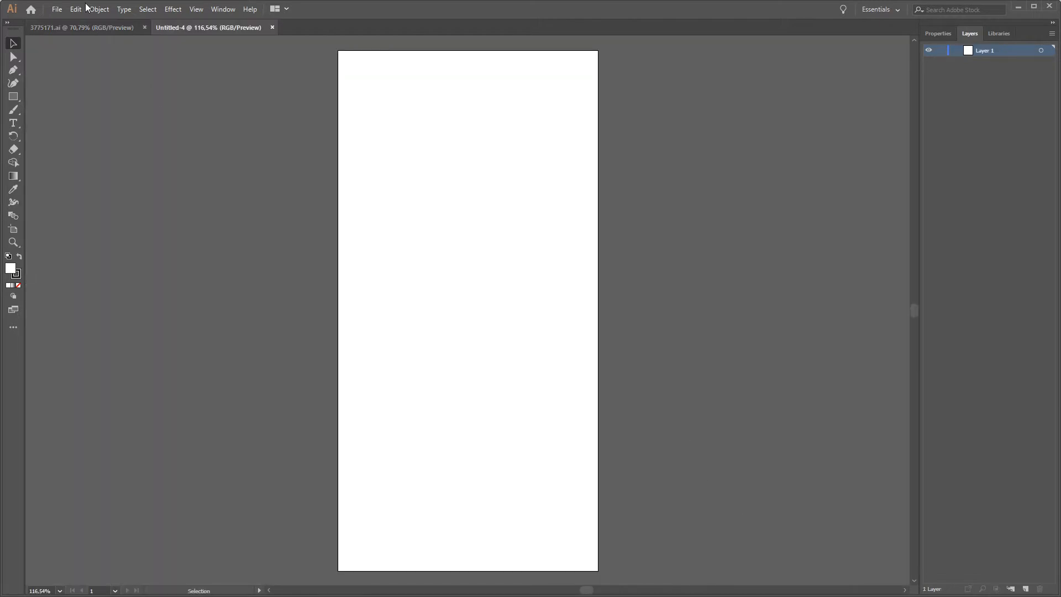
- Isolate the clipping mask that holds the phones and hand artwork in 3775171.ai
{"action": "left_click", "coordinate": [102, 30]}
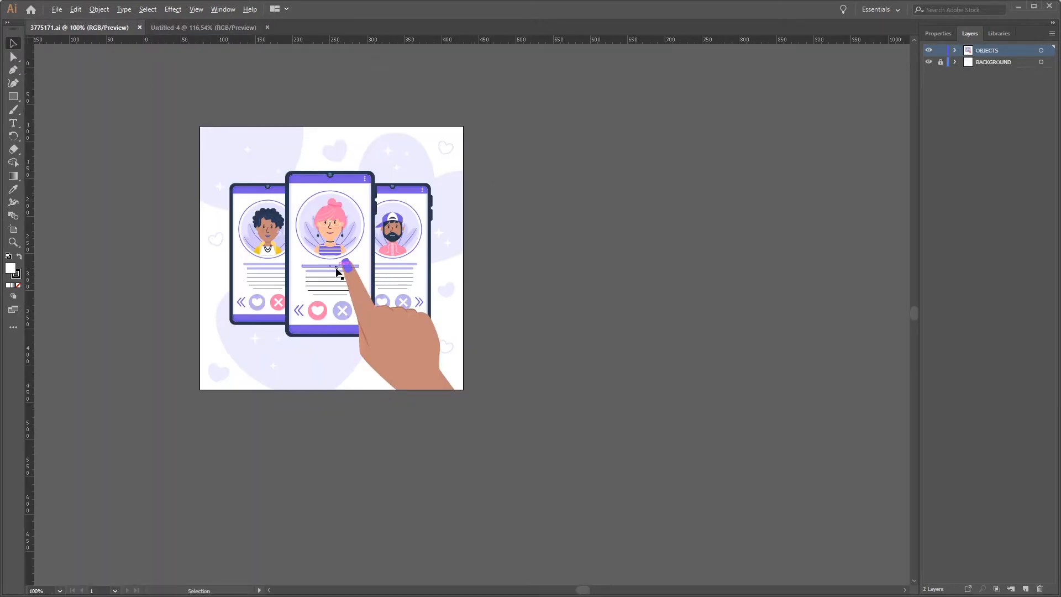
{"action": "left_click", "coordinate": [355, 204]}
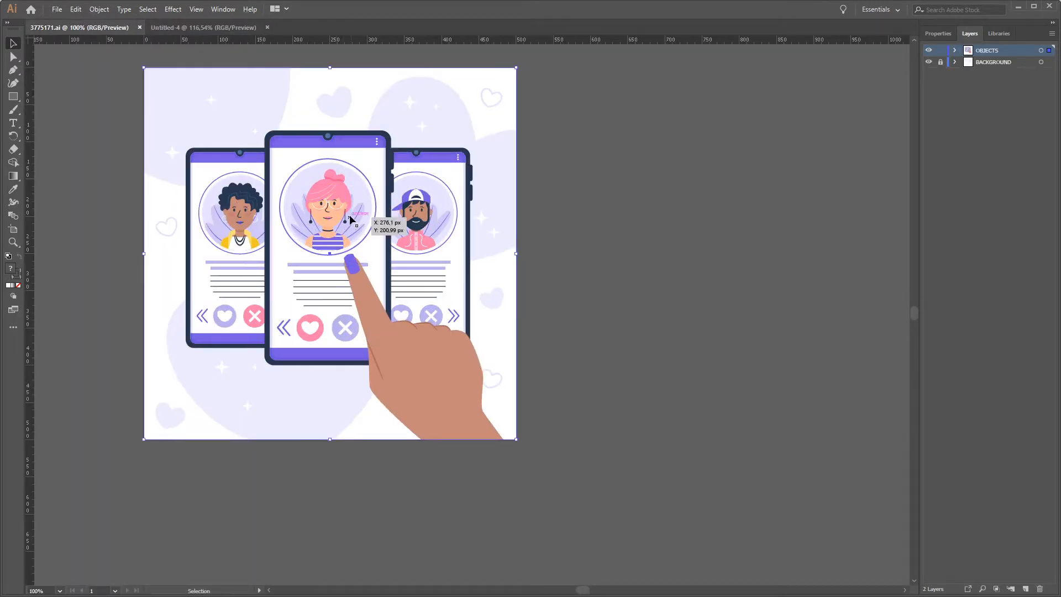
{"action": "left_click", "coordinate": [635, 276]}
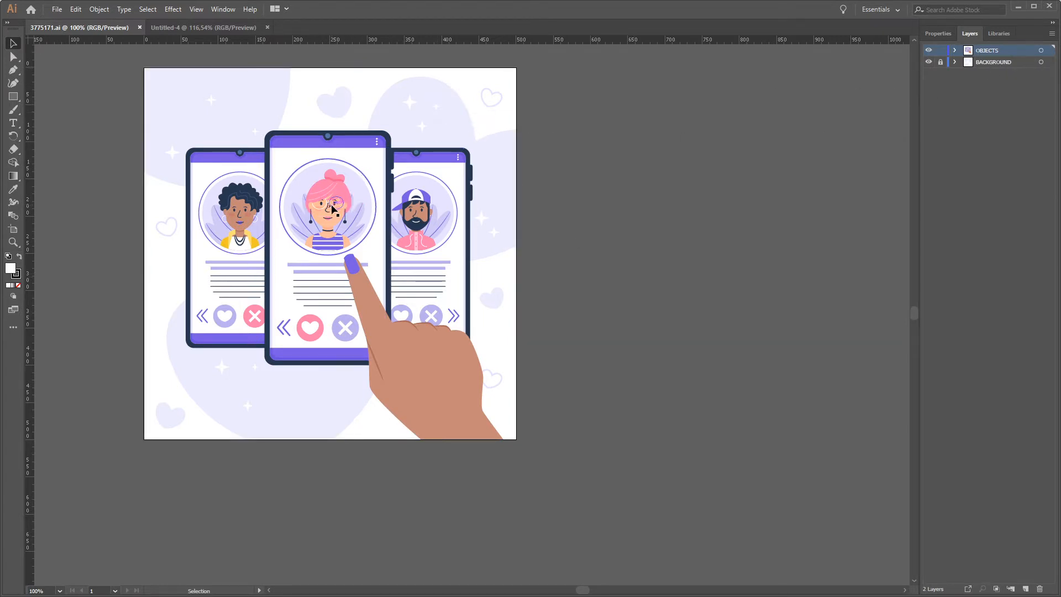
{"action": "left_click", "coordinate": [338, 226]}
{"action": "right_click", "coordinate": [330, 203]}
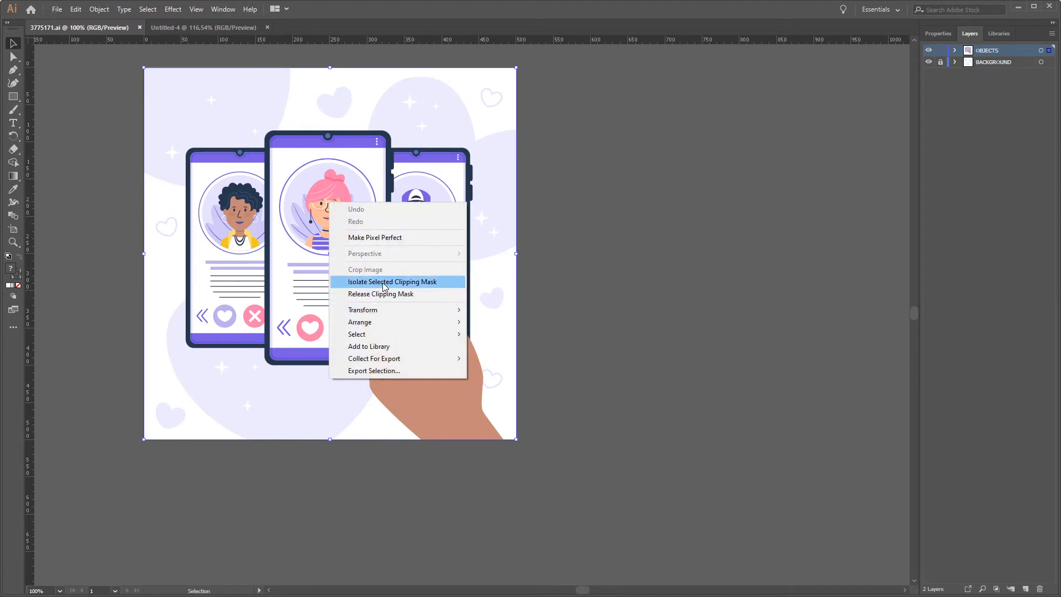
{"action": "left_click", "coordinate": [409, 283]}
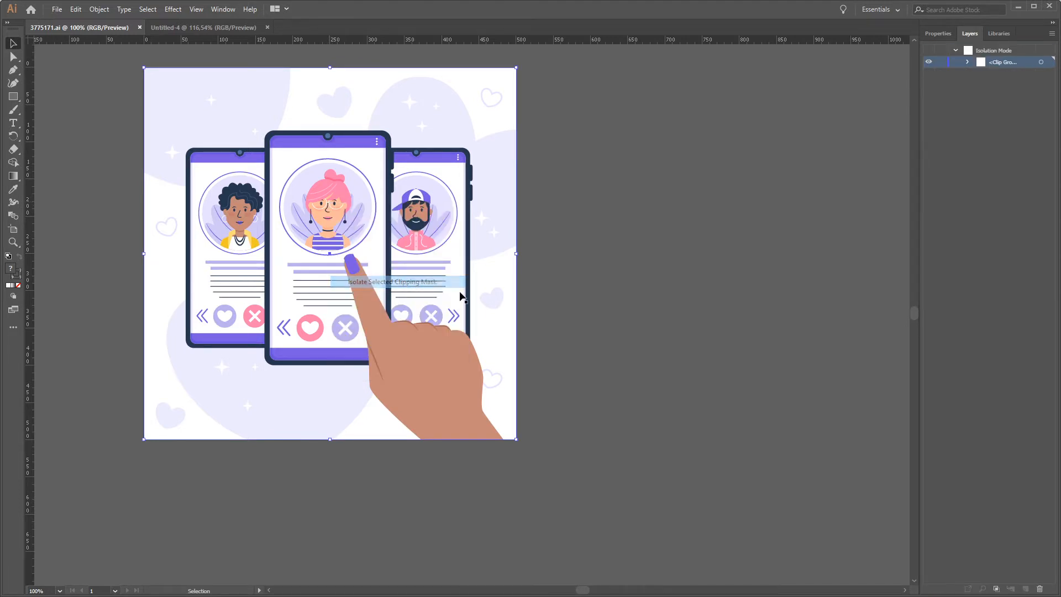
{"action": "left_click", "coordinate": [474, 307]}
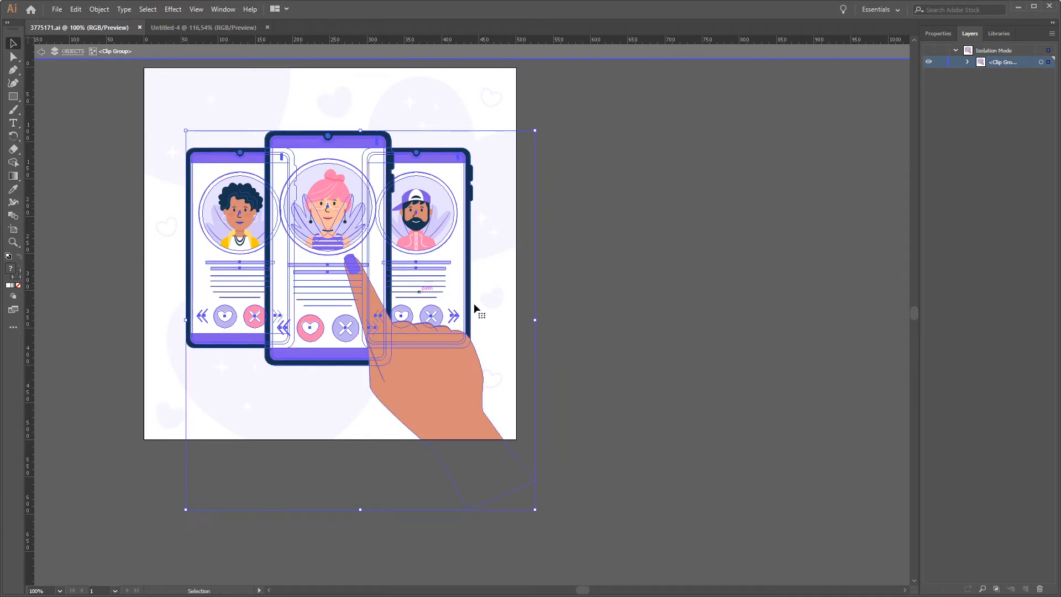
- Copy the isolated phones and hand artwork and paste it into the blank 300 x 600 px document
{"action": "left_click_drag", "start_coordinate": [325, 244], "coordinate": [359, 231]}
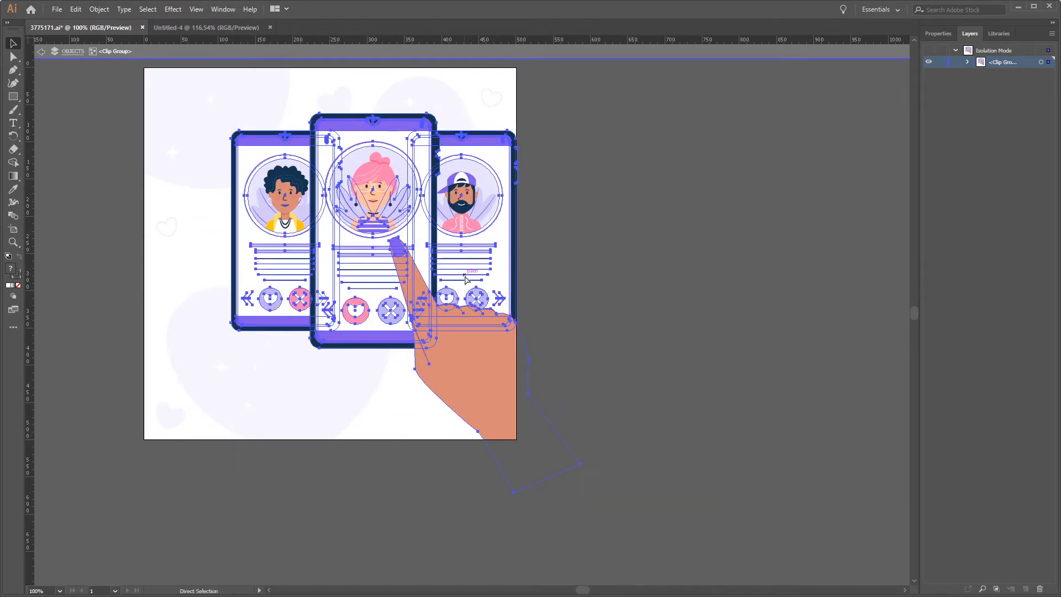
{"action": "key", "text": "ctrl+z"}
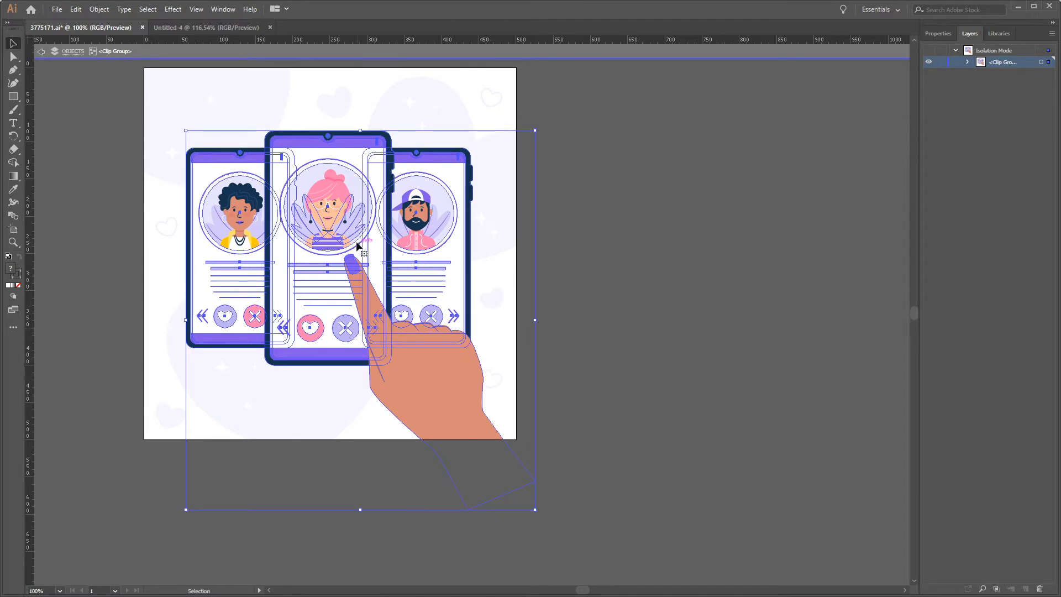
{"action": "left_click_drag", "start_coordinate": [357, 243], "coordinate": [460, 348]}
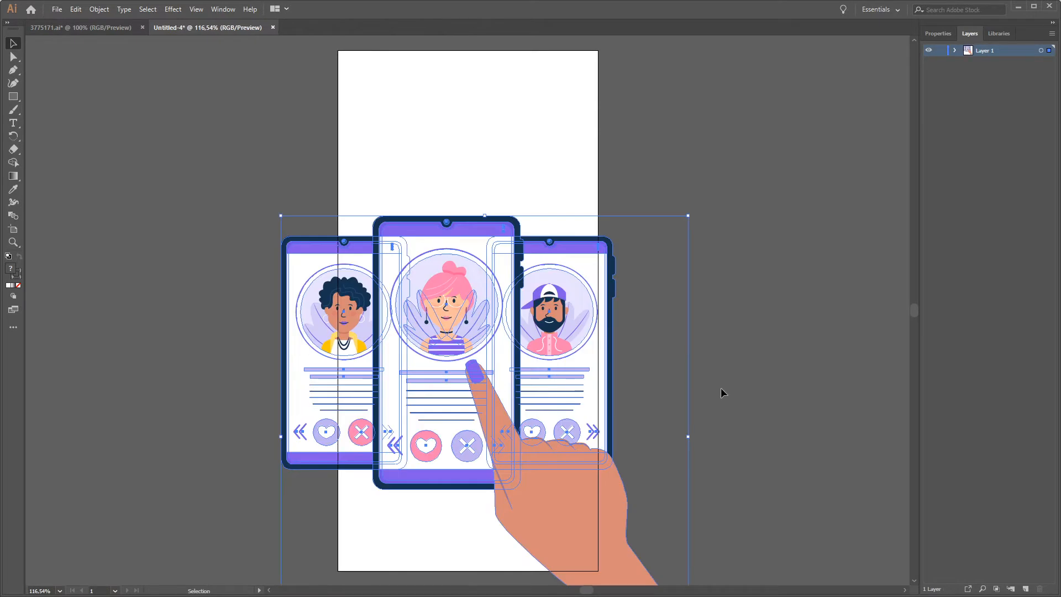
{"action": "left_click", "coordinate": [732, 332]}
- Ungroup the pasted artwork to separate the hand from the phones
{"action": "left_click", "coordinate": [471, 320]}
{"action": "right_click", "coordinate": [448, 311]}
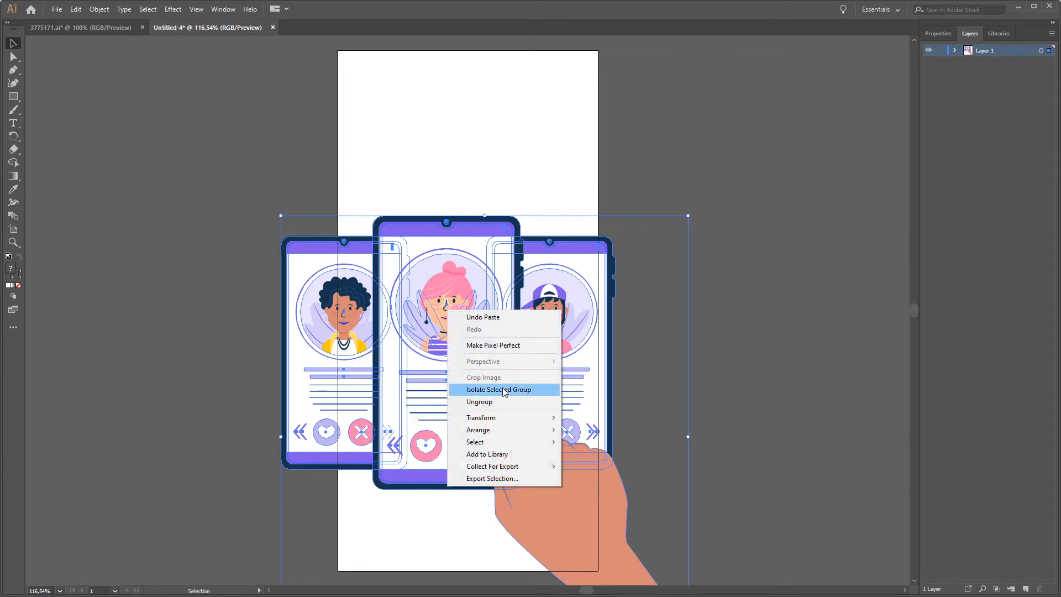
{"action": "left_click", "coordinate": [479, 401]}
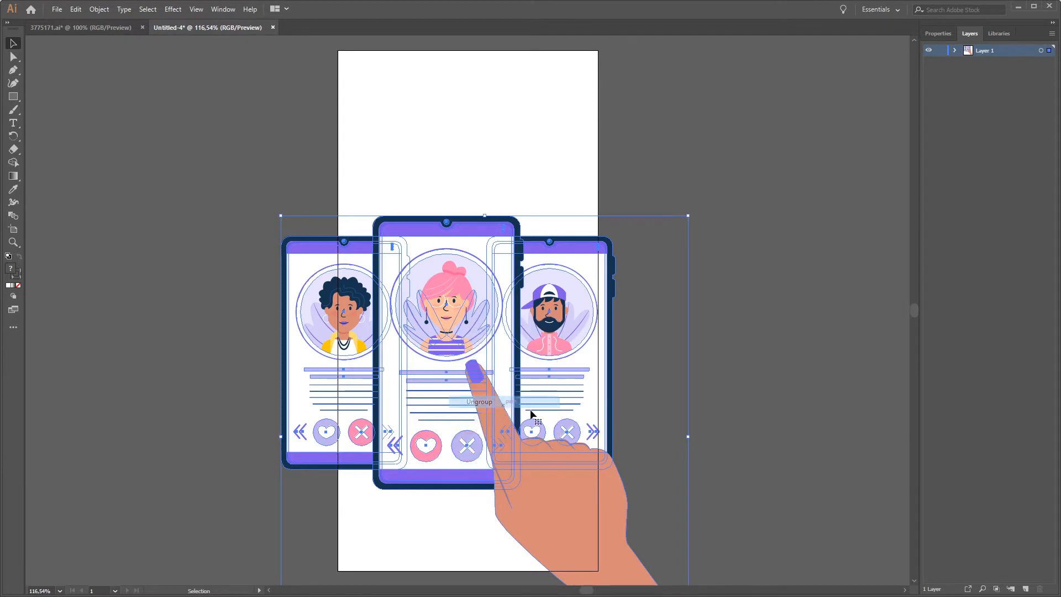
{"action": "left_click", "coordinate": [818, 379]}
- Move the group of three phones up on the artboard, away from the hand, and ungroup it
{"action": "left_click", "coordinate": [541, 491]}
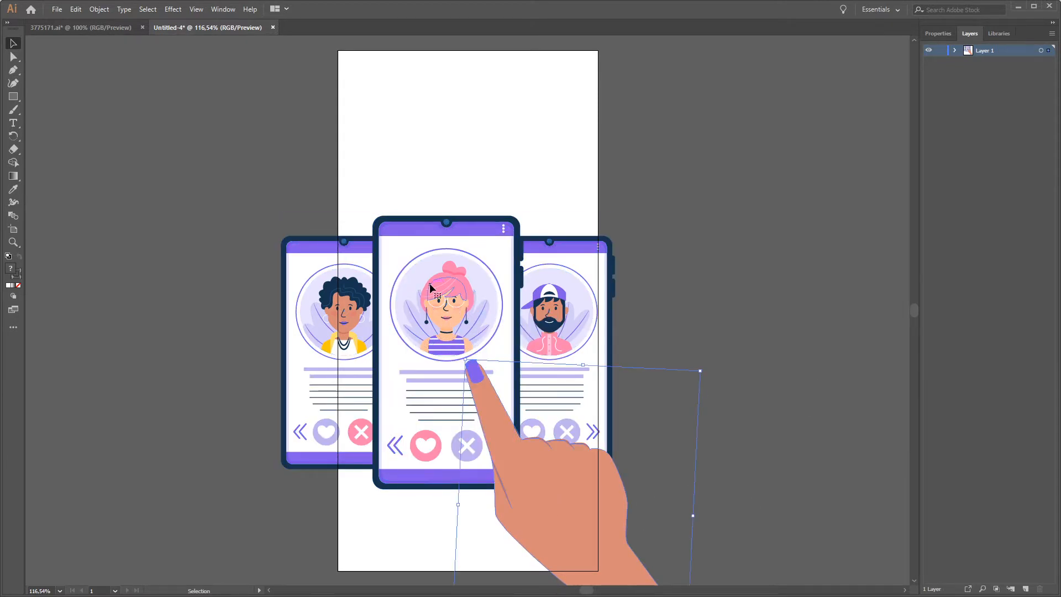
{"action": "left_click", "coordinate": [467, 240]}
{"action": "left_click_drag", "start_coordinate": [466, 237], "coordinate": [471, 174]}
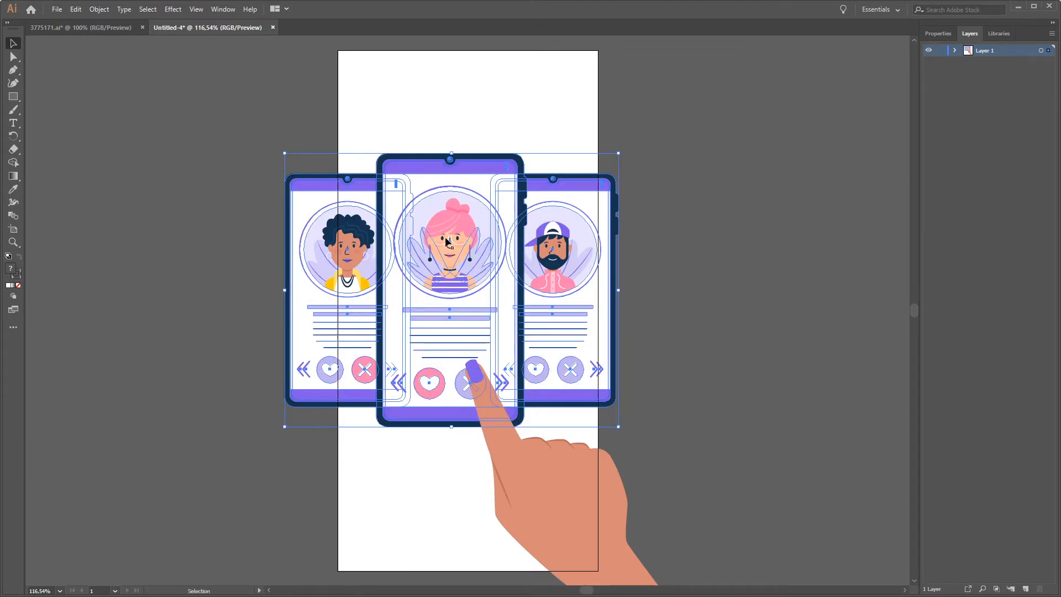
{"action": "right_click", "coordinate": [464, 176]}
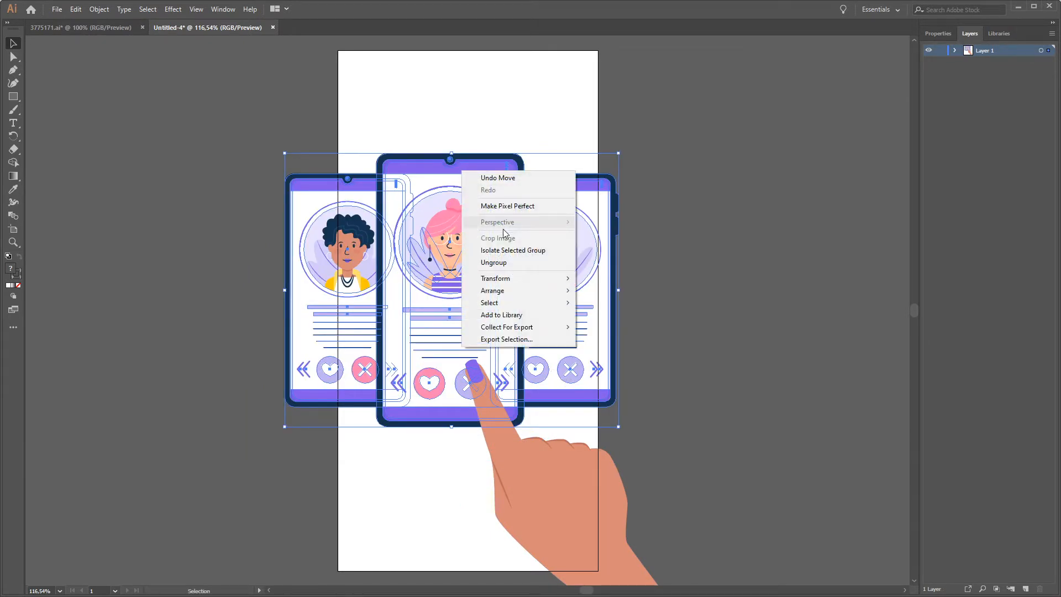
{"action": "left_click", "coordinate": [505, 262]}
{"action": "left_click", "coordinate": [862, 396]}
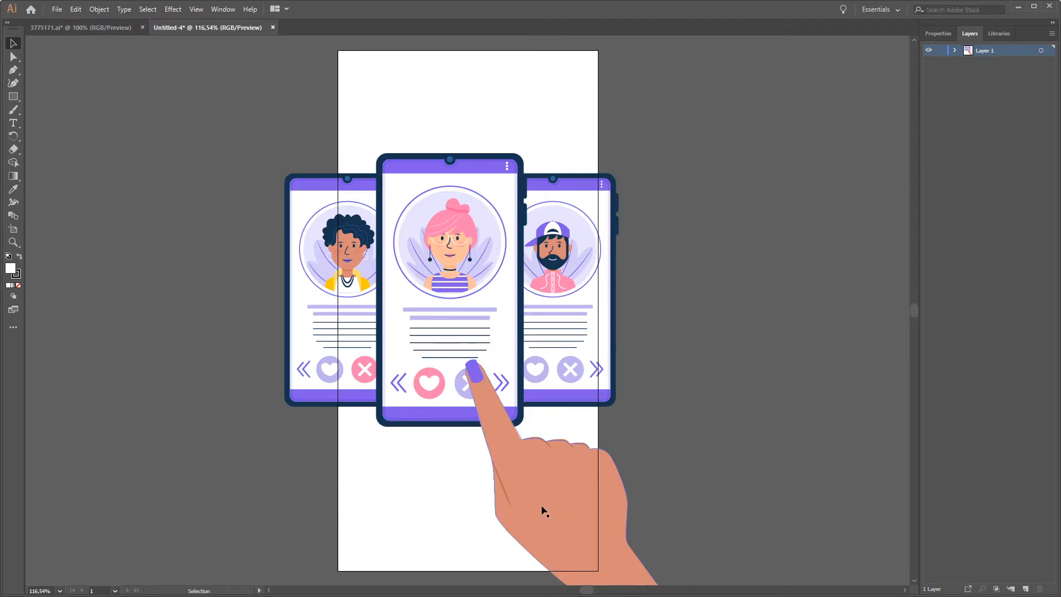
- Move the pointing hand down to the artboard's lower right corner, clear of the phones
{"action": "left_click_drag", "start_coordinate": [547, 517], "coordinate": [582, 554]}
{"action": "left_click_drag", "start_coordinate": [569, 534], "coordinate": [579, 557]}
{"action": "left_click", "coordinate": [745, 288]}
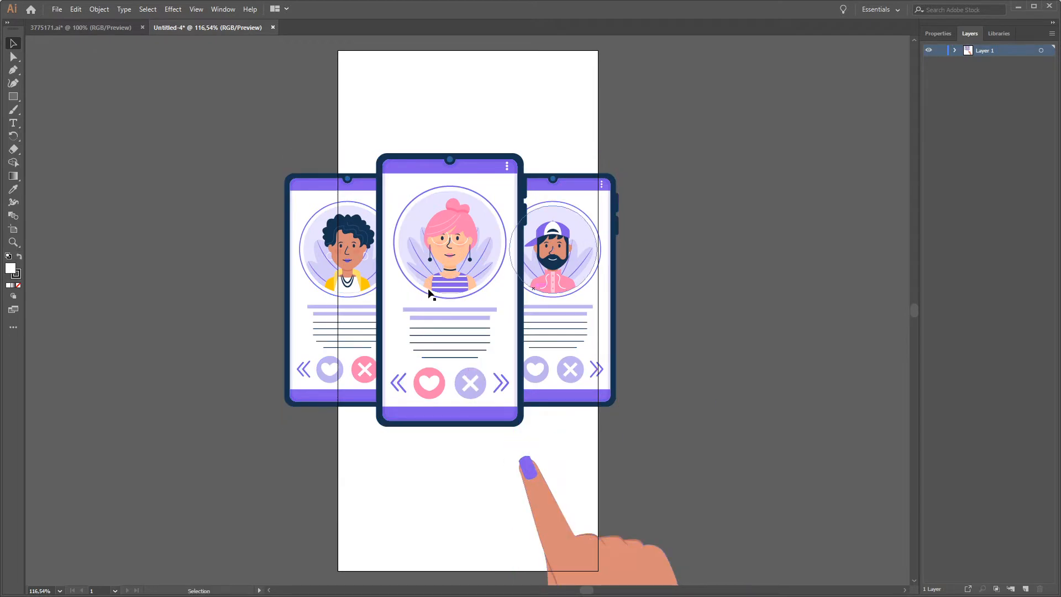
- Spread the phones out, moving the two smaller ones off either side of the artboard and centring the pink-haired woman's phone higher up
{"action": "left_click", "coordinate": [360, 303]}
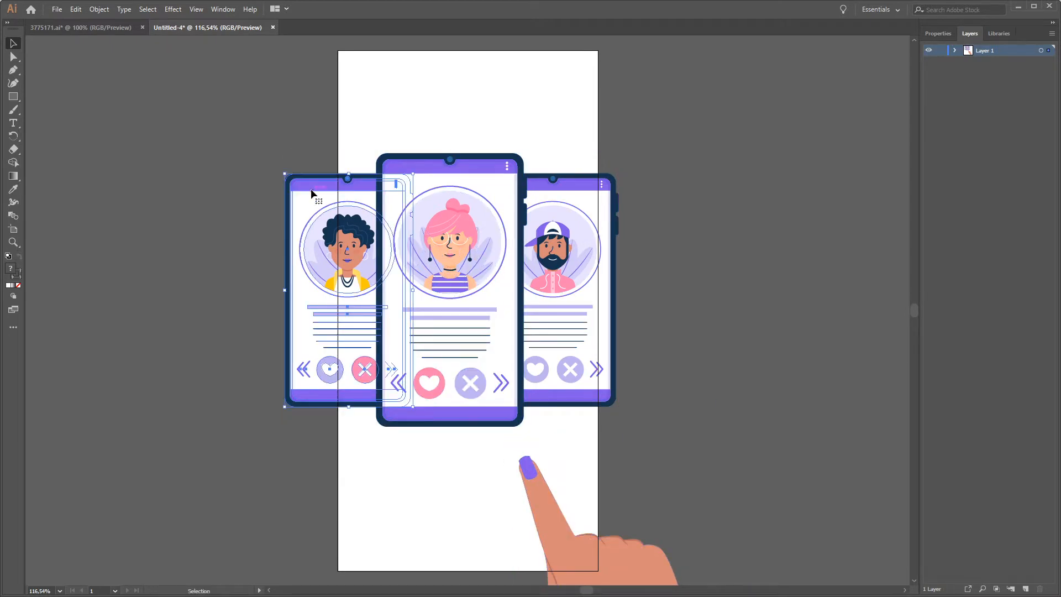
{"action": "left_click_drag", "start_coordinate": [285, 190], "coordinate": [211, 180]}
{"action": "left_click", "coordinate": [599, 291]}
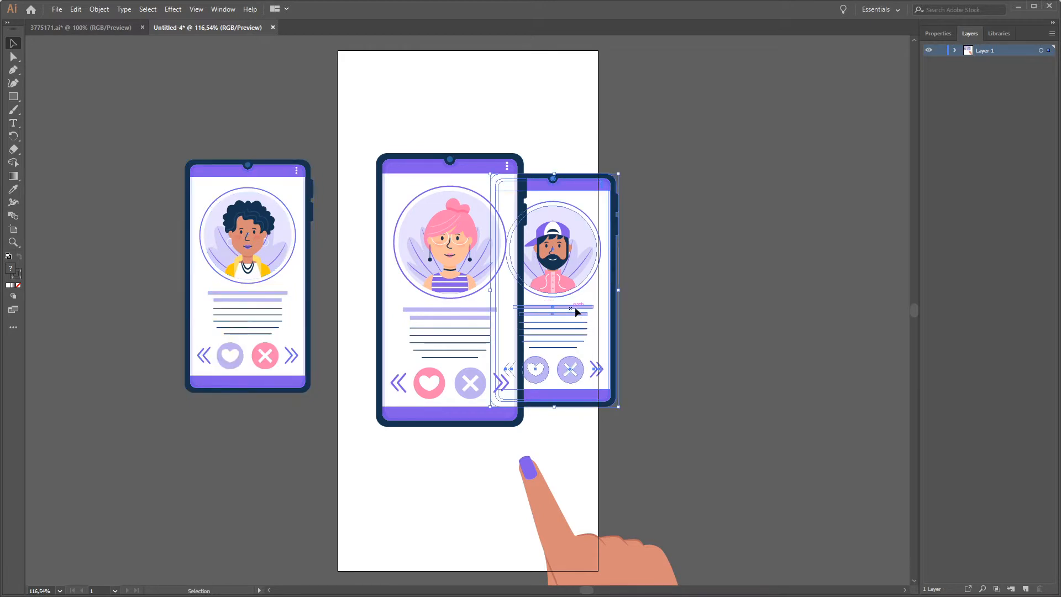
{"action": "left_click_drag", "start_coordinate": [578, 309], "coordinate": [721, 295]}
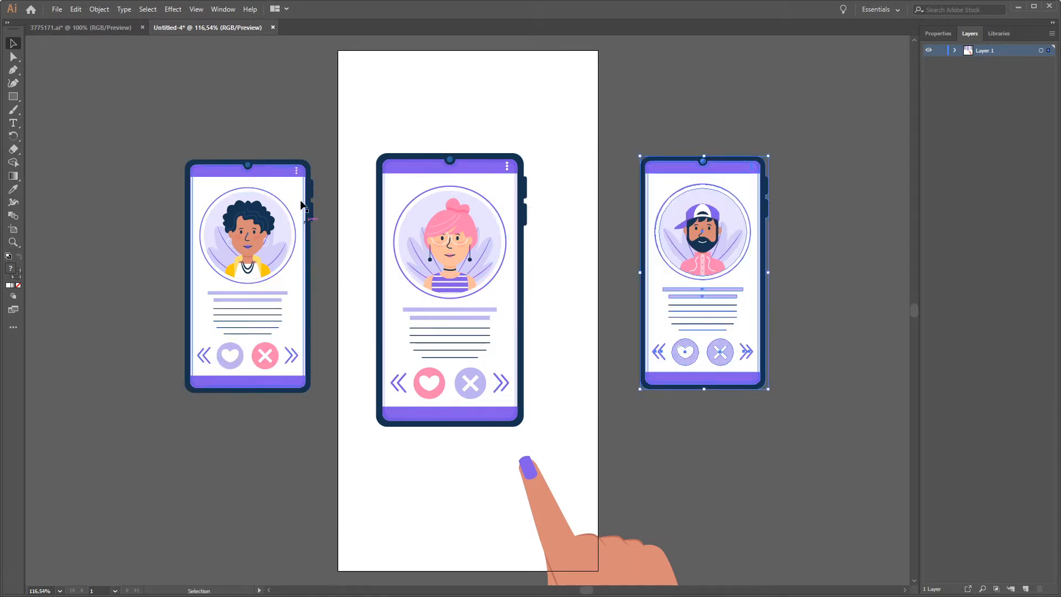
{"action": "left_click", "coordinate": [465, 308]}
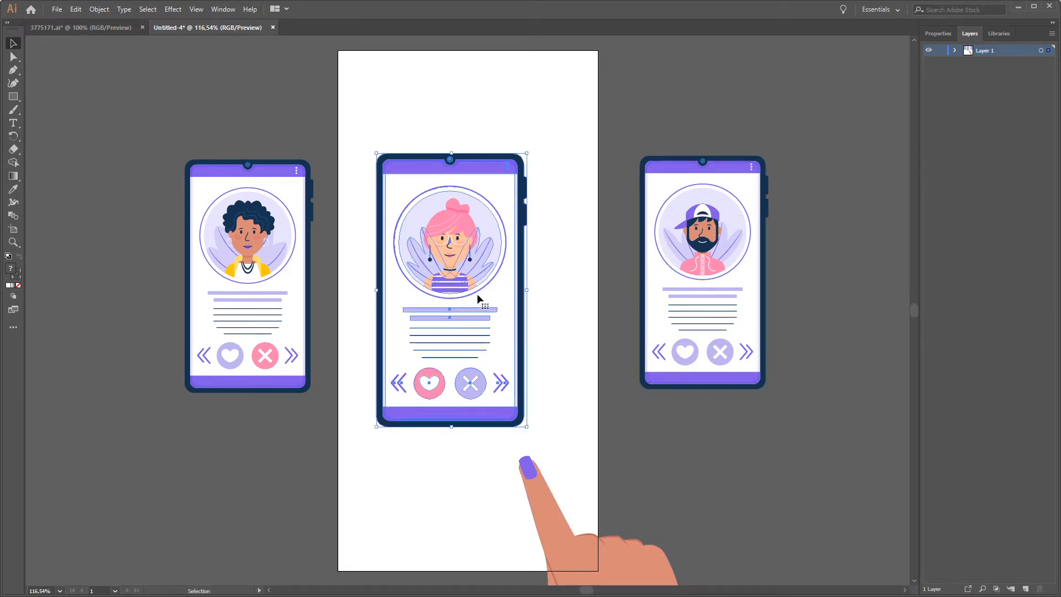
{"action": "left_click_drag", "start_coordinate": [477, 283], "coordinate": [488, 251]}
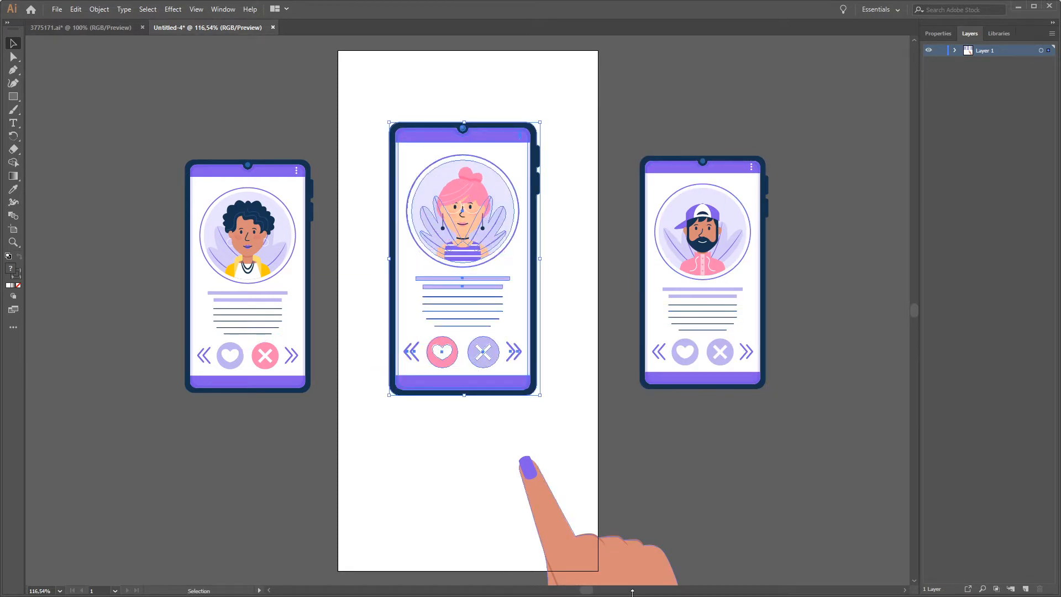
- Ungroup the middle phone and select the group with its profile picture, text lines and buttons
{"action": "right_click", "coordinate": [470, 205]}
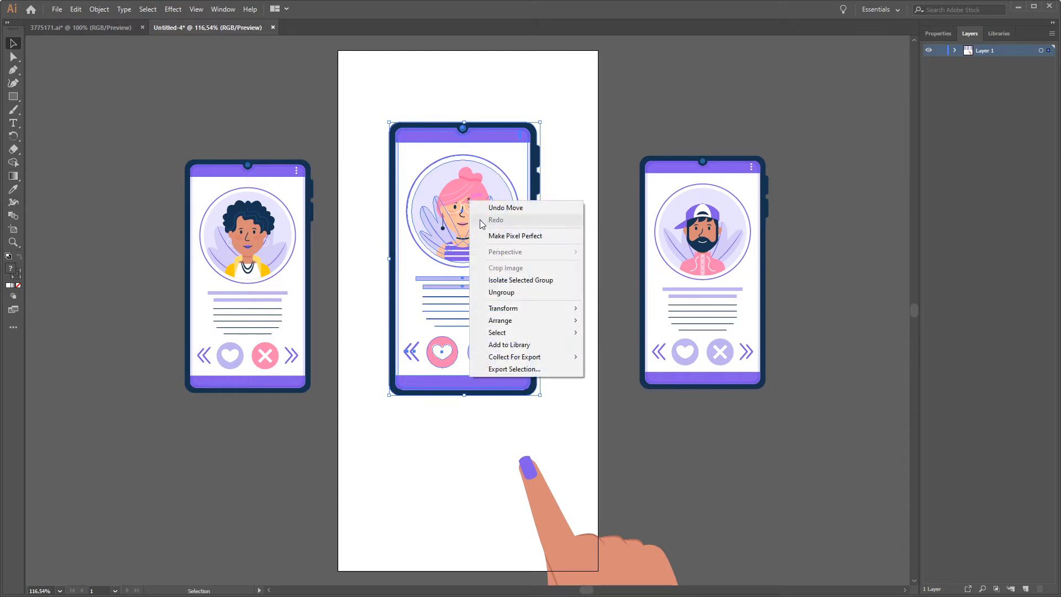
{"action": "left_click", "coordinate": [503, 292]}
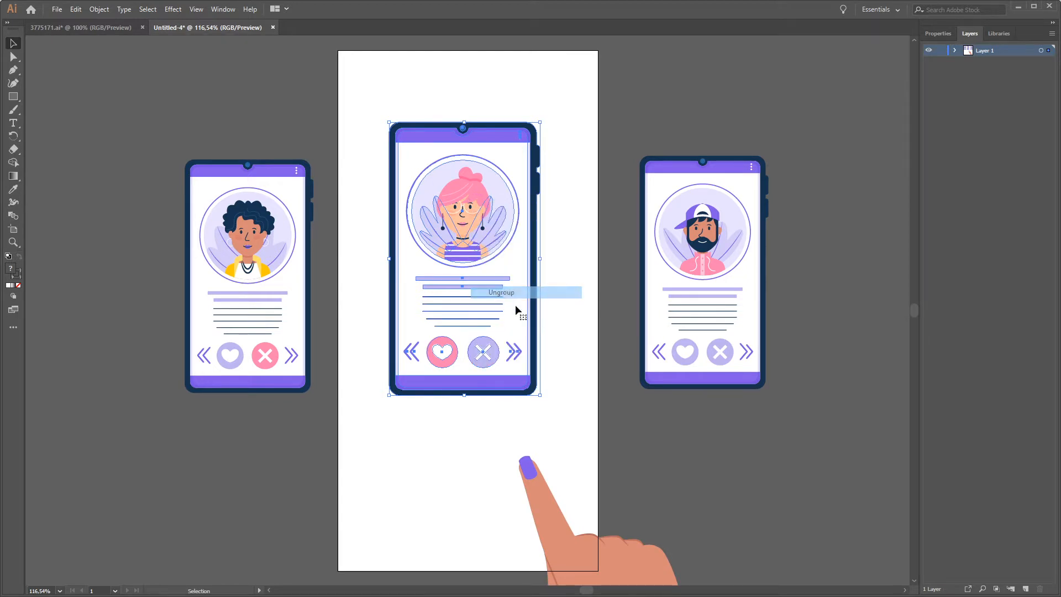
{"action": "left_click", "coordinate": [838, 321]}
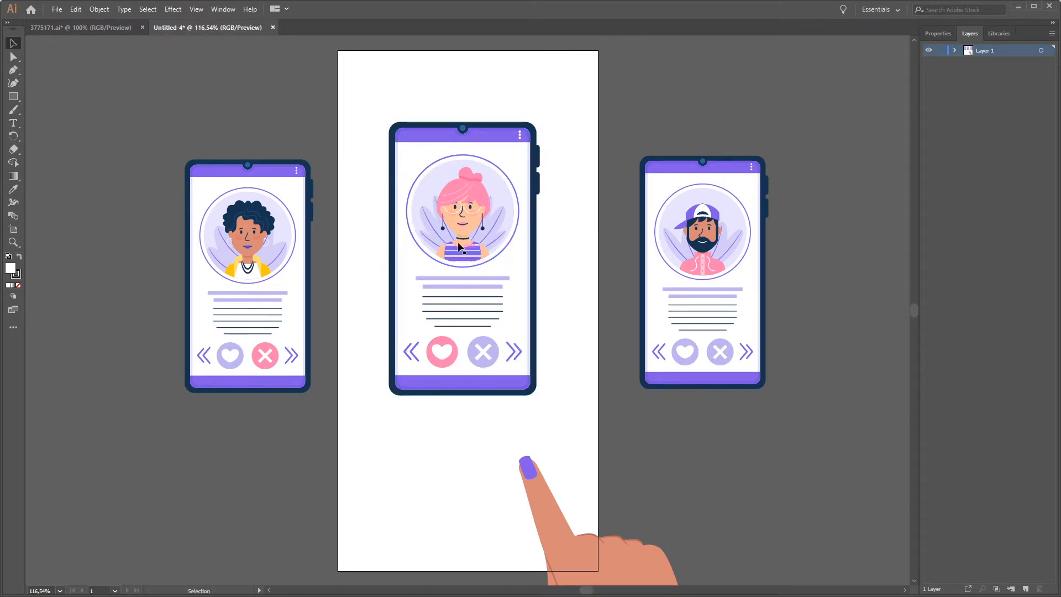
{"action": "left_click", "coordinate": [463, 224]}
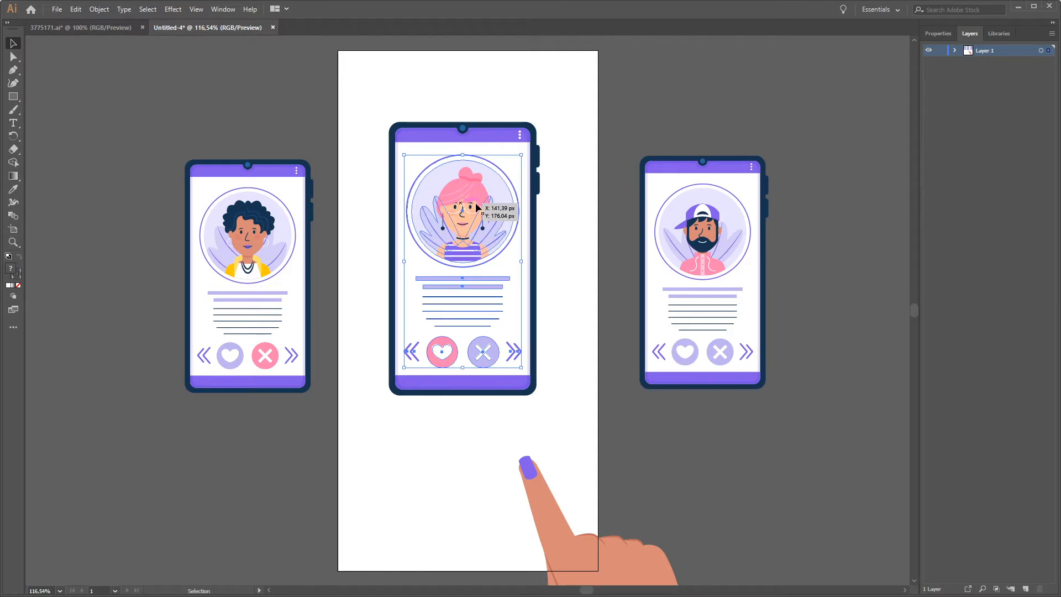
- Move the pink-haired woman's profile group out of the phone, down beside the pointing finger
{"action": "left_click_drag", "start_coordinate": [465, 208], "coordinate": [420, 513]}
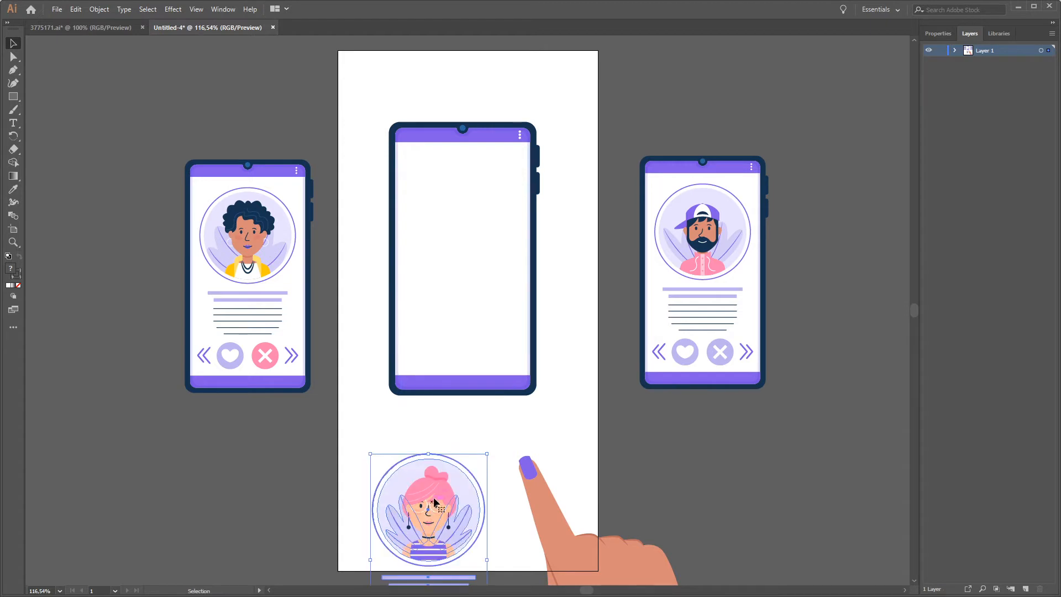
{"action": "left_click", "coordinate": [486, 125]}
{"action": "key", "text": "a"}
{"action": "left_click_drag", "start_coordinate": [496, 124], "coordinate": [495, 76]}
{"action": "key", "text": "ctrl+z"}
{"action": "key", "text": "v"}
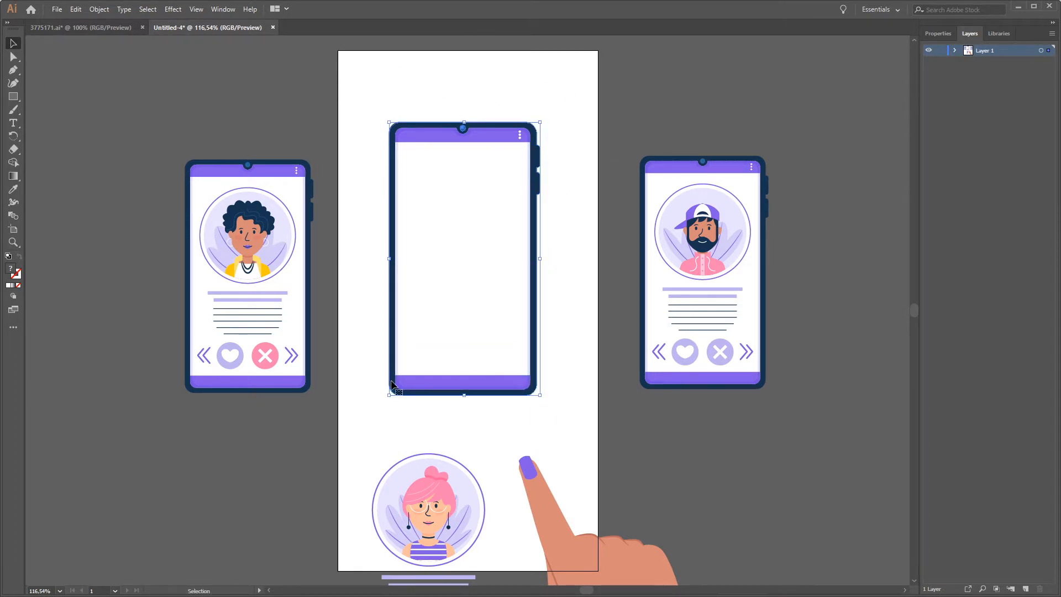
- Group all parts of the empty phone frame and move the group slightly up and right on the artboard
{"action": "left_click", "coordinate": [551, 410]}
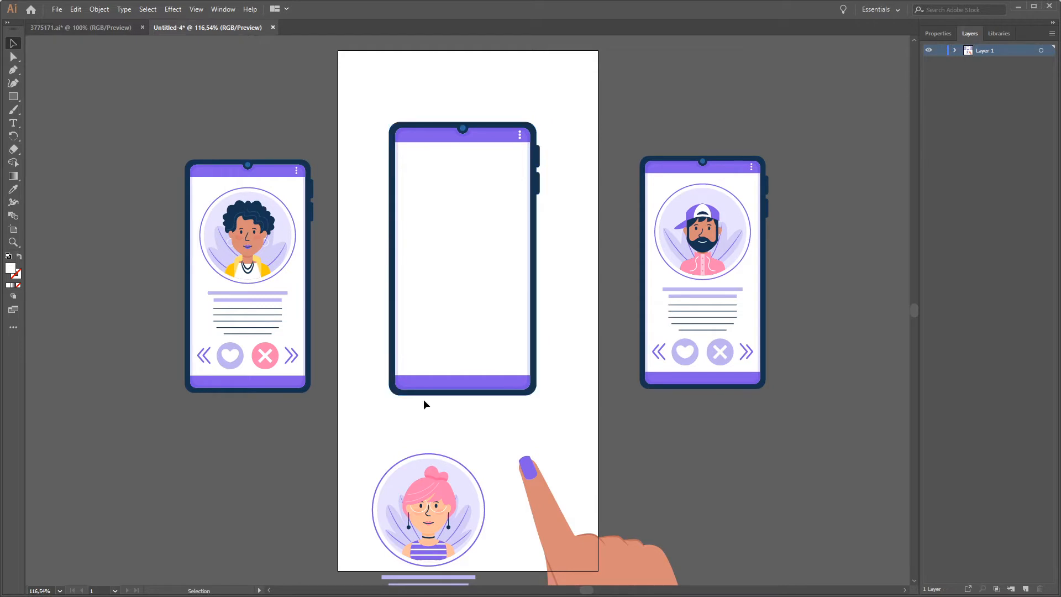
{"action": "mouse_move", "coordinate": [552, 405]}
{"action": "left_mouse_down"}
{"action": "mouse_move", "coordinate": [407, 329]}
{"action": "mouse_move", "coordinate": [376, 86]}
{"action": "left_mouse_up"}
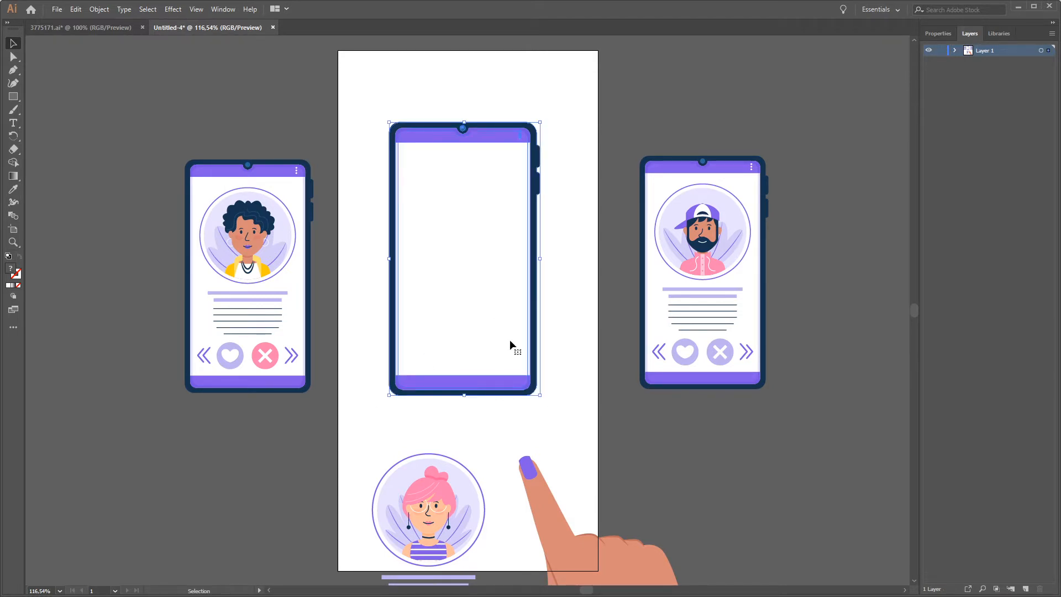
{"action": "right_click", "coordinate": [469, 247]}
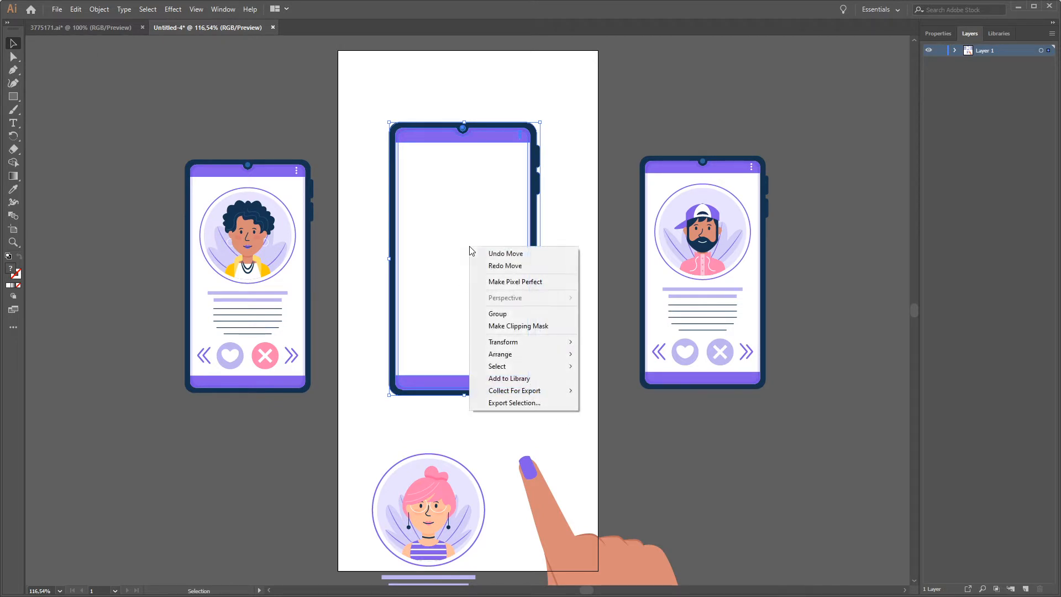
{"action": "left_click", "coordinate": [521, 317]}
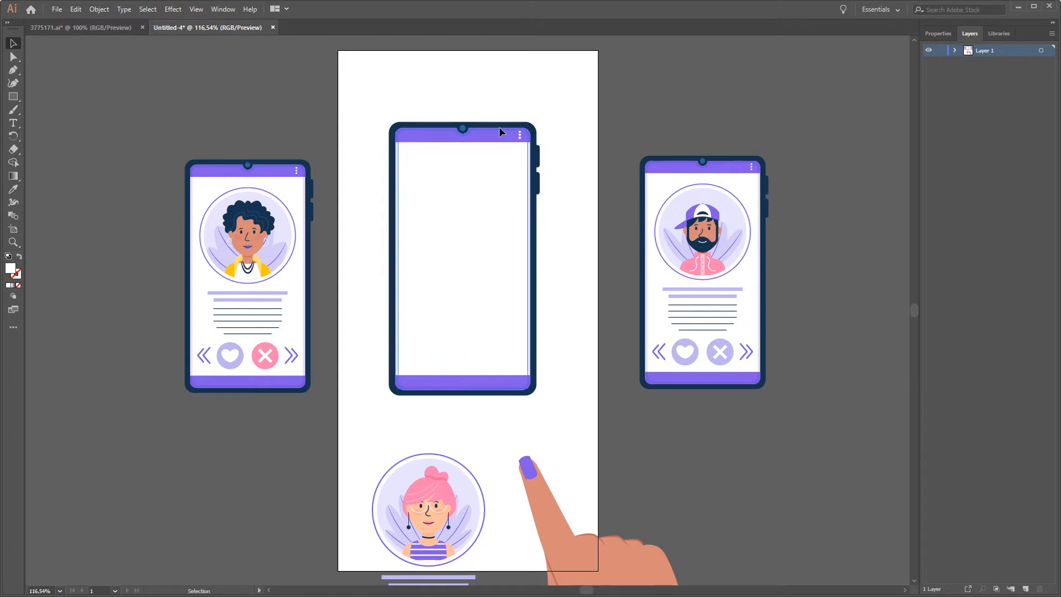
{"action": "left_click_drag", "start_coordinate": [512, 204], "coordinate": [519, 147]}
{"action": "left_click_drag", "start_coordinate": [492, 71], "coordinate": [493, 76]}
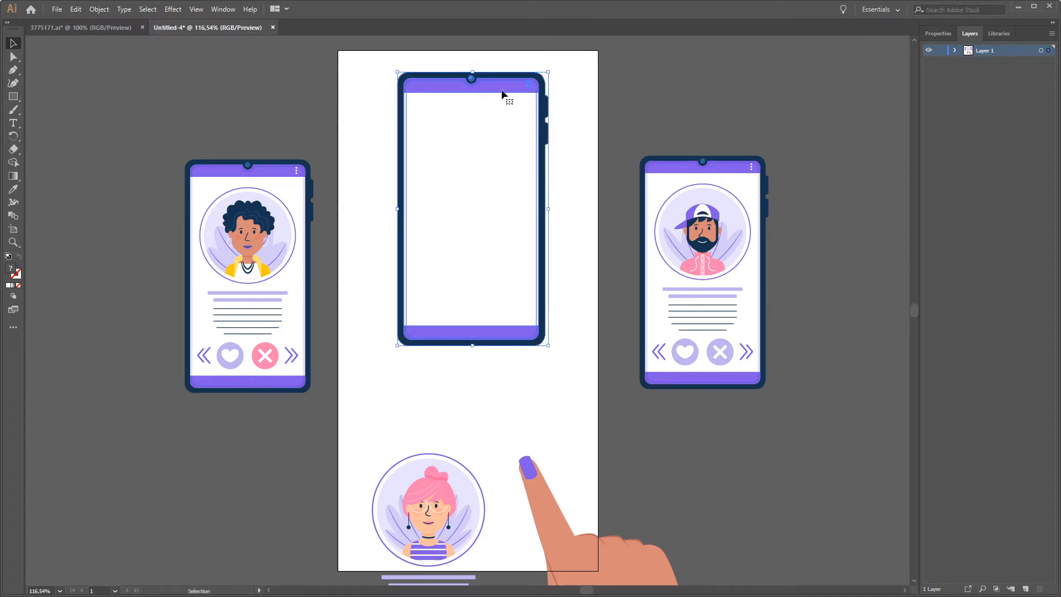
{"action": "left_click_drag", "start_coordinate": [502, 89], "coordinate": [503, 125]}
- Try to place the pink-haired woman's profile group on the empty phone's screen
{"action": "left_click", "coordinate": [430, 503]}
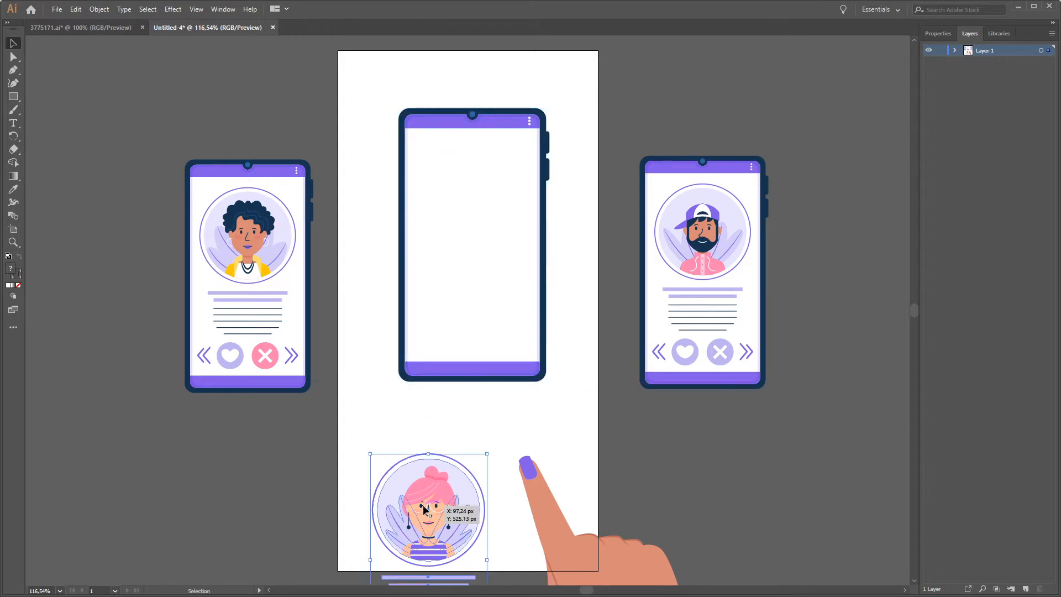
{"action": "left_click_drag", "start_coordinate": [429, 499], "coordinate": [492, 199]}
{"action": "left_click", "coordinate": [492, 392]}
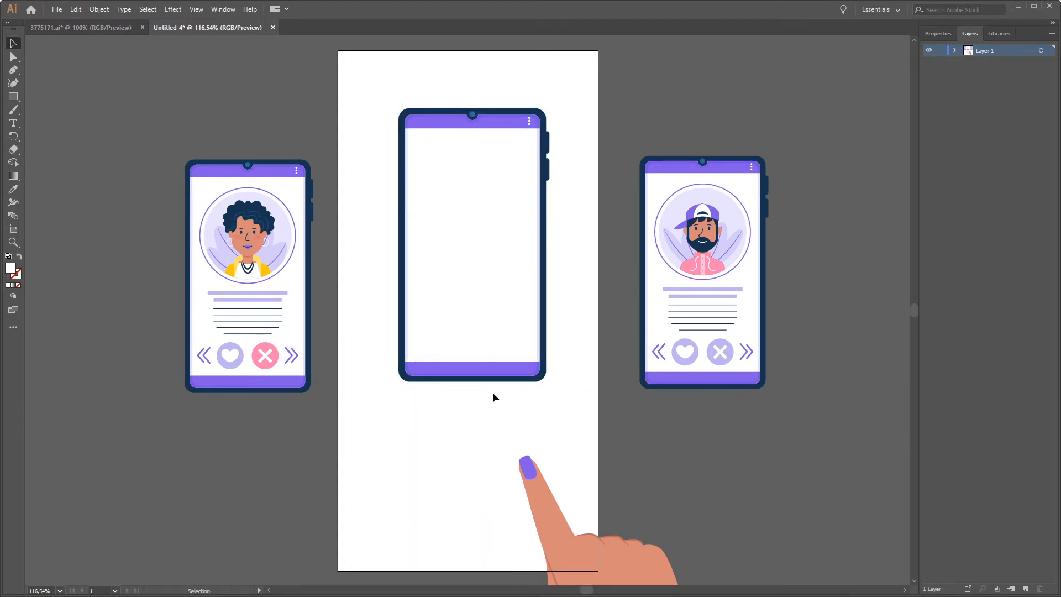
{"action": "key", "text": "ctrl+z"}
{"action": "key", "text": "ctrl+z"}
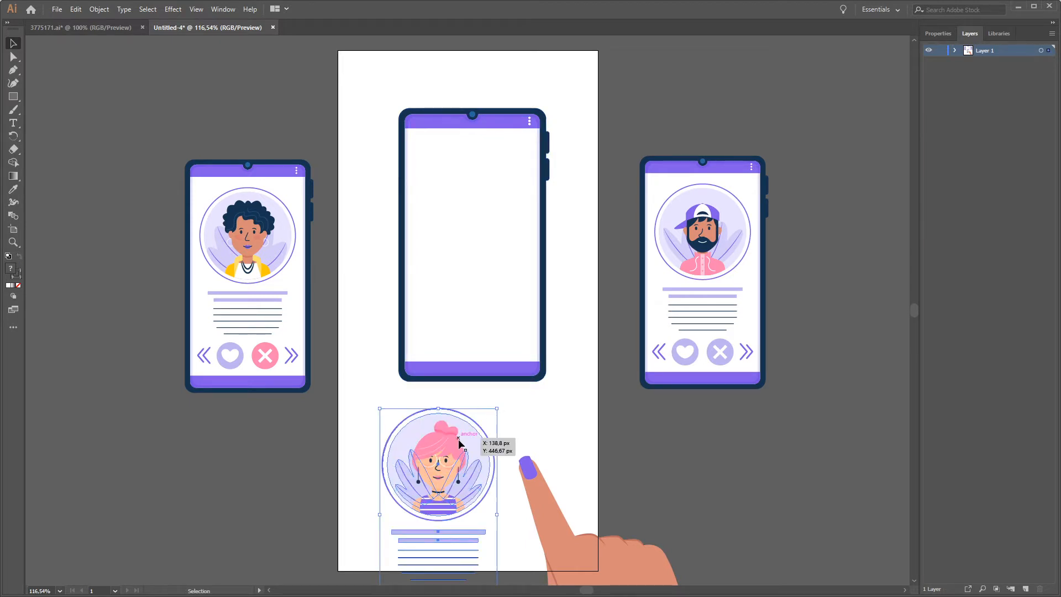
{"action": "left_click", "coordinate": [543, 429]}
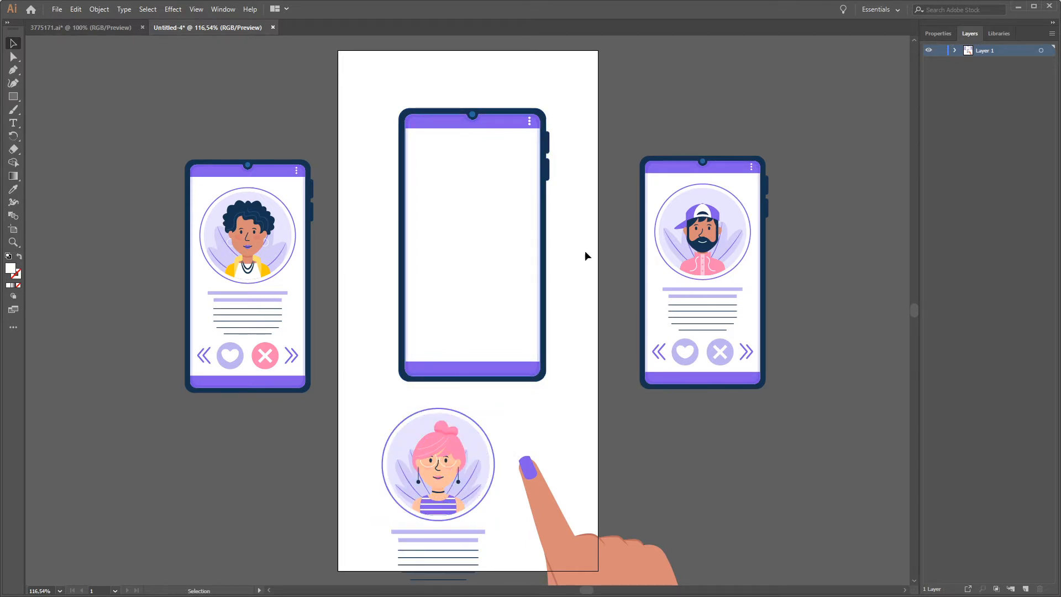
- Move the woman's profile group up to overlap the phone's lower edge, and expand the contents of Layer 1
{"action": "left_click", "coordinate": [954, 50]}
{"action": "left_click", "coordinate": [954, 51]}
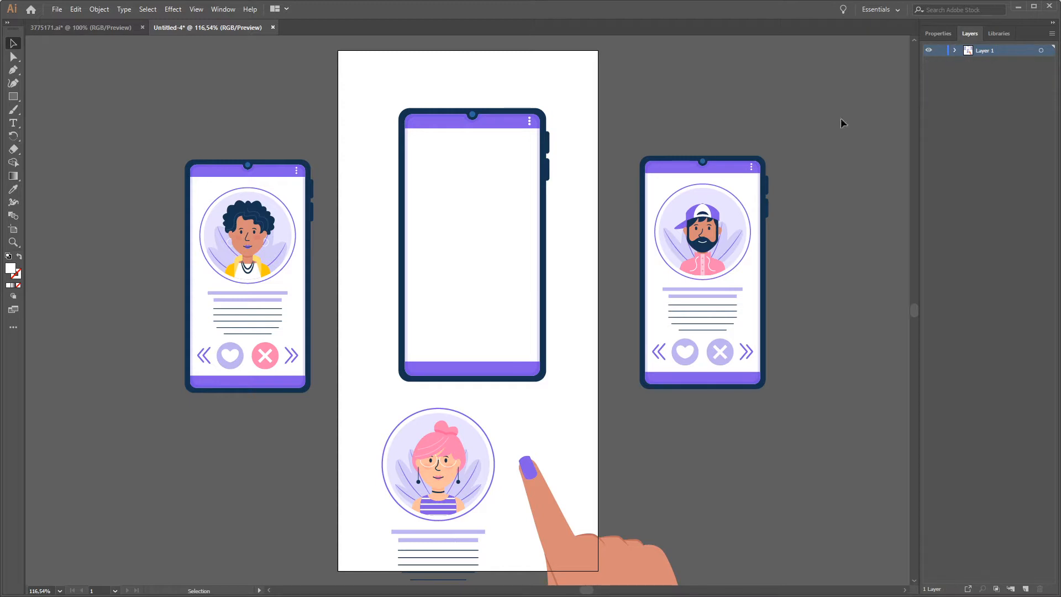
{"action": "left_click_drag", "start_coordinate": [429, 486], "coordinate": [437, 411]}
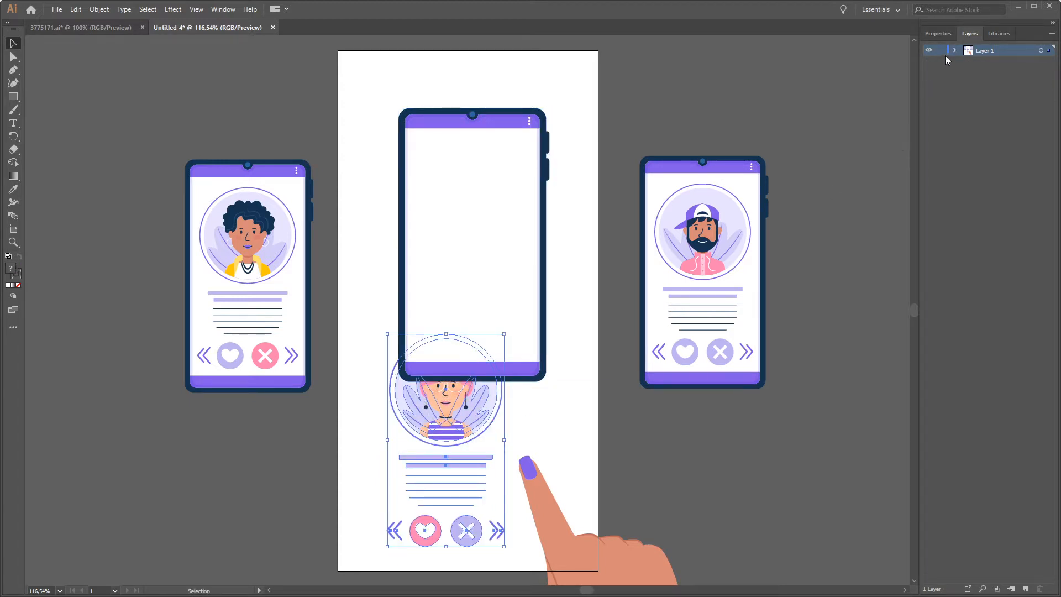
{"action": "left_click", "coordinate": [956, 50]}
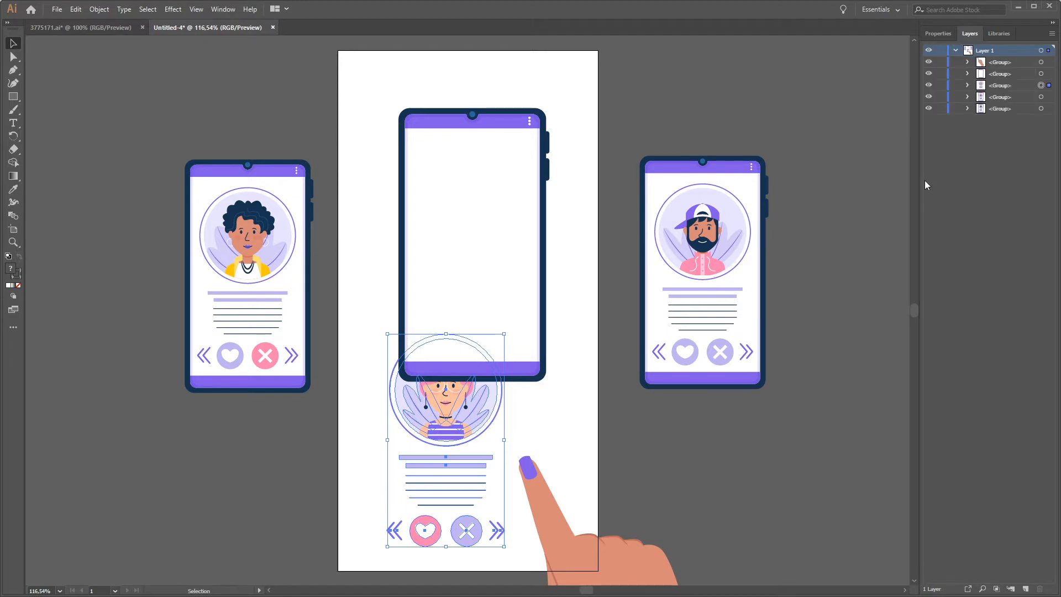
- Identify the empty phone's group in Layer 1 and send it below all other groups in the stacking order
{"action": "left_click", "coordinate": [482, 197]}
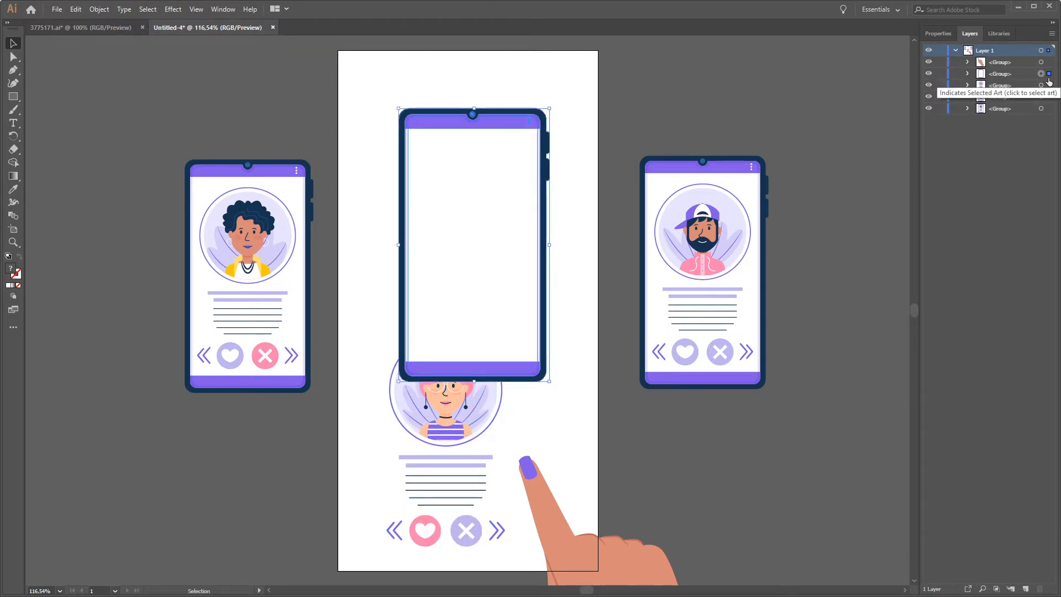
{"action": "left_click", "coordinate": [930, 73]}
{"action": "left_click", "coordinate": [930, 74]}
{"action": "left_click", "coordinate": [1002, 77]}
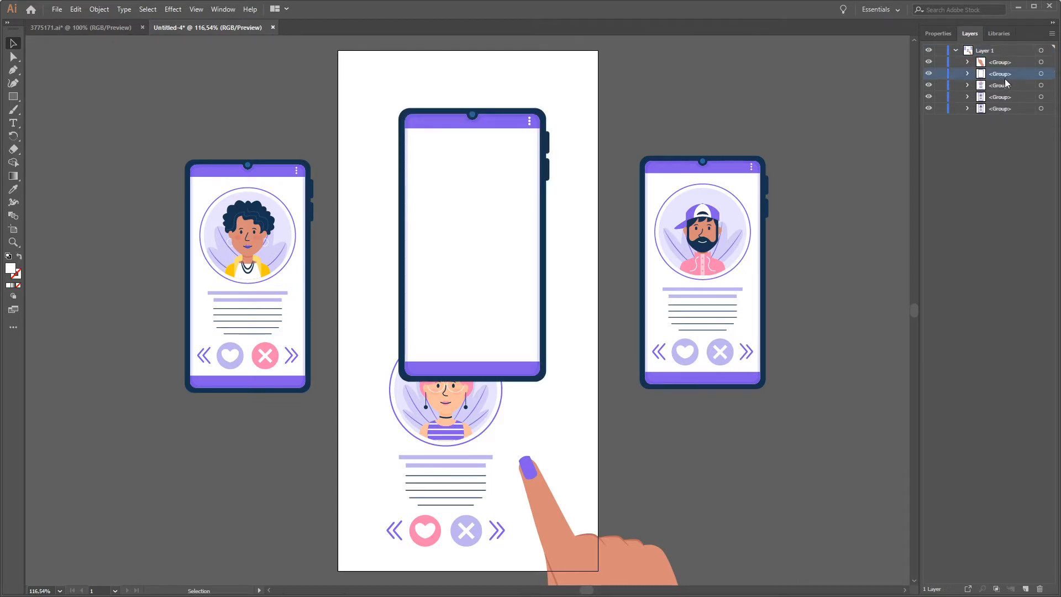
{"action": "left_click_drag", "start_coordinate": [1002, 77], "coordinate": [998, 111]}
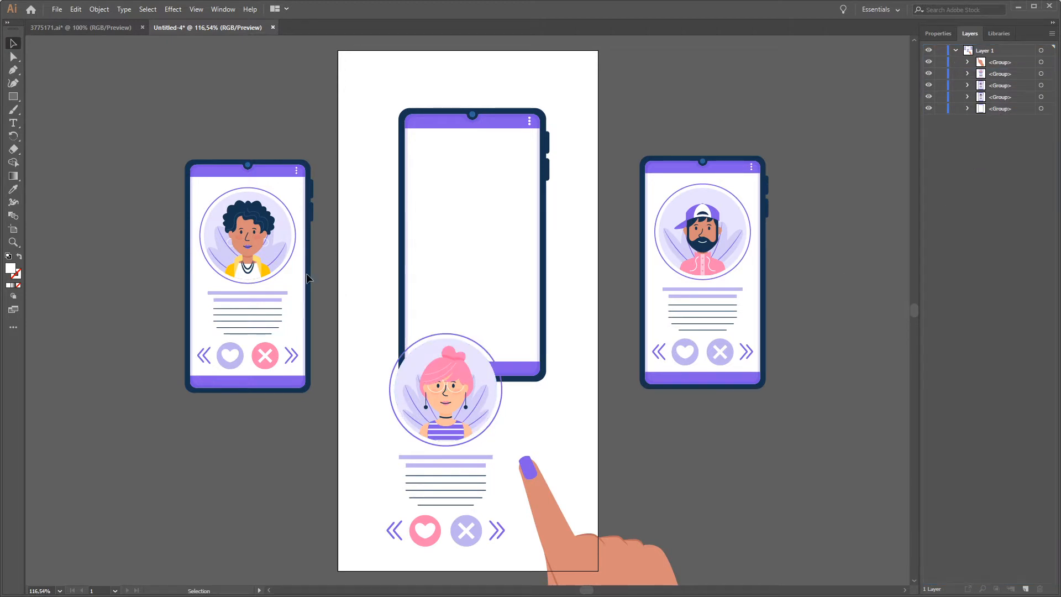
- Clear the artboard by moving the empty phone and the woman's profile group well off its left side, one above the other
{"action": "left_click_drag", "start_coordinate": [276, 246], "coordinate": [332, 145]}
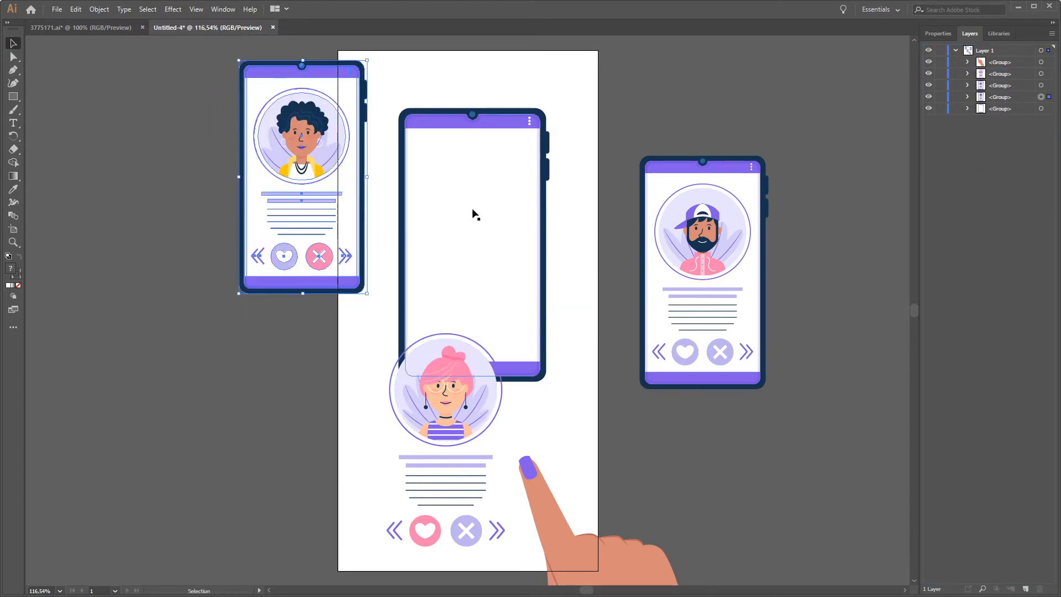
{"action": "left_click_drag", "start_coordinate": [503, 126], "coordinate": [336, 142]}
{"action": "left_click_drag", "start_coordinate": [148, 89], "coordinate": [148, 90]}
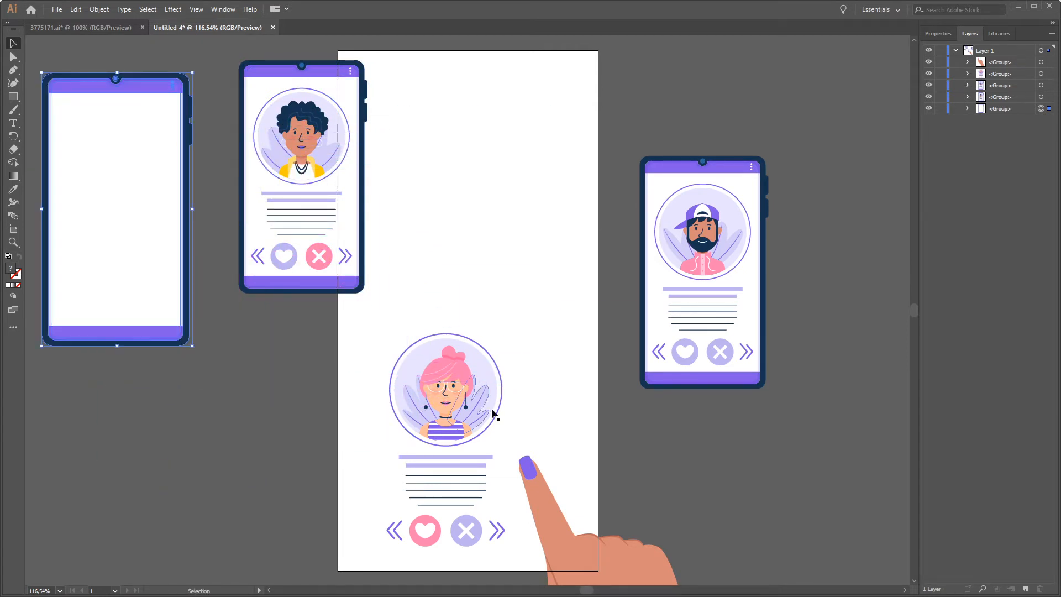
{"action": "left_click_drag", "start_coordinate": [469, 406], "coordinate": [150, 443]}
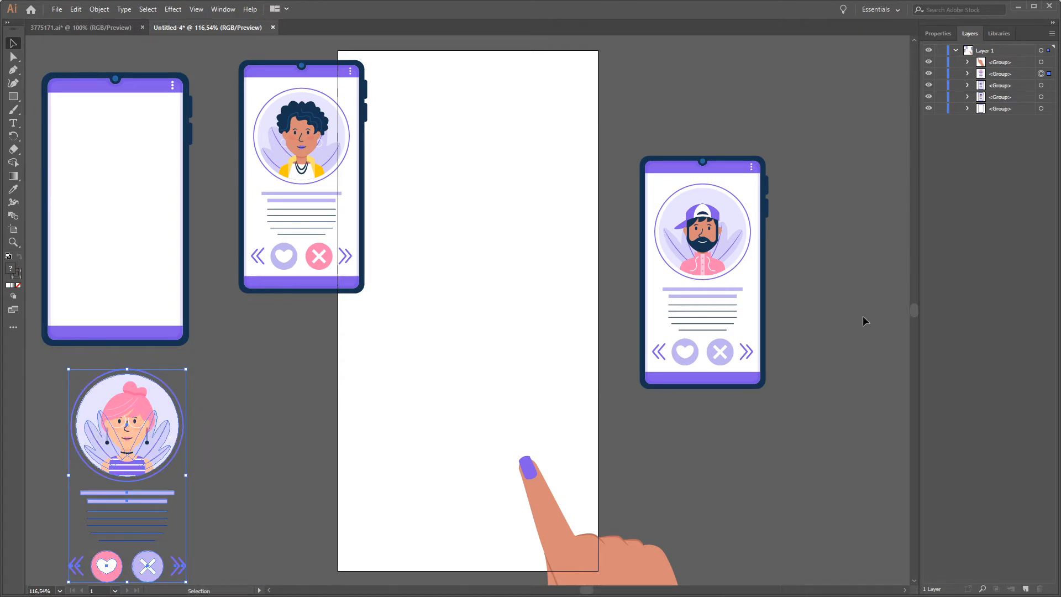
- Move the curly-haired person's phone onto the artboard and ungroup it
{"action": "left_click_drag", "start_coordinate": [279, 81], "coordinate": [427, 137]}
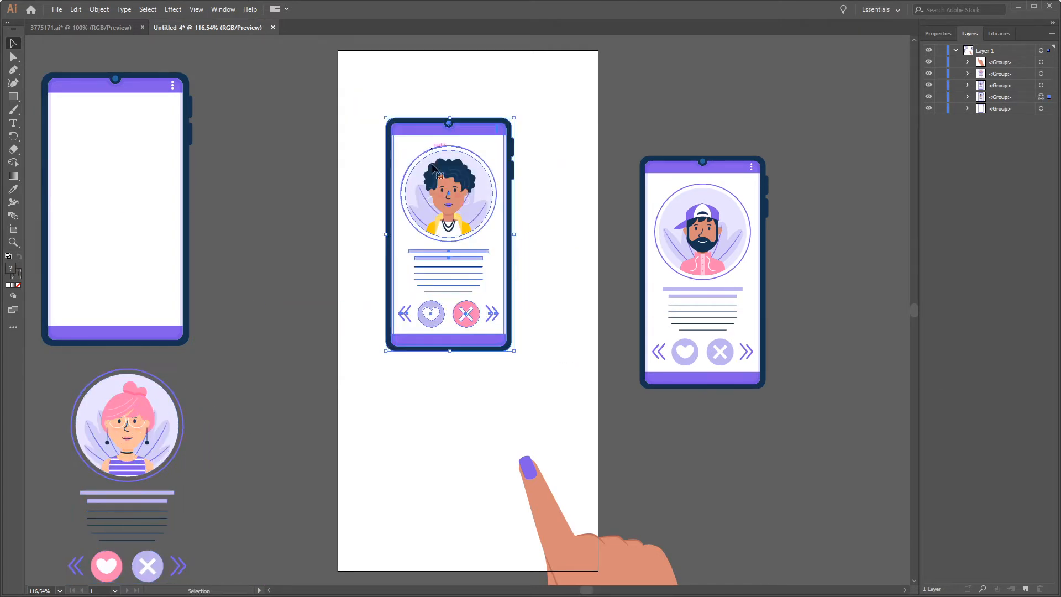
{"action": "right_click", "coordinate": [457, 208]}
{"action": "left_click", "coordinate": [500, 295]}
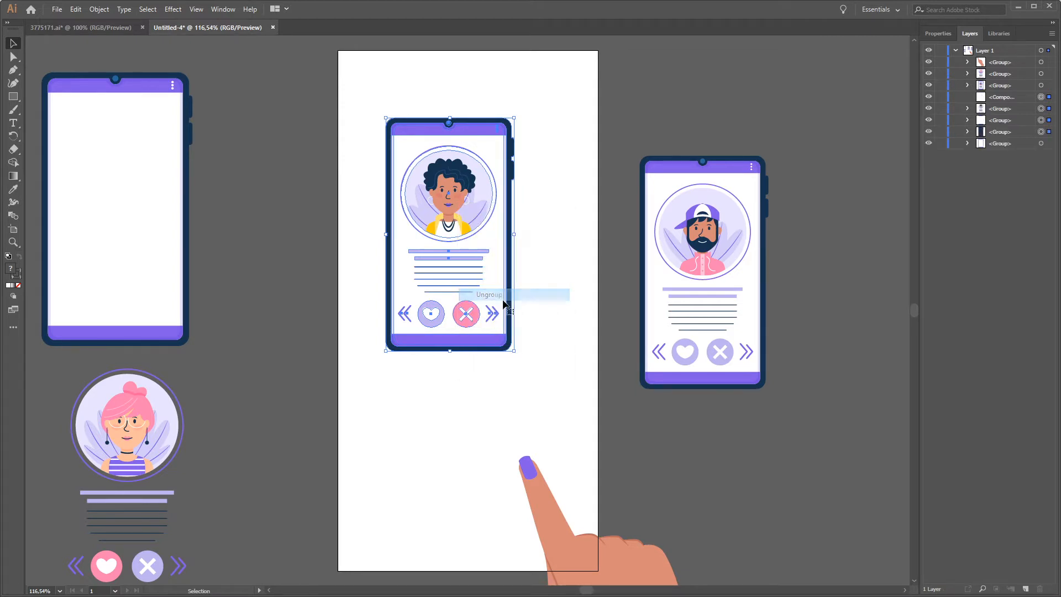
- Separate the curly-haired person's profile group from its phone, moving it to the artboard's lower left corner
{"action": "left_click_drag", "start_coordinate": [450, 211], "coordinate": [414, 437]}
{"action": "left_click_drag", "start_coordinate": [422, 388], "coordinate": [453, 188]}
{"action": "left_click", "coordinate": [564, 222]}
{"action": "left_click", "coordinate": [485, 279]}
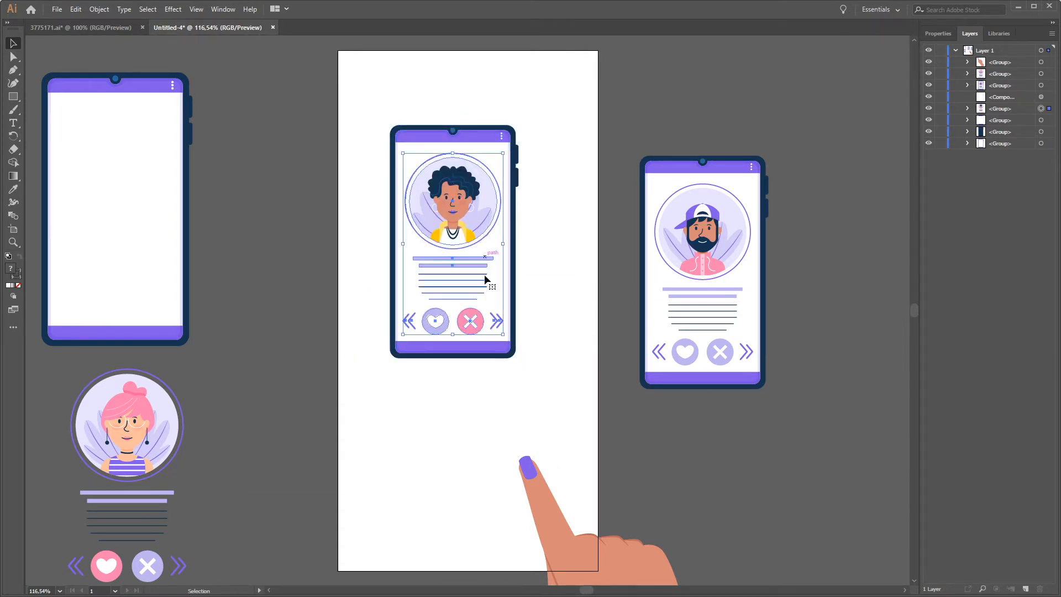
{"action": "left_click_drag", "start_coordinate": [485, 280], "coordinate": [422, 450]}
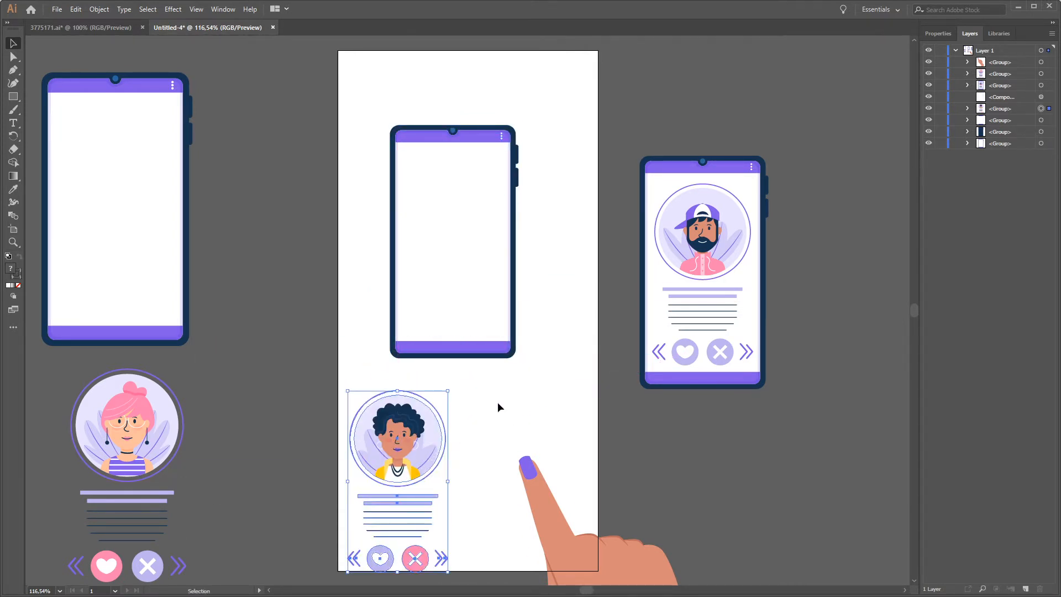
- Delete all parts of the emptied smaller phone frame on the artboard
{"action": "left_click", "coordinate": [536, 362]}
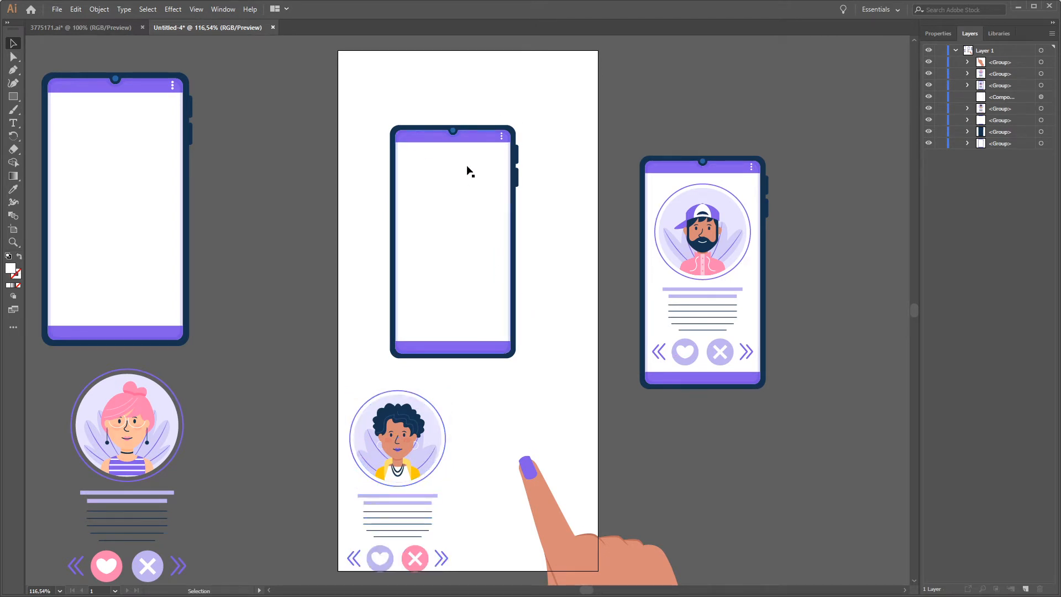
{"action": "left_click_drag", "start_coordinate": [533, 371], "coordinate": [369, 102]}
{"action": "key", "text": "Delete"}
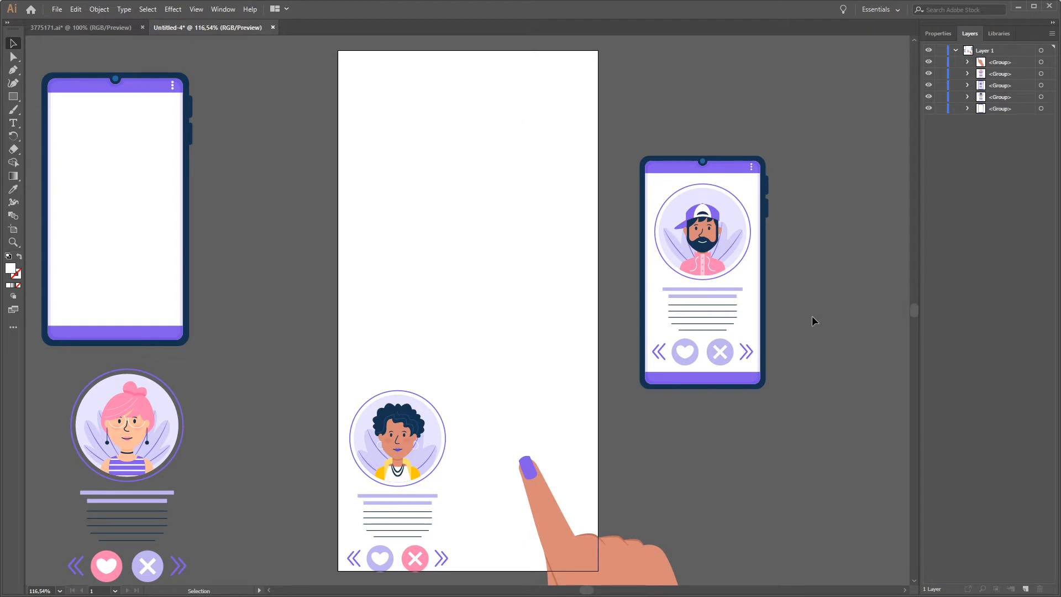
- Move the curly-haired person's profile group so it straddles the lower part of the artboard's left edge
{"action": "left_click_drag", "start_coordinate": [426, 450], "coordinate": [354, 310]}
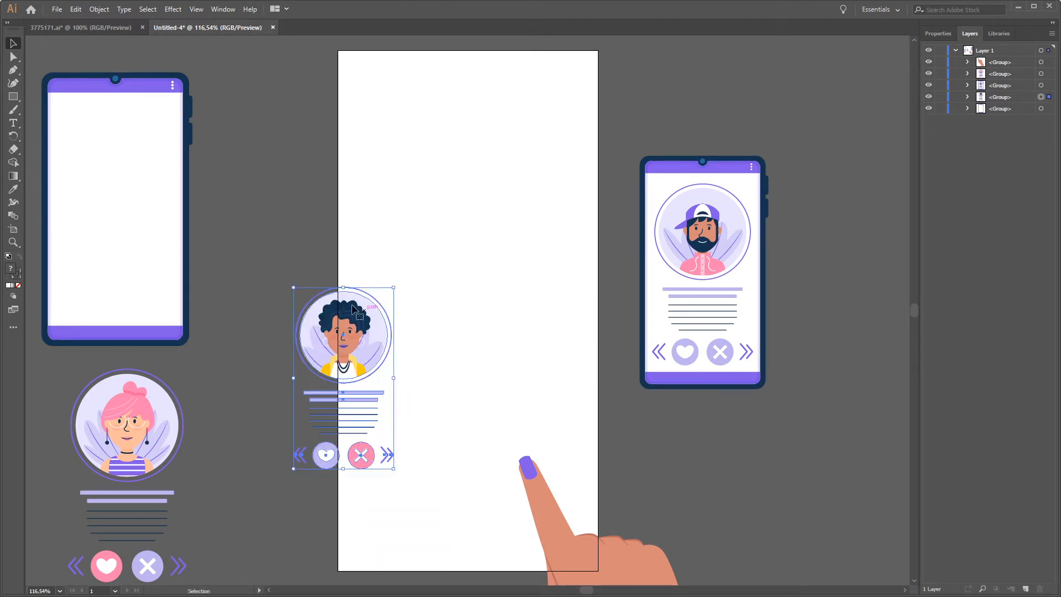
{"action": "left_click", "coordinate": [114, 133]}
{"action": "left_click", "coordinate": [125, 403]}
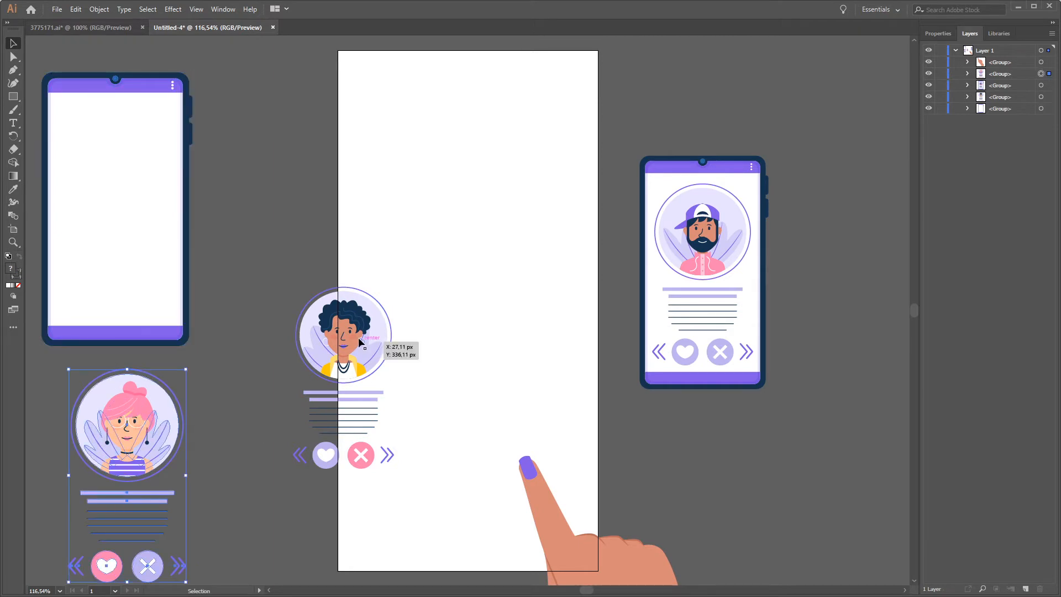
{"action": "left_click", "coordinate": [379, 334]}
{"action": "left_click_drag", "start_coordinate": [378, 332], "coordinate": [357, 433]}
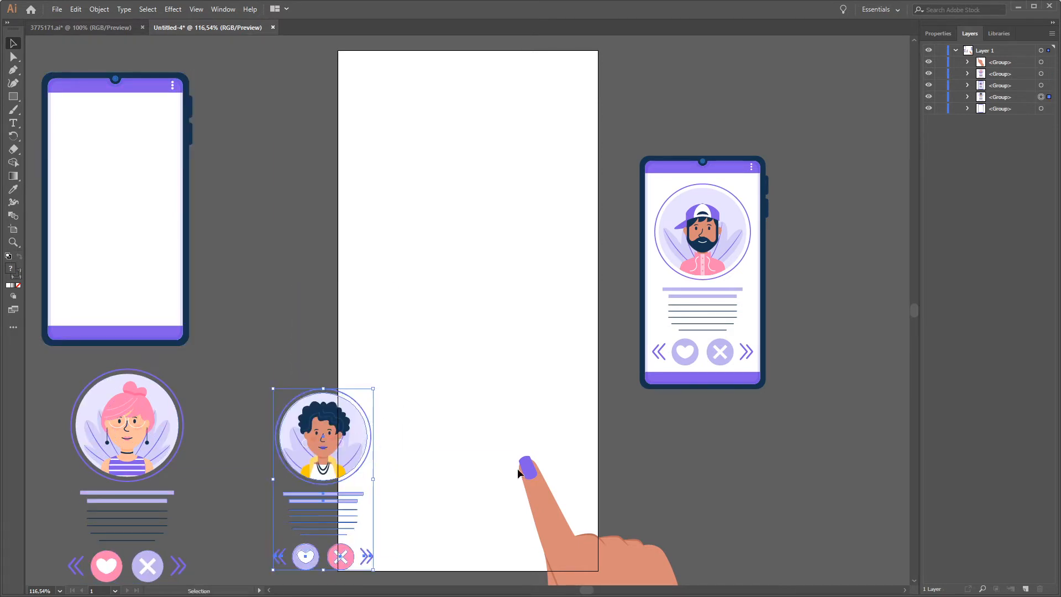
- Move the bearded man's phone onto the artboard and ungroup it
{"action": "left_click", "coordinate": [719, 260]}
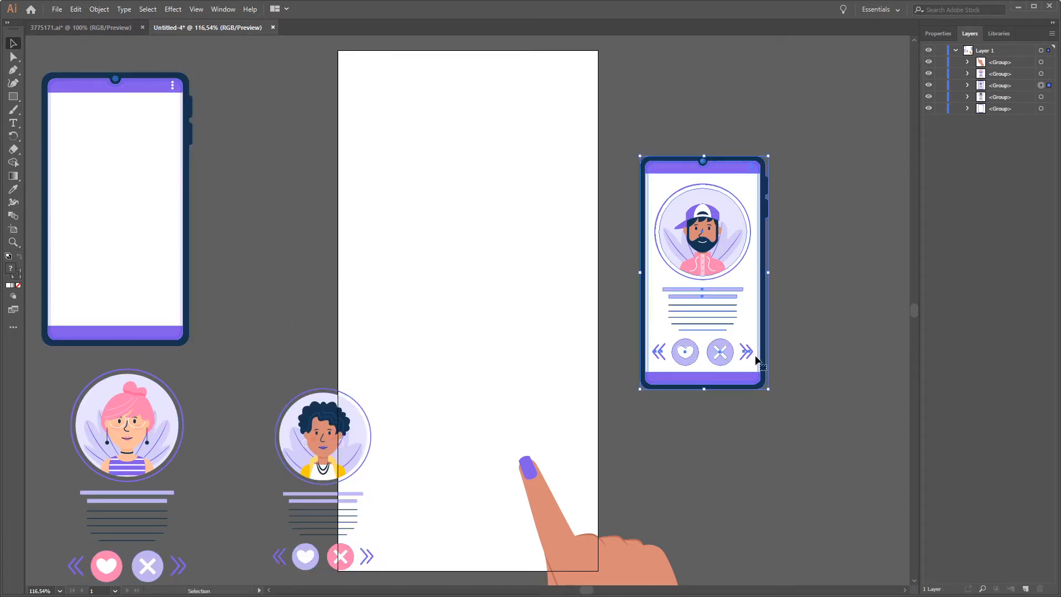
{"action": "left_click_drag", "start_coordinate": [732, 249], "coordinate": [492, 198]}
{"action": "right_click", "coordinate": [482, 197]}
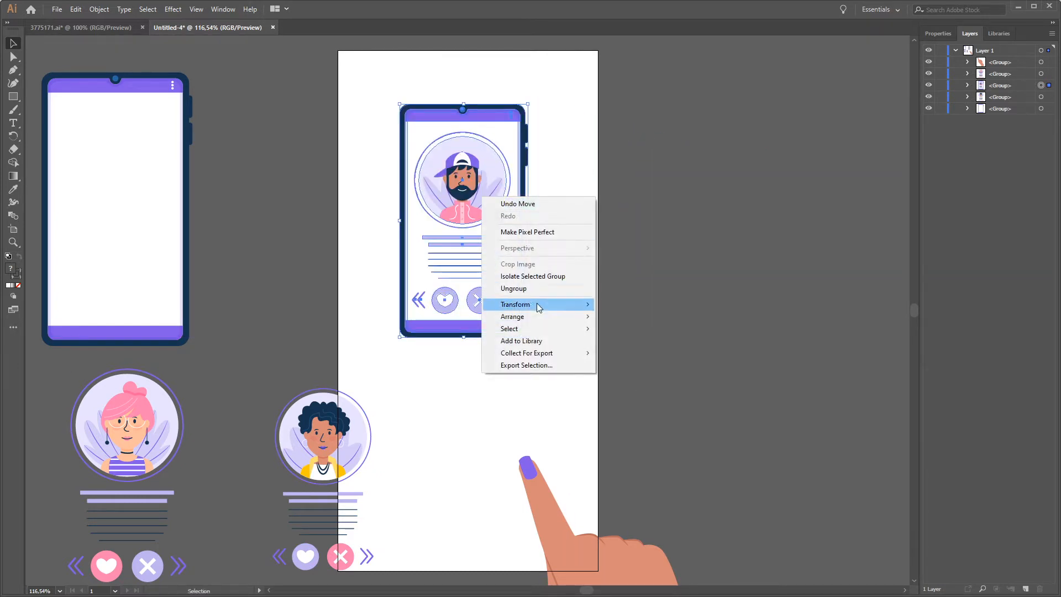
{"action": "mouse_move", "coordinate": [527, 324]}
{"action": "left_click", "coordinate": [514, 288]}
{"action": "left_click", "coordinate": [784, 315]}
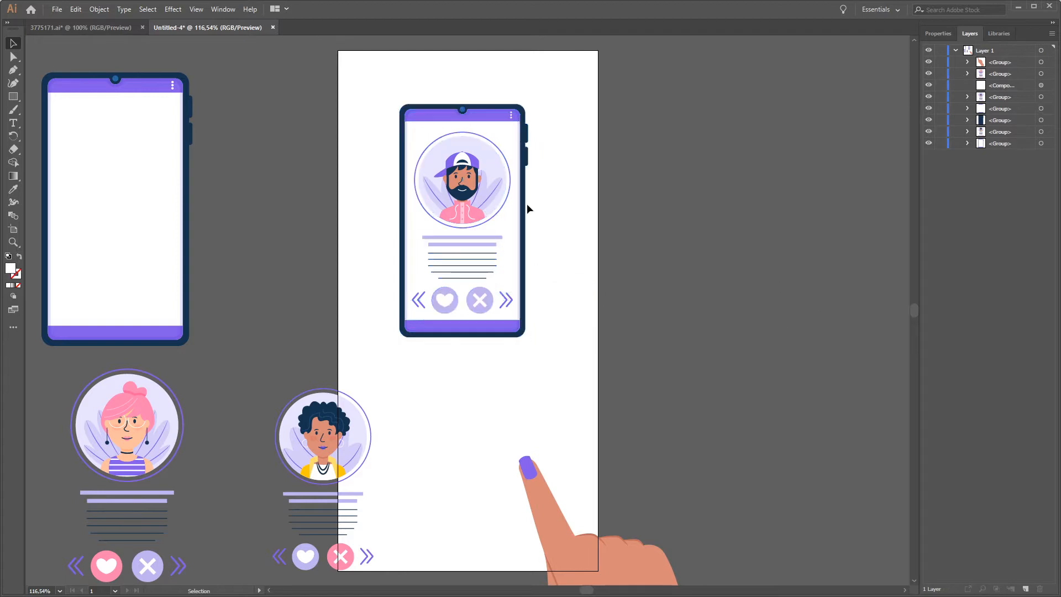
- Move the bearded man's profile group out to the artboard's right edge and delete the emptied phone frame
{"action": "left_click_drag", "start_coordinate": [467, 182], "coordinate": [632, 255]}
{"action": "left_click_drag", "start_coordinate": [503, 355], "coordinate": [441, 99]}
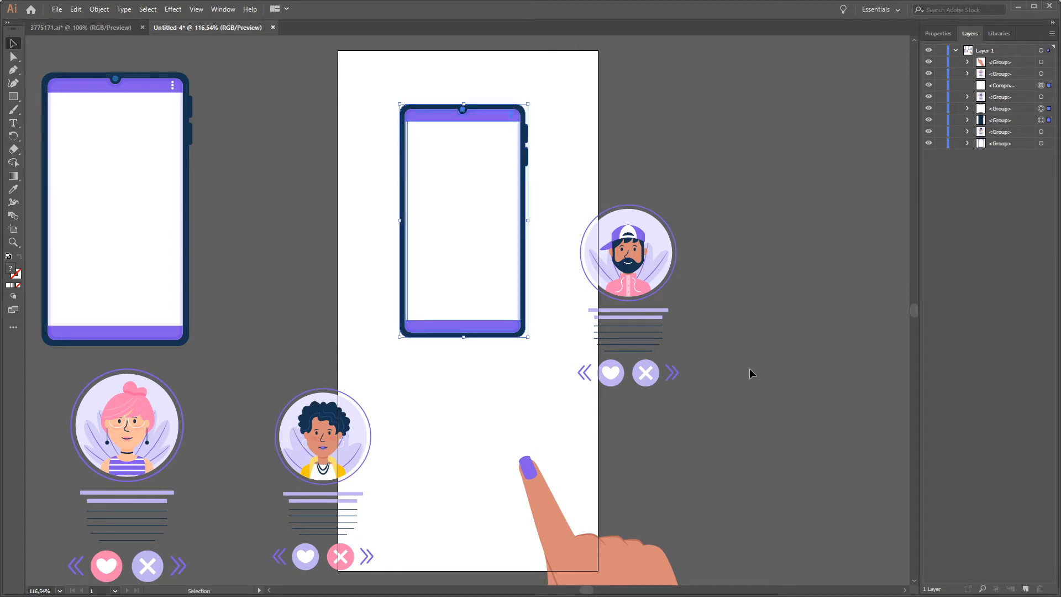
{"action": "key", "text": "Delete"}
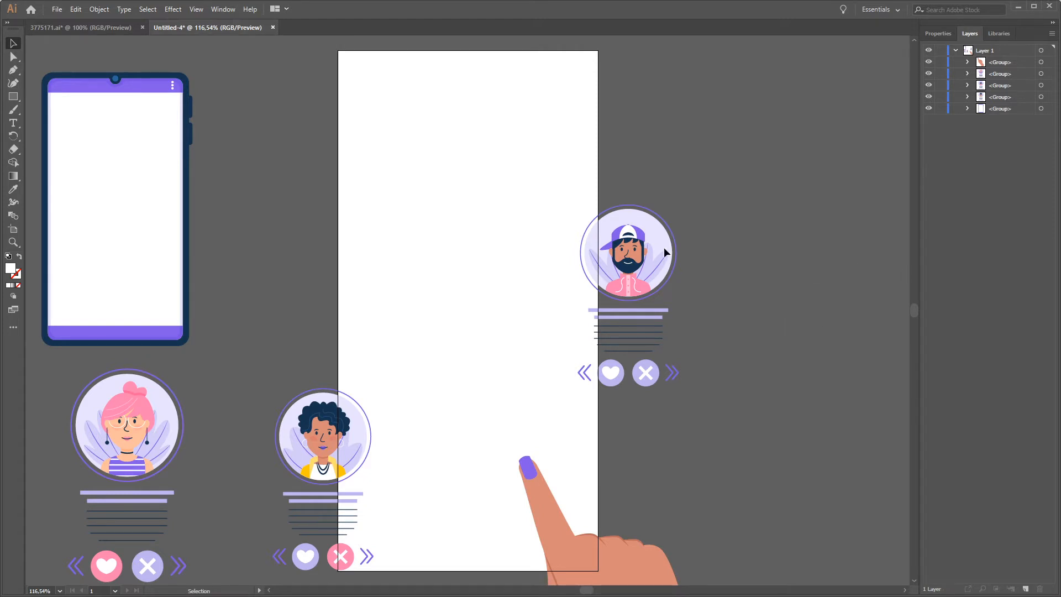
- Move the large empty phone back onto the artboard and place the pink-haired woman's profile group on its screen
{"action": "left_click_drag", "start_coordinate": [130, 227], "coordinate": [494, 286]}
{"action": "left_click", "coordinate": [252, 267]}
{"action": "left_click_drag", "start_coordinate": [150, 448], "coordinate": [486, 217]}
{"action": "left_click", "coordinate": [699, 241]}
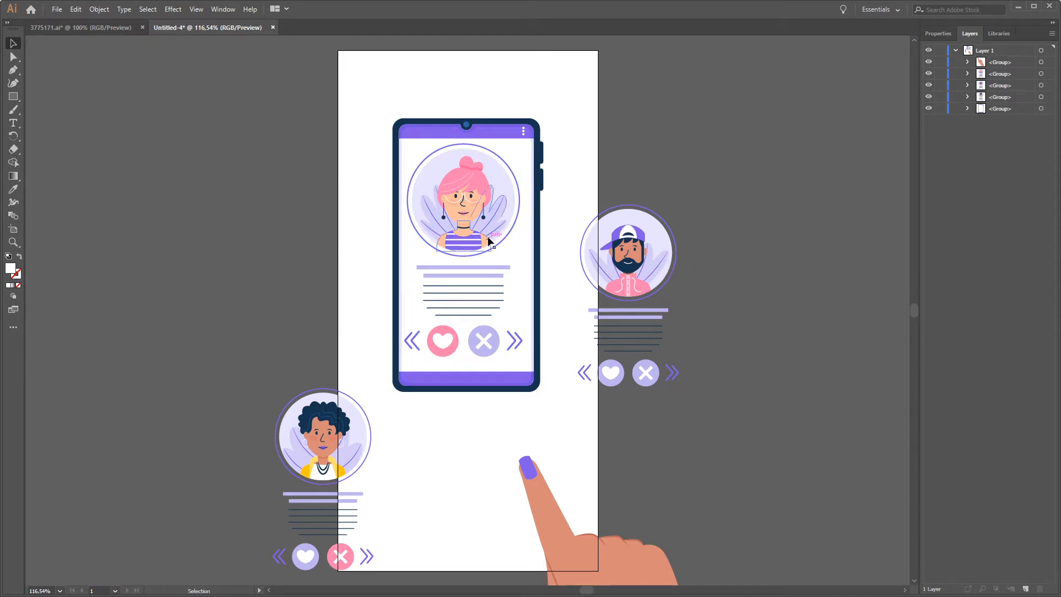
- Nudge the pink-haired woman's profile group down and right to centre it on the phone screen, and hide it
{"action": "left_click", "coordinate": [509, 267]}
{"action": "key", "text": "Down"}
{"action": "key", "text": "Right"}
{"action": "key", "text": "Right"}
{"action": "key", "text": "Right"}
{"action": "key", "text": "Down"}
{"action": "key", "text": "Down"}
{"action": "key", "text": "Down"}
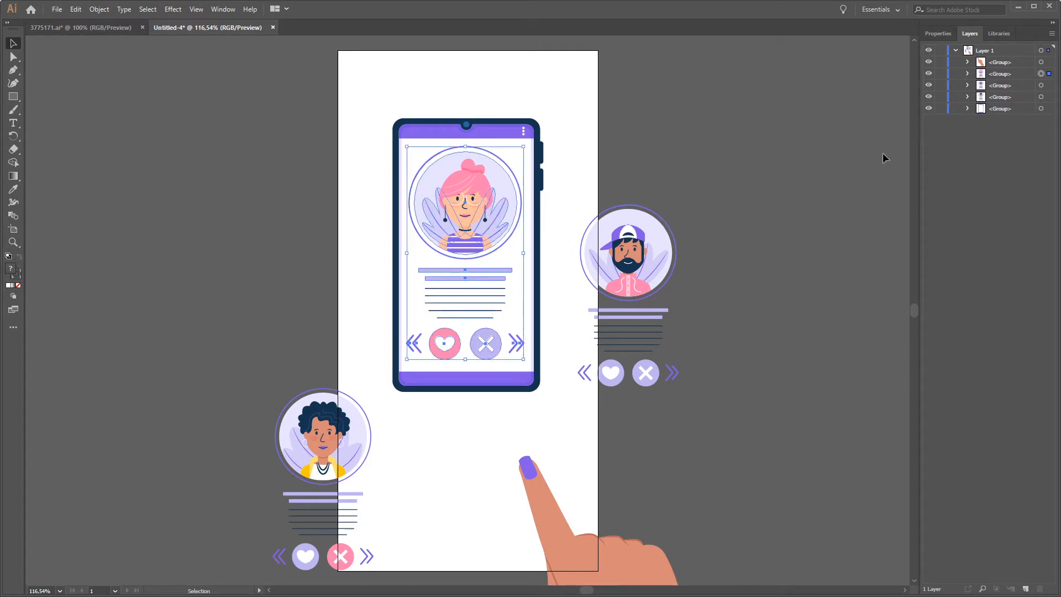
{"action": "left_click", "coordinate": [929, 74]}
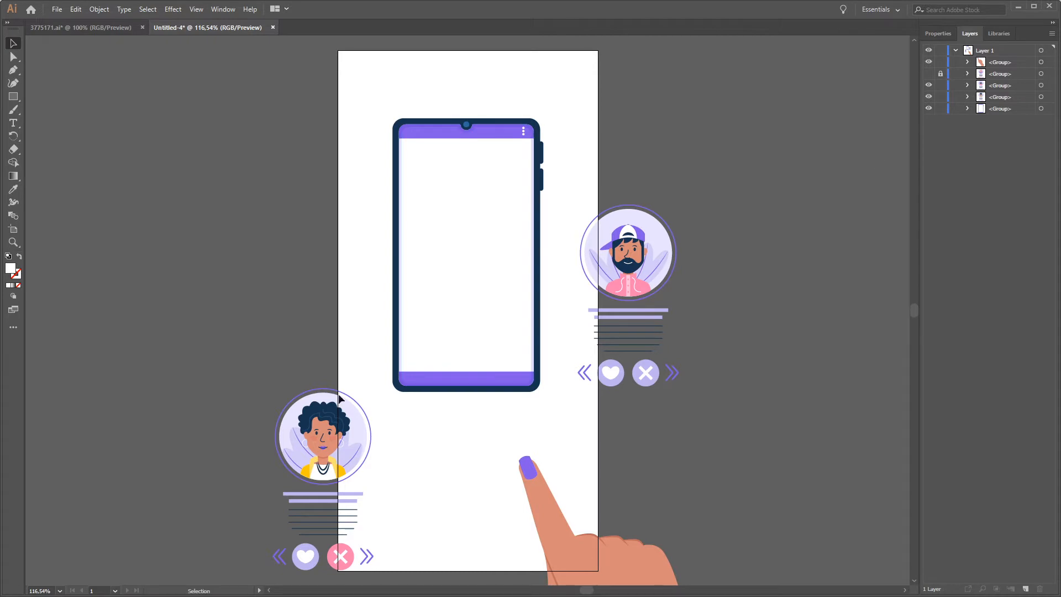
- Move the curly-haired person's profile group onto the phone screen and enlarge it proportionally to nearly the screen's width
{"action": "left_click", "coordinate": [337, 437]}
{"action": "left_click_drag", "start_coordinate": [337, 436], "coordinate": [481, 205]}
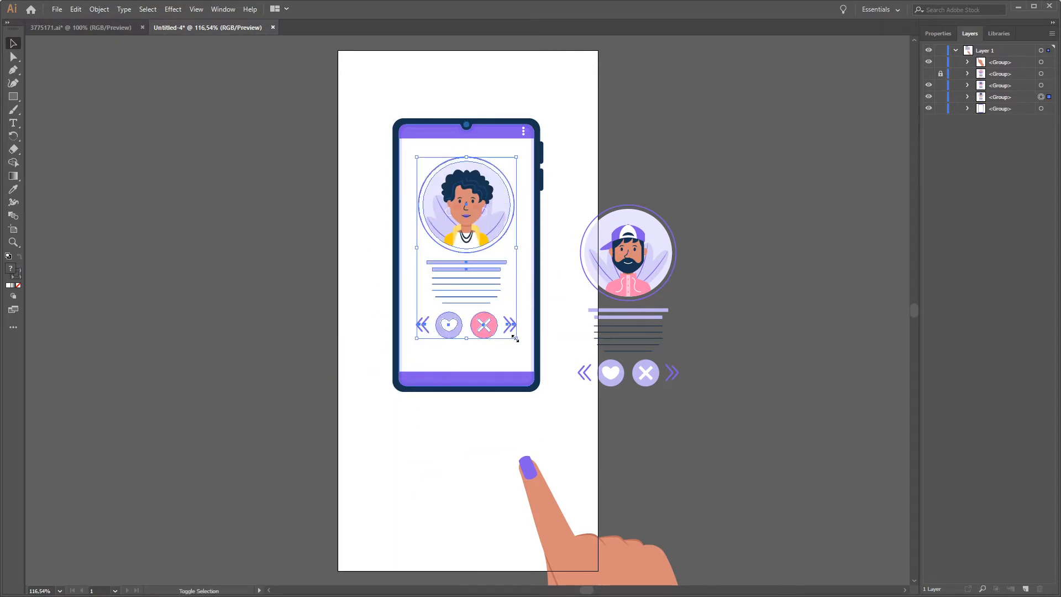
{"action": "left_click_drag", "start_coordinate": [515, 339], "coordinate": [527, 357]}
- Nudge the curly-haired person's profile group down until it sits evenly on the phone screen, and hide it
{"action": "key", "text": "Down"}
{"action": "key", "text": "Down"}
{"action": "key", "text": "Down"}
{"action": "key", "text": "Down"}
{"action": "key", "text": "Down"}
{"action": "key", "text": "Down"}
{"action": "key", "text": "Down"}
{"action": "key", "text": "Down"}
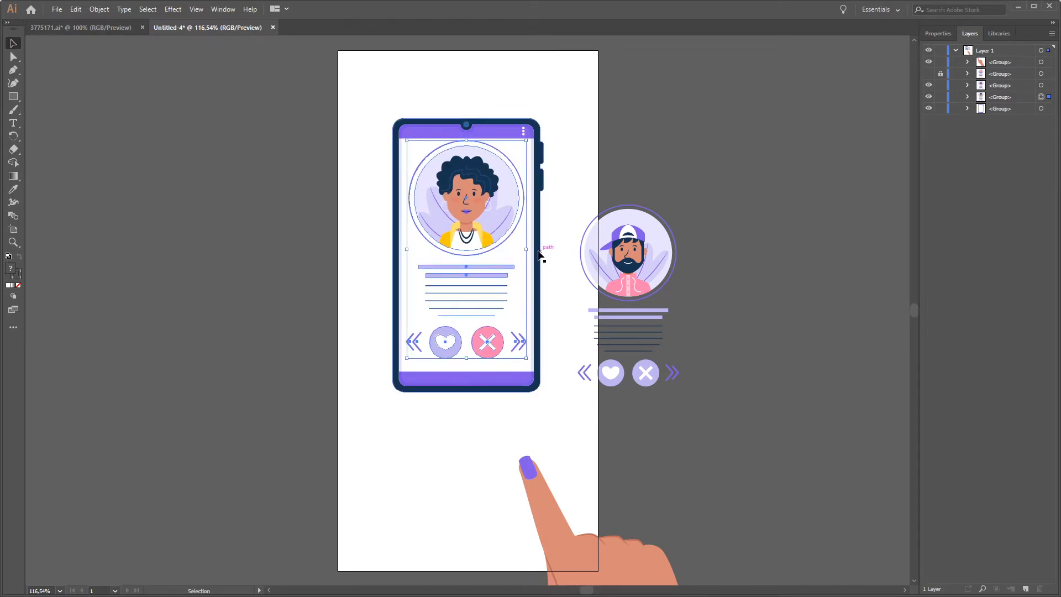
{"action": "key", "text": "Down"}
{"action": "key", "text": "Down"}
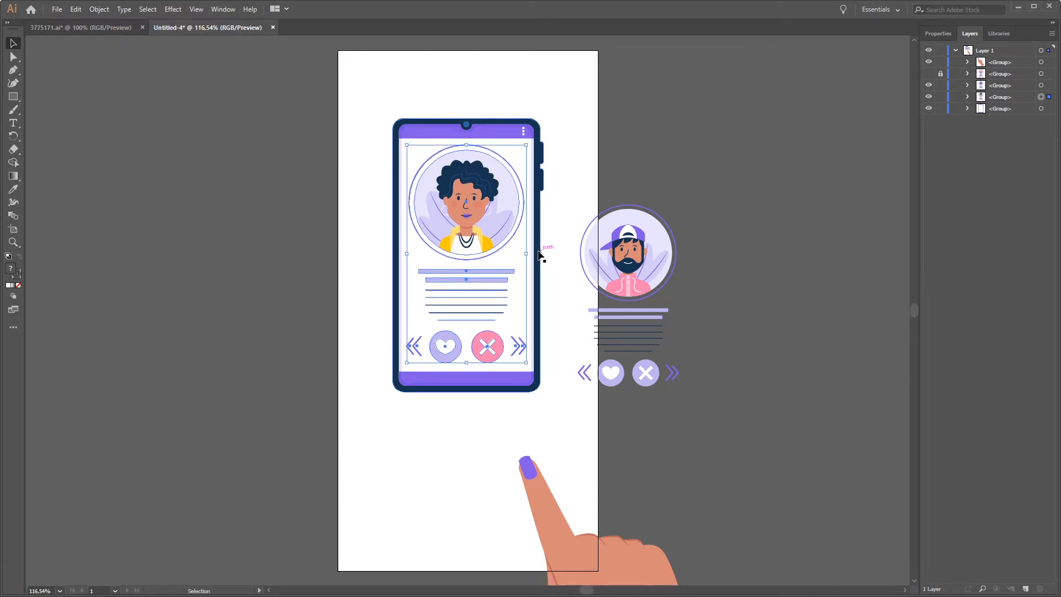
{"action": "key", "text": "Up"}
{"action": "key", "text": "Up"}
{"action": "left_click", "coordinate": [725, 330]}
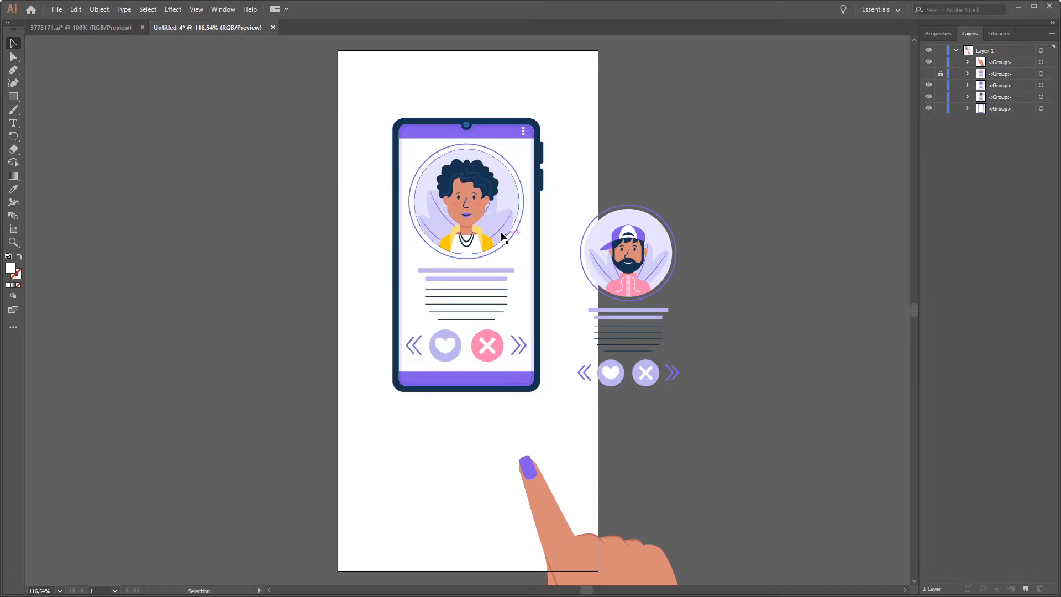
{"action": "left_click", "coordinate": [486, 225]}
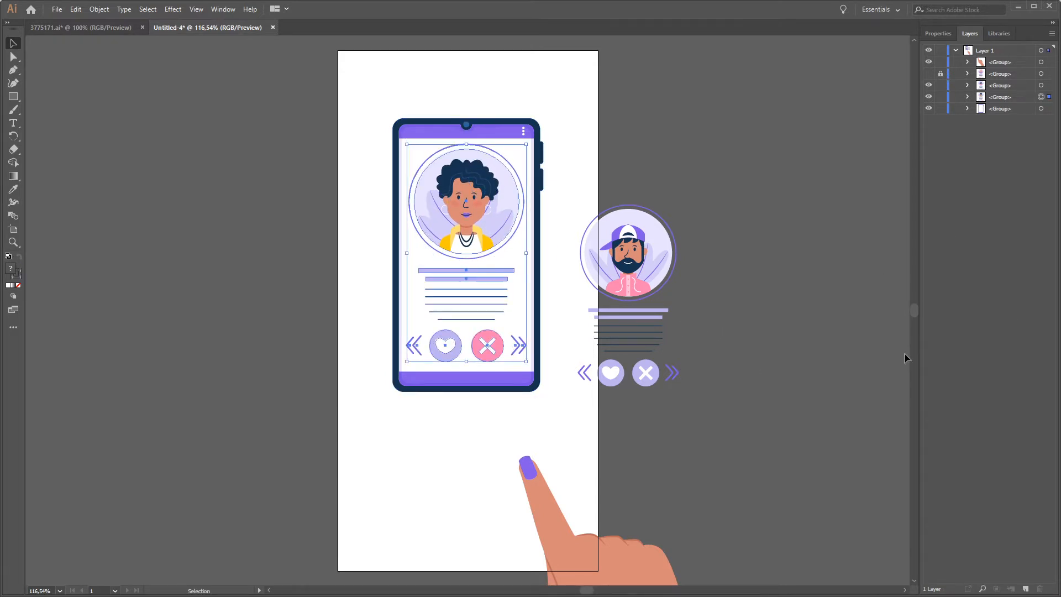
{"action": "left_click", "coordinate": [930, 97]}
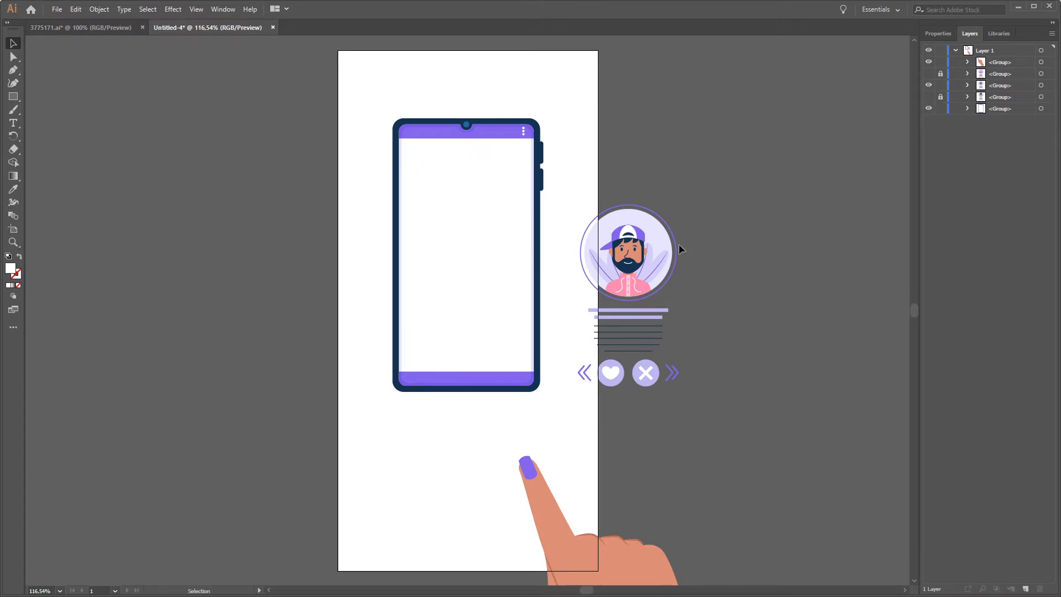
- Move the bearded man's profile group onto the phone screen and enlarge it proportionally to nearly the screen's width
{"action": "left_click", "coordinate": [636, 269]}
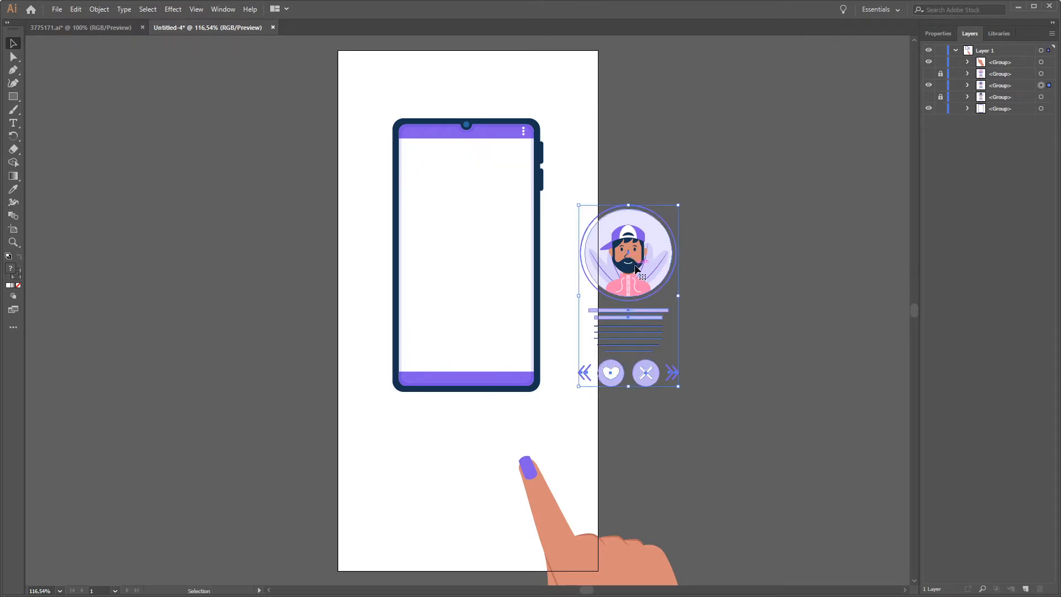
{"action": "left_click_drag", "start_coordinate": [636, 269], "coordinate": [470, 221]}
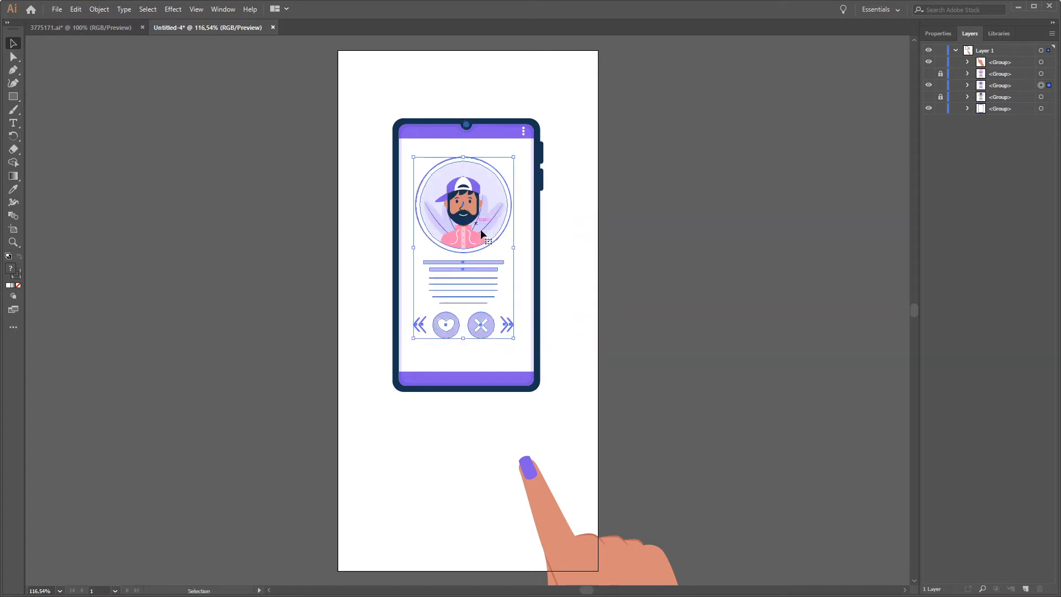
{"action": "left_click_drag", "start_coordinate": [513, 338], "coordinate": [522, 354]}
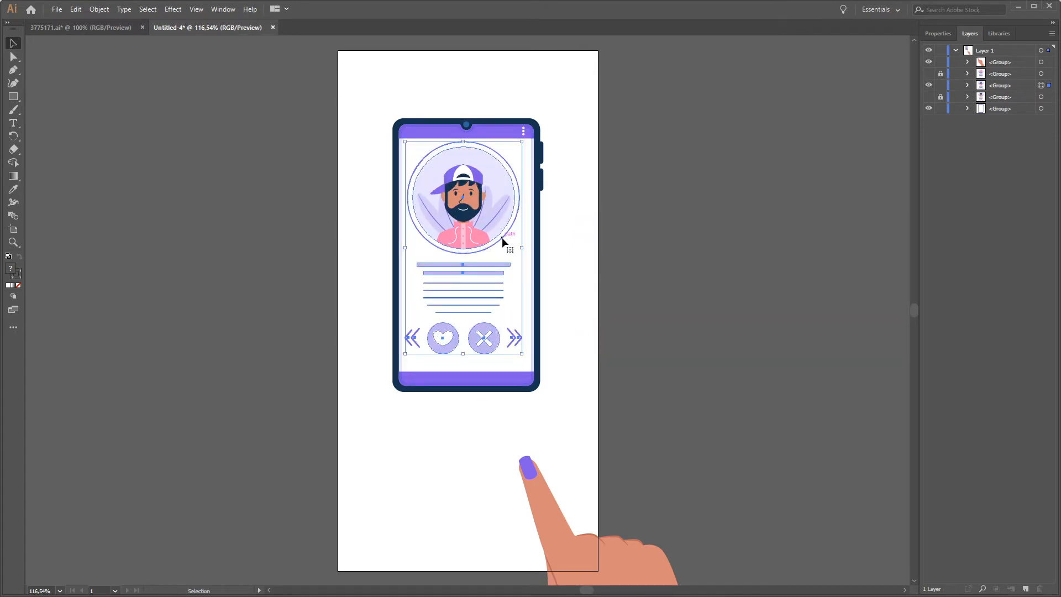
- Nudge the bearded man's profile group down and right to centre it on the phone screen, and deselect it
{"action": "key", "text": "Down"}
{"action": "key", "text": "Down"}
{"action": "key", "text": "Down"}
{"action": "key", "text": "Down"}
{"action": "key", "text": "Down"}
{"action": "key", "text": "Down"}
{"action": "key", "text": "Down"}
{"action": "key", "text": "Right"}
{"action": "key", "text": "Right"}
{"action": "key", "text": "Right"}
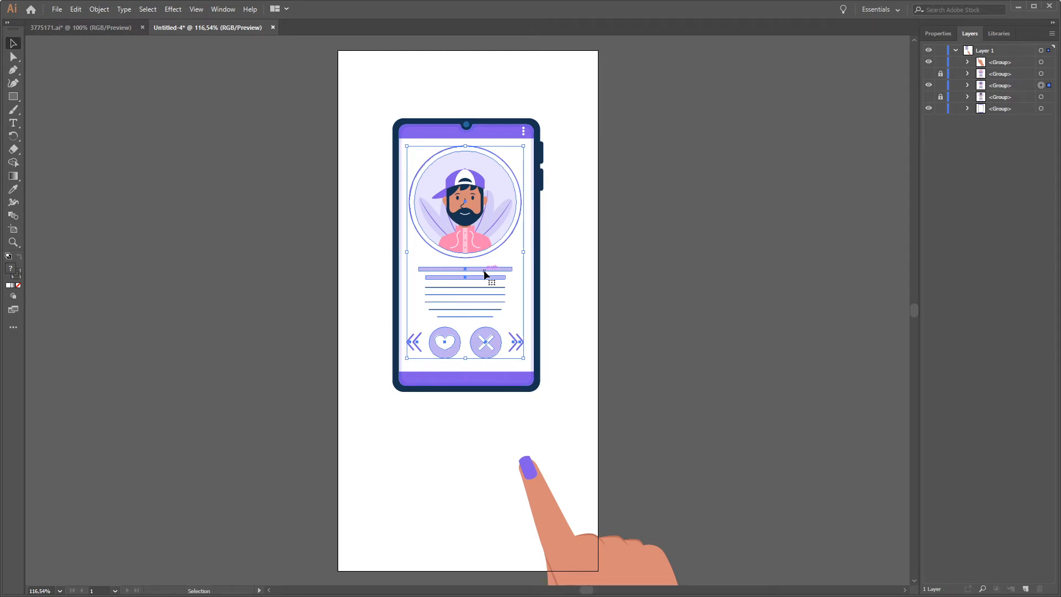
{"action": "left_click", "coordinate": [655, 225]}
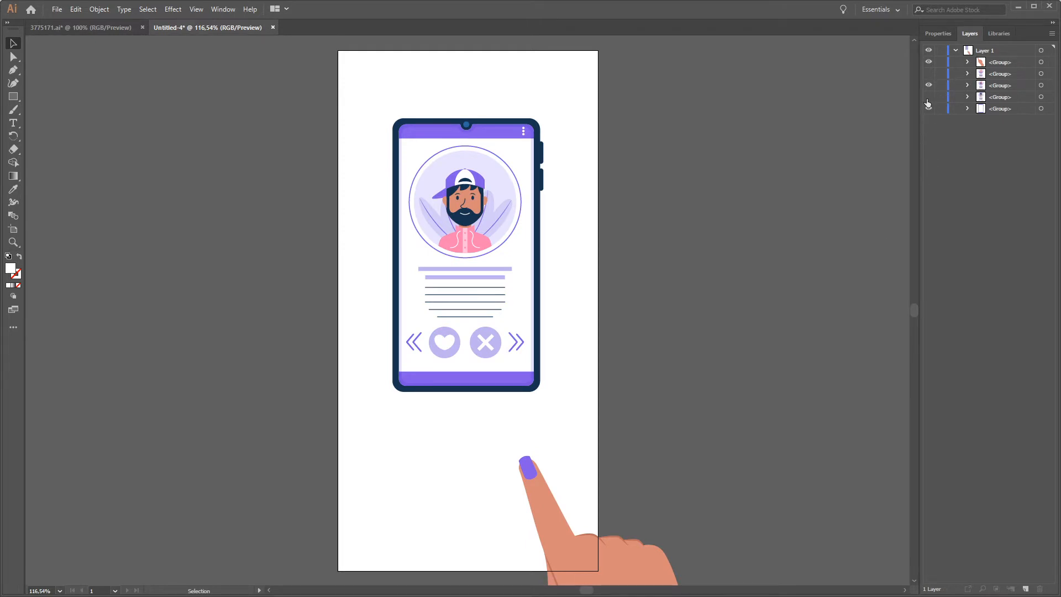
- Make the hidden pink-haired and curly-haired profile groups visible again
{"action": "left_click_drag", "start_coordinate": [929, 107], "coordinate": [930, 83]}
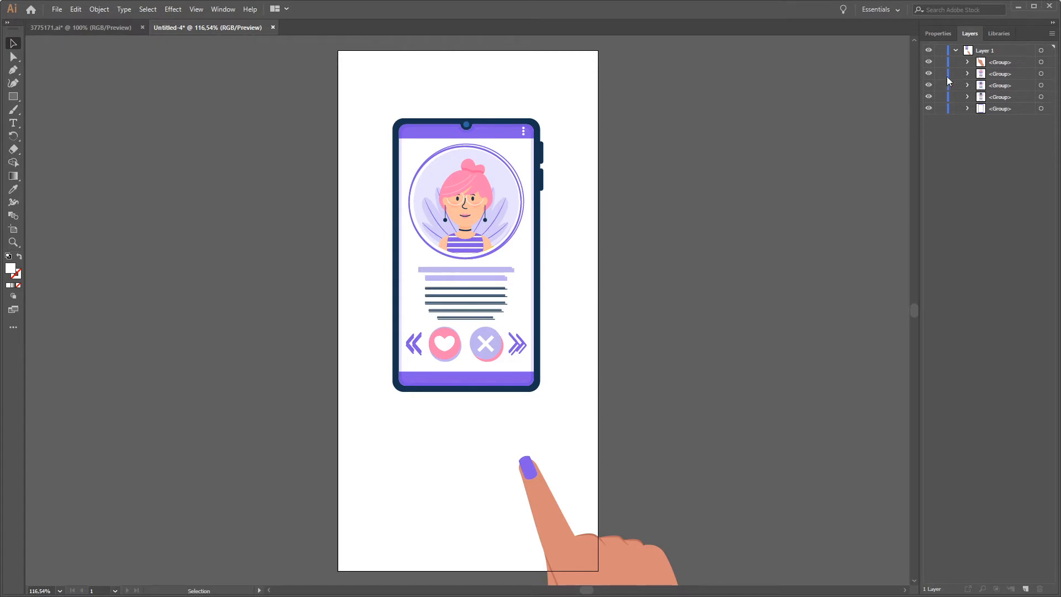
{"action": "left_click", "coordinate": [955, 51]}
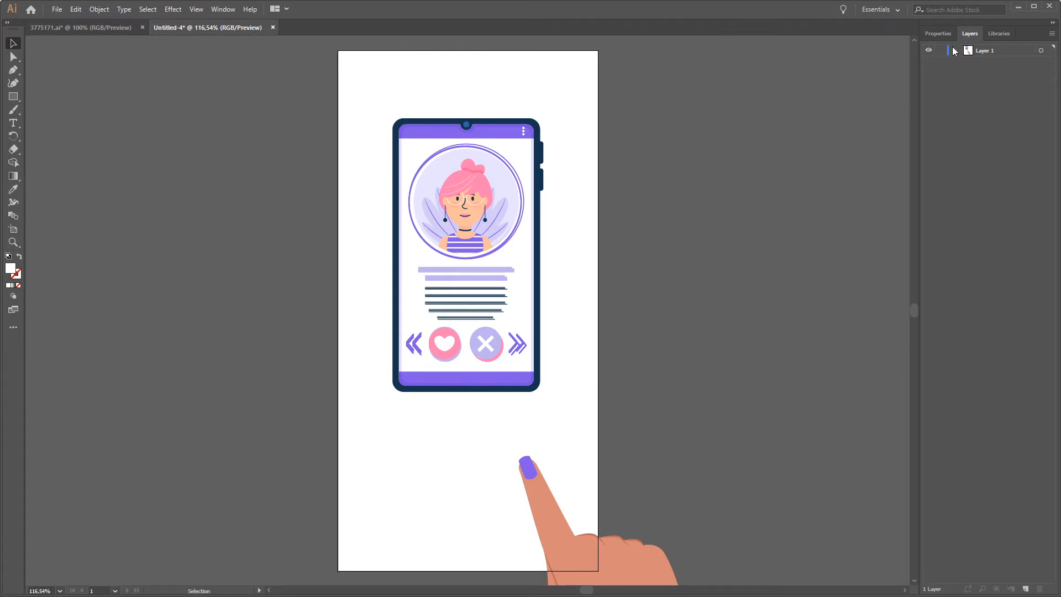
{"action": "left_click", "coordinate": [954, 51]}
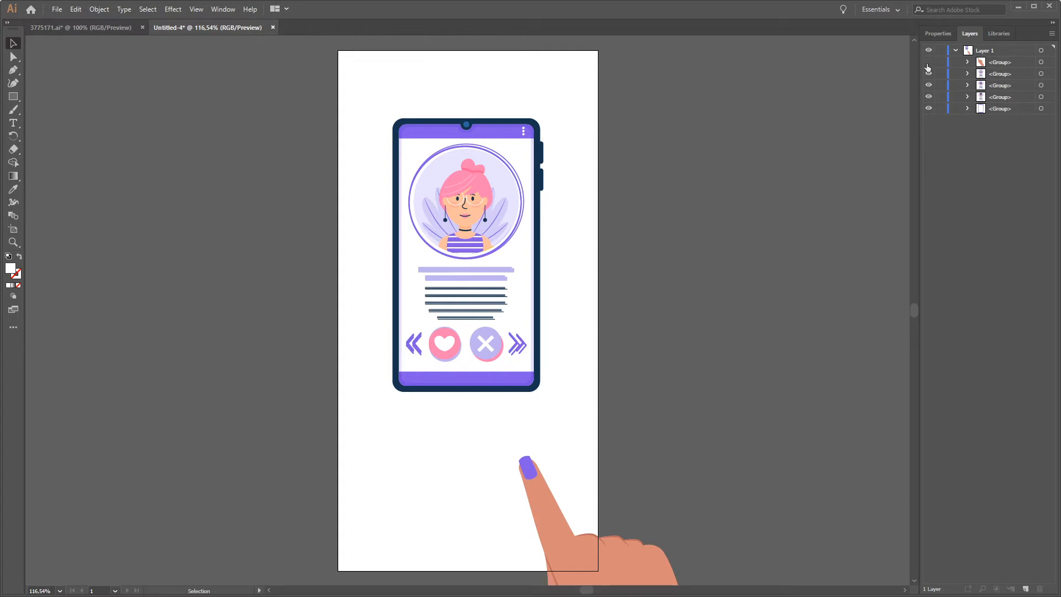
- Hide the hand, the pink-haired woman's profile group and the phone frame
{"action": "left_click", "coordinate": [929, 109]}
{"action": "left_click", "coordinate": [928, 108]}
{"action": "left_click", "coordinate": [929, 62]}
{"action": "left_click", "coordinate": [929, 74]}
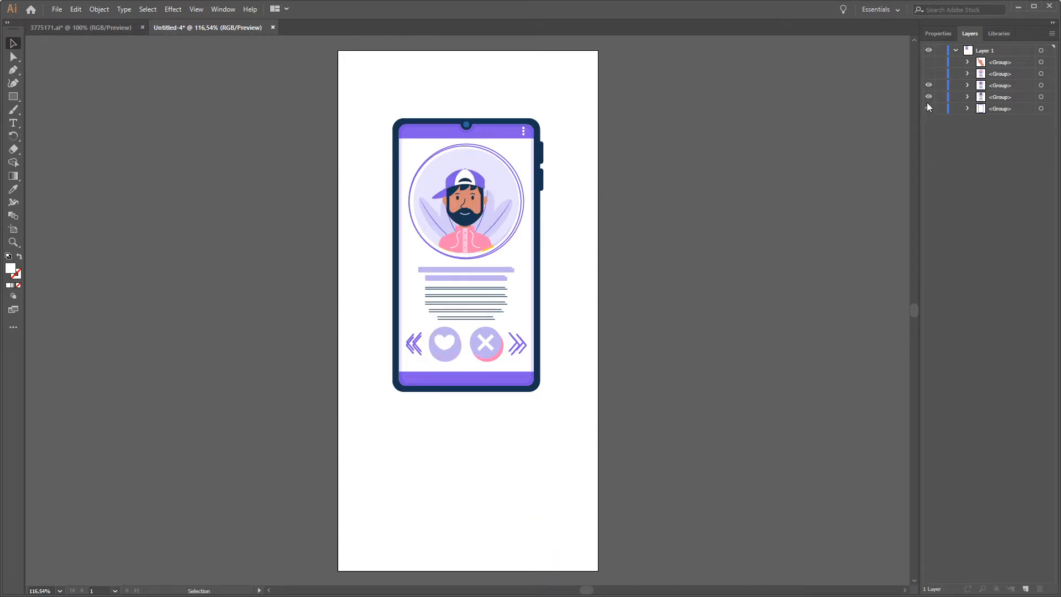
{"action": "left_click", "coordinate": [929, 109]}
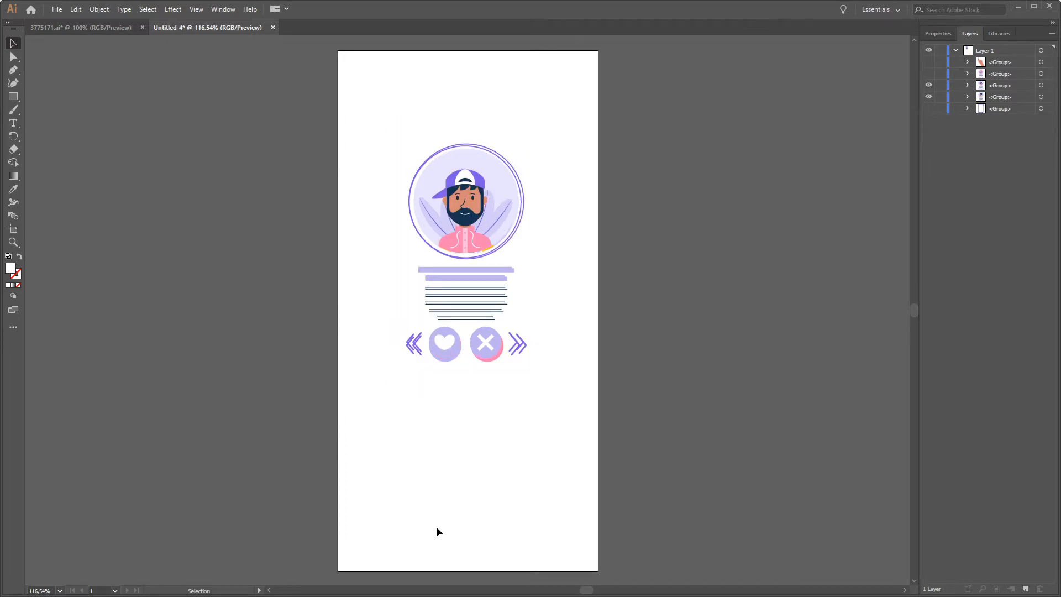
- Alternate the visibility of the curly-haired and bearded profile groups to compare their cross buttons, leaving only the bearded man's shown
{"action": "left_click", "coordinate": [929, 86]}
{"action": "left_click", "coordinate": [929, 96]}
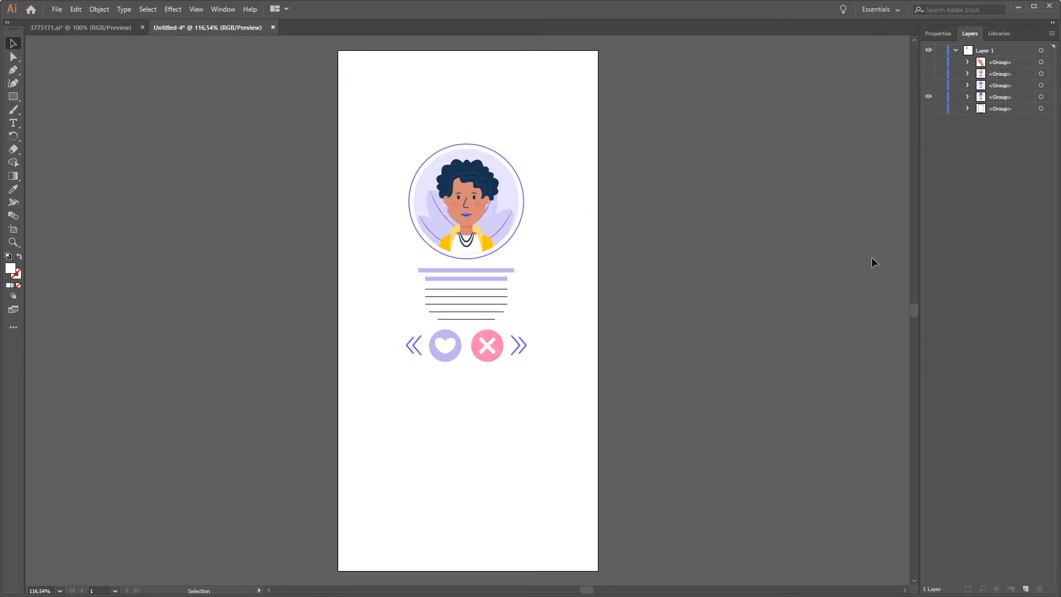
{"action": "left_click", "coordinate": [929, 85]}
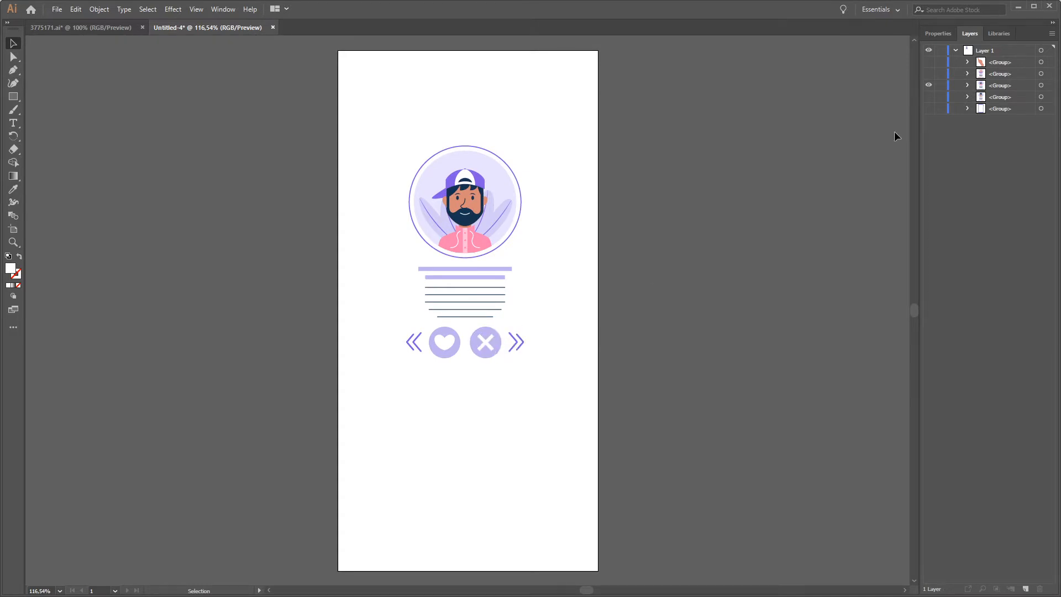
{"action": "left_click", "coordinate": [929, 98]}
{"action": "left_click", "coordinate": [929, 87]}
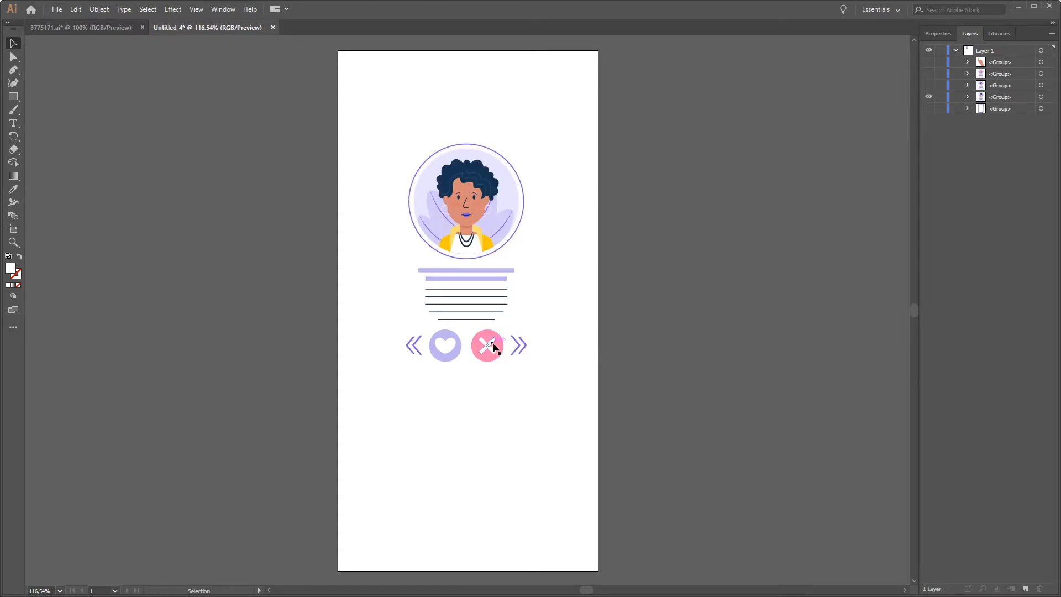
{"action": "left_click", "coordinate": [929, 98]}
{"action": "left_click", "coordinate": [929, 86]}
- Isolate the nested button group in the bearded man's profile and try moving the purple circle off the cross
{"action": "double_click", "coordinate": [489, 351]}
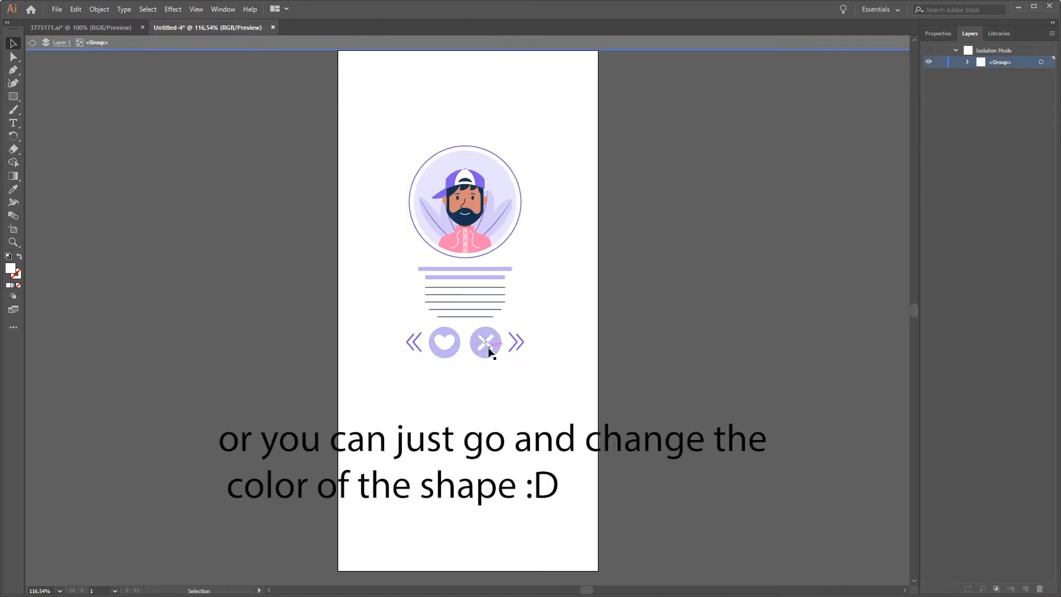
{"action": "left_click", "coordinate": [491, 353]}
{"action": "double_click", "coordinate": [493, 350]}
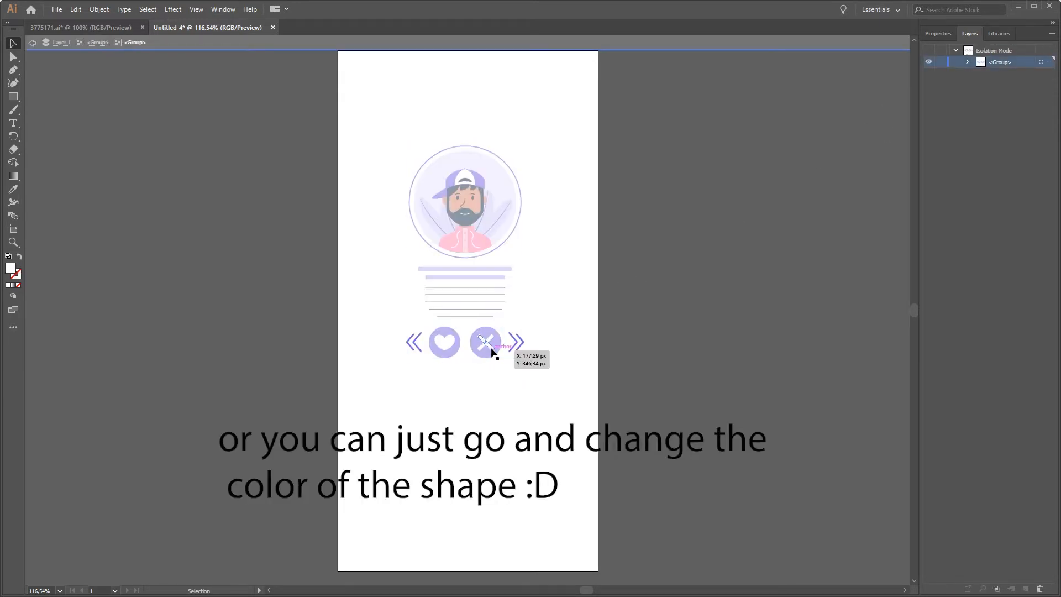
{"action": "scroll", "coordinate": [493, 348], "scroll_direction": "up", "scroll_amount": 3}
{"action": "left_click", "coordinate": [493, 348]}
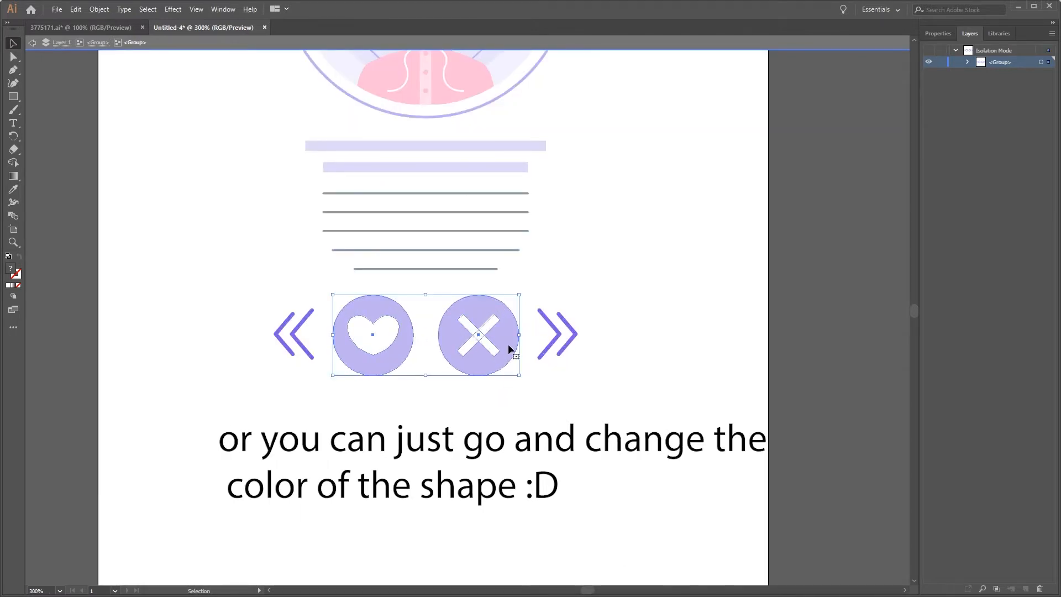
{"action": "double_click", "coordinate": [508, 343]}
{"action": "left_click", "coordinate": [505, 374]}
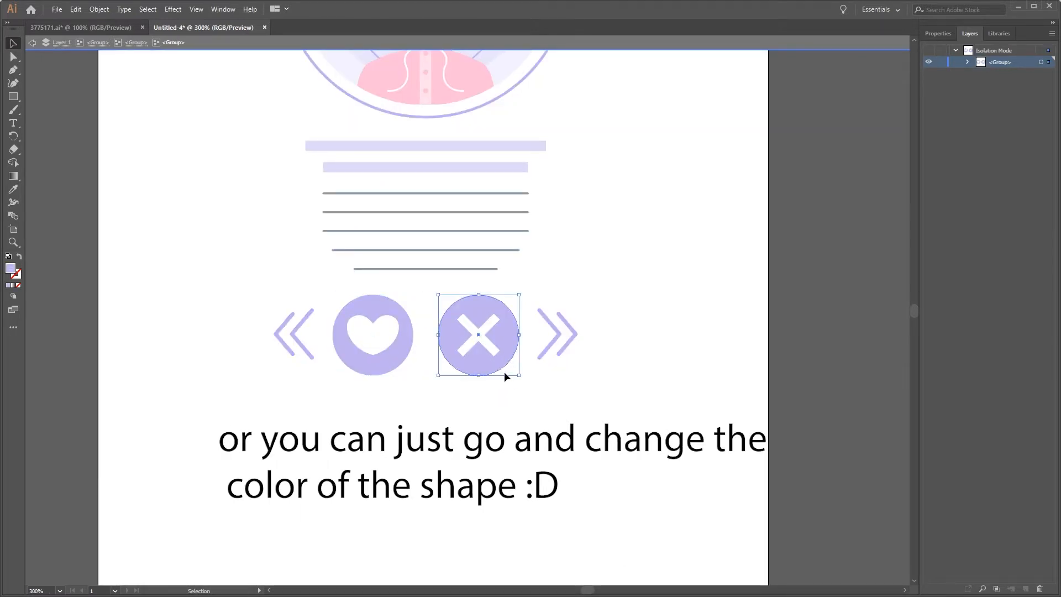
{"action": "left_click_drag", "start_coordinate": [511, 336], "coordinate": [538, 326]}
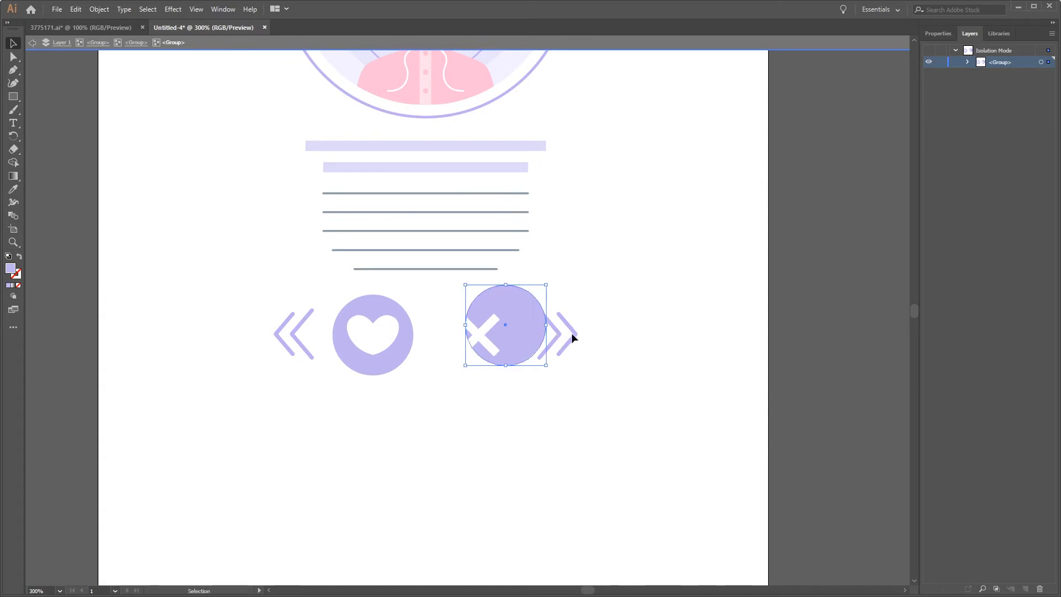
{"action": "key", "text": "ctrl+z"}
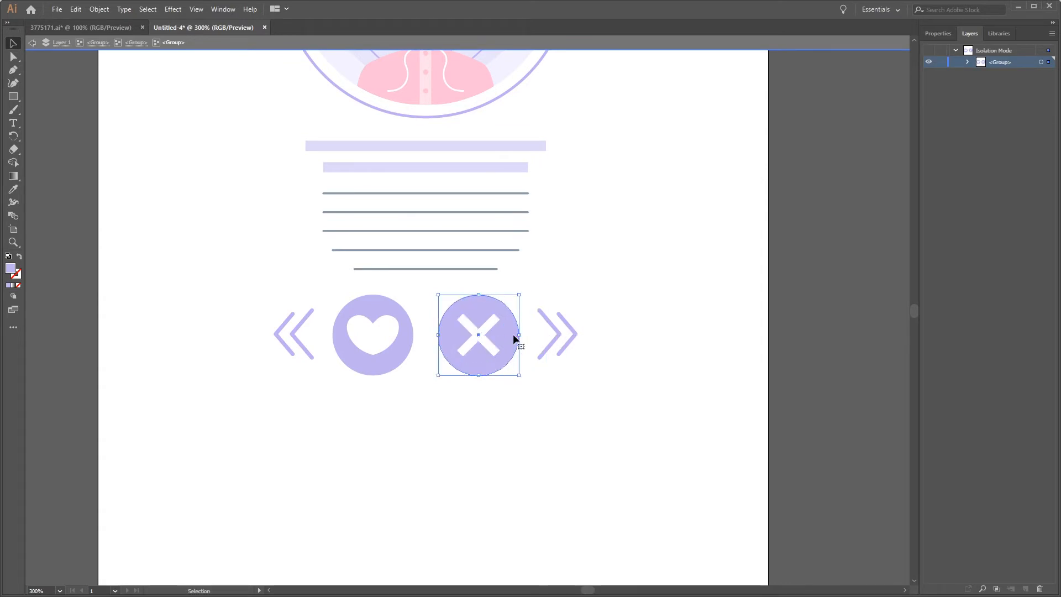
- Select the white cross together with its purple circle in the isolated group and leave isolation mode
{"action": "left_click", "coordinate": [594, 329]}
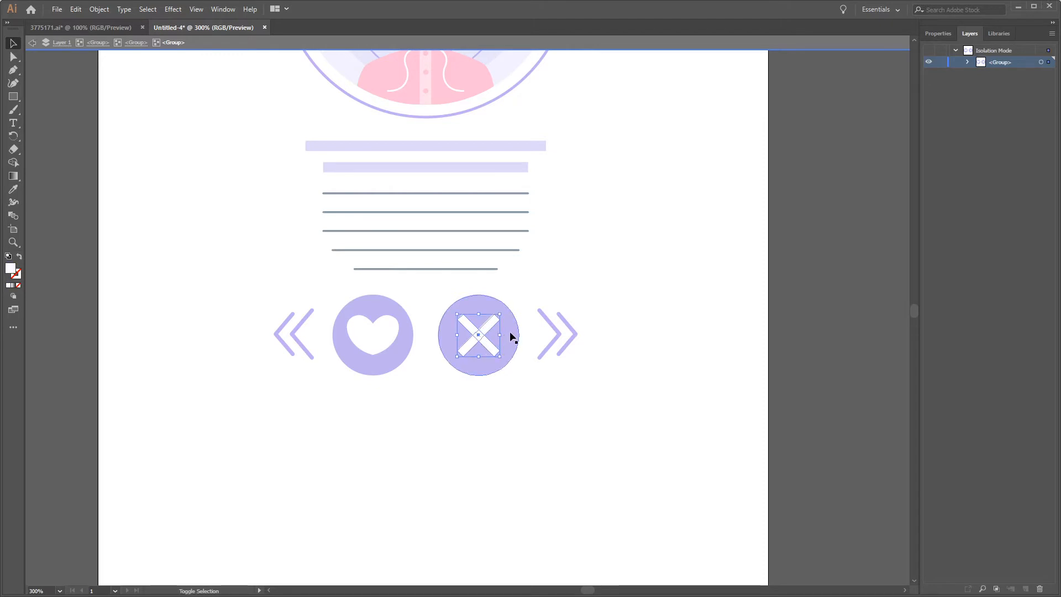
{"action": "left_click", "coordinate": [510, 360], "text": "shift"}
{"action": "key", "text": "a"}
{"action": "key", "text": "v"}
{"action": "key", "text": "a"}
{"action": "key", "text": "v"}
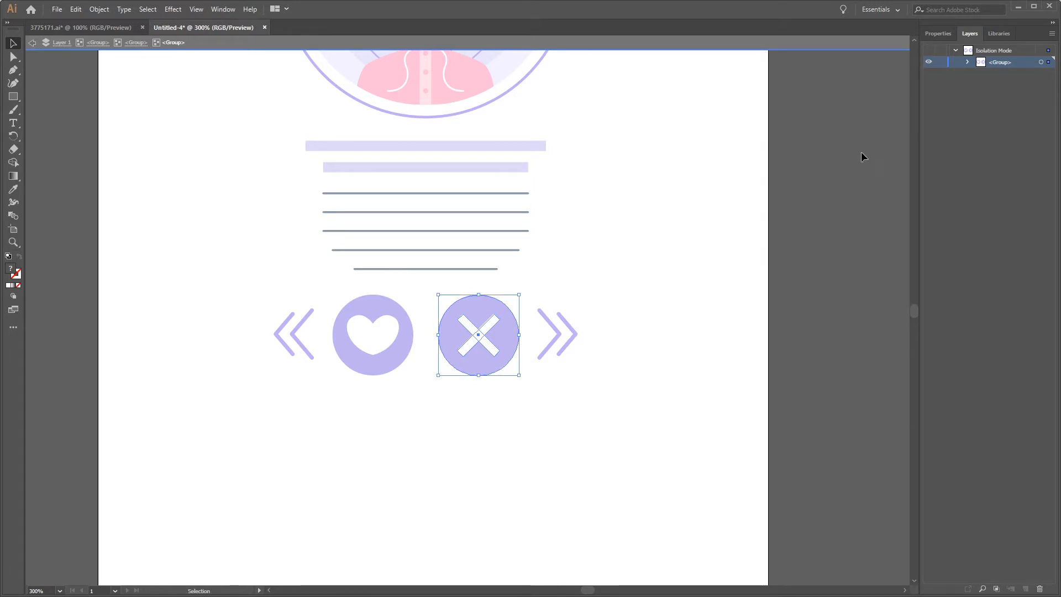
{"action": "double_click", "coordinate": [833, 199]}
{"action": "key", "text": "a"}
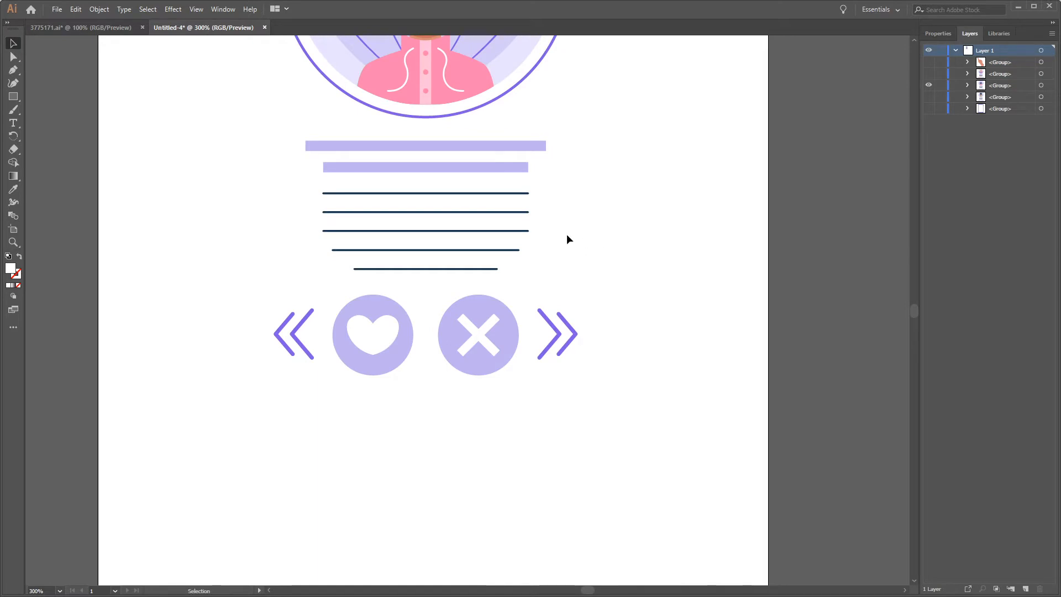
- Hide the bearded man's profile group and show the curly-haired person's profile group instead
{"action": "scroll", "coordinate": [552, 230], "scroll_direction": "right", "scroll_amount": 1}
{"action": "scroll", "coordinate": [551, 229], "scroll_direction": "down", "scroll_amount": 1}
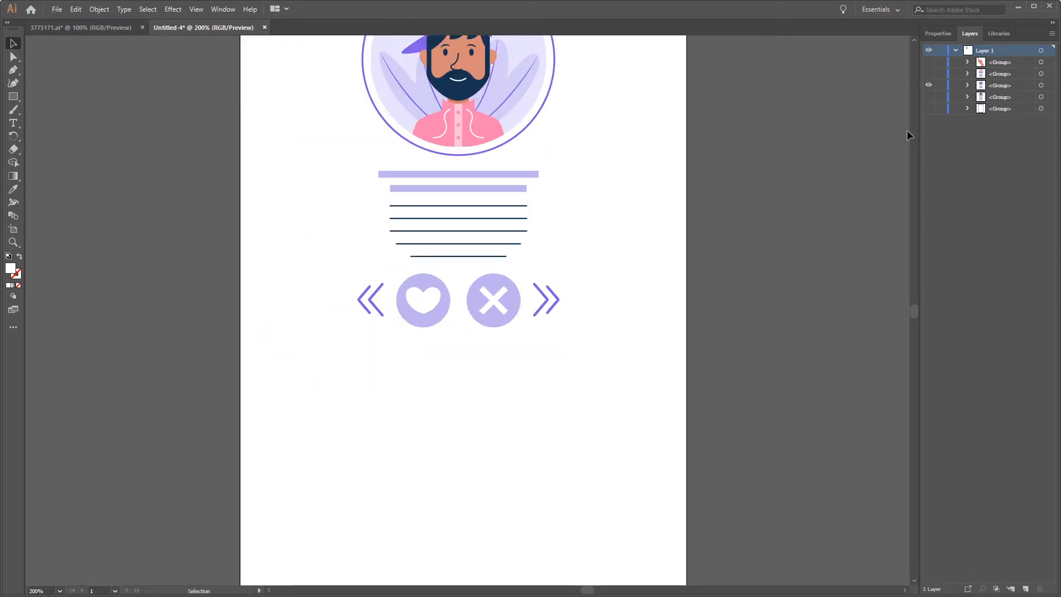
{"action": "left_click", "coordinate": [929, 86]}
{"action": "left_click", "coordinate": [930, 97]}
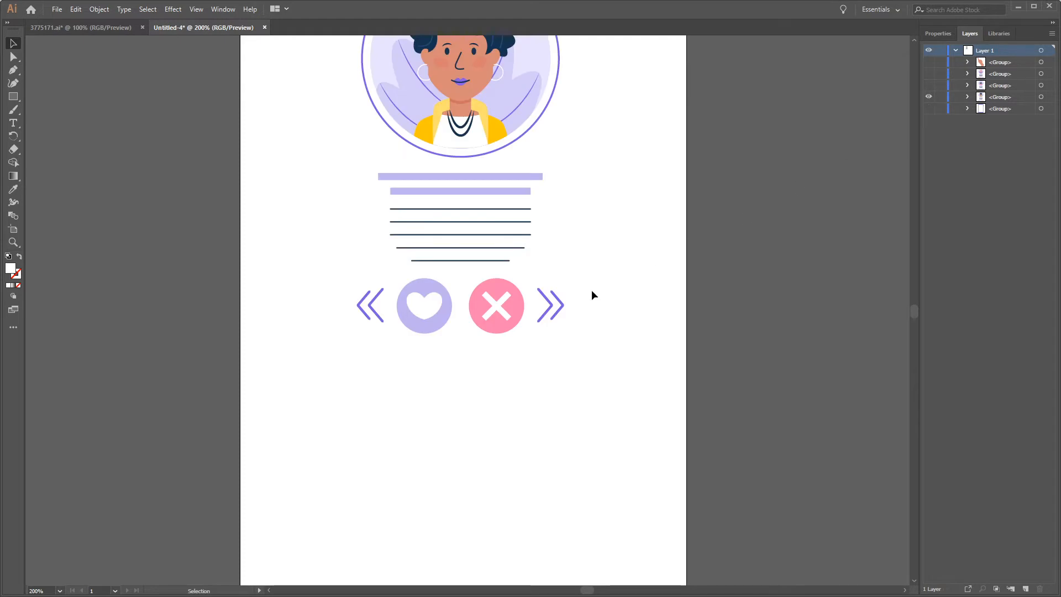
- Isolate the nested button group in the curly-haired person's profile and paste the purple cross button into it
{"action": "scroll", "coordinate": [497, 312], "scroll_direction": "left", "scroll_amount": 1}
{"action": "scroll", "coordinate": [517, 318], "scroll_direction": "up", "scroll_amount": 2}
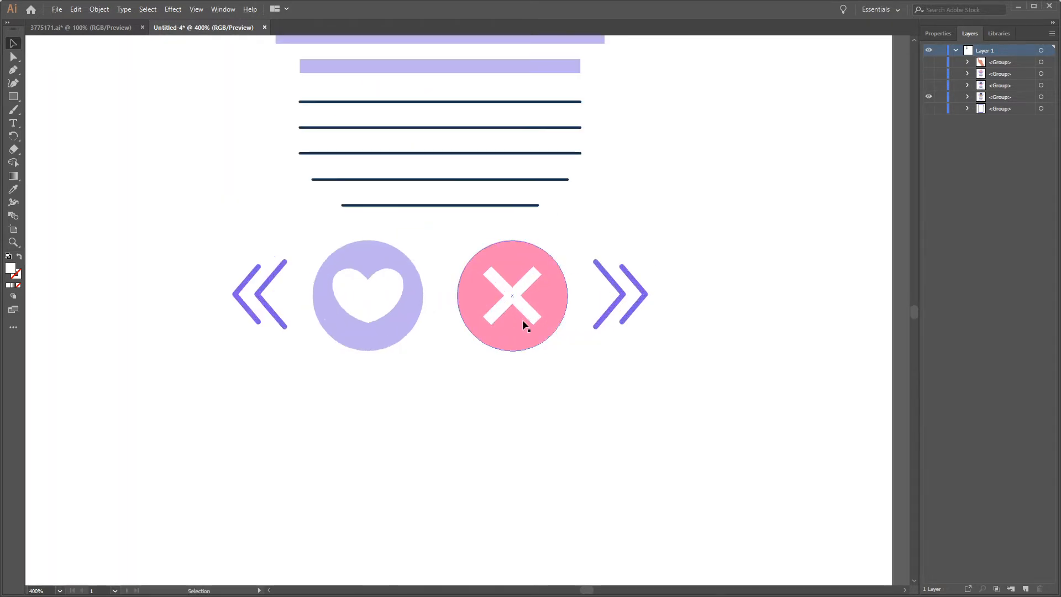
{"action": "double_click", "coordinate": [523, 326]}
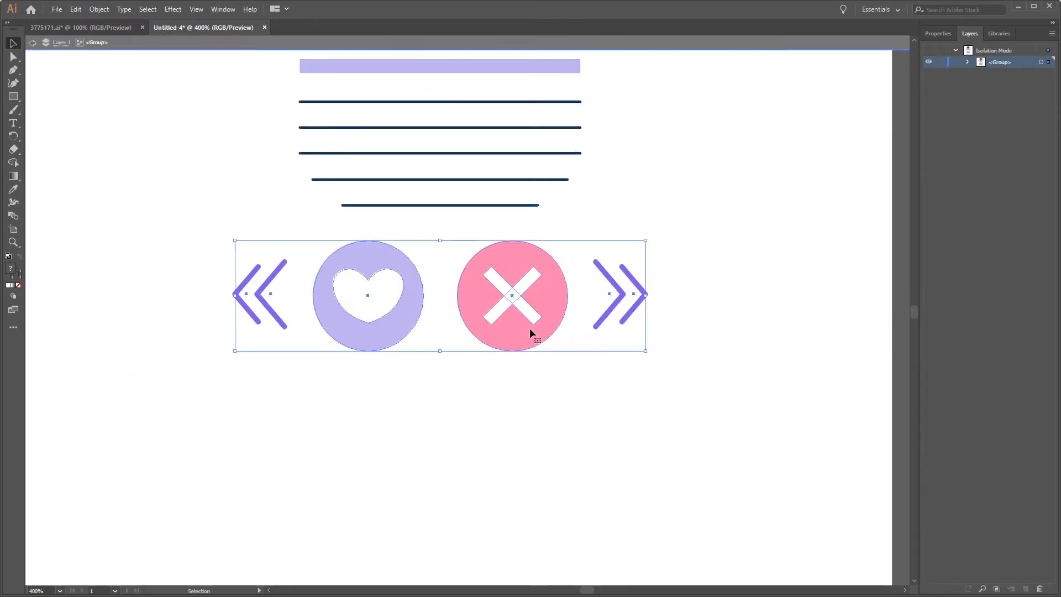
{"action": "double_click", "coordinate": [529, 327]}
{"action": "left_click", "coordinate": [513, 328]}
{"action": "double_click", "coordinate": [515, 327]}
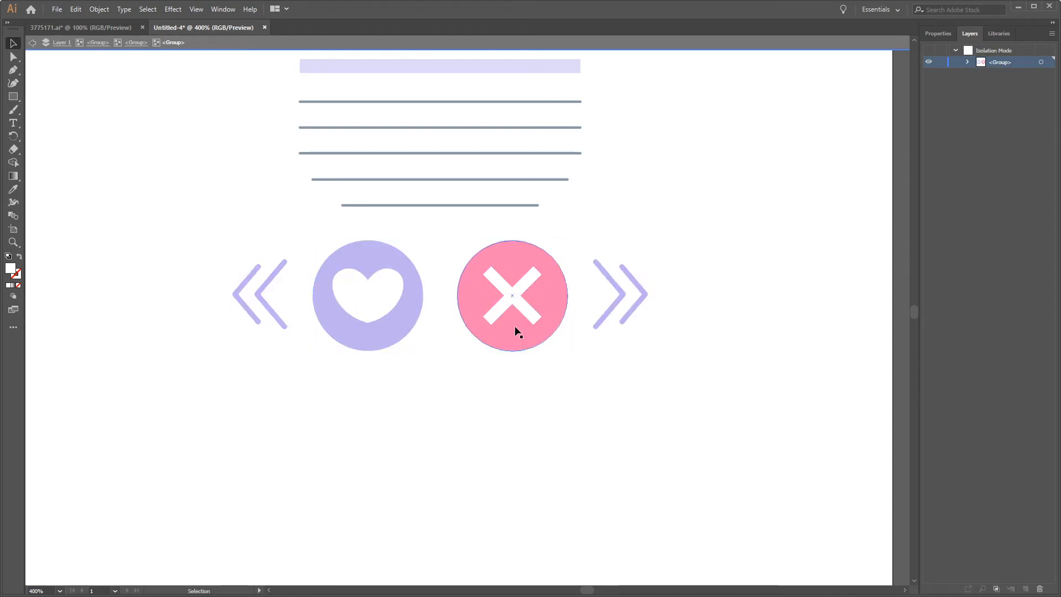
{"action": "left_click", "coordinate": [558, 326]}
{"action": "left_click", "coordinate": [527, 400]}
{"action": "key", "text": "a"}
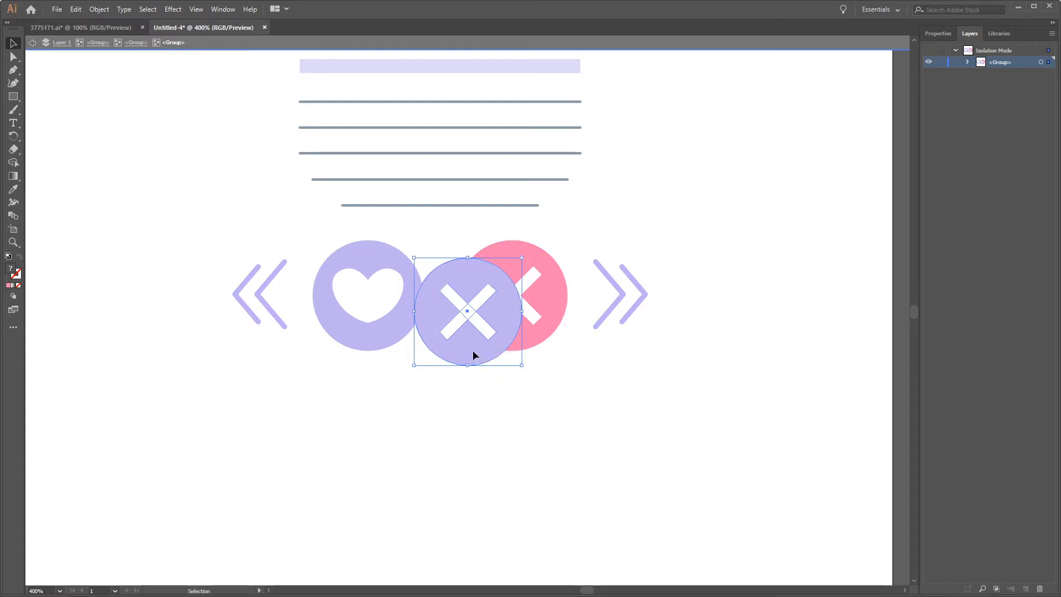
- Move the pasted purple cross button over the pink cross button until the two nearly coincide
{"action": "left_click_drag", "start_coordinate": [472, 354], "coordinate": [509, 375]}
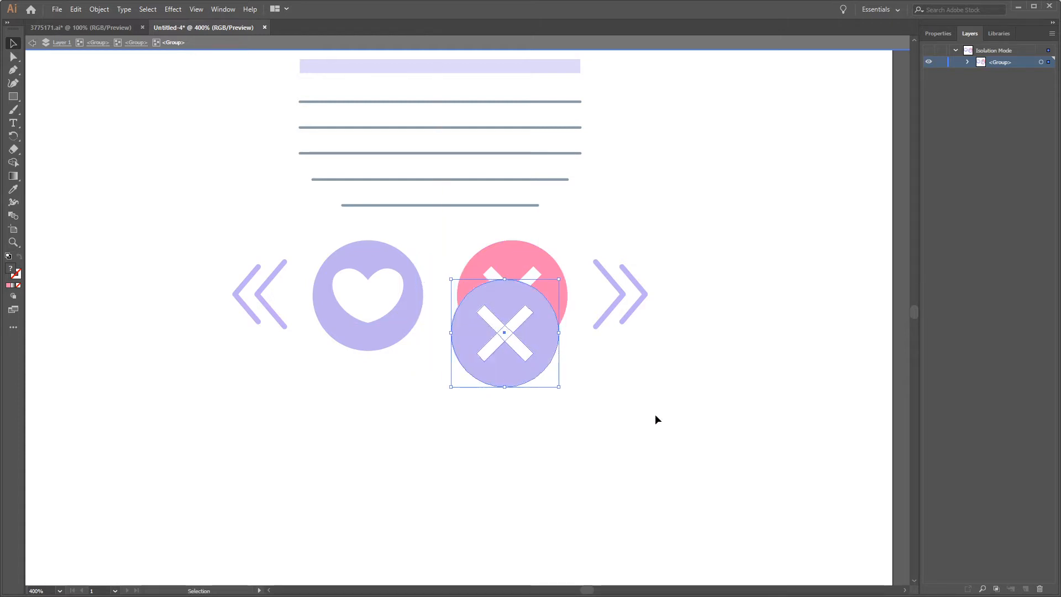
{"action": "key", "text": "Right"}
{"action": "key", "text": "Right"}
{"action": "key", "text": "Right"}
{"action": "key", "text": "Right"}
{"action": "key", "text": "Up"}
{"action": "key", "text": "Up"}
{"action": "key", "text": "Up"}
{"action": "key", "text": "Up"}
{"action": "key", "text": "Up"}
{"action": "key", "text": "Up"}
{"action": "key", "text": "Up"}
{"action": "key", "text": "Up"}
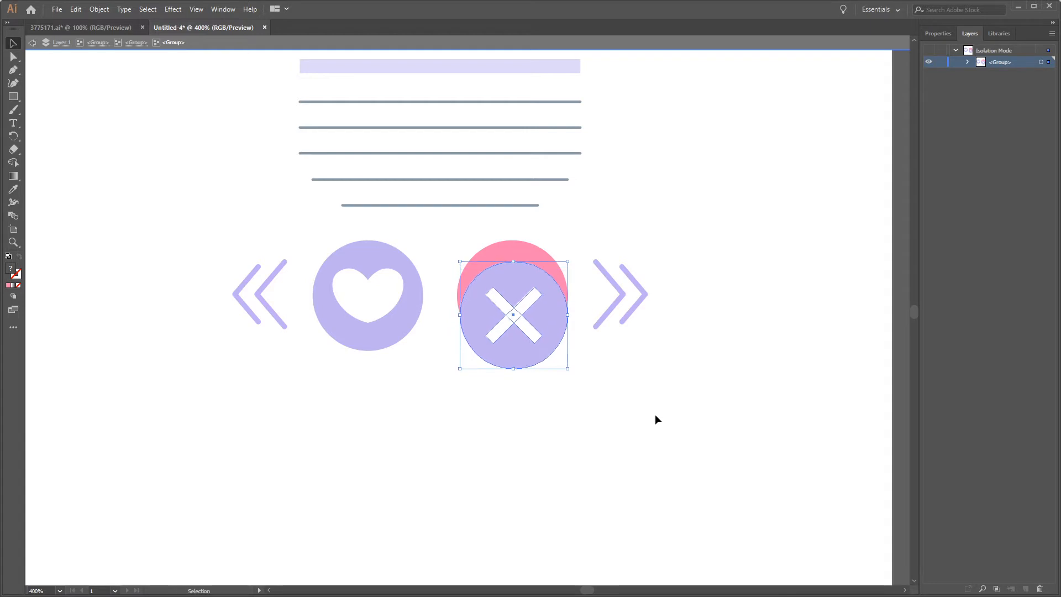
{"action": "key", "text": "Up"}
{"action": "key", "text": "Up"}
{"action": "key", "text": "Up"}
{"action": "key", "text": "Up"}
{"action": "key", "text": "Up"}
{"action": "key", "text": "Up"}
{"action": "key", "text": "Up"}
{"action": "key", "text": "Up"}
{"action": "key", "text": "Left"}
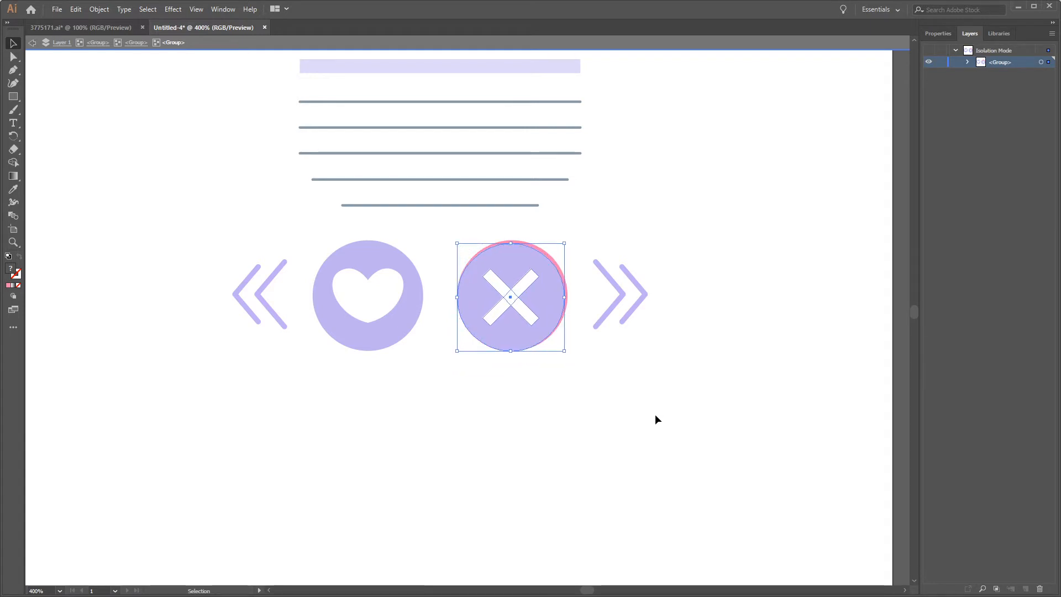
{"action": "key", "text": "Up"}
{"action": "key", "text": "Right"}
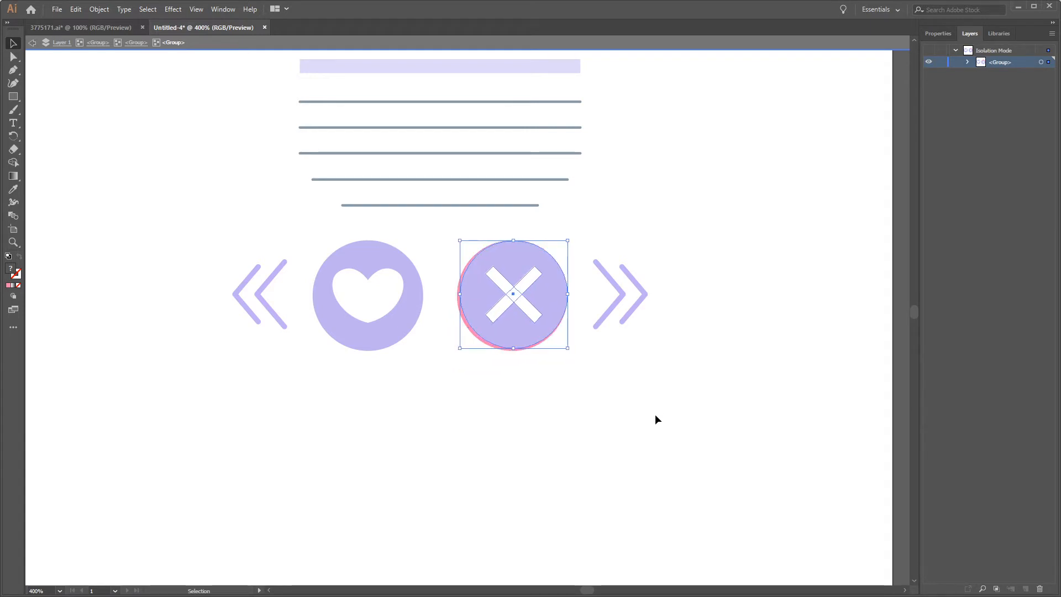
{"action": "left_click", "coordinate": [592, 473]}
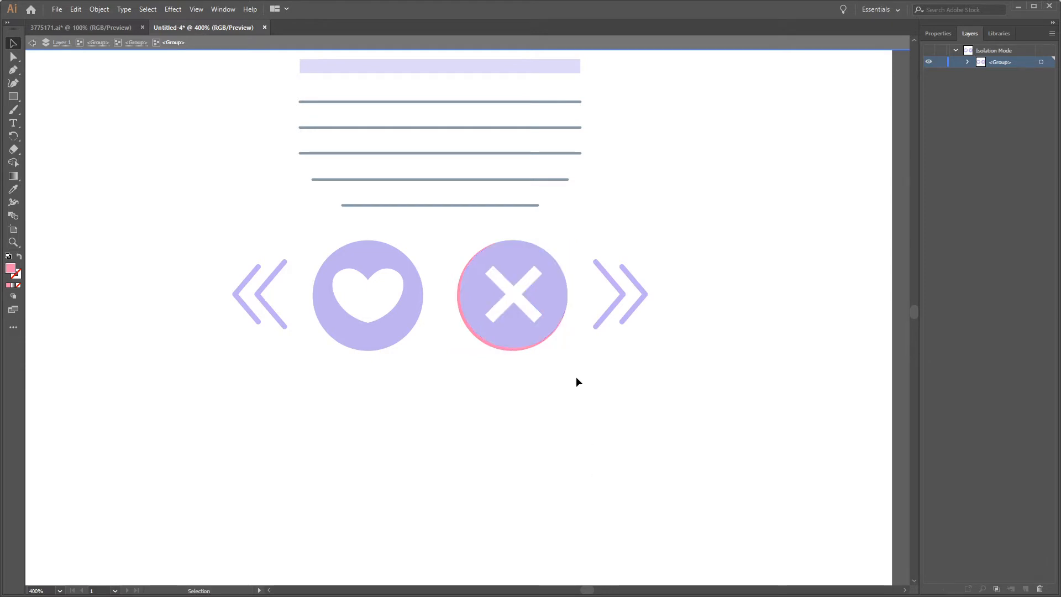
- Shift the purple cross button down off the pink one and delete the pink button beneath it
{"action": "left_click", "coordinate": [488, 347]}
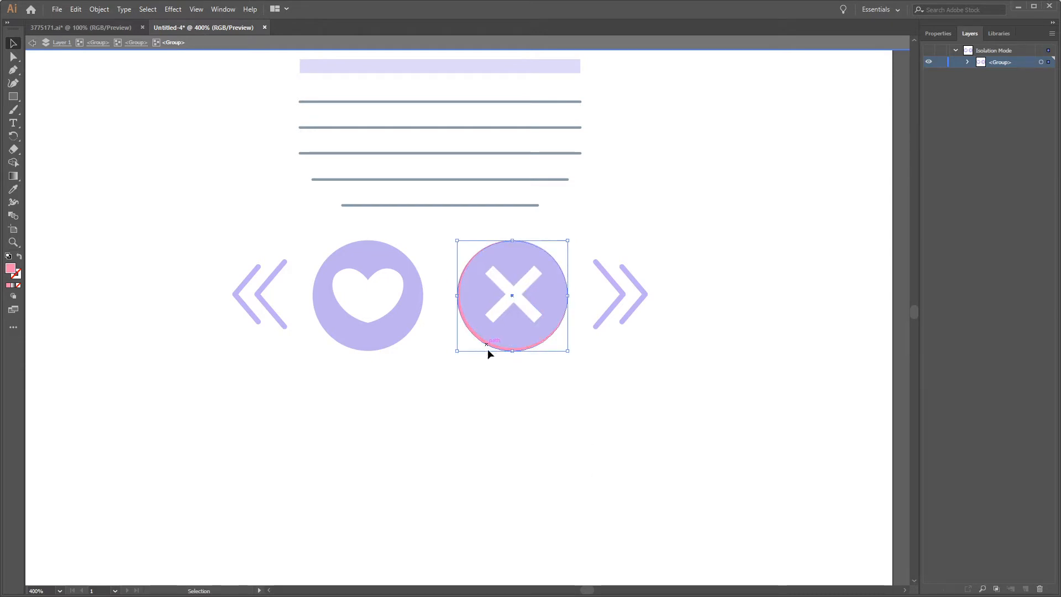
{"action": "left_click", "coordinate": [558, 419]}
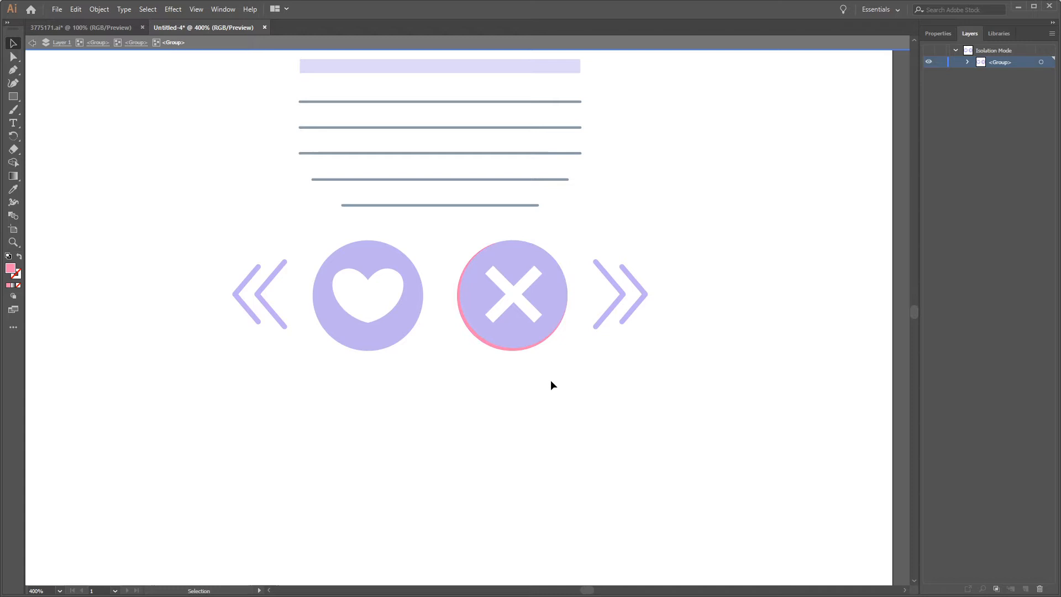
{"action": "left_click", "coordinate": [525, 330]}
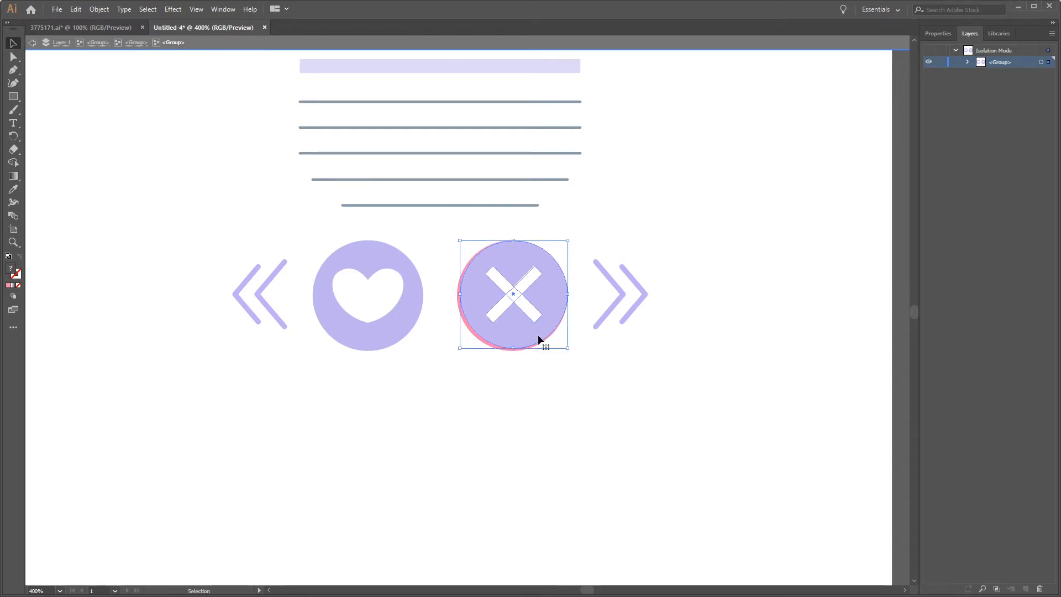
{"action": "left_click", "coordinate": [509, 406]}
{"action": "left_click", "coordinate": [510, 311]}
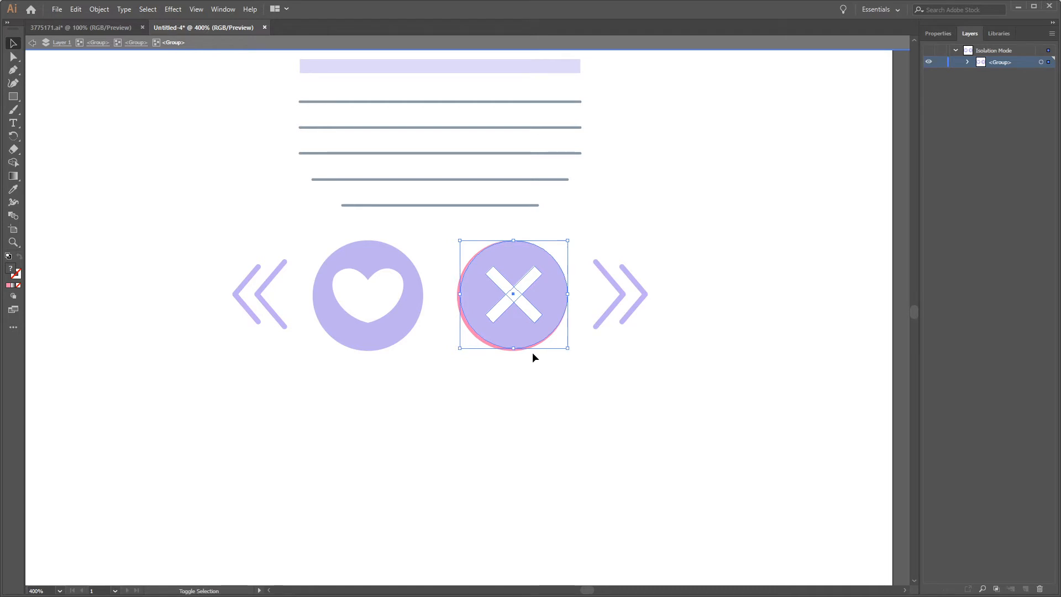
{"action": "key", "text": "shift+Down"}
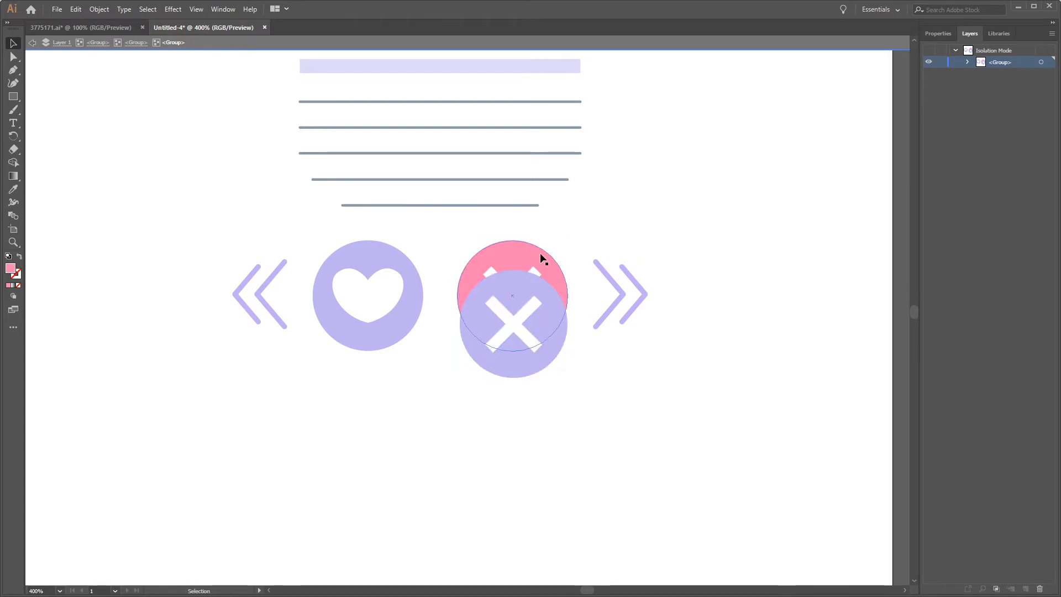
{"action": "left_click", "coordinate": [533, 263]}
{"action": "key", "text": "Delete"}
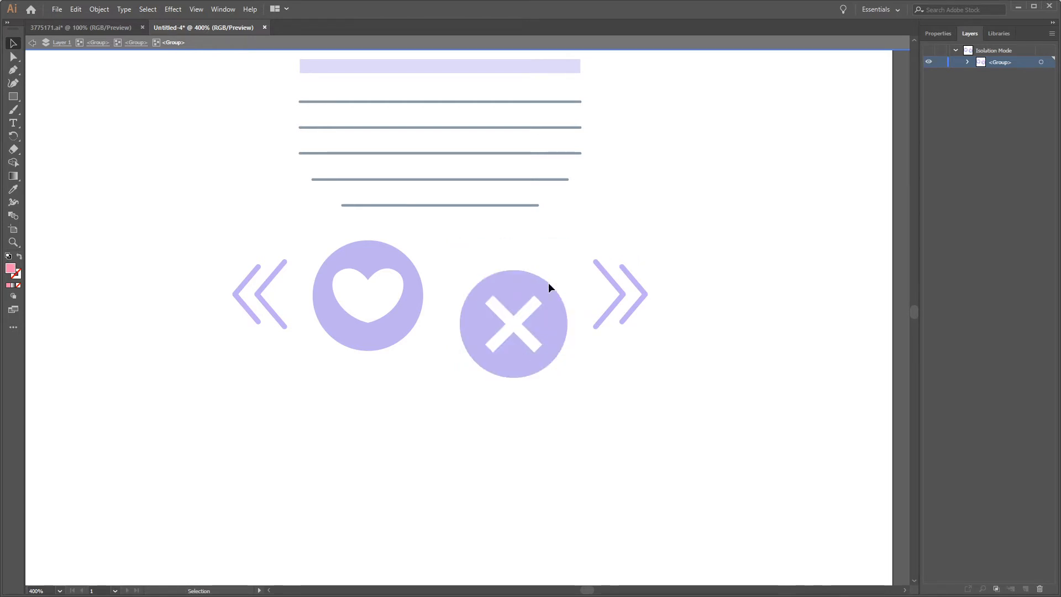
- Move the purple cross button back up level with the heart button and leave isolation mode
{"action": "left_click", "coordinate": [526, 292]}
{"action": "key", "text": "shift+Up"}
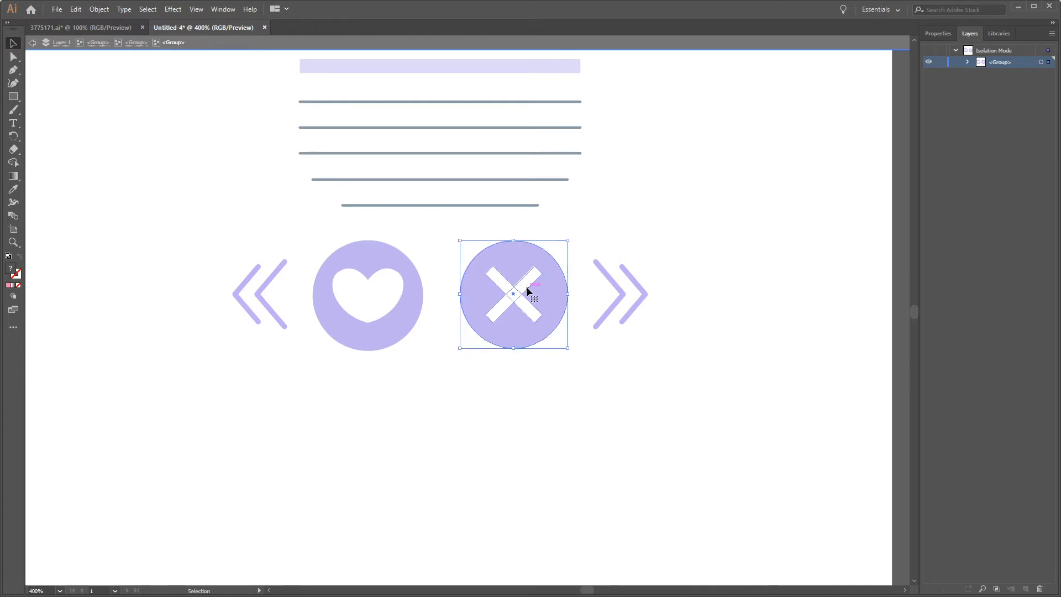
{"action": "left_click", "coordinate": [584, 414]}
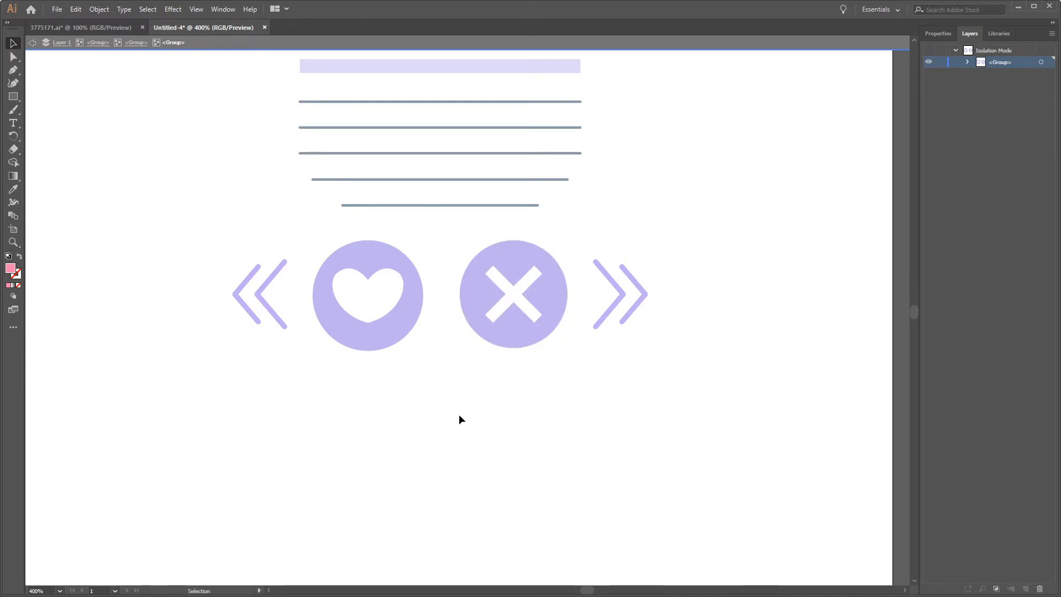
{"action": "double_click", "coordinate": [841, 234]}
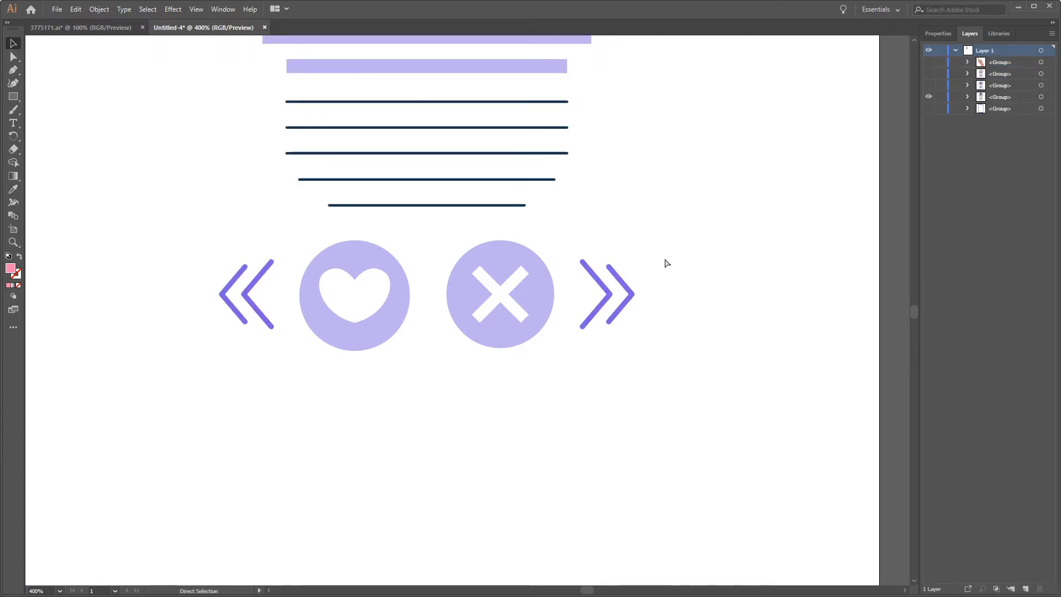
- Hide the curly-haired profile group and compare the bearded and pink-haired groups' heart buttons, leaving only the bearded man's group shown
{"action": "scroll", "coordinate": [666, 263], "scroll_direction": "down", "scroll_amount": 2}
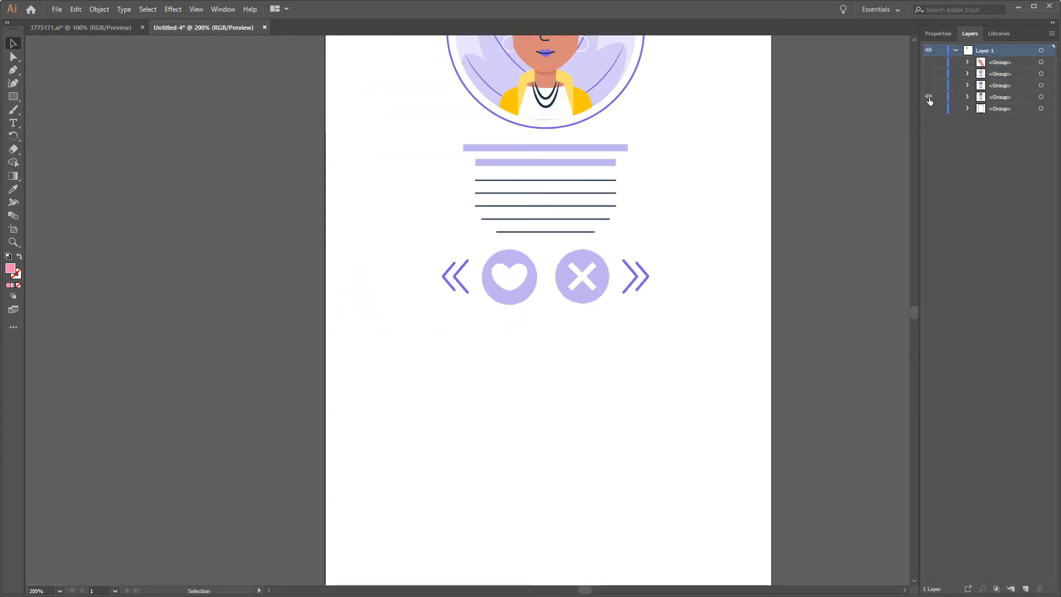
{"action": "scroll", "coordinate": [578, 259], "scroll_direction": "up", "scroll_amount": 3}
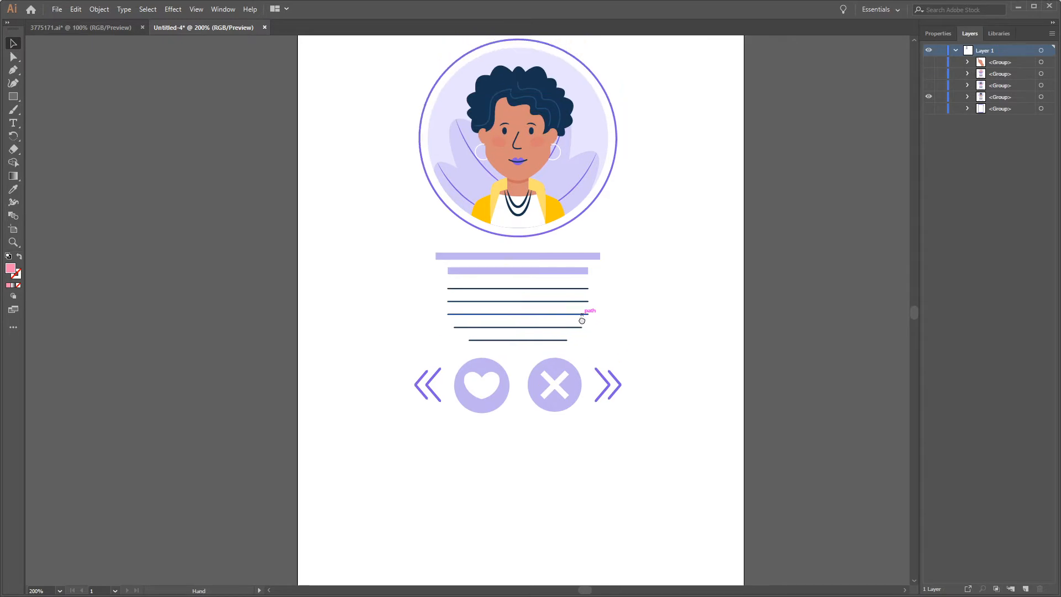
{"action": "left_click", "coordinate": [929, 96]}
{"action": "left_click", "coordinate": [928, 85]}
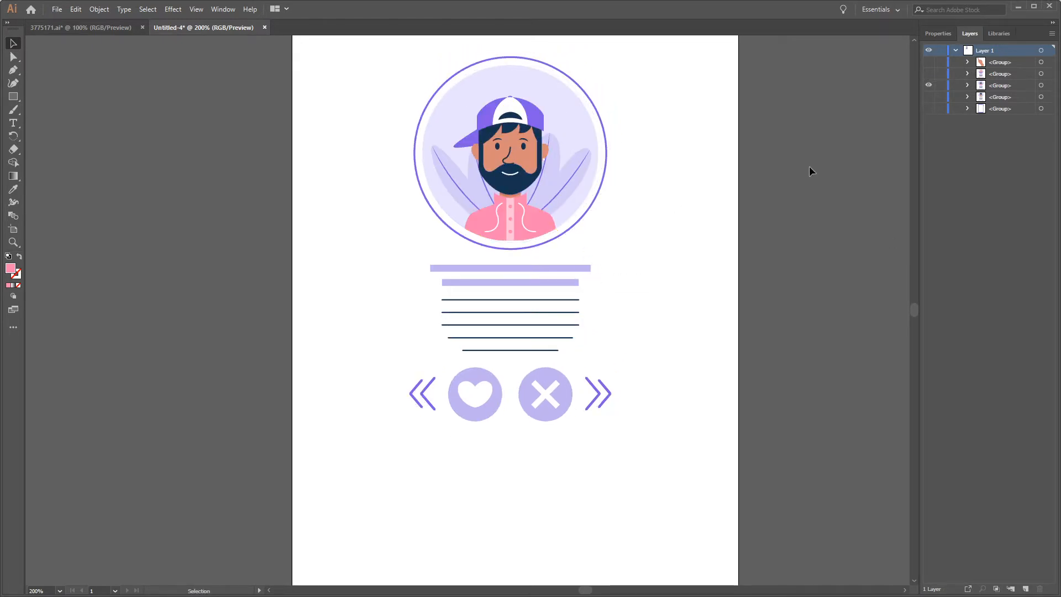
{"action": "left_click", "coordinate": [928, 74]}
{"action": "left_click", "coordinate": [928, 85]}
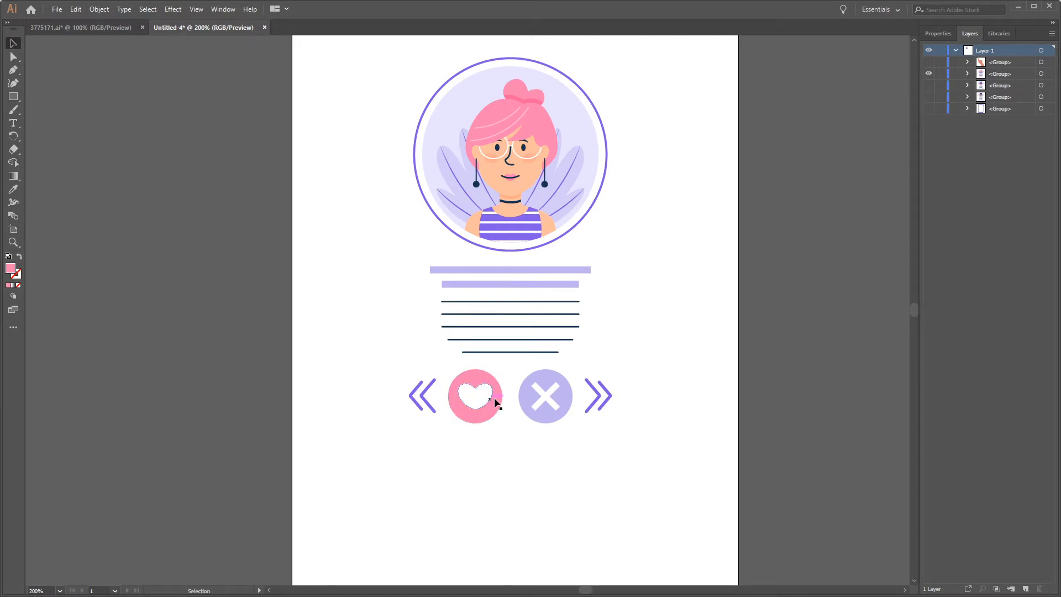
{"action": "left_click", "coordinate": [928, 79]}
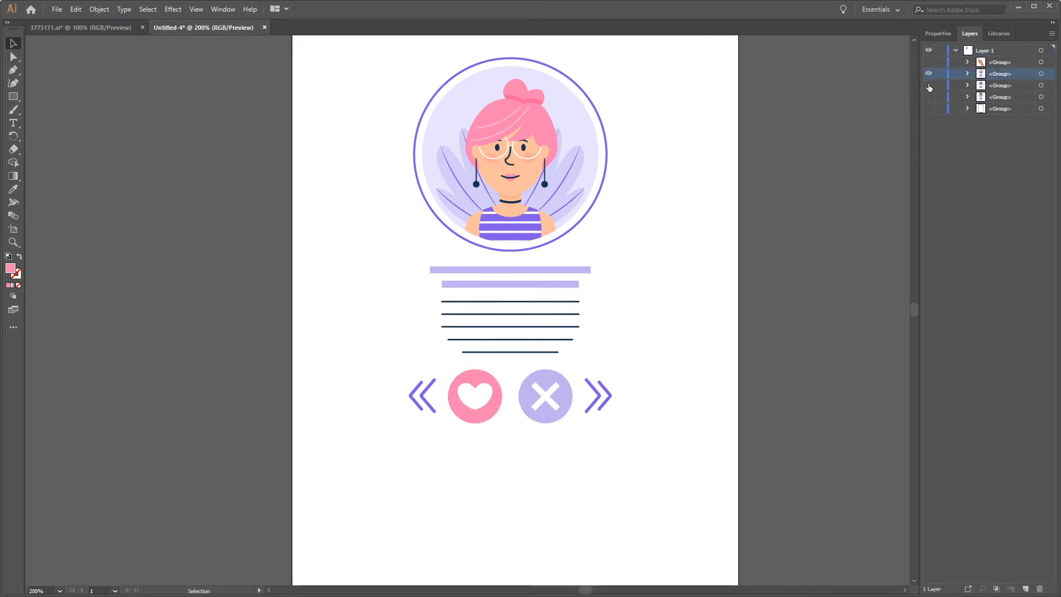
{"action": "left_click", "coordinate": [929, 86]}
{"action": "left_click", "coordinate": [928, 73]}
- Isolate the nested button group in the bearded man's profile, copy its purple heart button and leave isolation mode
{"action": "left_click", "coordinate": [481, 397]}
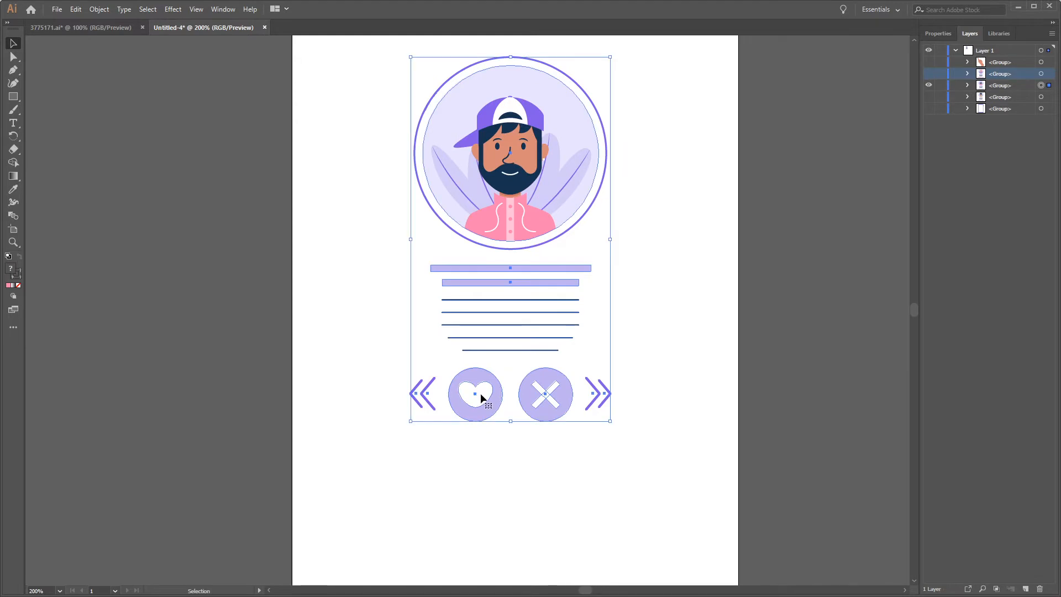
{"action": "double_click", "coordinate": [481, 396]}
{"action": "double_click", "coordinate": [486, 407]}
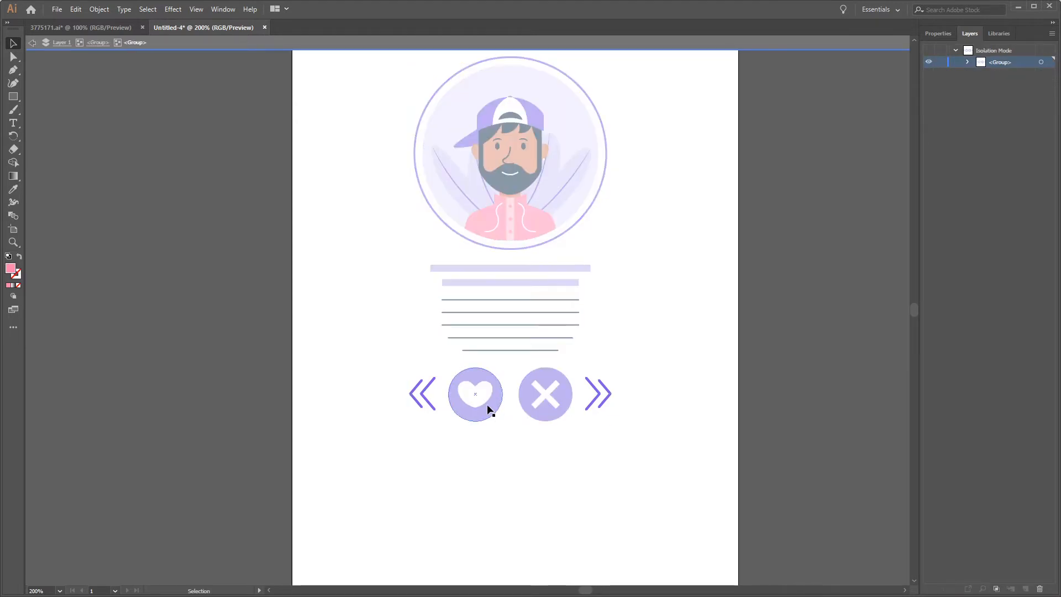
{"action": "double_click", "coordinate": [485, 406]}
{"action": "left_click", "coordinate": [481, 404]}
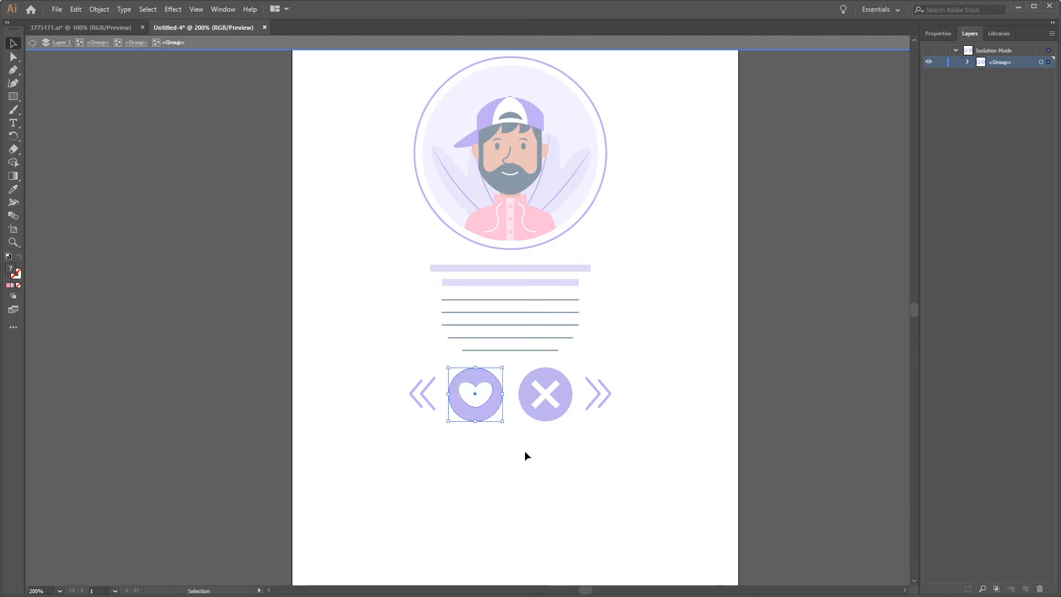
{"action": "key", "text": "a"}
{"action": "key", "text": "v"}
{"action": "double_click", "coordinate": [806, 219]}
- Show the pink-haired woman's profile group instead, isolate its nested button group and paste the purple heart button there
{"action": "left_click", "coordinate": [930, 74]}
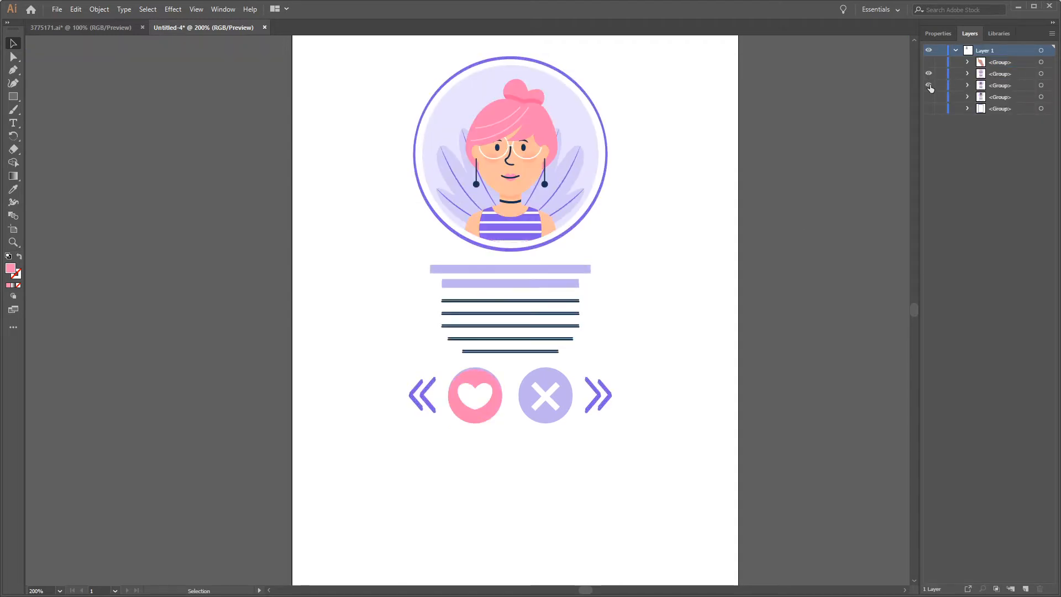
{"action": "double_click", "coordinate": [479, 401]}
{"action": "left_click", "coordinate": [479, 402]}
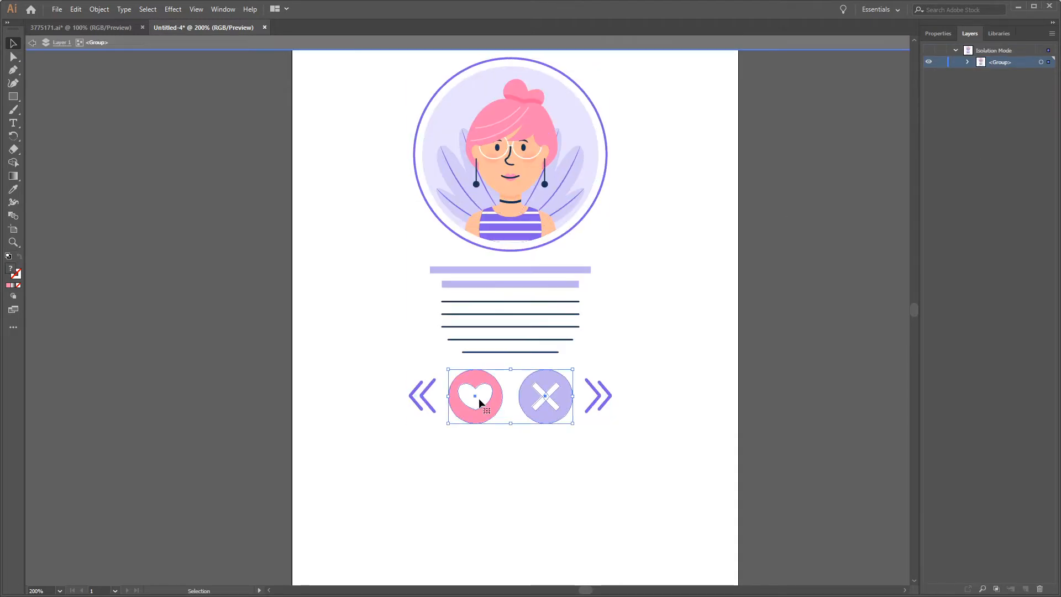
{"action": "double_click", "coordinate": [486, 420]}
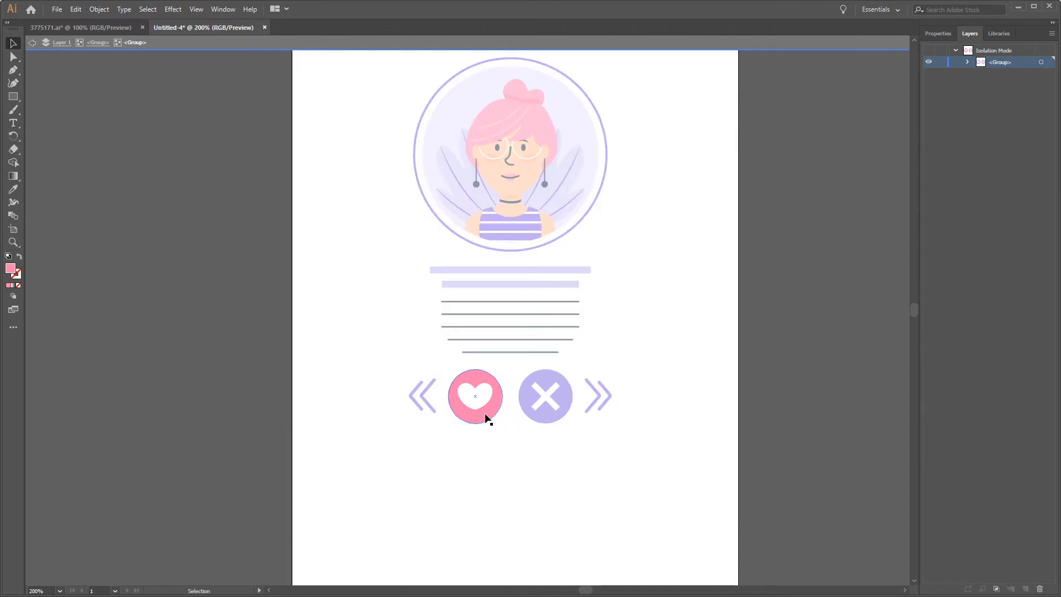
{"action": "left_click", "coordinate": [490, 423]}
{"action": "key", "text": "ctrl+c"}
{"action": "key", "text": "ctrl+v"}
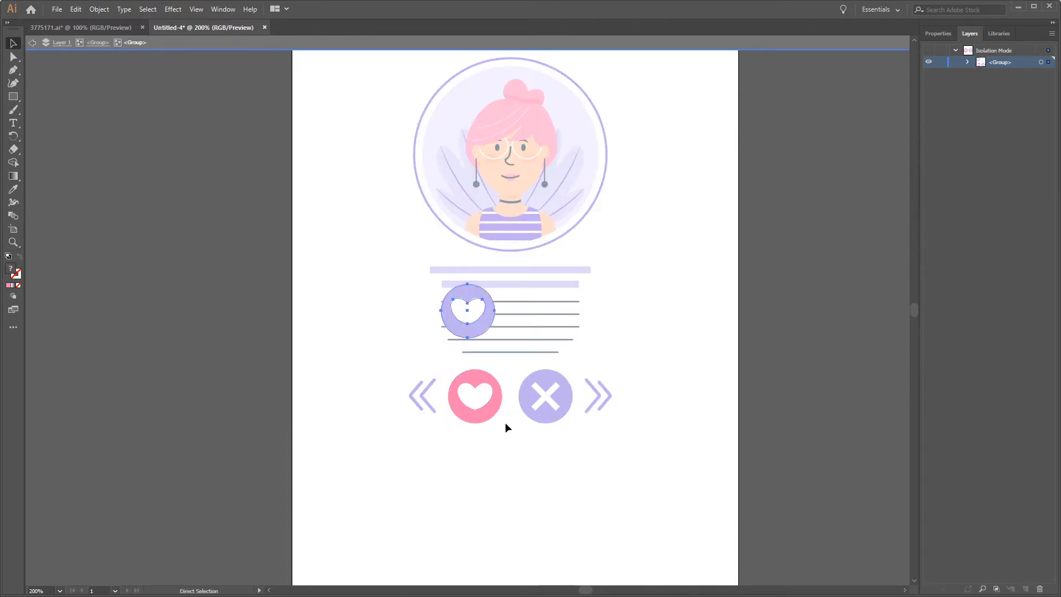
- Move the pasted purple heart button down over the pink heart button until they nearly overlap
{"action": "key", "text": "Down"}
{"action": "key", "text": "Down"}
{"action": "key", "text": "Down"}
{"action": "key", "text": "Down"}
{"action": "key", "text": "Down"}
{"action": "key", "text": "Down"}
{"action": "key", "text": "Down"}
{"action": "key", "text": "Down"}
{"action": "key", "text": "Down"}
{"action": "key", "text": "Down"}
{"action": "key", "text": "Down"}
{"action": "key", "text": "Down"}
{"action": "key", "text": "Down"}
{"action": "key", "text": "Down"}
{"action": "key", "text": "Down"}
{"action": "key", "text": "Down"}
{"action": "key", "text": "Down"}
{"action": "key", "text": "Down"}
{"action": "key", "text": "Down"}
{"action": "key", "text": "Down"}
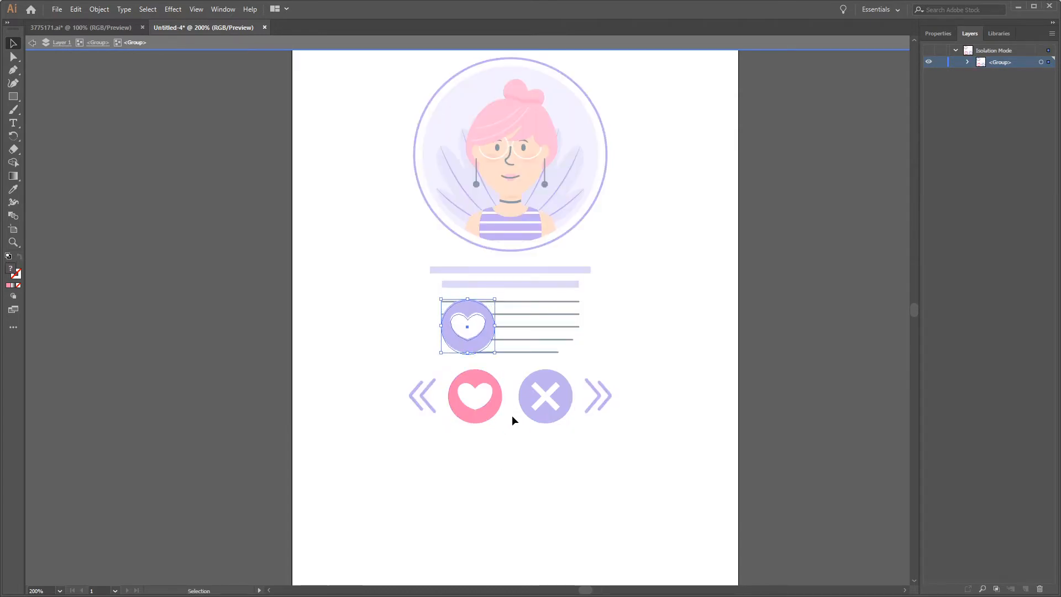
{"action": "key", "text": "Down"}
{"action": "key", "text": "Down"}
{"action": "key", "text": "Down"}
{"action": "key", "text": "Down"}
{"action": "key", "text": "Down"}
{"action": "key", "text": "Down"}
{"action": "key", "text": "Down"}
{"action": "key", "text": "Down"}
{"action": "key", "text": "Down"}
{"action": "key", "text": "Down"}
{"action": "key", "text": "Down"}
{"action": "key", "text": "Down"}
{"action": "key", "text": "Down"}
{"action": "key", "text": "Down"}
{"action": "key", "text": "Down"}
{"action": "key", "text": "Down"}
{"action": "key", "text": "Down"}
{"action": "key", "text": "Down"}
{"action": "key", "text": "Down"}
{"action": "key", "text": "Down"}
{"action": "key", "text": "Right"}
{"action": "key", "text": "Right"}
{"action": "key", "text": "Right"}
{"action": "key", "text": "Right"}
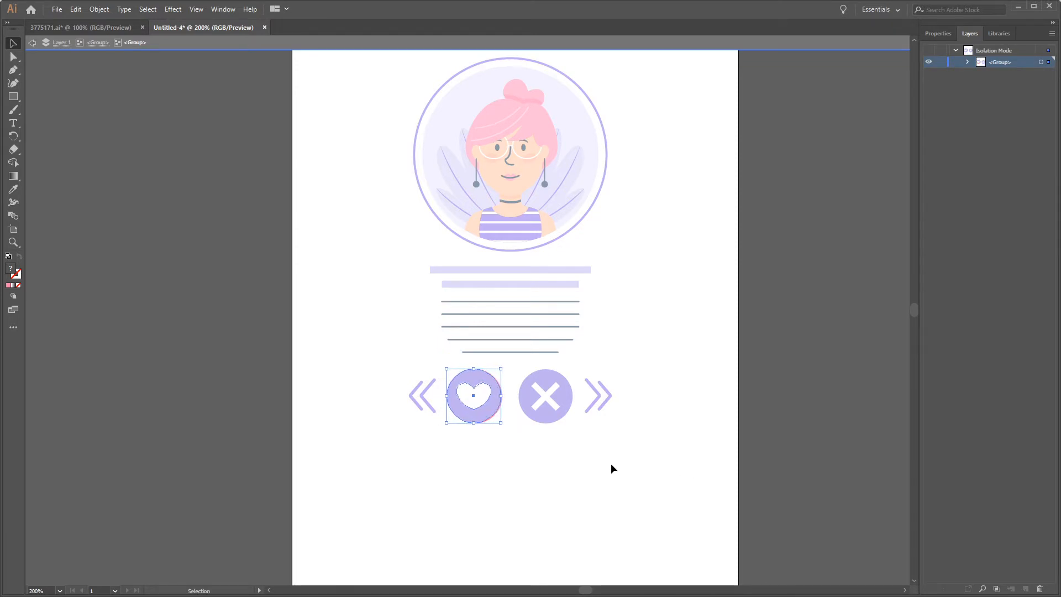
- Shift the purple heart button down off the pink heart button and delete the pink one
{"action": "key", "text": "a"}
{"action": "scroll", "coordinate": [555, 435], "scroll_direction": "left", "scroll_amount": 1}
{"action": "scroll", "coordinate": [524, 413], "scroll_direction": "up", "scroll_amount": 2}
{"action": "left_click", "coordinate": [549, 486]}
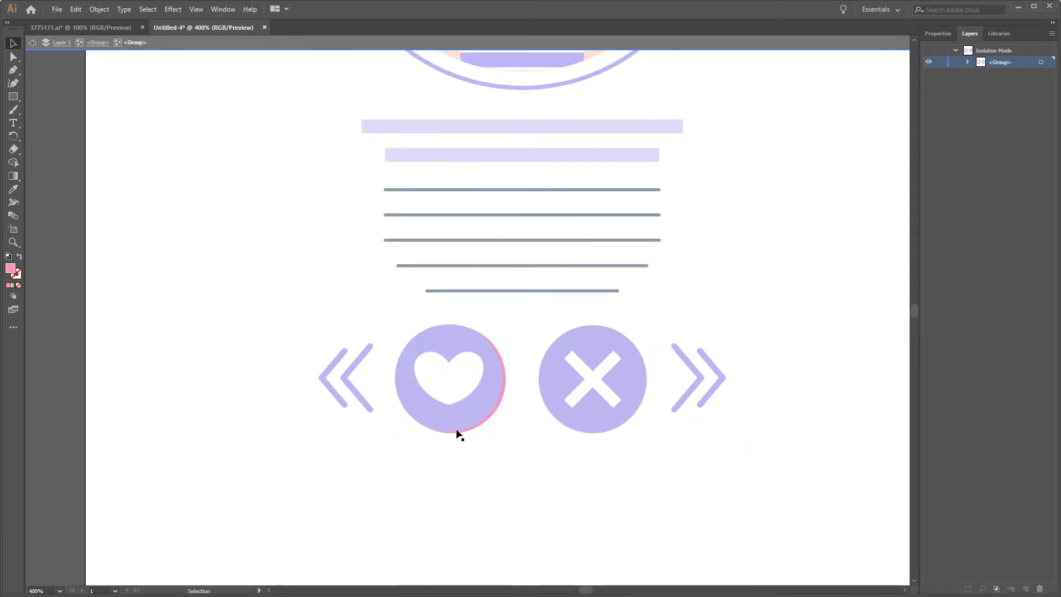
{"action": "left_click", "coordinate": [456, 430]}
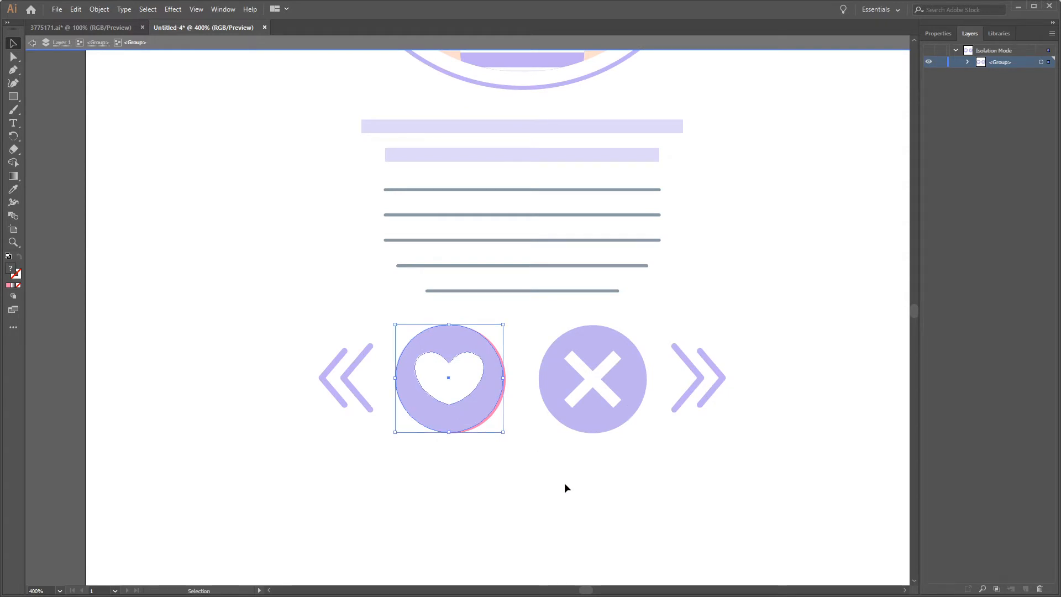
{"action": "key", "text": "shift+Down"}
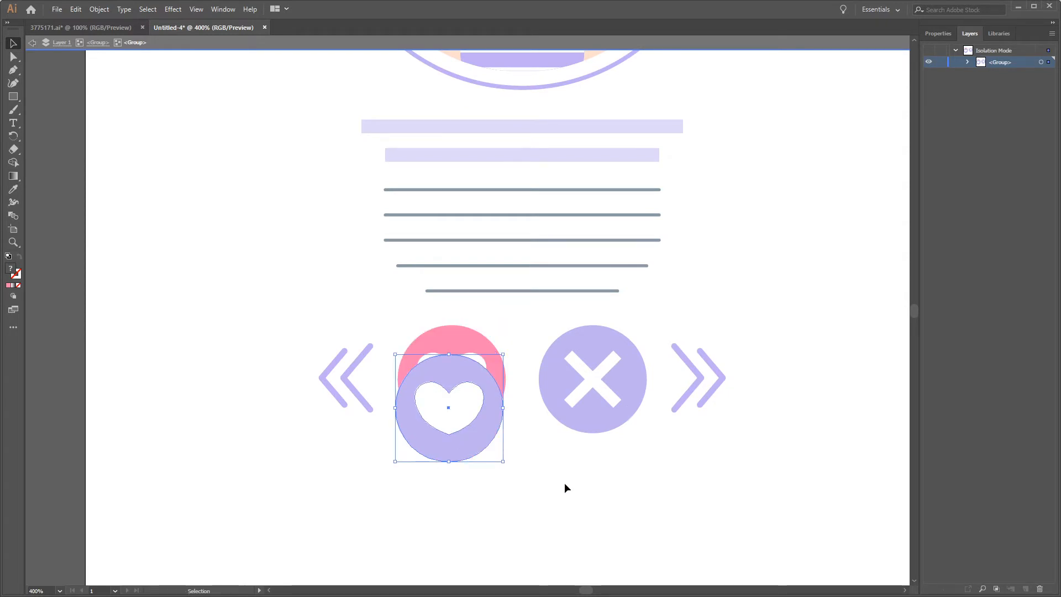
{"action": "left_click", "coordinate": [482, 313]}
{"action": "left_click", "coordinate": [465, 349]}
{"action": "key", "text": "Delete"}
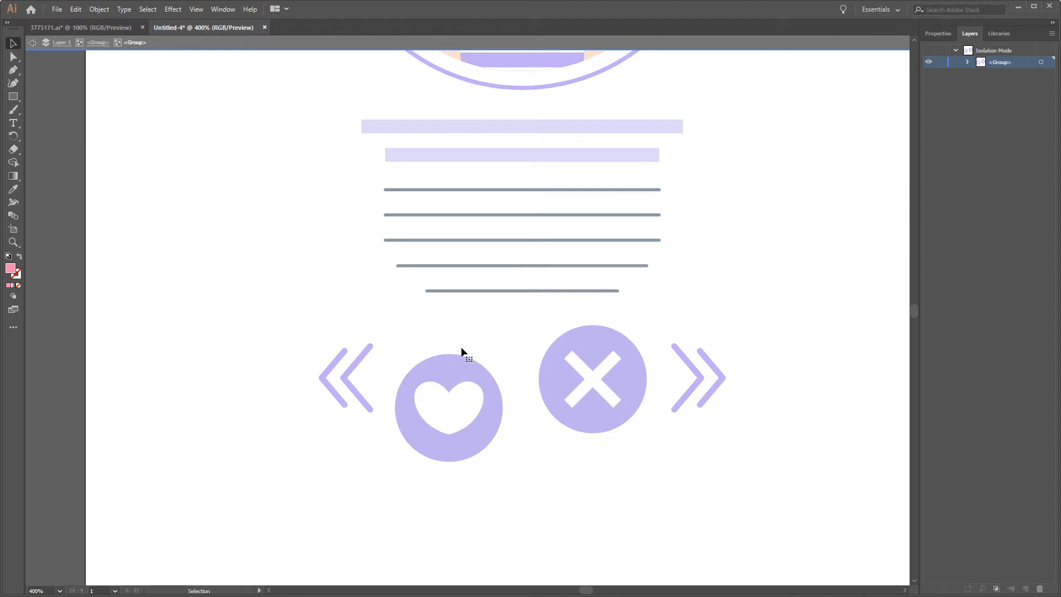
- Move the purple heart button back up level with the purple cross button
{"action": "left_click", "coordinate": [460, 377]}
{"action": "key", "text": "shift+Up"}
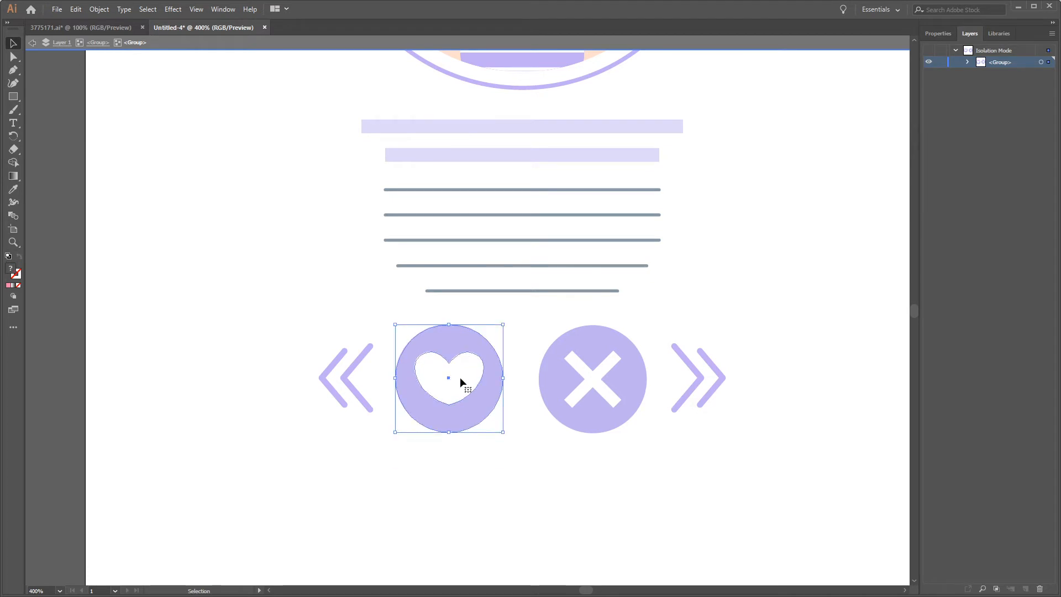
{"action": "left_click", "coordinate": [692, 302]}
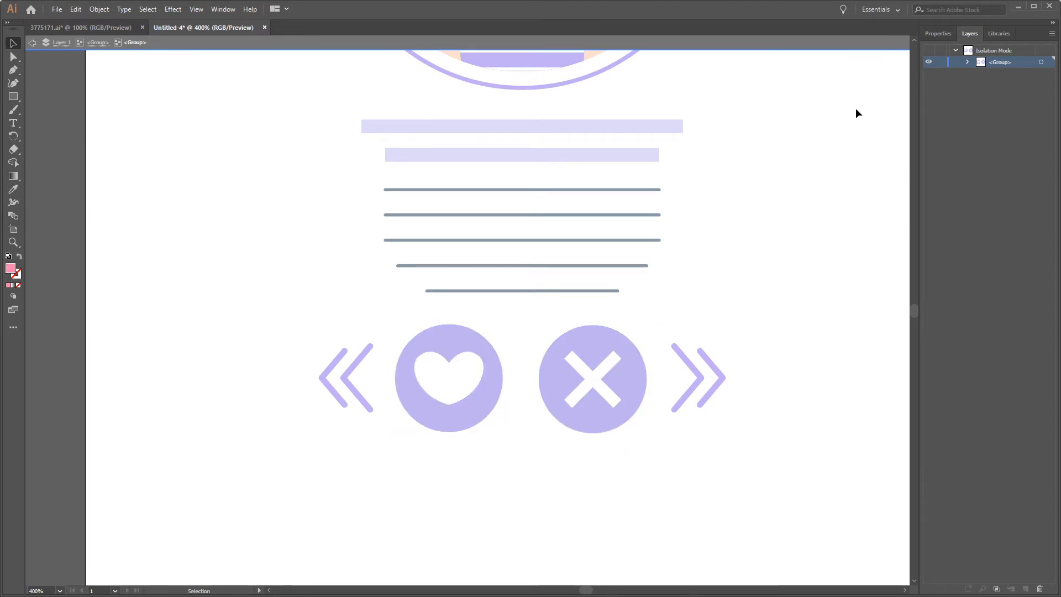
- Leave isolation mode and make all five groups in Layer 1 visible
{"action": "scroll", "coordinate": [680, 187], "scroll_direction": "down", "scroll_amount": 3}
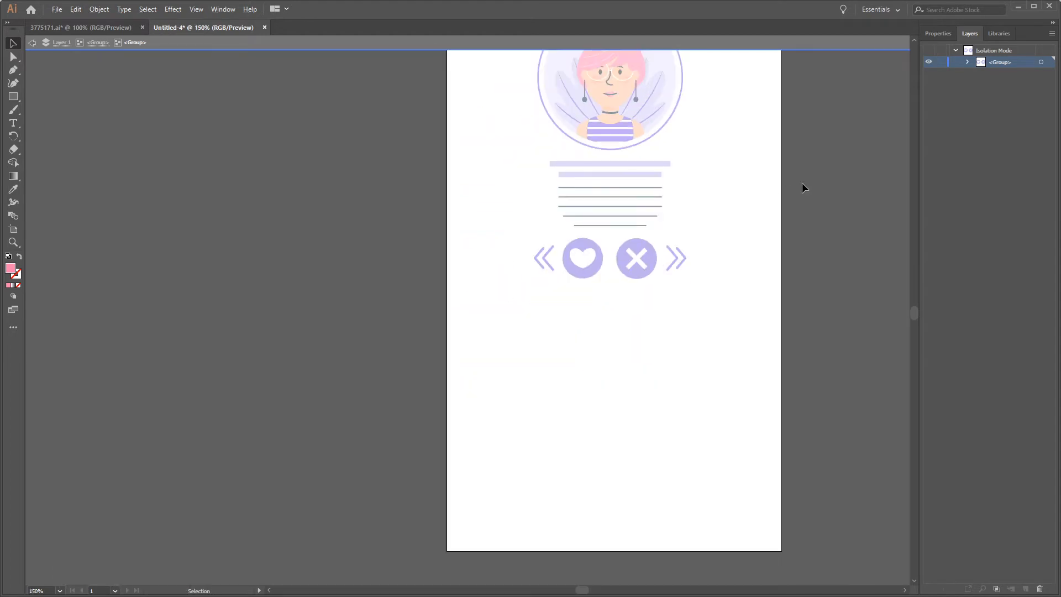
{"action": "double_click", "coordinate": [804, 188]}
{"action": "left_click_drag", "start_coordinate": [807, 185], "coordinate": [796, 265]}
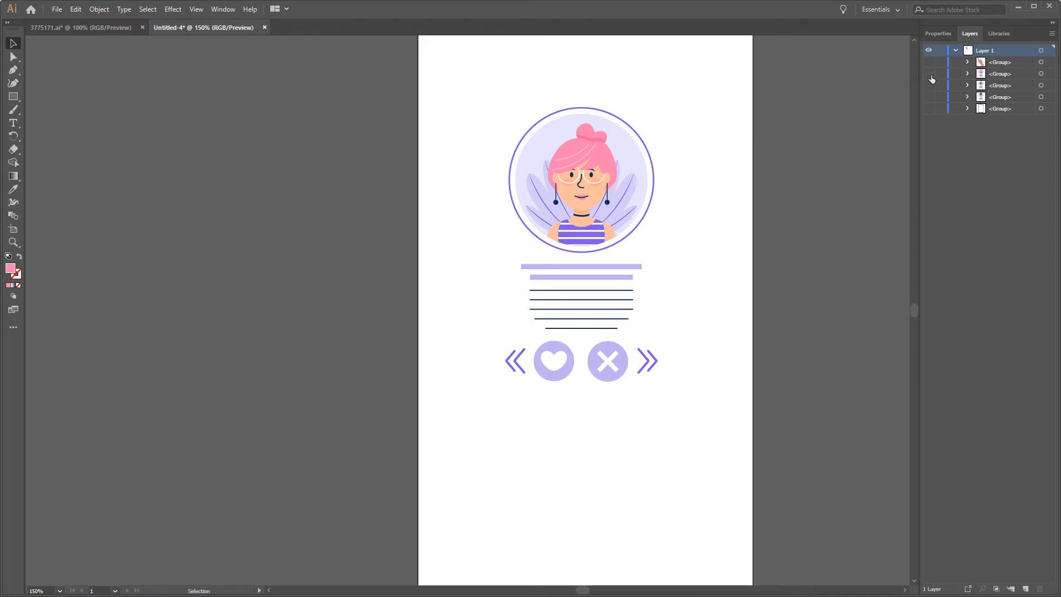
{"action": "left_click", "coordinate": [956, 51]}
{"action": "left_click", "coordinate": [956, 52]}
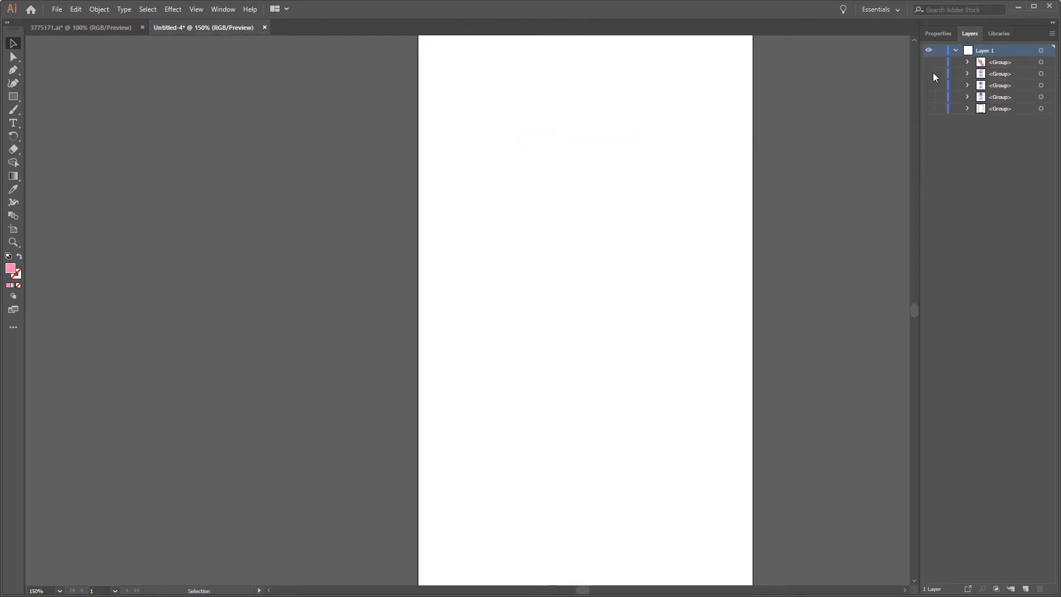
{"action": "left_click_drag", "start_coordinate": [929, 62], "coordinate": [929, 108]}
{"action": "left_click", "coordinate": [957, 49]}
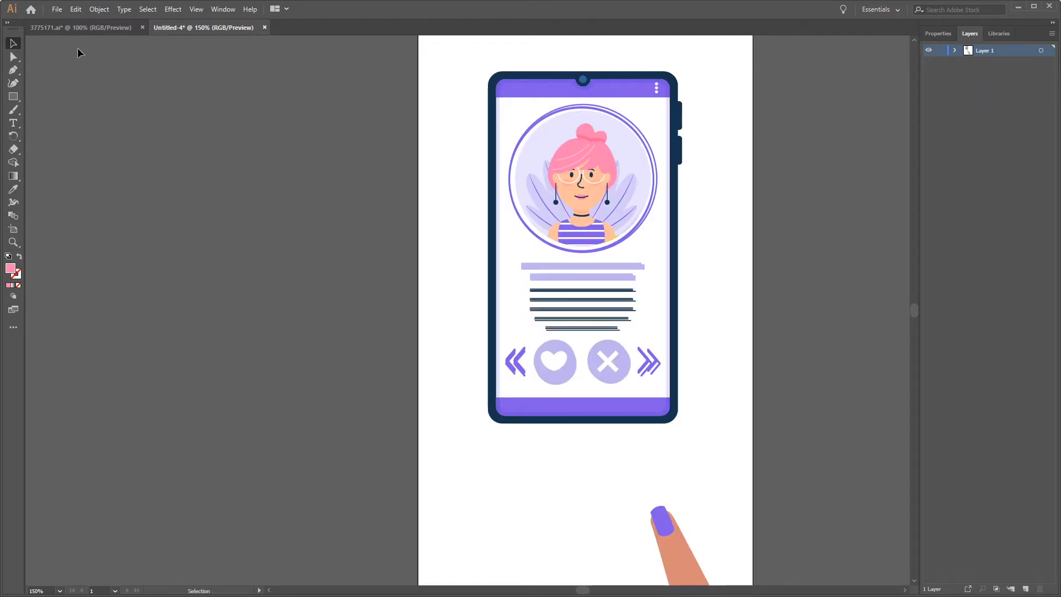
- Switch to the 3775171.ai document and isolate the nested groups around the phone's pink heart button, leaving that button selected
{"action": "left_click", "coordinate": [89, 28]}
{"action": "scroll", "coordinate": [342, 315], "scroll_direction": "up", "scroll_amount": 5}
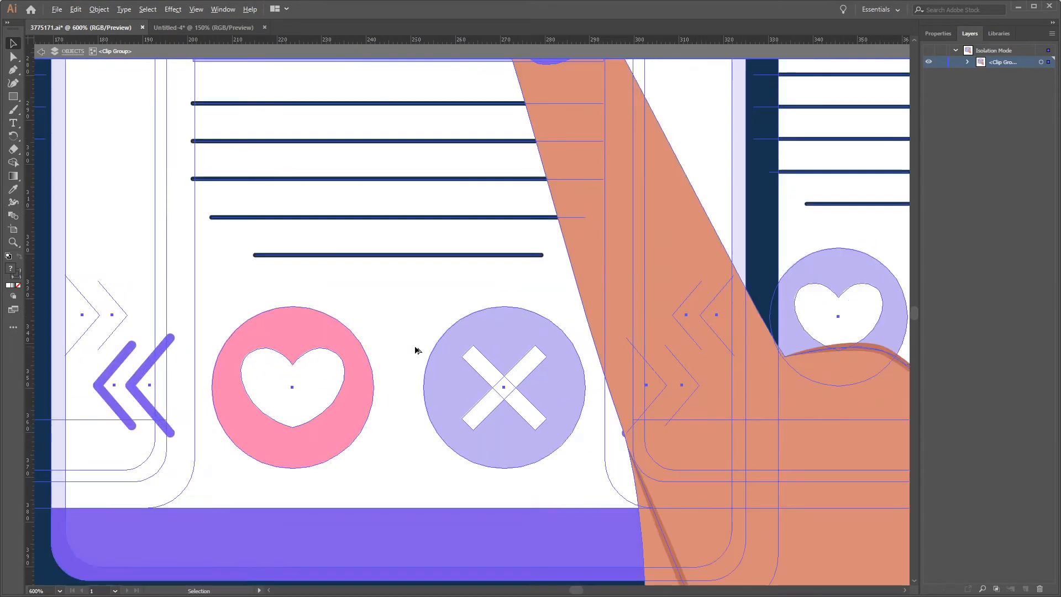
{"action": "left_click_drag", "start_coordinate": [405, 307], "coordinate": [420, 258]}
{"action": "double_click", "coordinate": [357, 359]}
{"action": "double_click", "coordinate": [360, 362]}
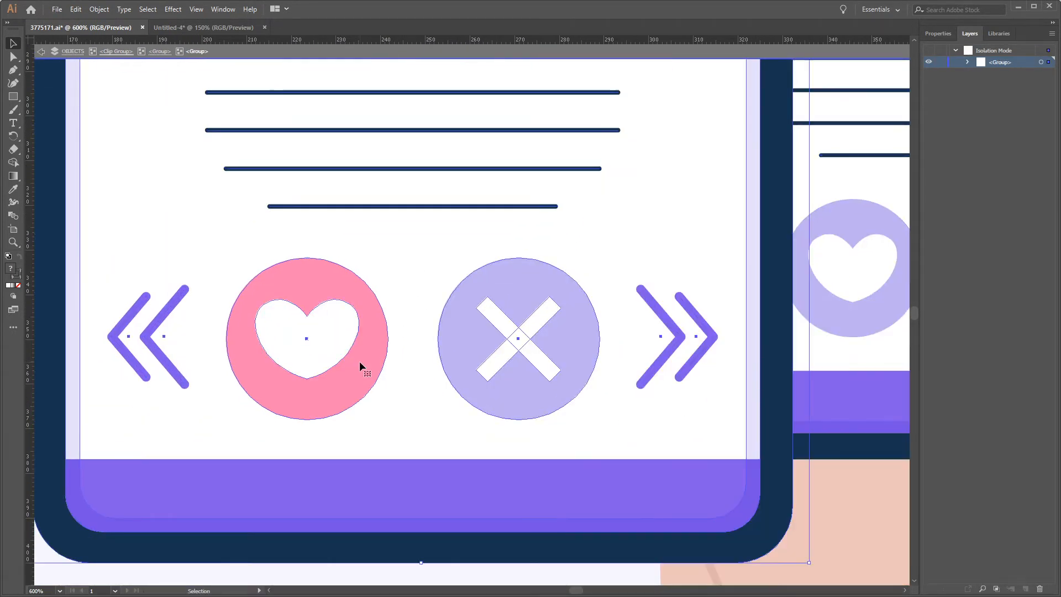
{"action": "double_click", "coordinate": [324, 339]}
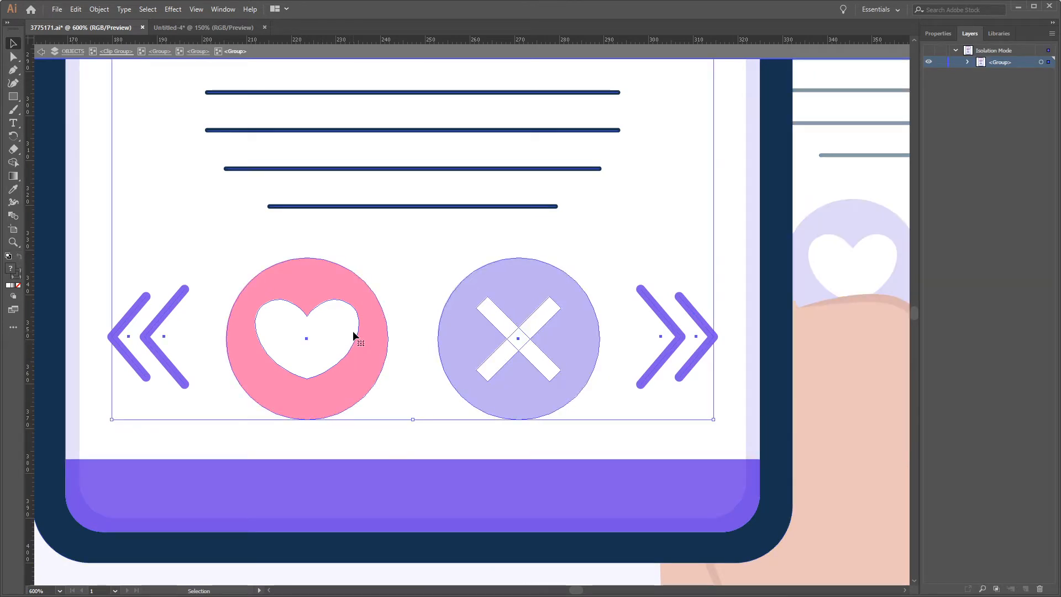
{"action": "double_click", "coordinate": [341, 334]}
{"action": "double_click", "coordinate": [344, 333]}
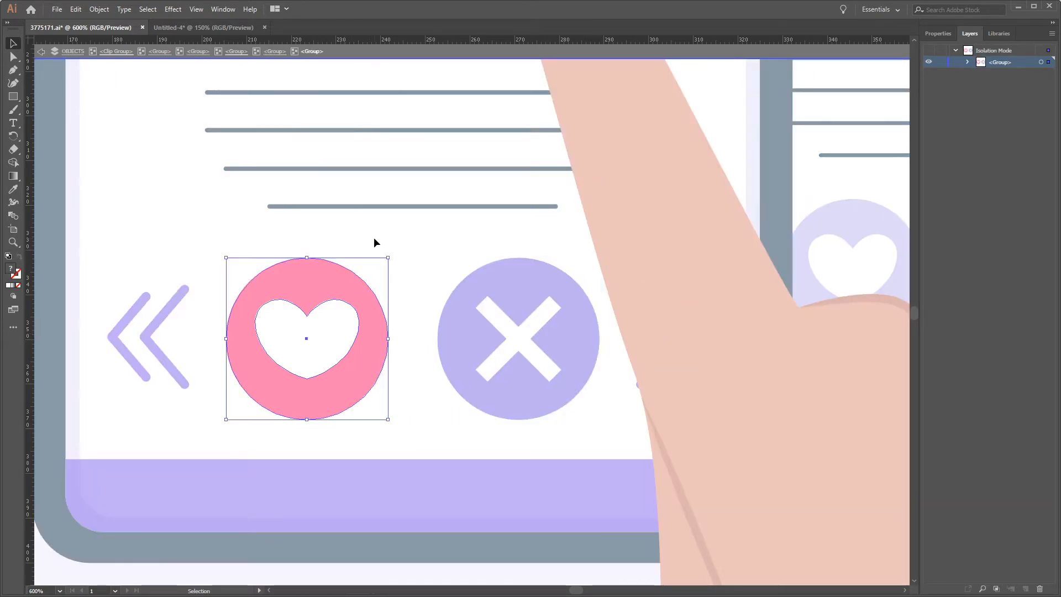
{"action": "left_click", "coordinate": [374, 237]}
{"action": "left_click", "coordinate": [333, 354]}
{"action": "left_click_drag", "start_coordinate": [363, 350], "coordinate": [331, 333]}
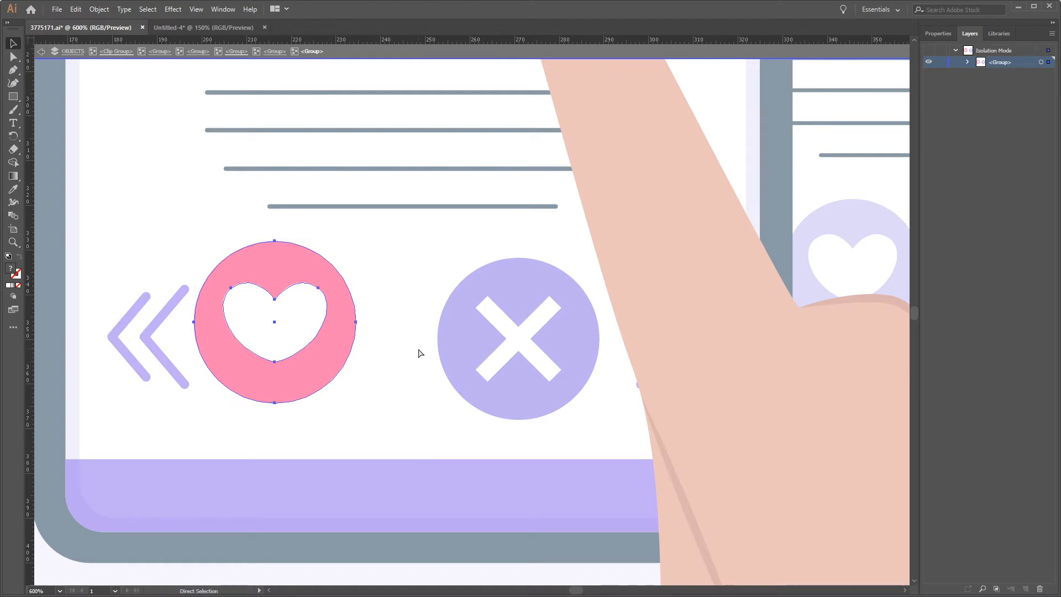
{"action": "key", "text": "ctrl+z"}
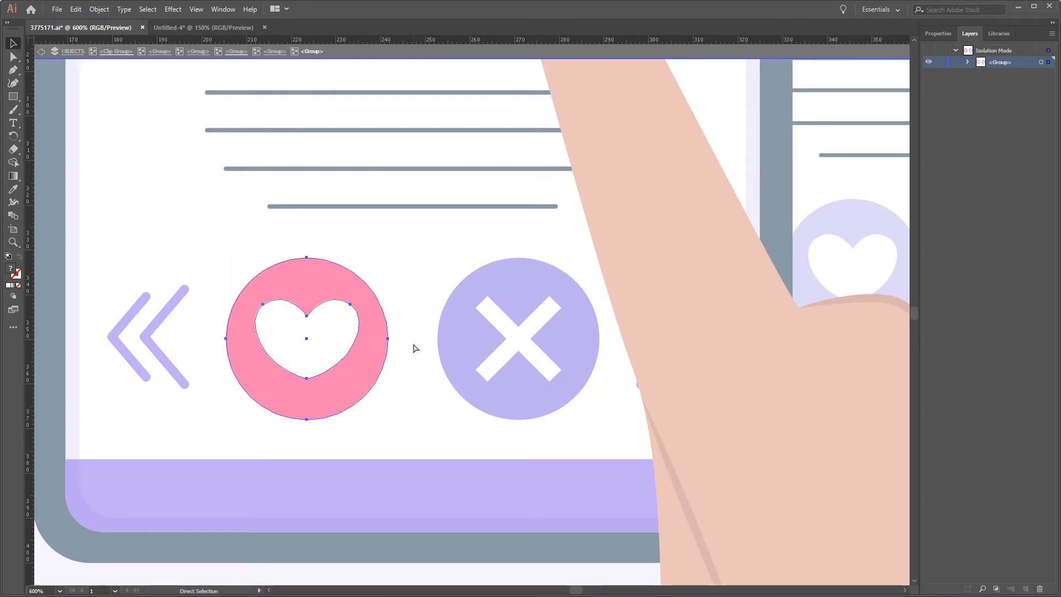
{"action": "key", "text": "v"}
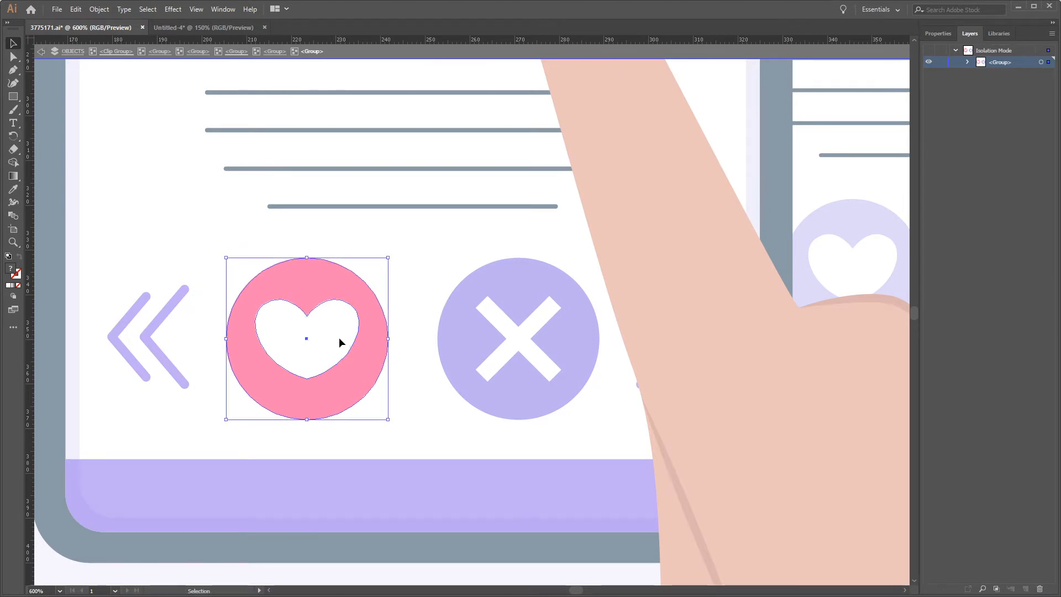
- Bring the pink heart button into the Untitled-4 document and place it beside the phone as its own group in Layer 1
{"action": "left_click", "coordinate": [221, 29]}
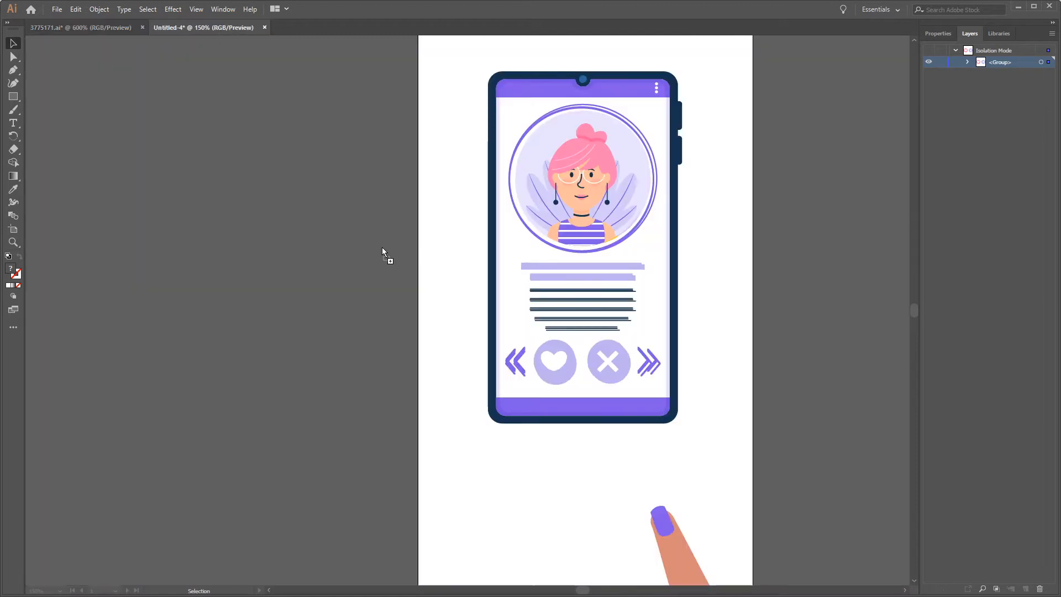
{"action": "left_click_drag", "start_coordinate": [382, 248], "coordinate": [460, 293]}
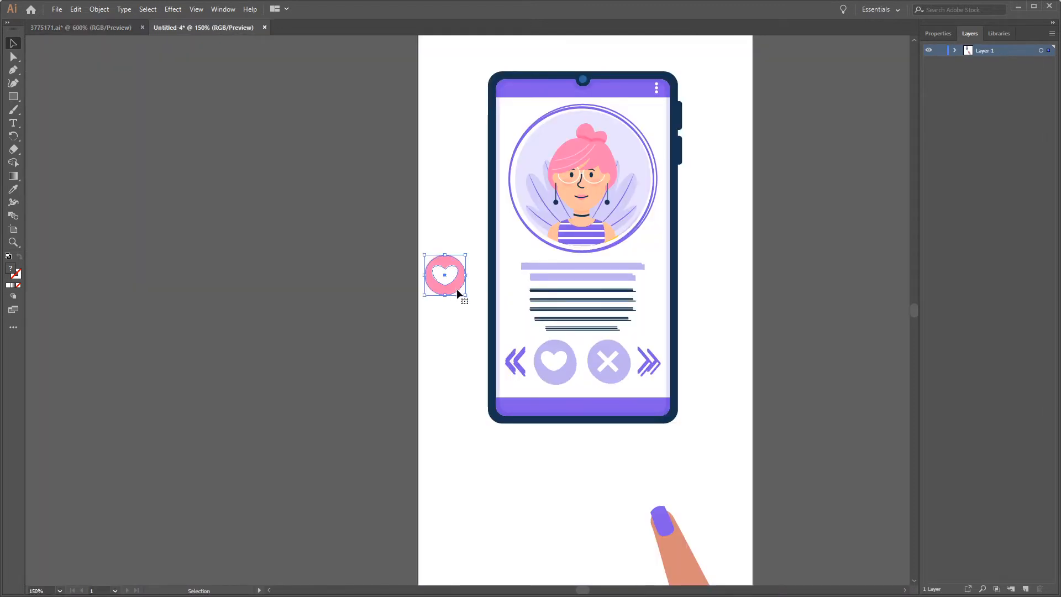
{"action": "left_click", "coordinate": [954, 51]}
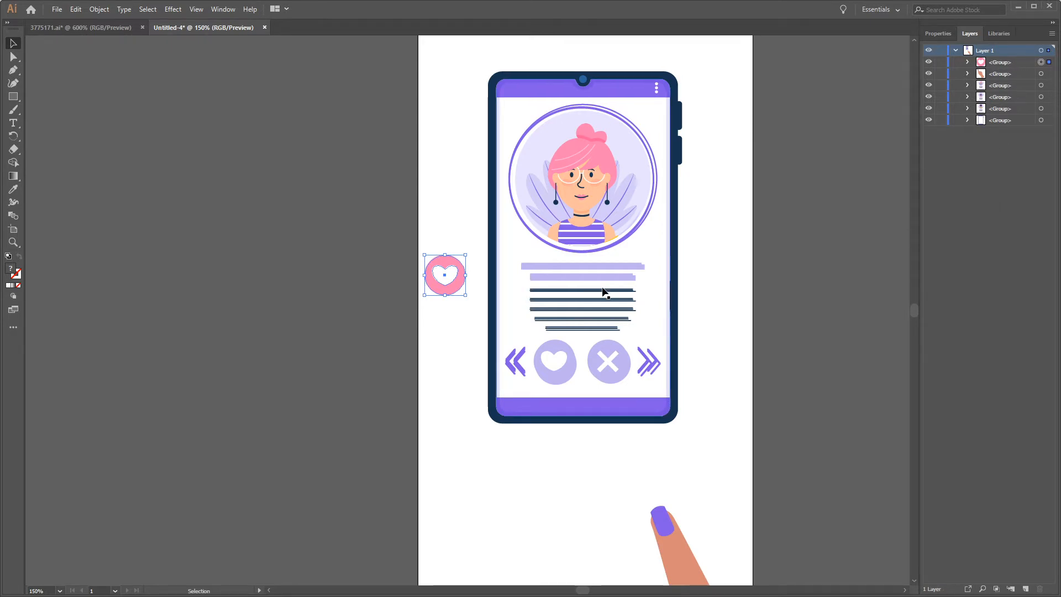
{"action": "left_click", "coordinate": [951, 62]}
{"action": "left_click", "coordinate": [956, 51]}
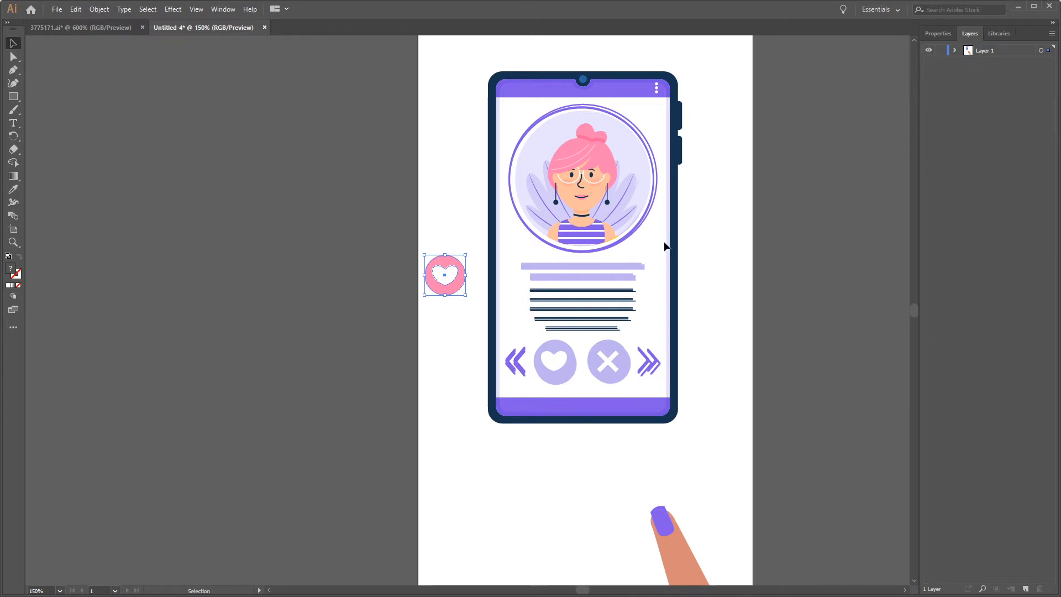
- Release the groups in Layer 1 to separate layers in sequence
{"action": "scroll", "coordinate": [621, 268], "scroll_direction": "down", "scroll_amount": 1}
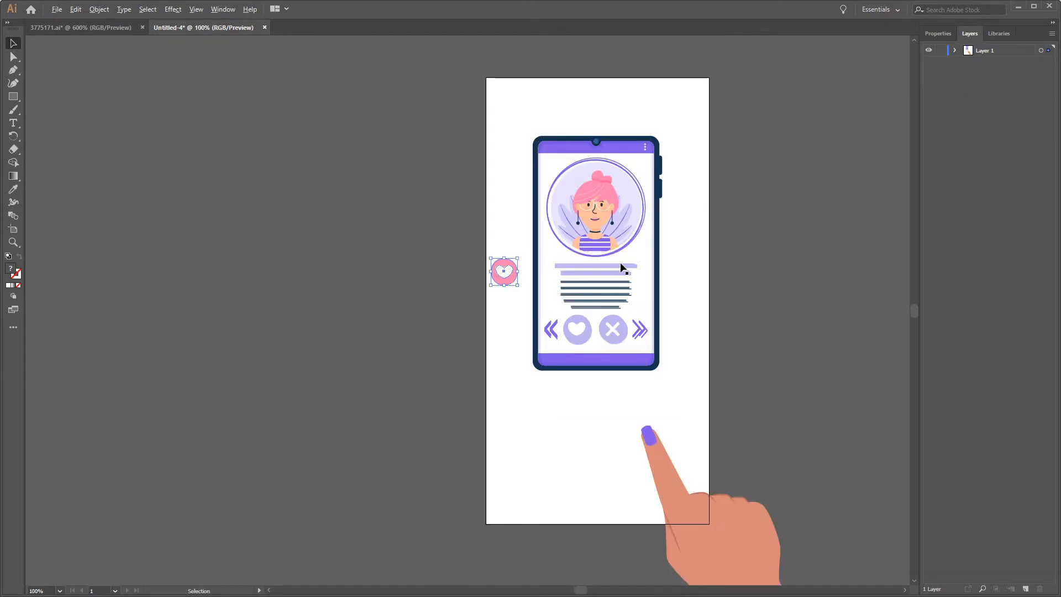
{"action": "left_click", "coordinate": [985, 50]}
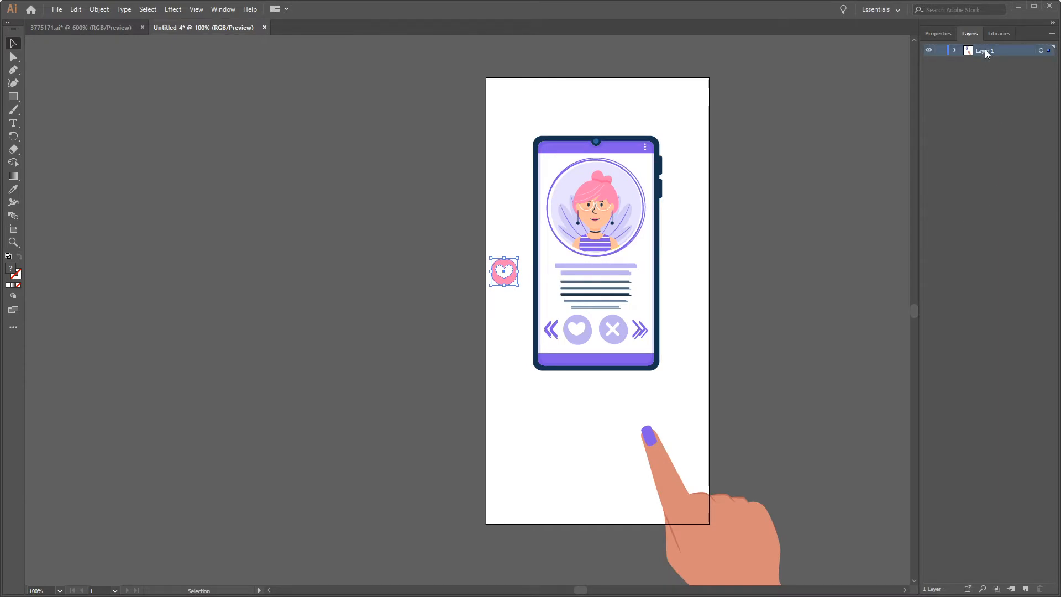
{"action": "left_click", "coordinate": [1051, 34]}
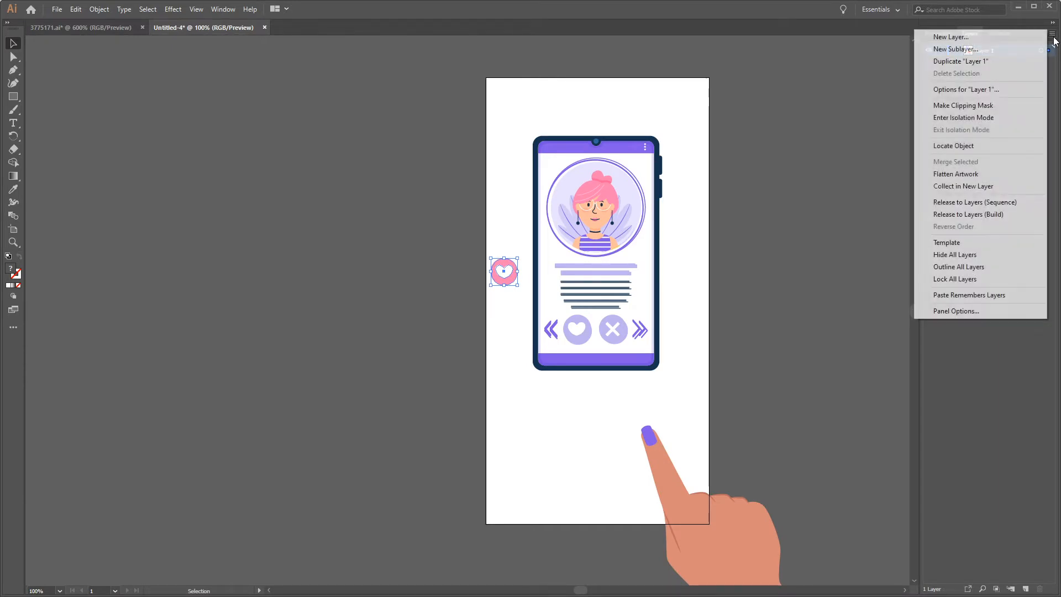
{"action": "left_click", "coordinate": [965, 205]}
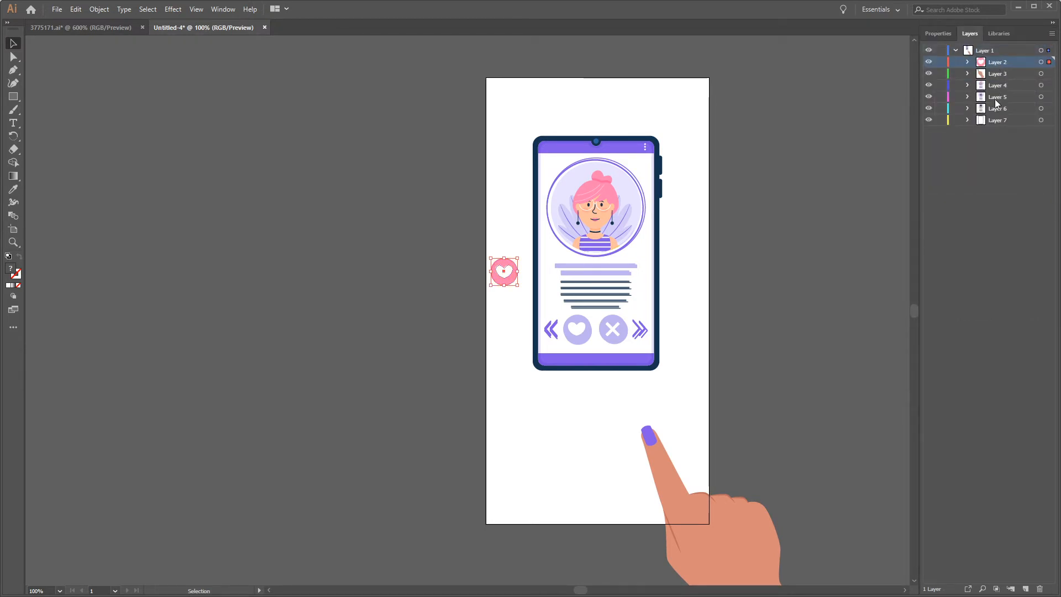
- Move Layers 2 to 7 out of Layer 1 so they become top-level layers
{"action": "left_click", "coordinate": [997, 120]}
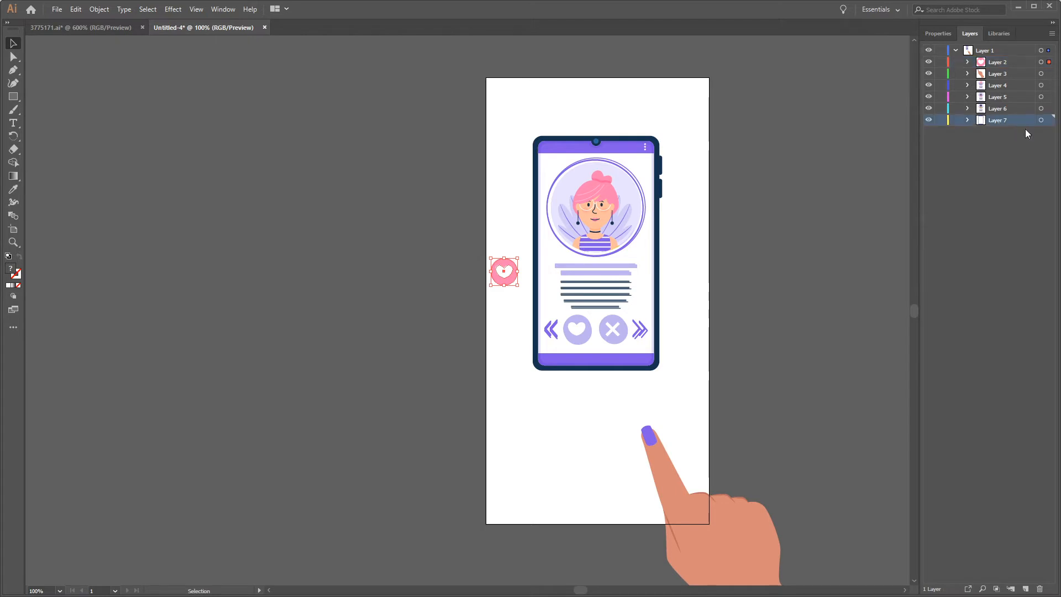
{"action": "left_click", "coordinate": [998, 62], "text": "shift"}
{"action": "left_click_drag", "start_coordinate": [1001, 87], "coordinate": [1000, 245]}
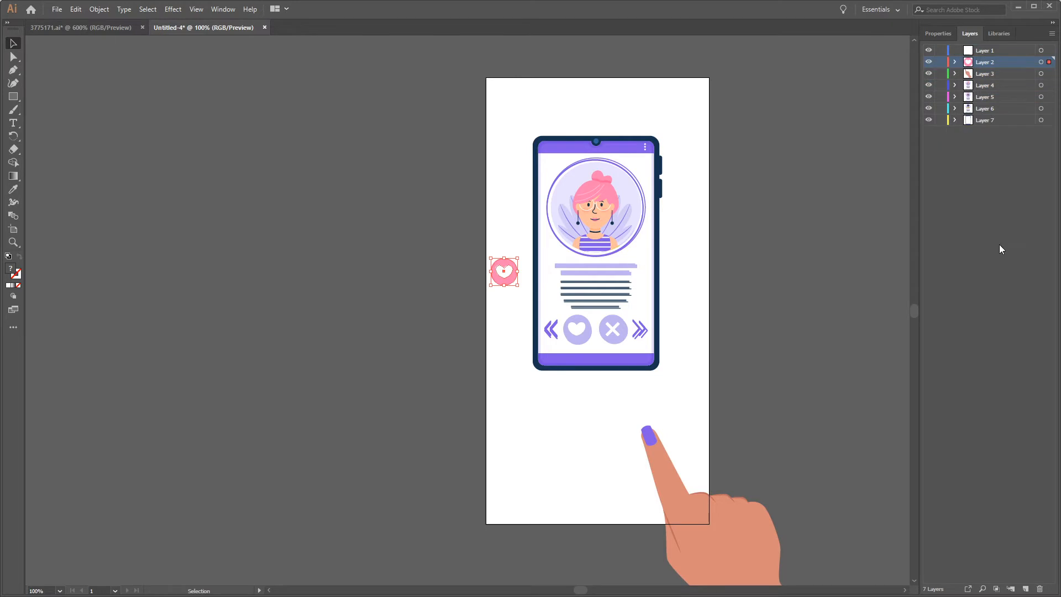
- Delete the empty Layer 1 and clear the artwork selection
{"action": "left_click", "coordinate": [985, 52]}
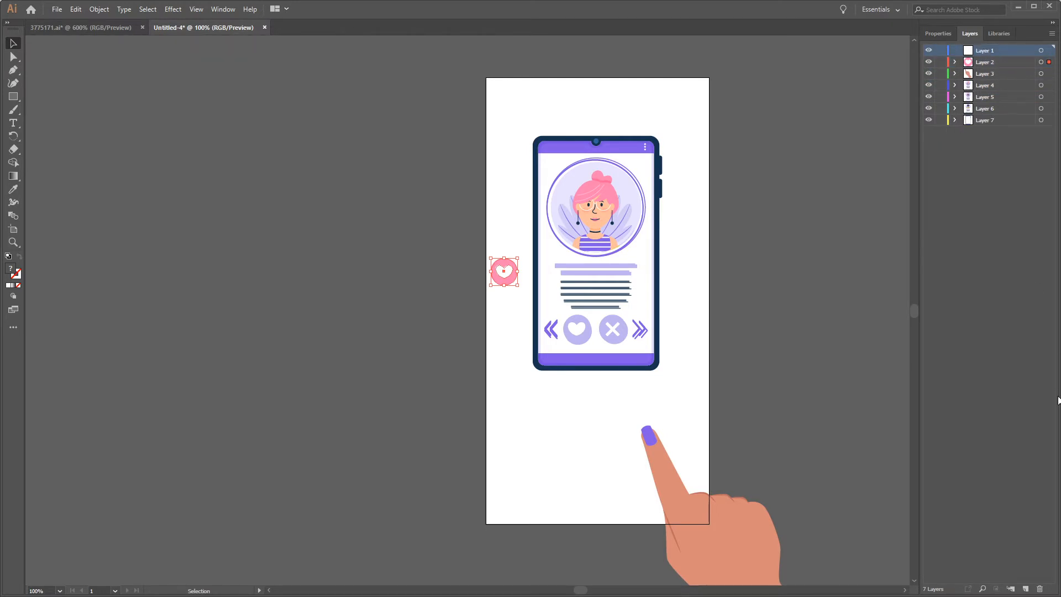
{"action": "left_click", "coordinate": [1040, 589]}
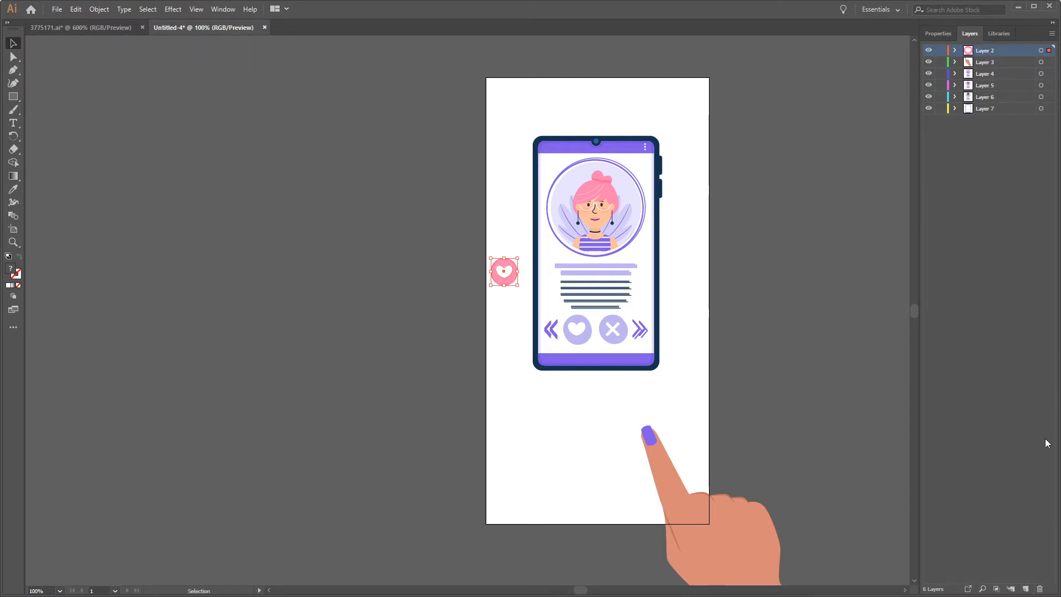
{"action": "left_click", "coordinate": [818, 216]}
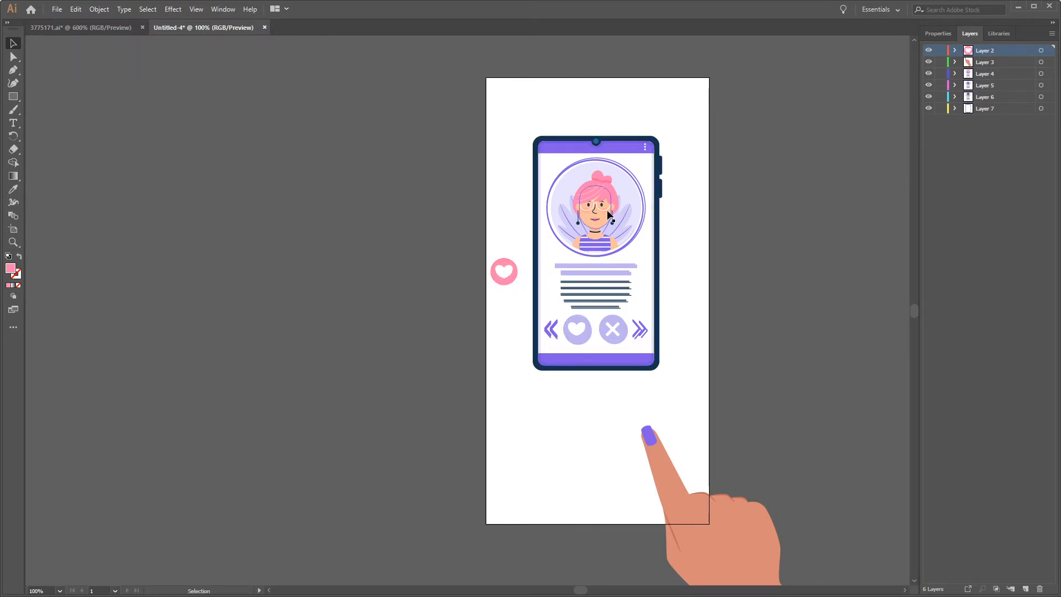
- Rotate the pointing hand slightly and move it up towards the phone, and move the pink heart button off the artboard
{"action": "left_click_drag", "start_coordinate": [731, 534], "coordinate": [714, 501]}
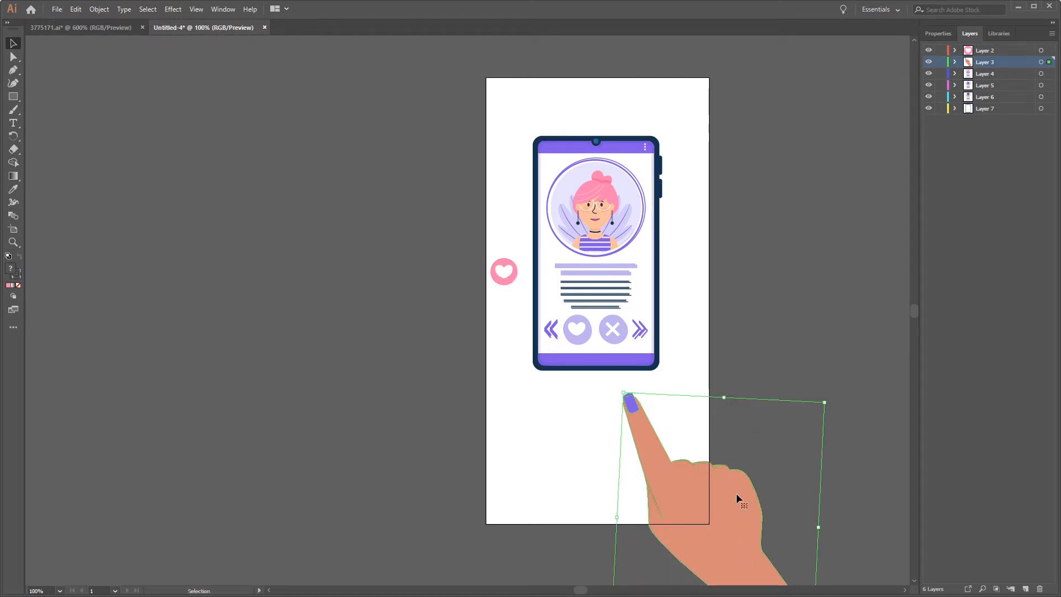
{"action": "left_click", "coordinate": [716, 182]}
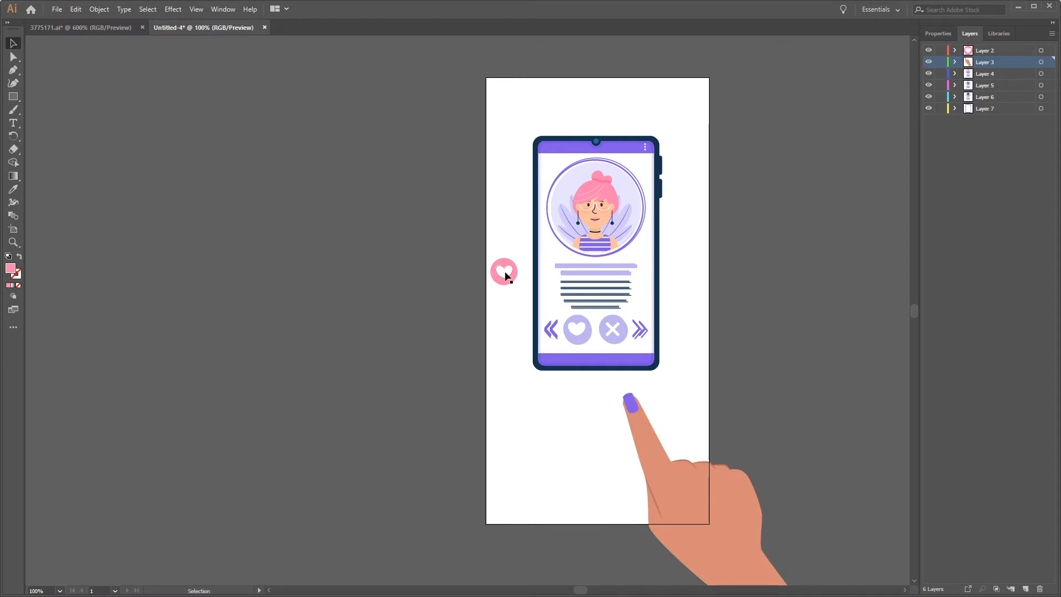
{"action": "left_click_drag", "start_coordinate": [505, 273], "coordinate": [435, 263]}
- Scale the phone and the three profile groups up together proportionally to nearly the artboard's width, and move them down to the hand
{"action": "left_click_drag", "start_coordinate": [678, 161], "coordinate": [522, 369]}
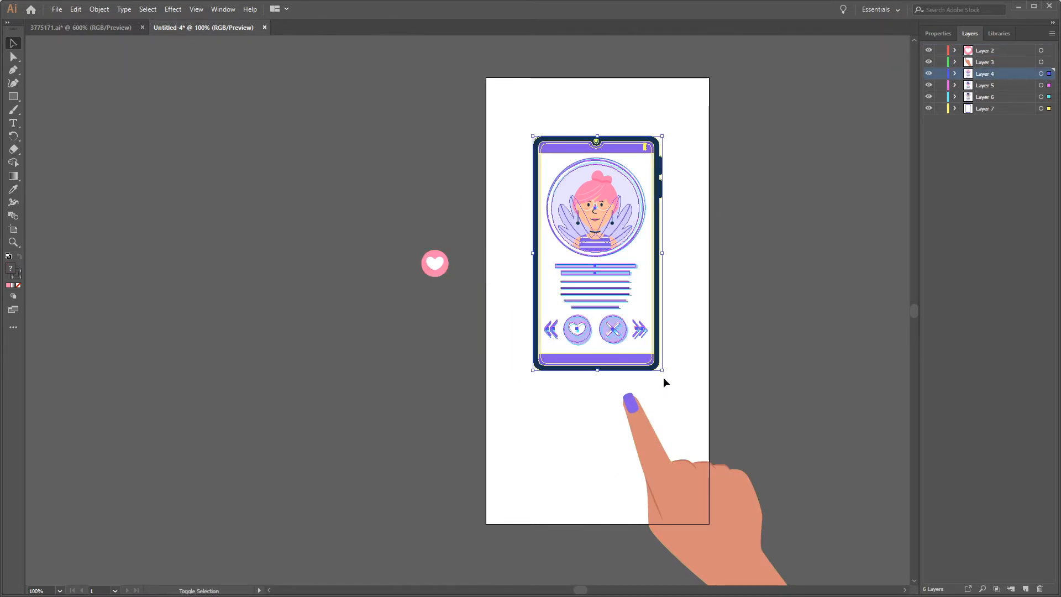
{"action": "left_click_drag", "start_coordinate": [663, 371], "coordinate": [697, 420]}
{"action": "key", "text": "shift+Down"}
{"action": "key", "text": "shift+Down"}
{"action": "key", "text": "shift+Down"}
{"action": "key", "text": "shift+Down"}
{"action": "key", "text": "shift+Down"}
{"action": "key", "text": "shift+Down"}
{"action": "key", "text": "shift+Down"}
{"action": "key", "text": "shift+Down"}
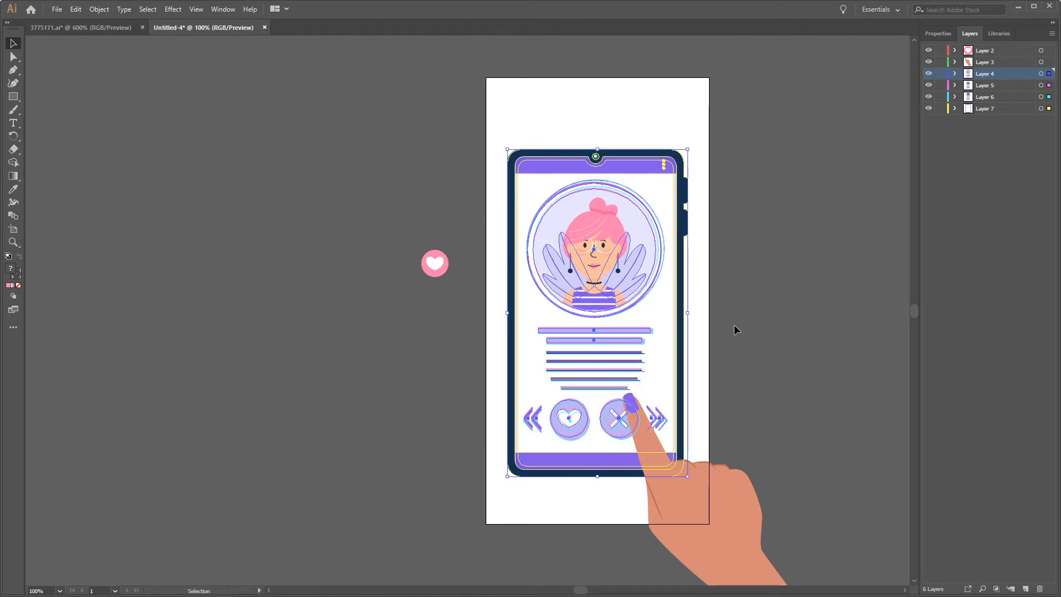
{"action": "left_click", "coordinate": [807, 373]}
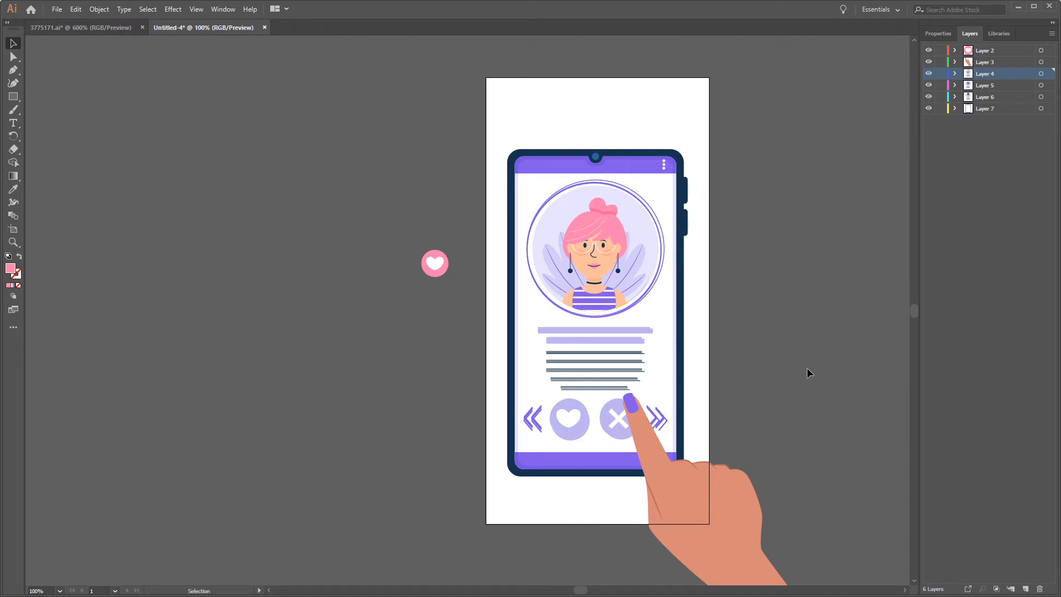
- Save the artwork, and in Adobe Animate create a 300 x 600 px HTML5 Canvas document at 24 fps
{"action": "key", "text": "ctrl+s"}
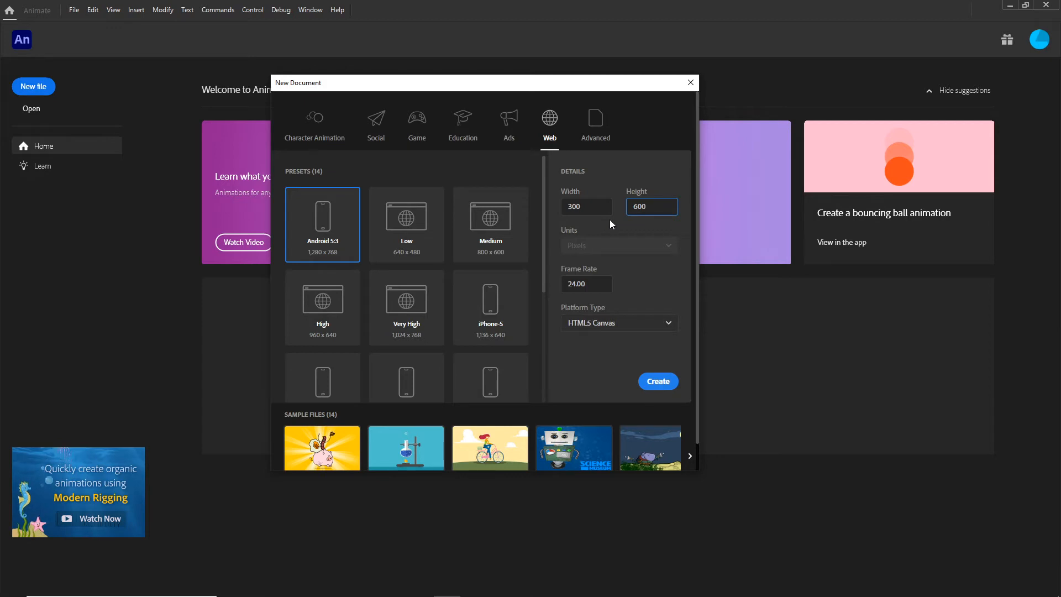
{"action": "left_click", "coordinate": [614, 175]}
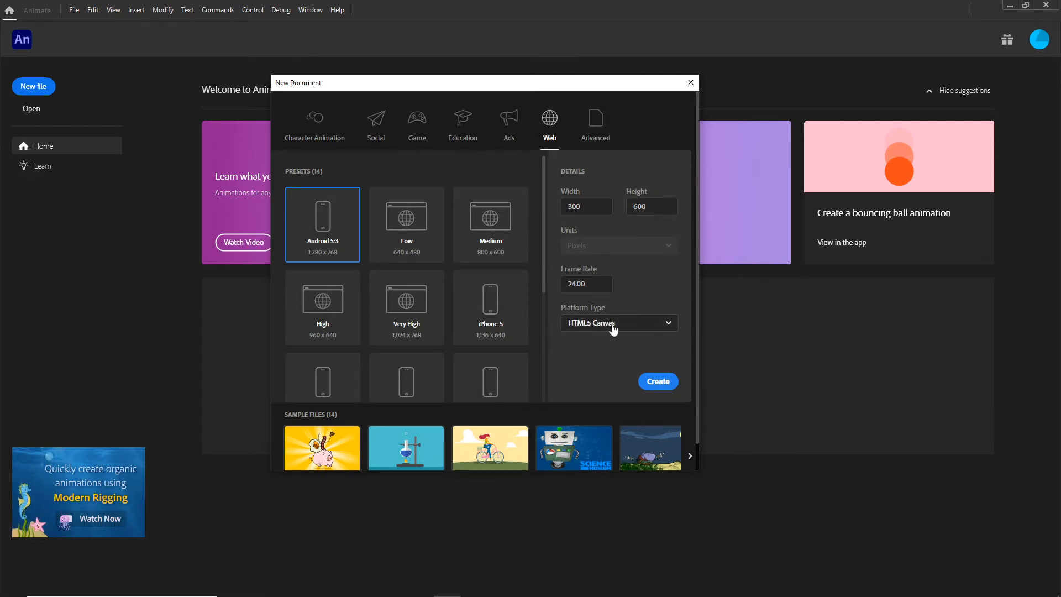
{"action": "left_click", "coordinate": [660, 386]}
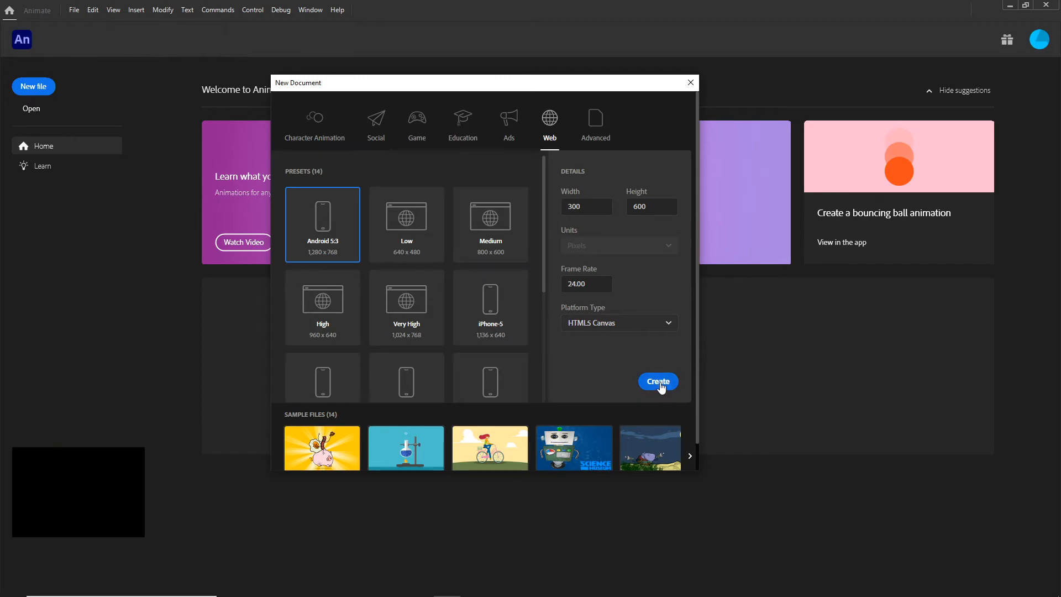
{"action": "left_click", "coordinate": [659, 384]}
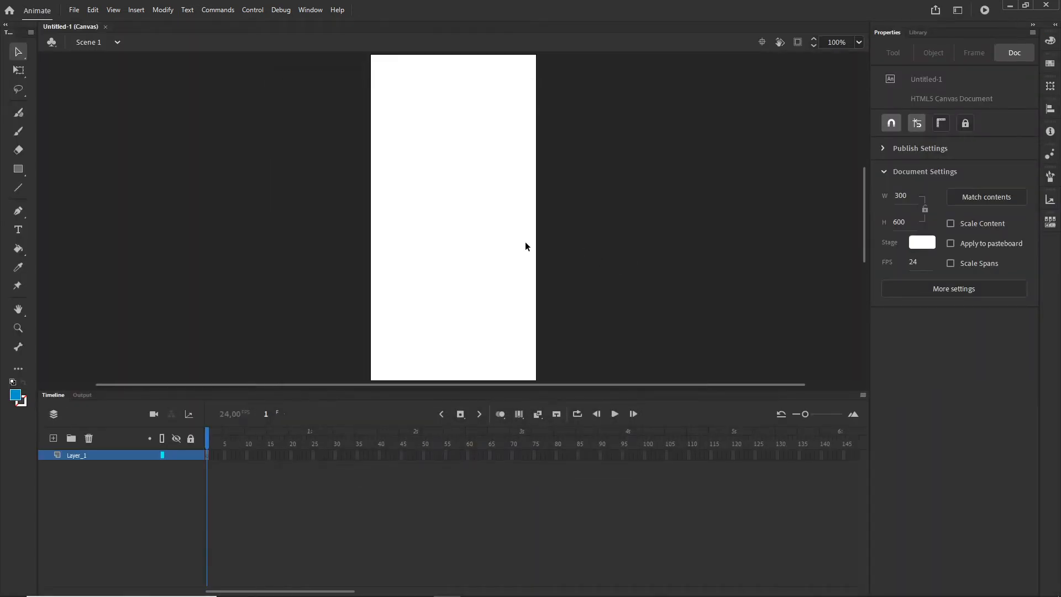
- Start importing swipe.ai from the tutorial's illustrator folder onto the stage
{"action": "left_click", "coordinate": [393, 586]}
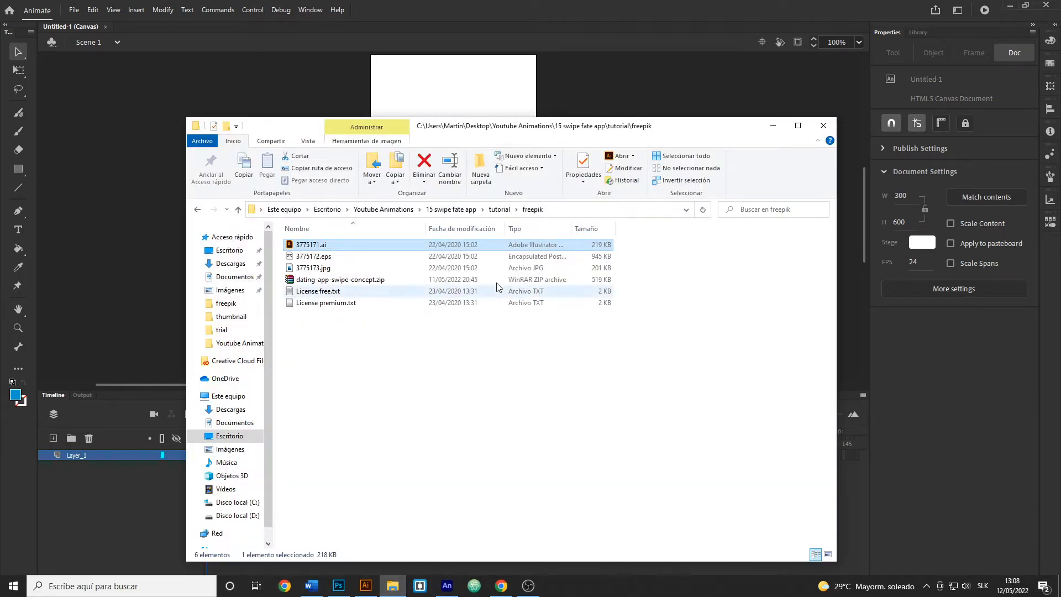
{"action": "left_click", "coordinate": [500, 209]}
{"action": "left_click", "coordinate": [309, 256]}
{"action": "double_click", "coordinate": [309, 257]}
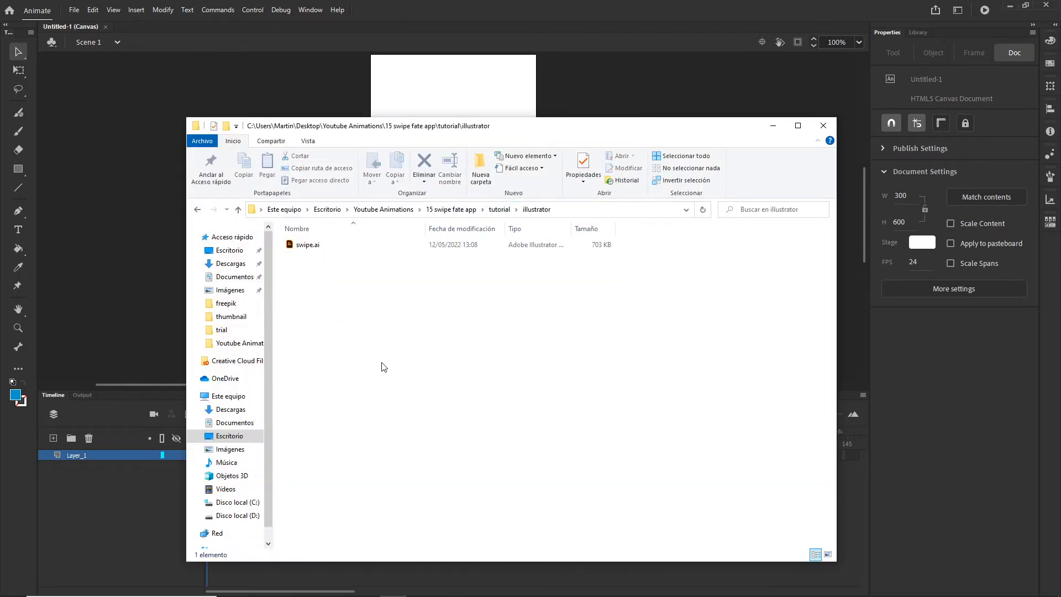
{"action": "left_click_drag", "start_coordinate": [675, 125], "coordinate": [682, 231]}
{"action": "left_click_drag", "start_coordinate": [352, 355], "coordinate": [431, 165]}
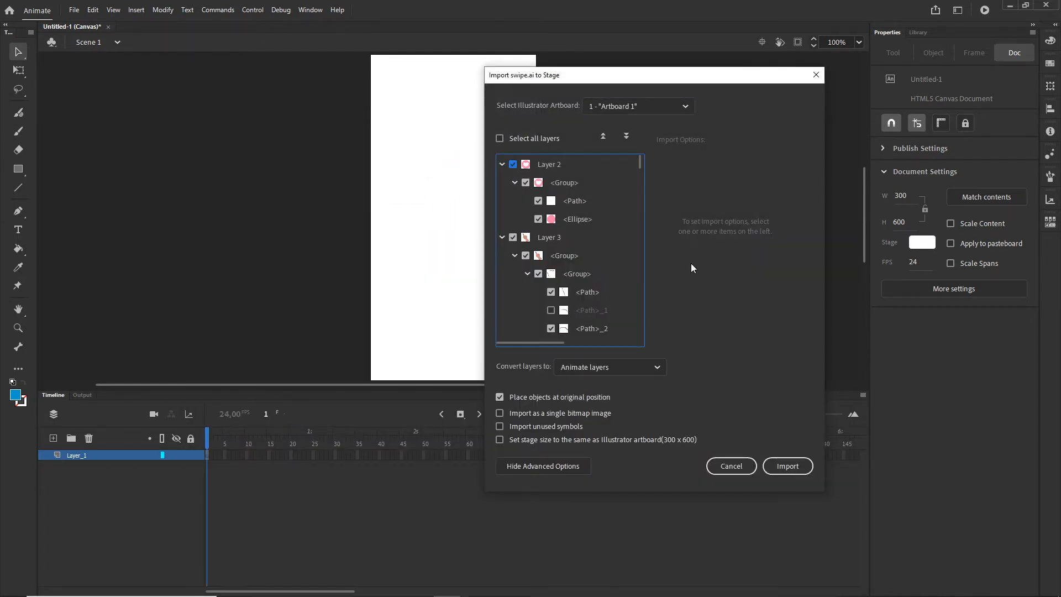
- Import all layers of swipe.ai as Animate layers at their original positions, and return to the timeline with nothing selected
{"action": "left_click", "coordinate": [513, 165]}
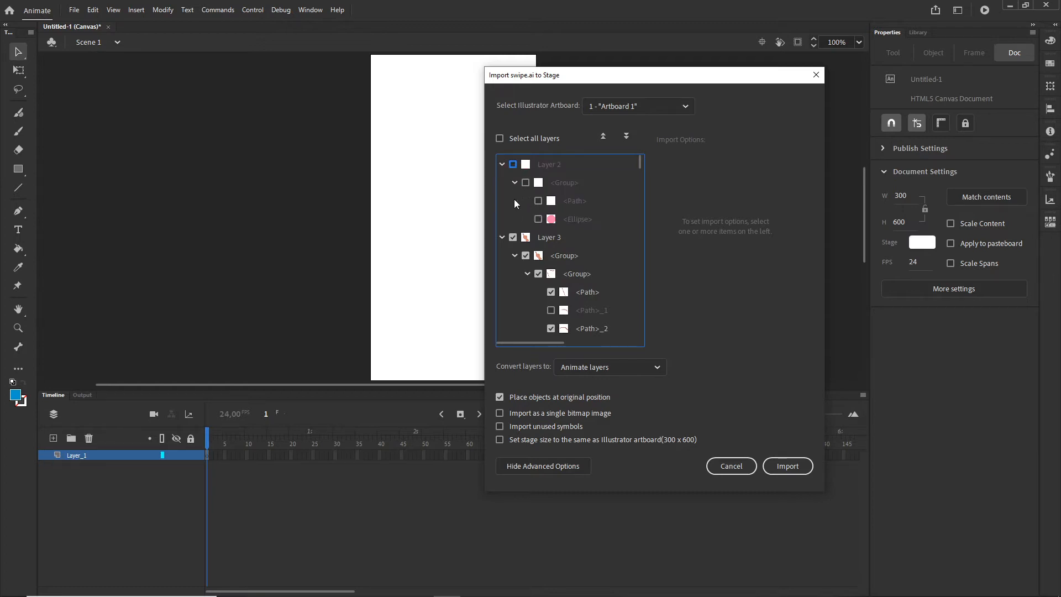
{"action": "left_click", "coordinate": [513, 164]}
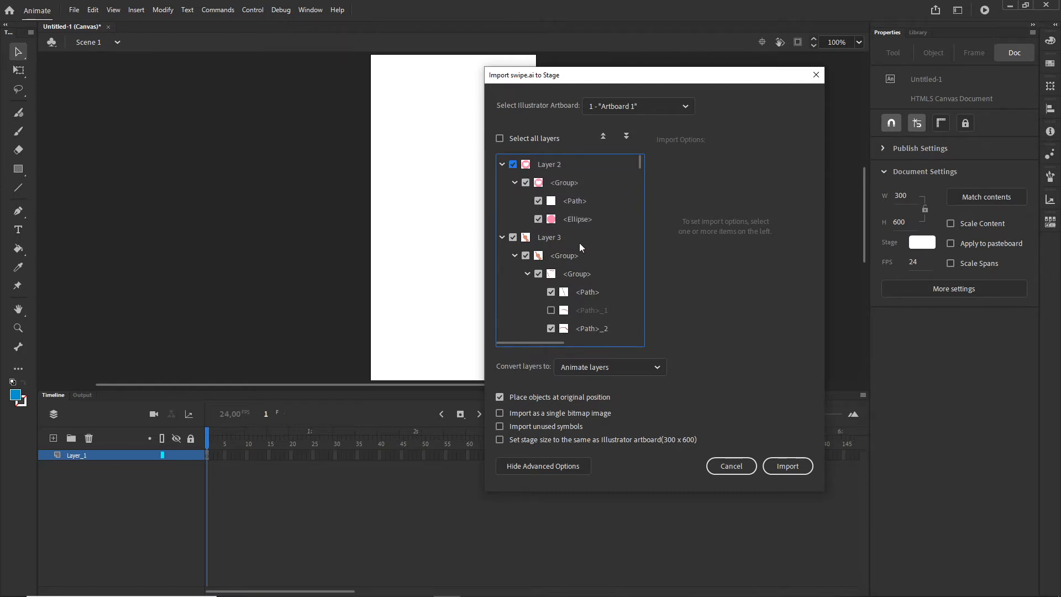
{"action": "left_click", "coordinate": [500, 138]}
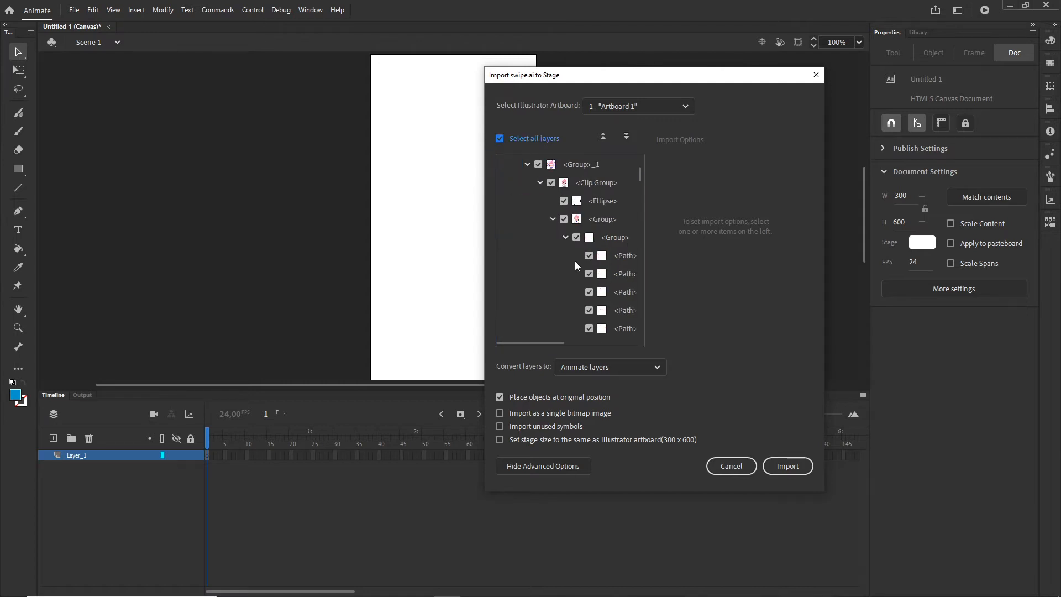
{"action": "left_click", "coordinate": [791, 469]}
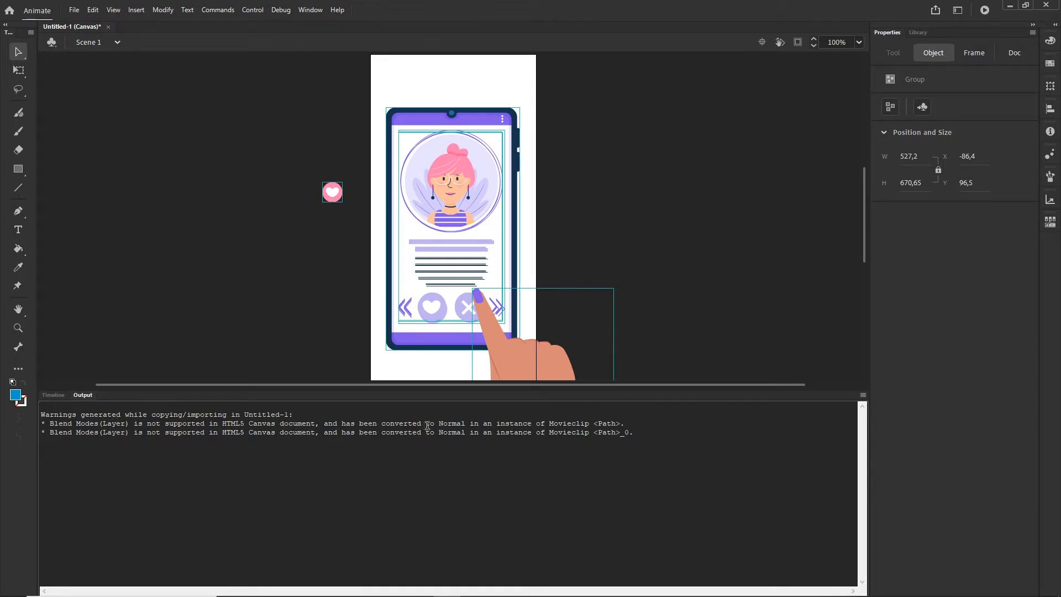
{"action": "left_click", "coordinate": [53, 395]}
{"action": "left_click", "coordinate": [630, 245]}
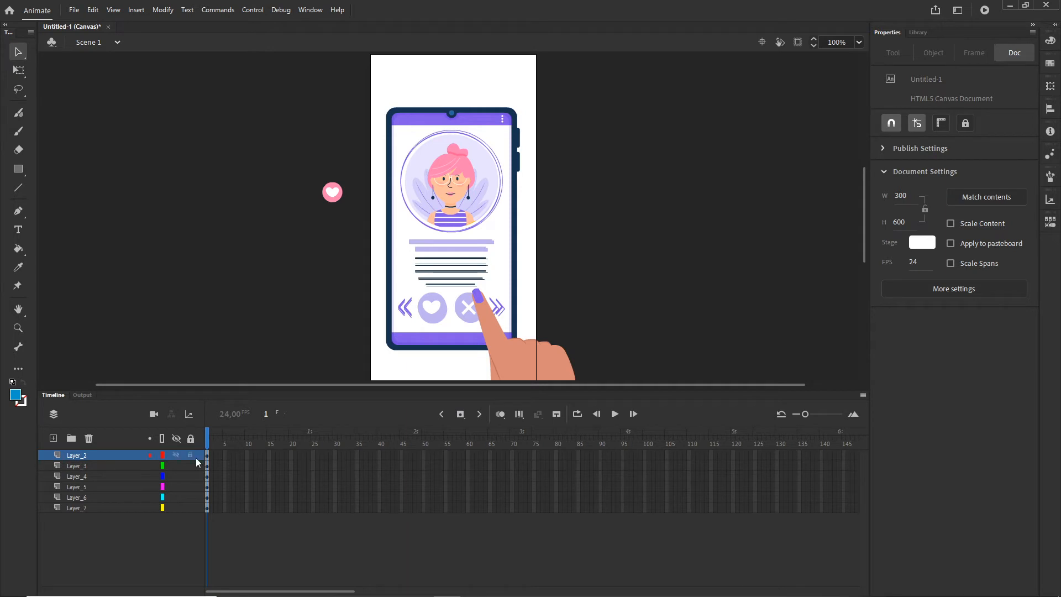
- Hide Layer_2 to Layer_6 and rename Layer_7 as phone
{"action": "left_click", "coordinate": [176, 497]}
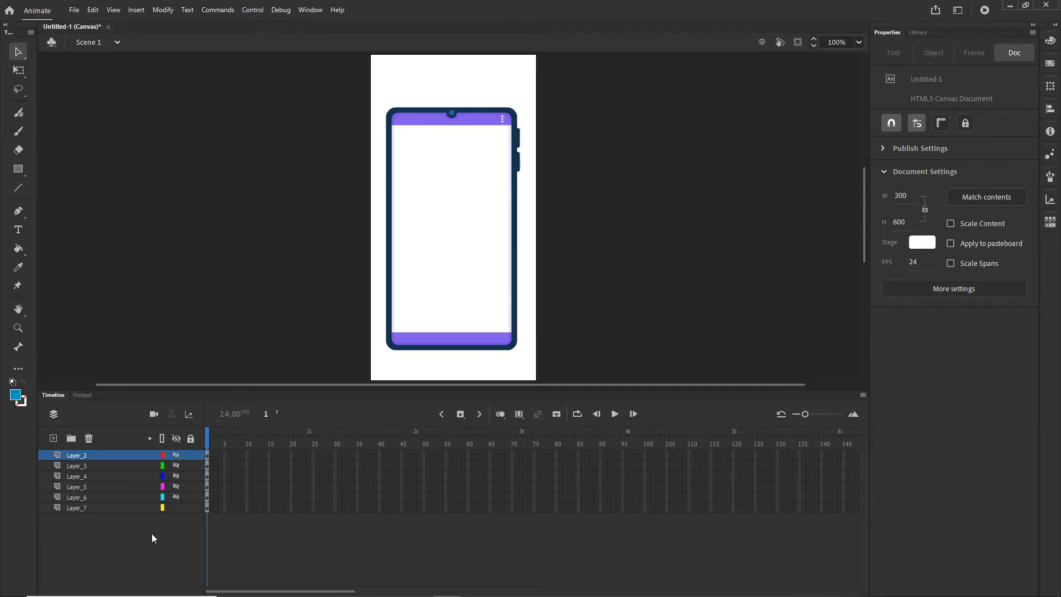
{"action": "left_click", "coordinate": [74, 508]}
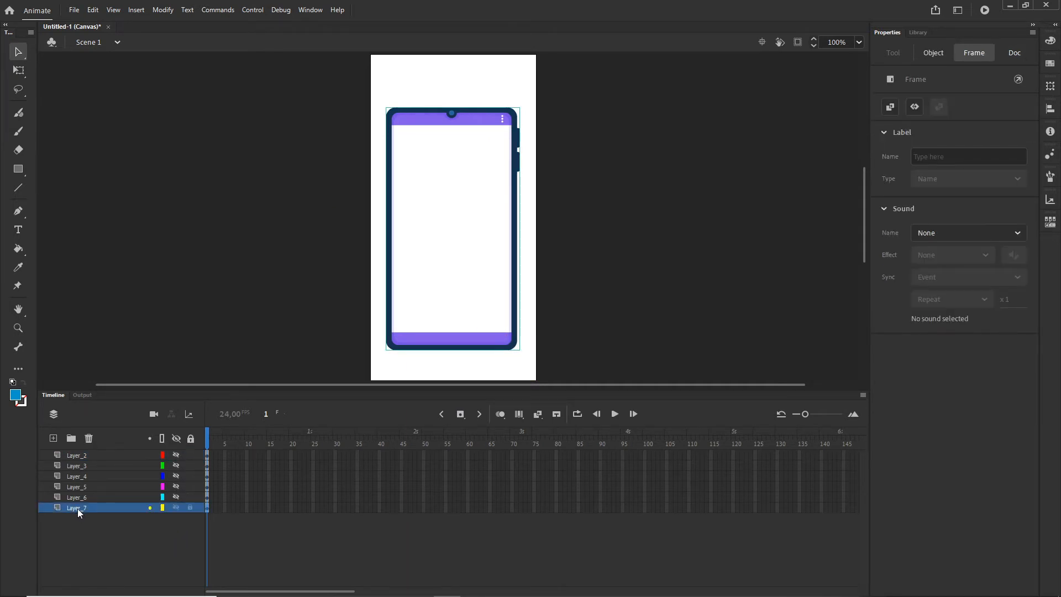
{"action": "double_click", "coordinate": [78, 508]}
{"action": "type", "text": "ph"}
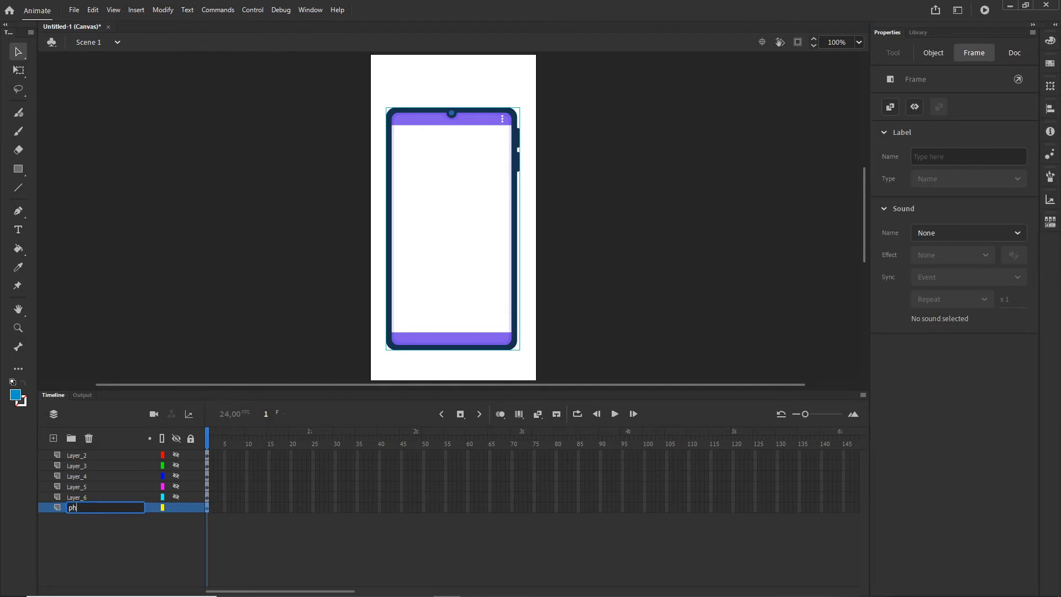
{"action": "type", "text": "one"}
{"action": "left_click", "coordinate": [104, 540]}
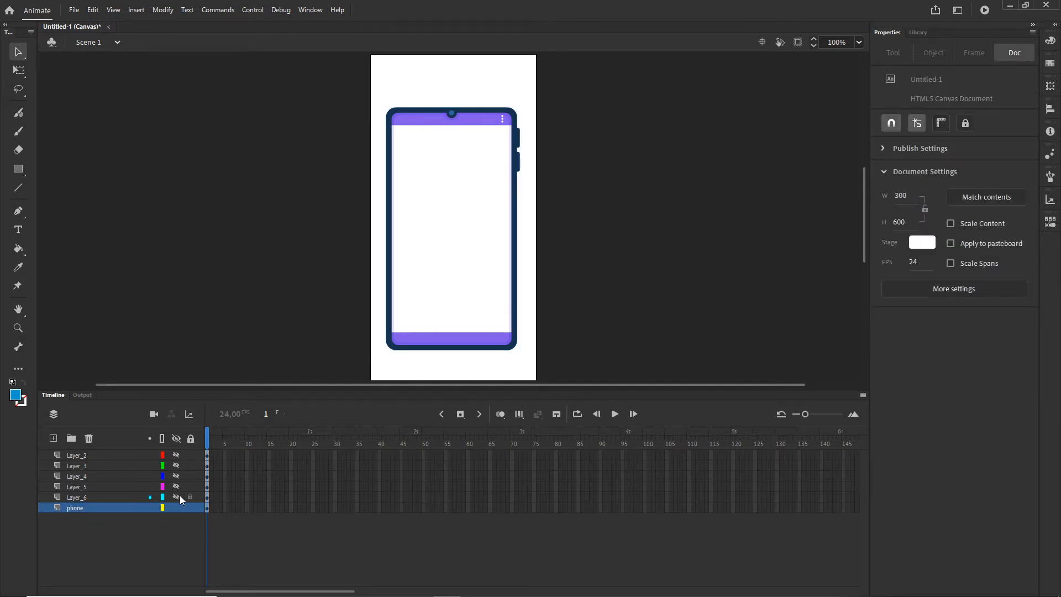
- Show Layer_6, which holds the dark curly-haired profile, and rename it as p1
{"action": "left_click", "coordinate": [176, 497]}
{"action": "left_click", "coordinate": [424, 229]}
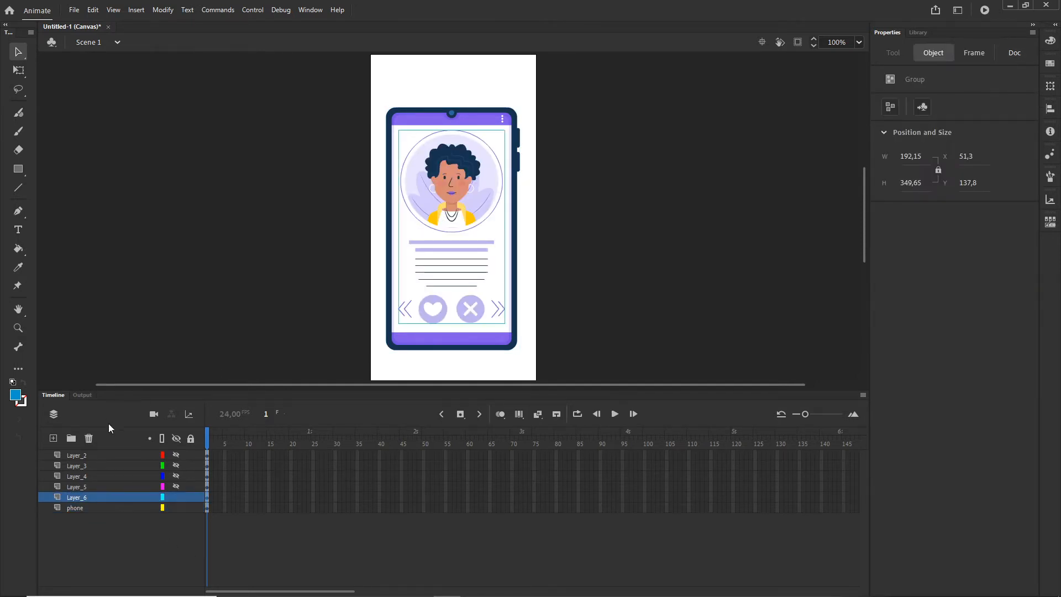
{"action": "left_click", "coordinate": [81, 501]}
{"action": "double_click", "coordinate": [81, 500]}
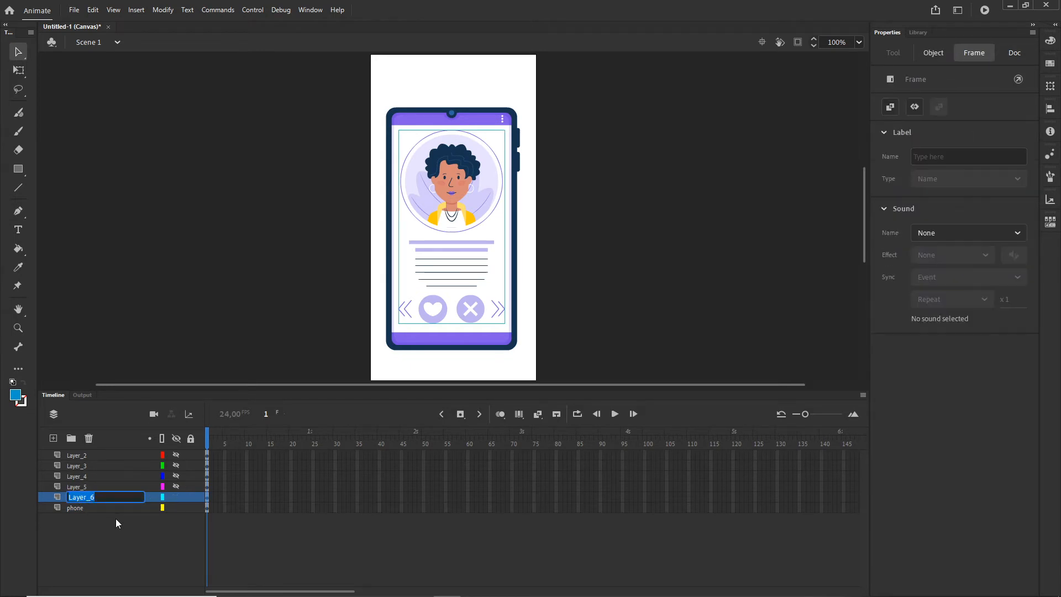
{"action": "type", "text": "p1"}
{"action": "left_click", "coordinate": [105, 523]}
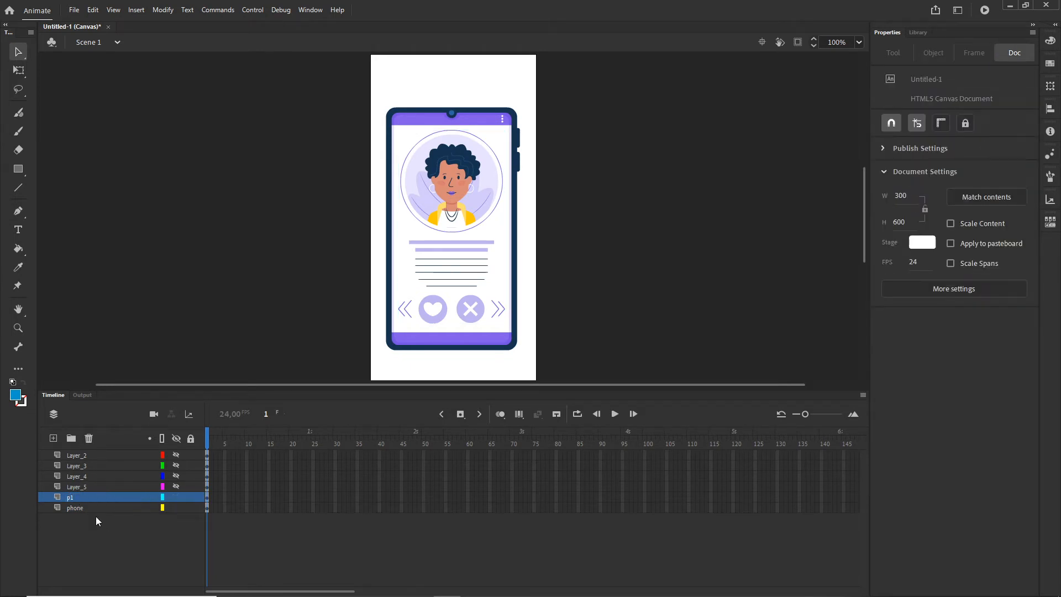
- Hide p1, show Layer_5 with the bearded man's profile, and rename that layer as p2
{"action": "left_click", "coordinate": [176, 497]}
{"action": "left_click", "coordinate": [176, 487]}
{"action": "left_click", "coordinate": [77, 486]}
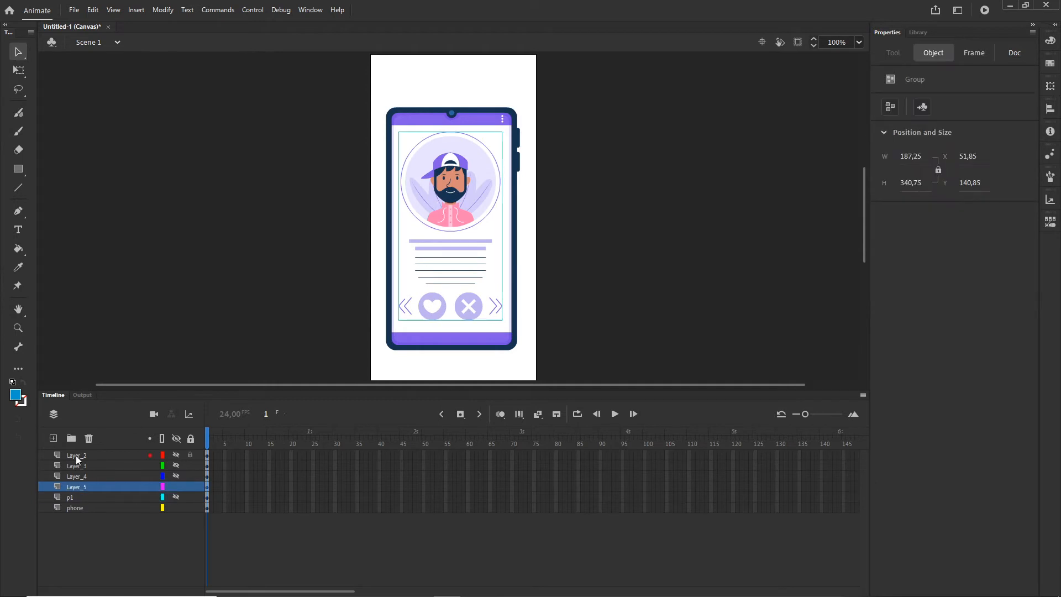
{"action": "double_click", "coordinate": [77, 487]}
{"action": "type", "text": "p2"}
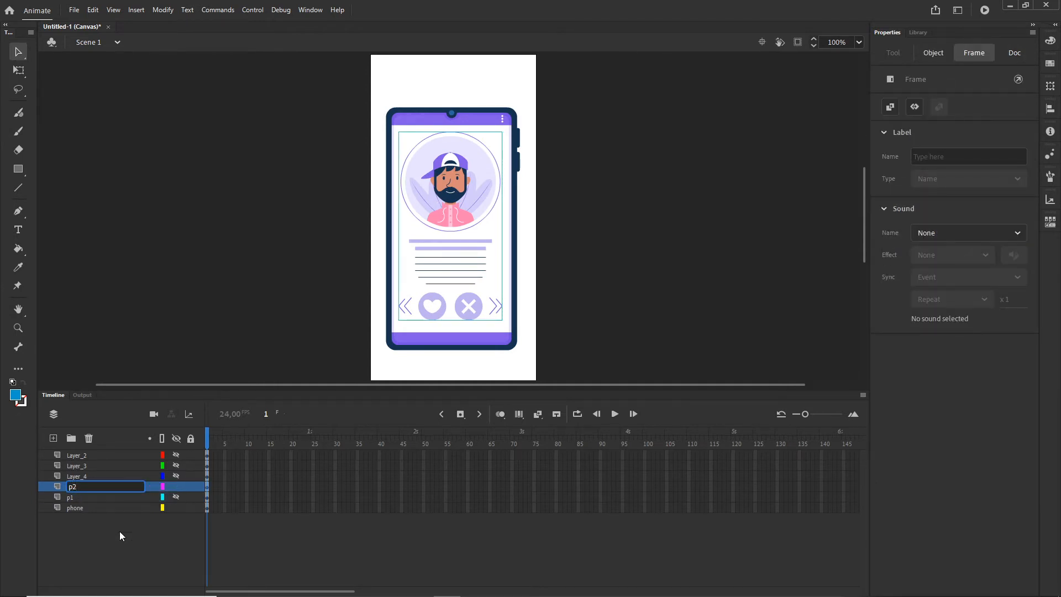
{"action": "left_click", "coordinate": [121, 536]}
- Hide p2, show Layer_4 with the pink-haired woman's profile, and rename that layer as p3
{"action": "left_click", "coordinate": [176, 486]}
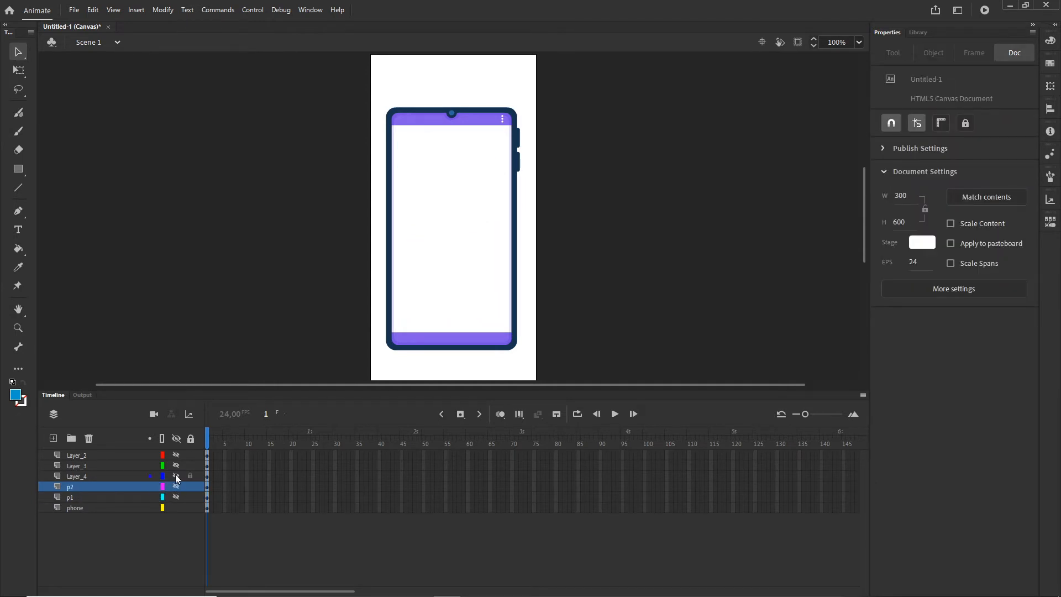
{"action": "left_click", "coordinate": [175, 476]}
{"action": "left_click", "coordinate": [78, 476]}
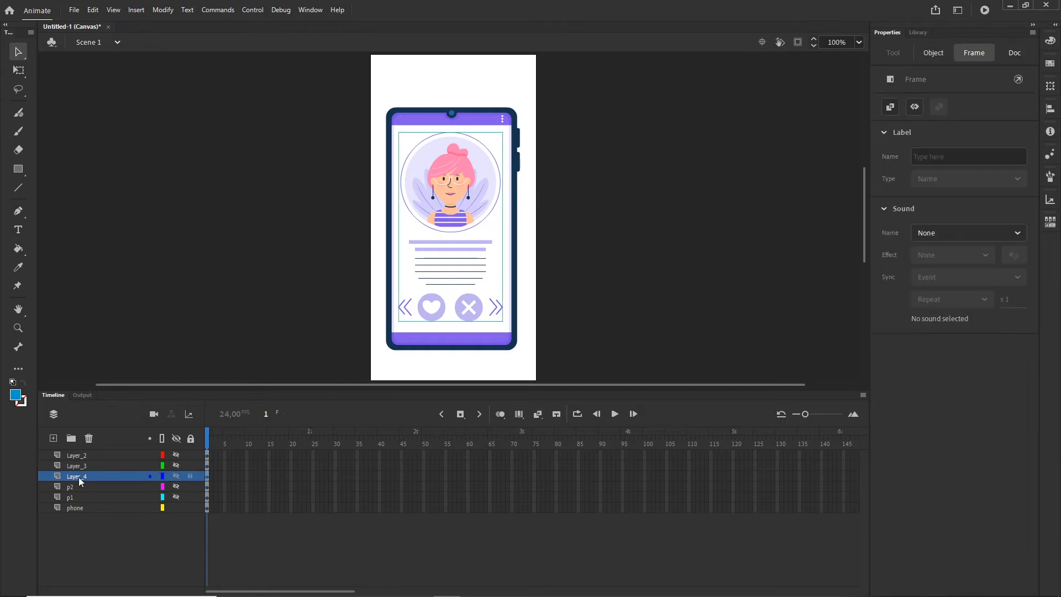
{"action": "double_click", "coordinate": [80, 479]}
{"action": "type", "text": "p"}
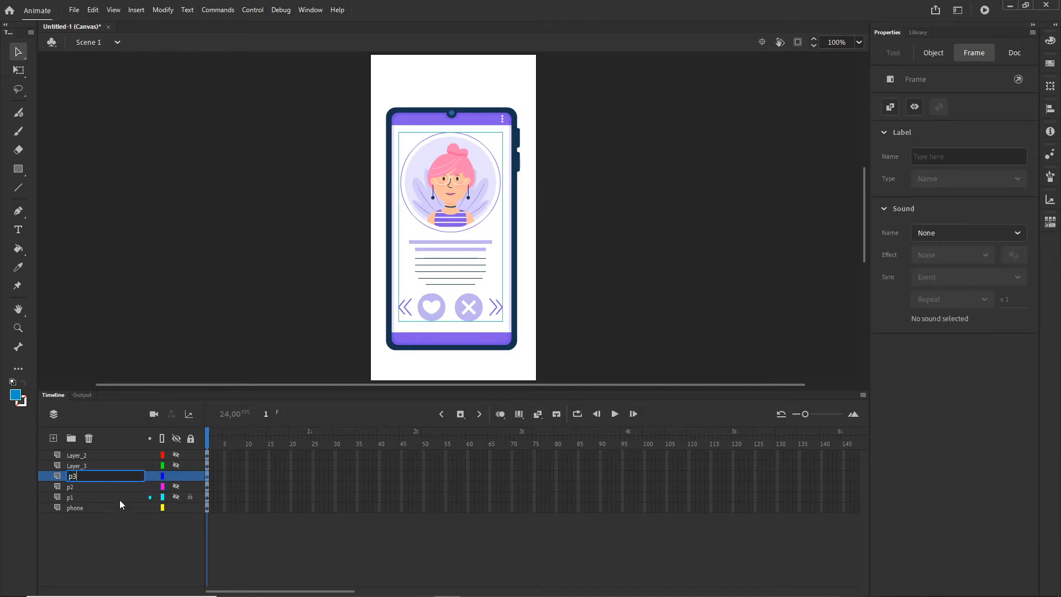
{"action": "type", "text": "3"}
{"action": "left_click", "coordinate": [116, 539]}
- Show Layer_3 with the pointing hand and rename it as hand
{"action": "left_click", "coordinate": [83, 466]}
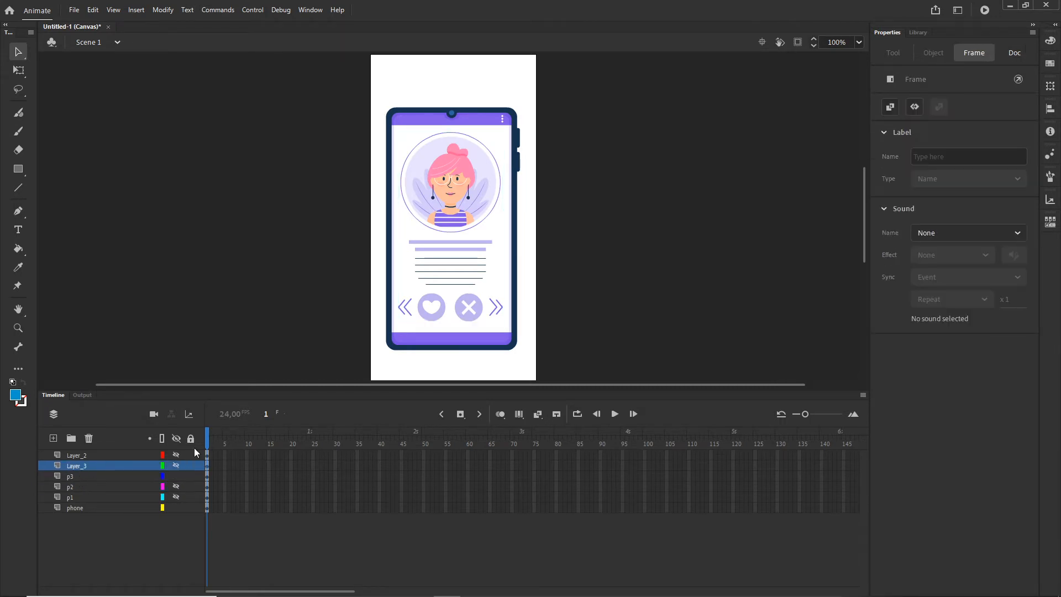
{"action": "left_click", "coordinate": [177, 466]}
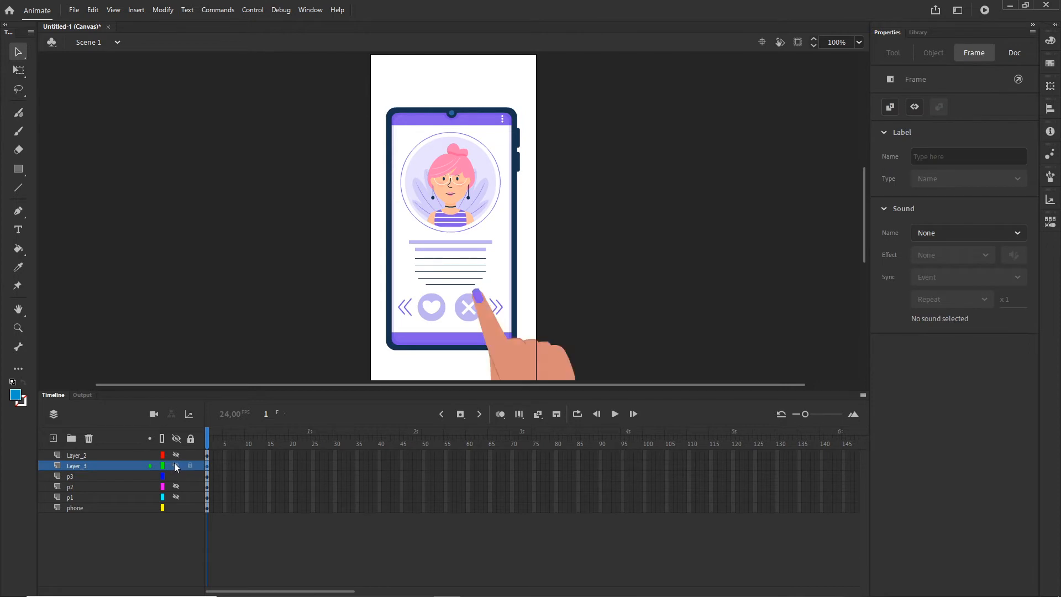
{"action": "double_click", "coordinate": [77, 466]}
{"action": "type", "text": "hand"}
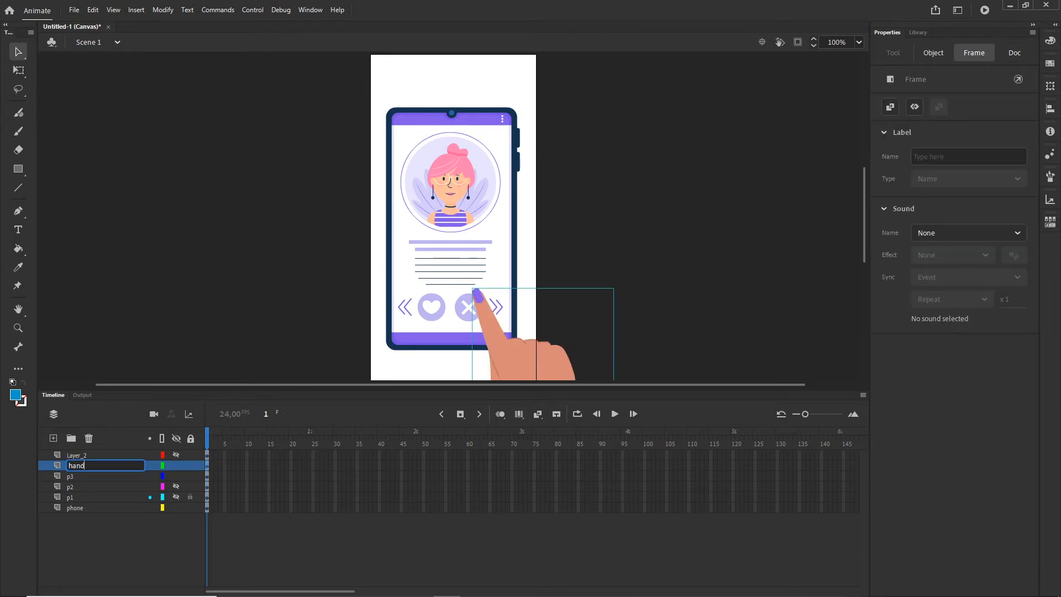
{"action": "left_click", "coordinate": [131, 539]}
- Show Layer_2 with the pink heart button and rename it as heart
{"action": "left_click", "coordinate": [88, 455]}
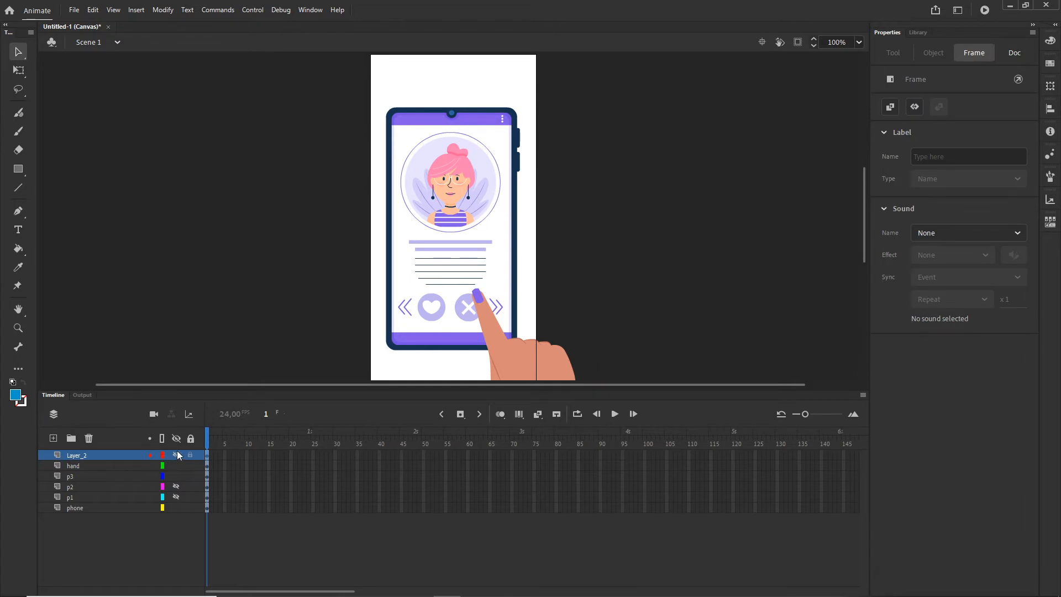
{"action": "left_click", "coordinate": [176, 454]}
{"action": "double_click", "coordinate": [76, 455]}
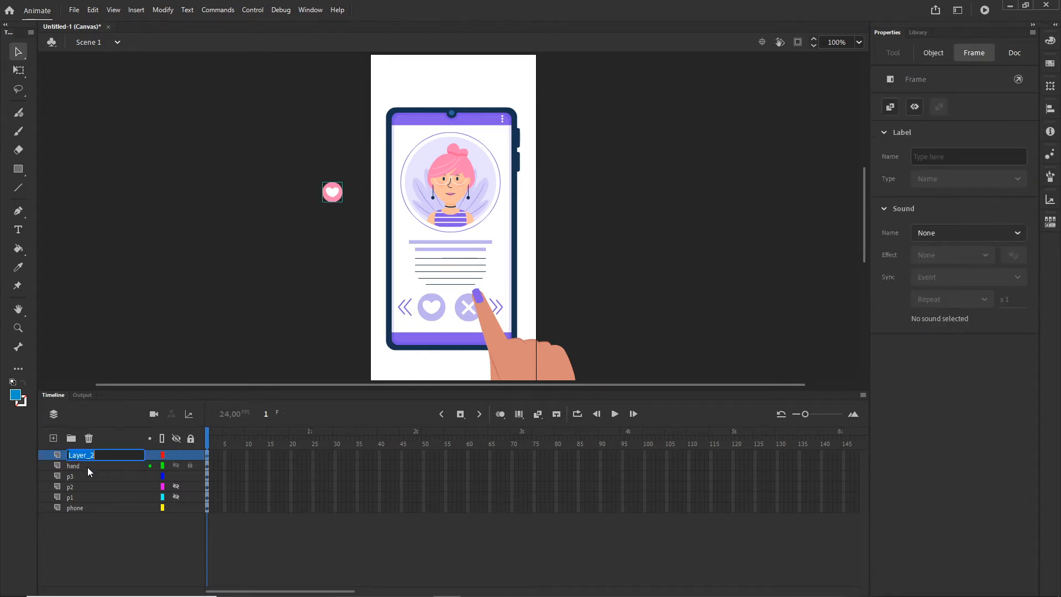
{"action": "type", "text": "heart"}
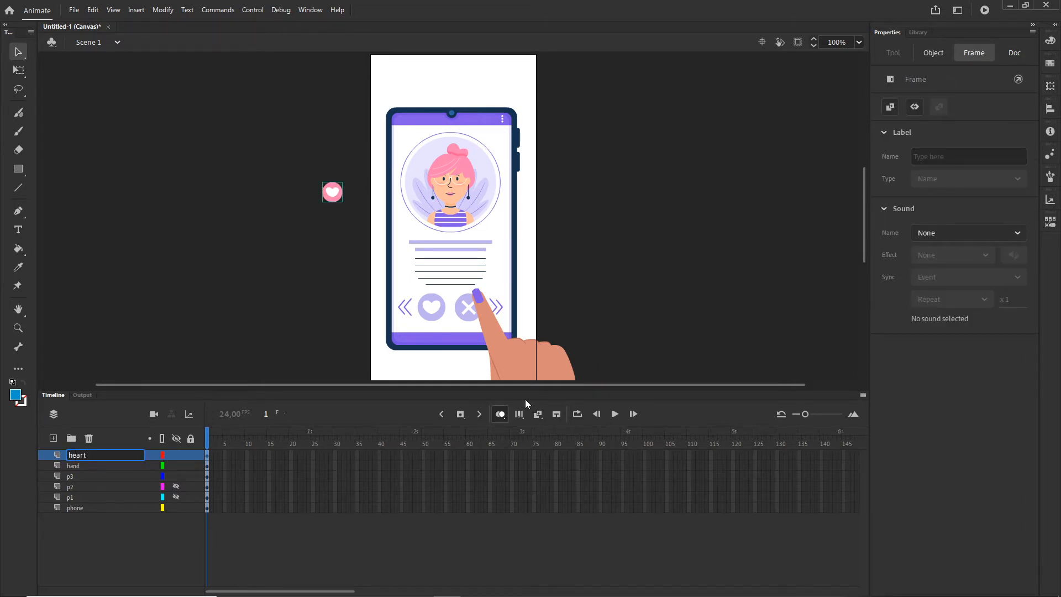
{"action": "left_click", "coordinate": [725, 292]}
- Try to convert the pointing hand group to a movie clip symbol
{"action": "scroll", "coordinate": [671, 249], "scroll_direction": "down", "scroll_amount": 2}
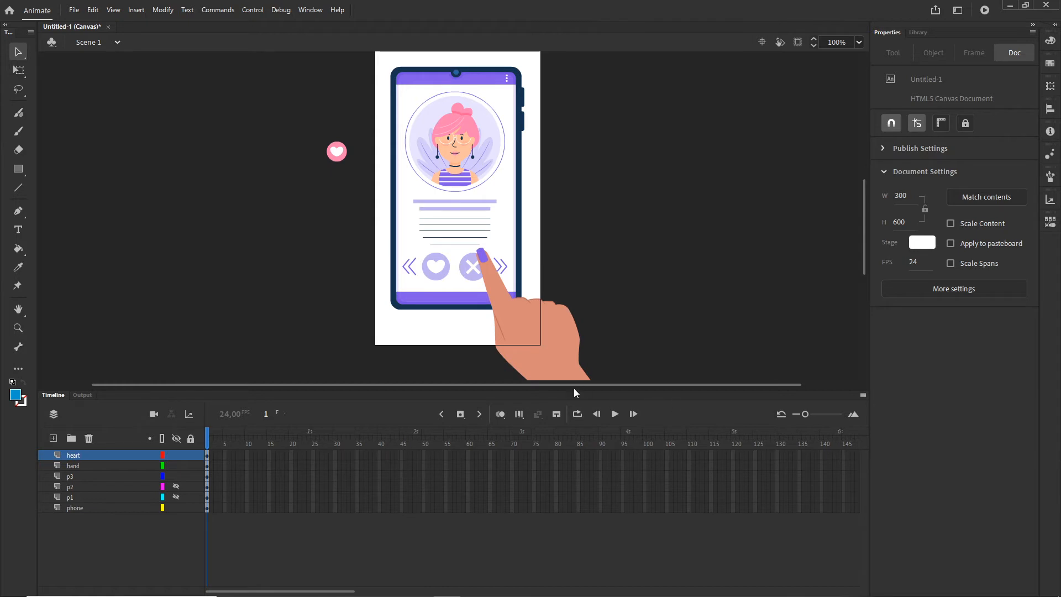
{"action": "left_click", "coordinate": [565, 359]}
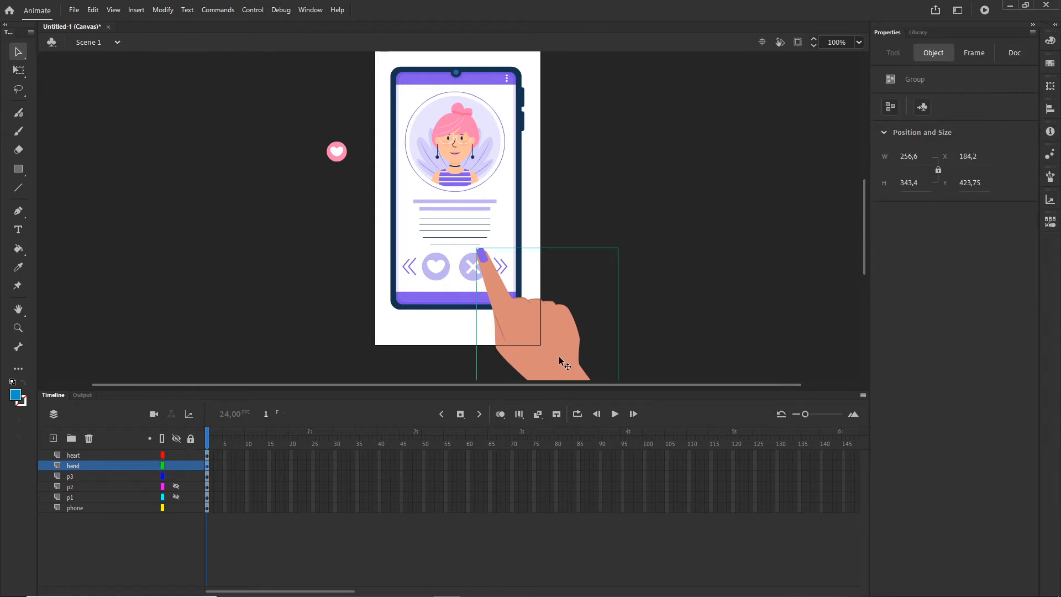
{"action": "left_click", "coordinate": [162, 9]}
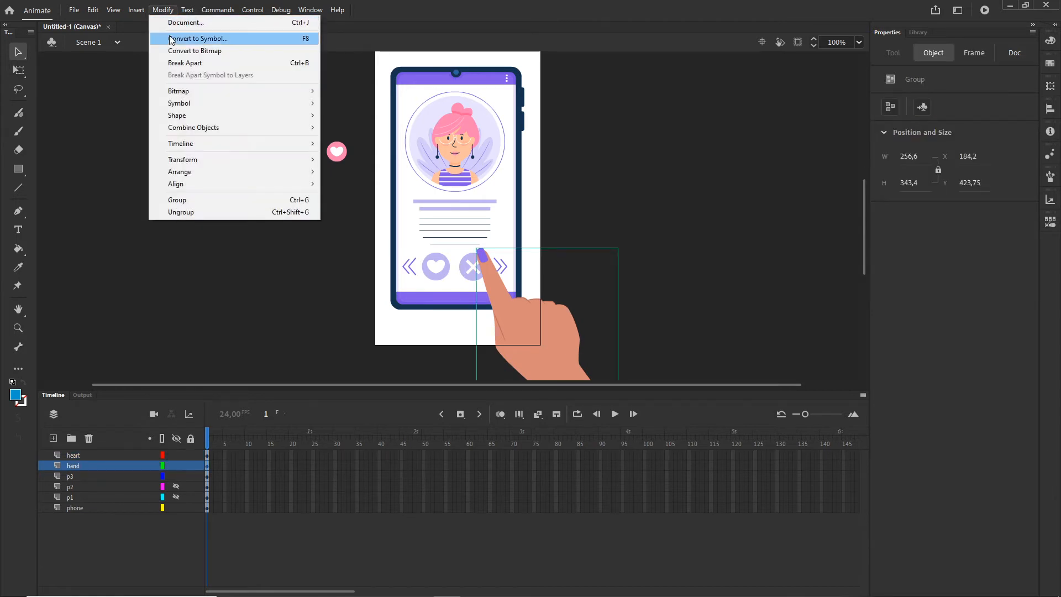
{"action": "left_click", "coordinate": [303, 38]}
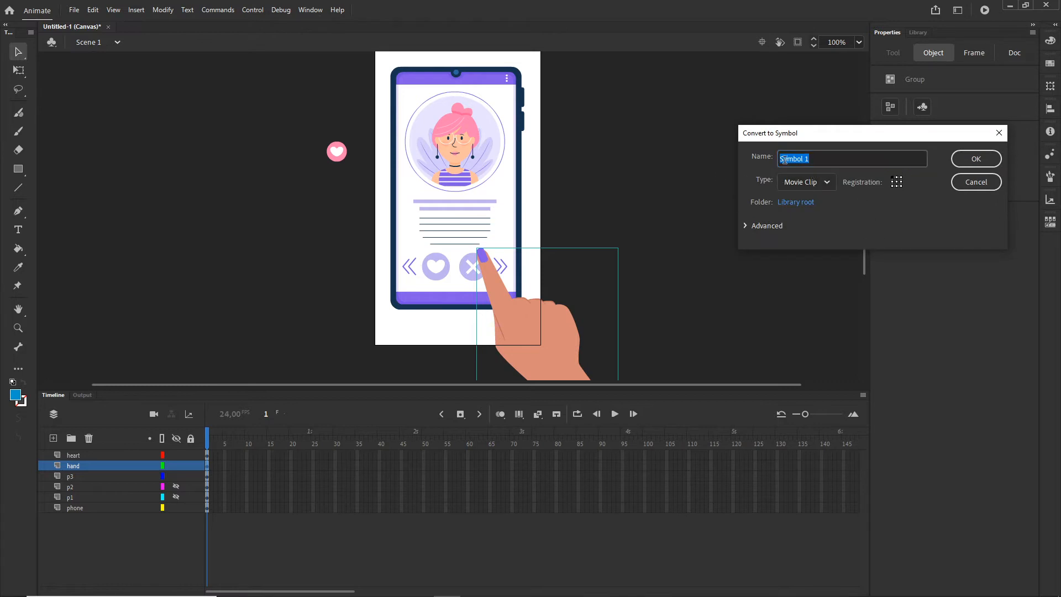
{"action": "left_click", "coordinate": [964, 160]}
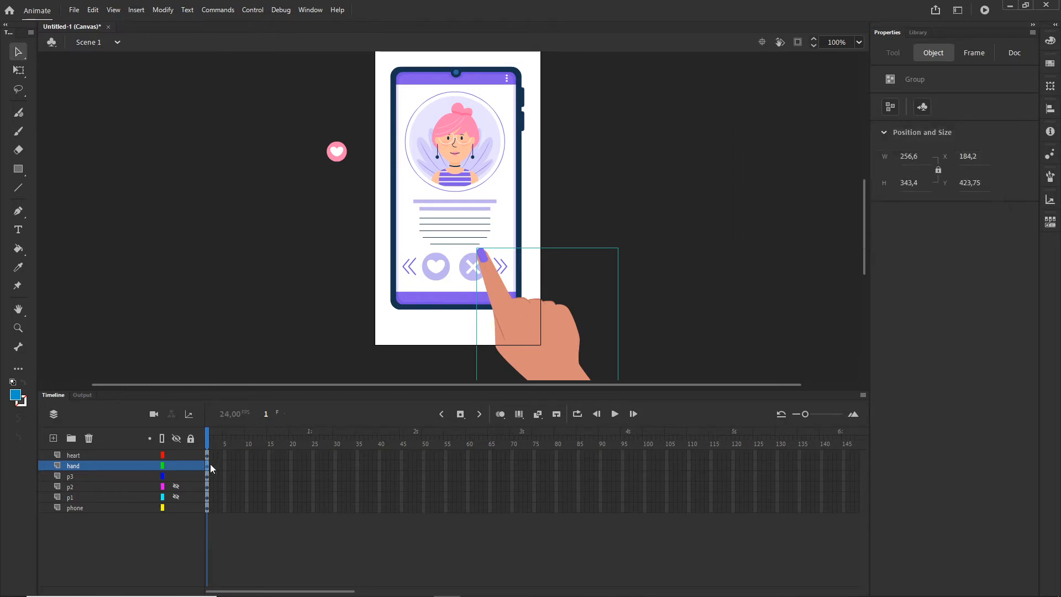
- Hide p3, show p1, and convert the curly-haired woman's profile group to a movie clip symbol
{"action": "left_click", "coordinate": [176, 476]}
{"action": "left_click", "coordinate": [175, 496]}
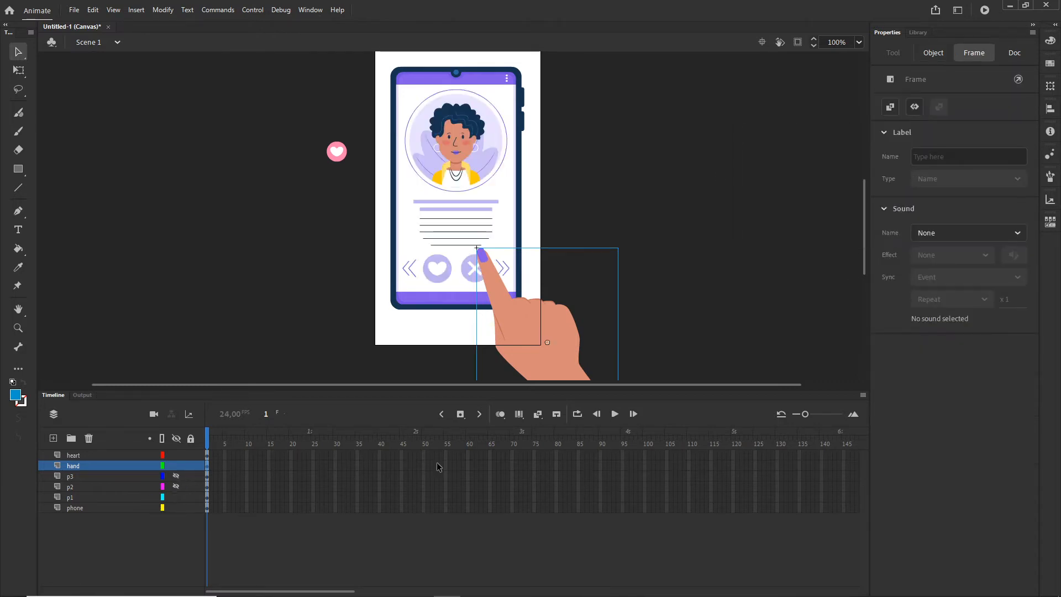
{"action": "left_click", "coordinate": [463, 174]}
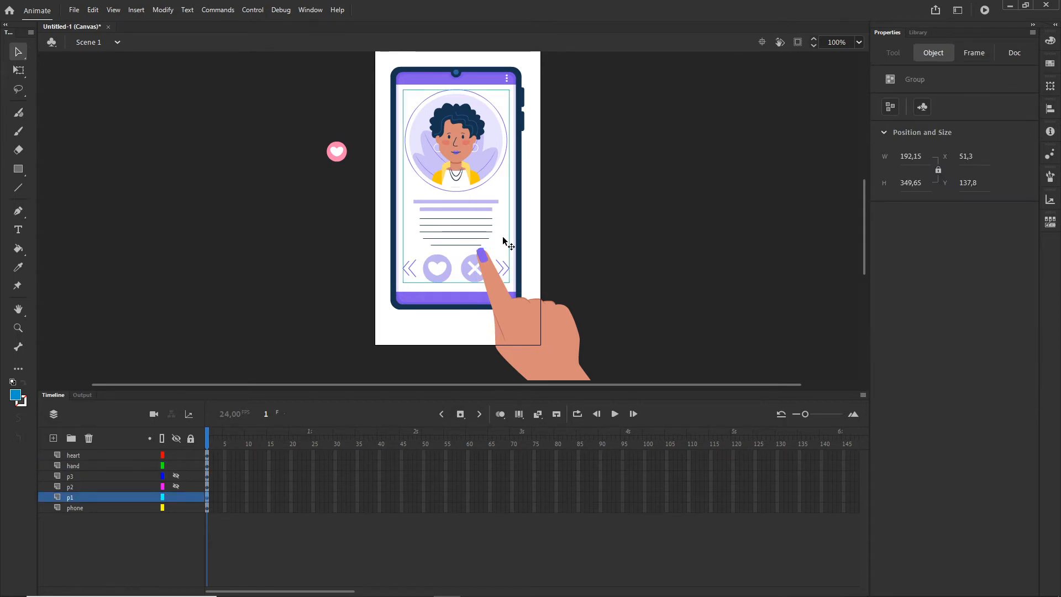
{"action": "key", "text": "F8"}
{"action": "left_click", "coordinate": [989, 161]}
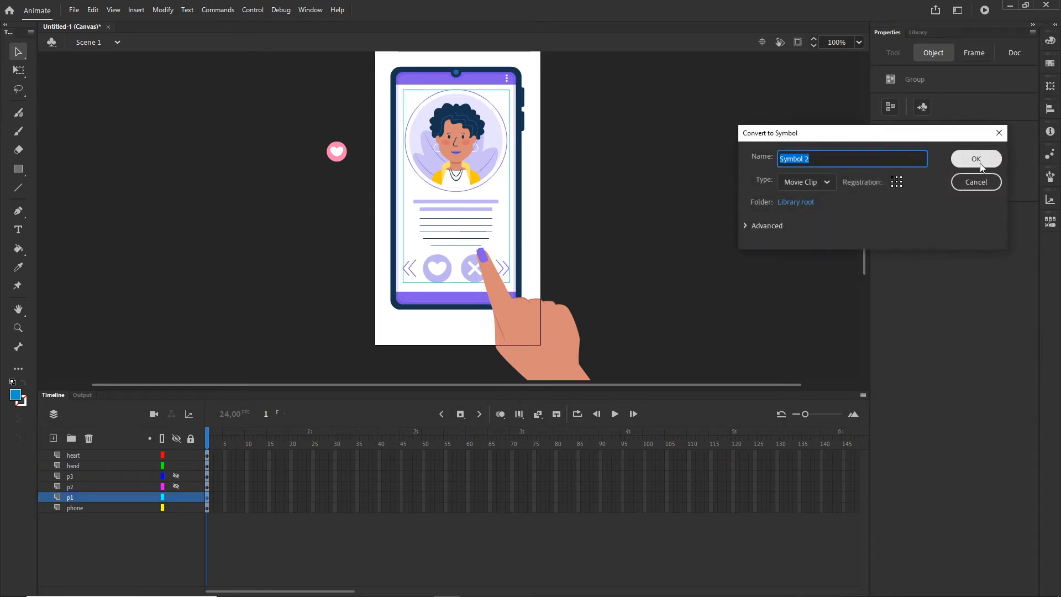
- Hide p1, show p2, and convert the bearded man's profile group to a movie clip symbol
{"action": "left_click", "coordinate": [176, 496]}
{"action": "left_click", "coordinate": [176, 486]}
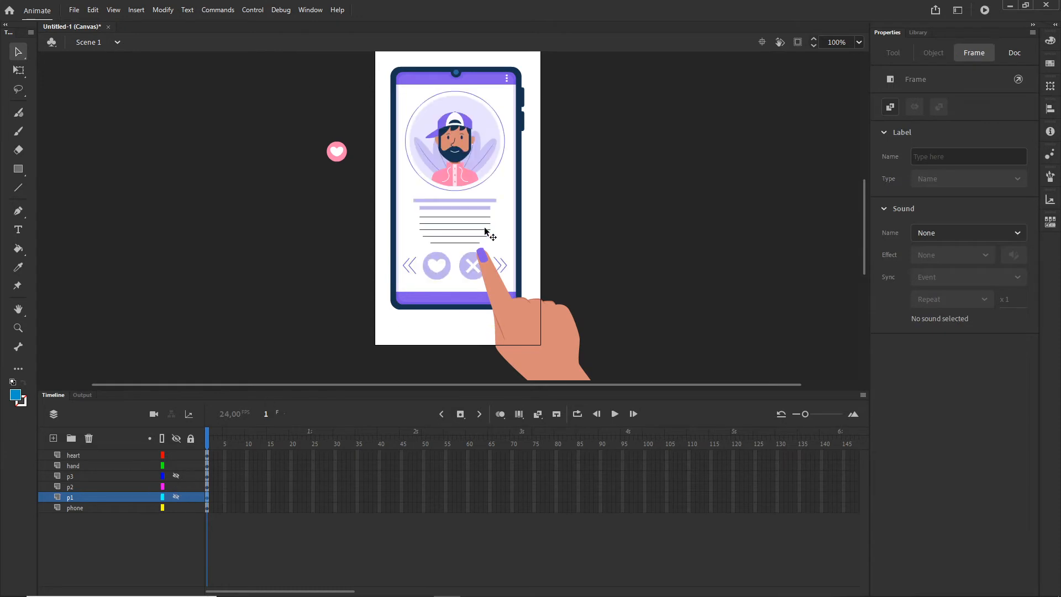
{"action": "left_click", "coordinate": [486, 178]}
{"action": "key", "text": "F8"}
{"action": "left_click", "coordinate": [963, 164]}
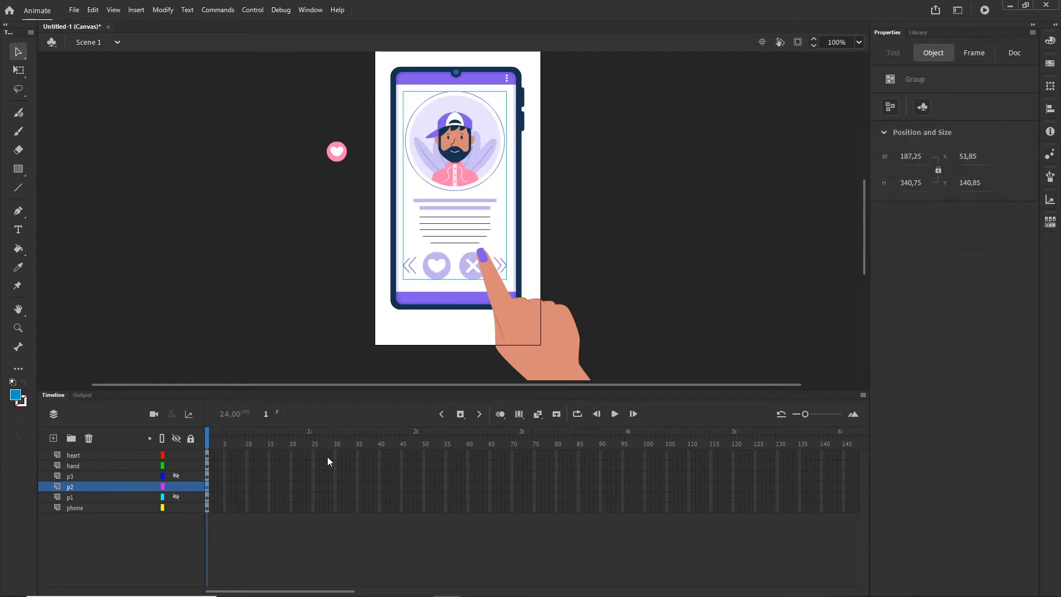
- Hide p2, show p3, and convert the pink-haired woman's profile group to a movie clip symbol
{"action": "left_click", "coordinate": [176, 486]}
{"action": "left_click", "coordinate": [176, 477]}
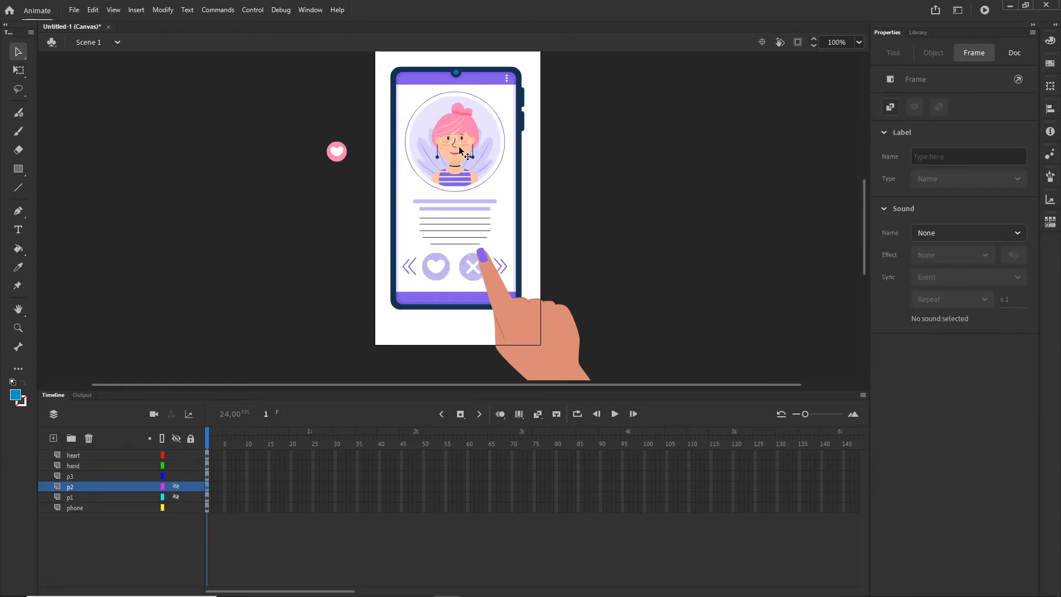
{"action": "left_click", "coordinate": [485, 178]}
{"action": "key", "text": "F8"}
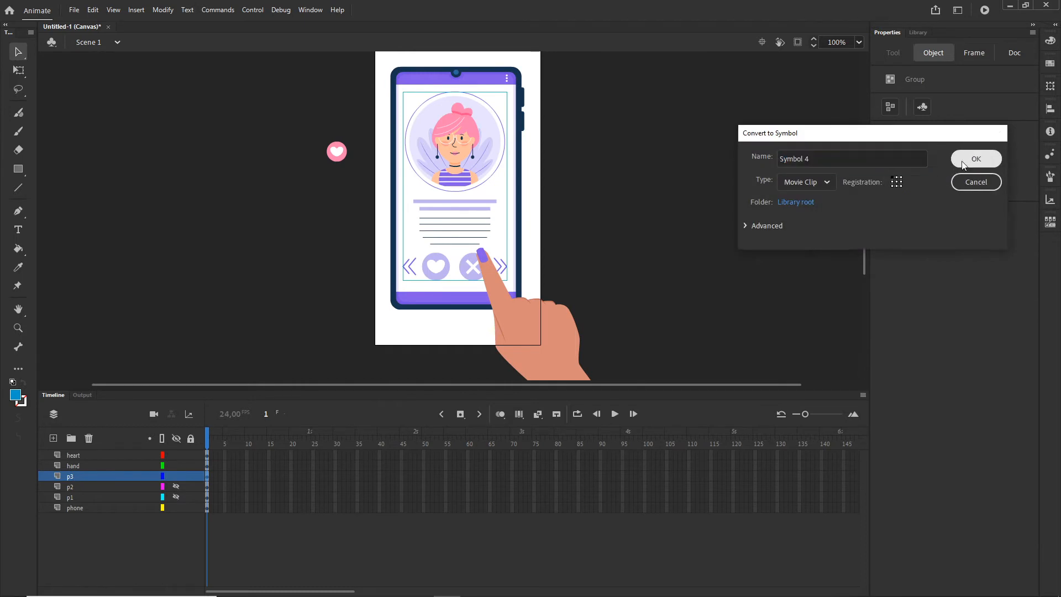
{"action": "left_click", "coordinate": [972, 159]}
- Convert the pink heart button beside the stage to a movie clip symbol named heart
{"action": "left_click", "coordinate": [609, 235]}
{"action": "left_click", "coordinate": [919, 32]}
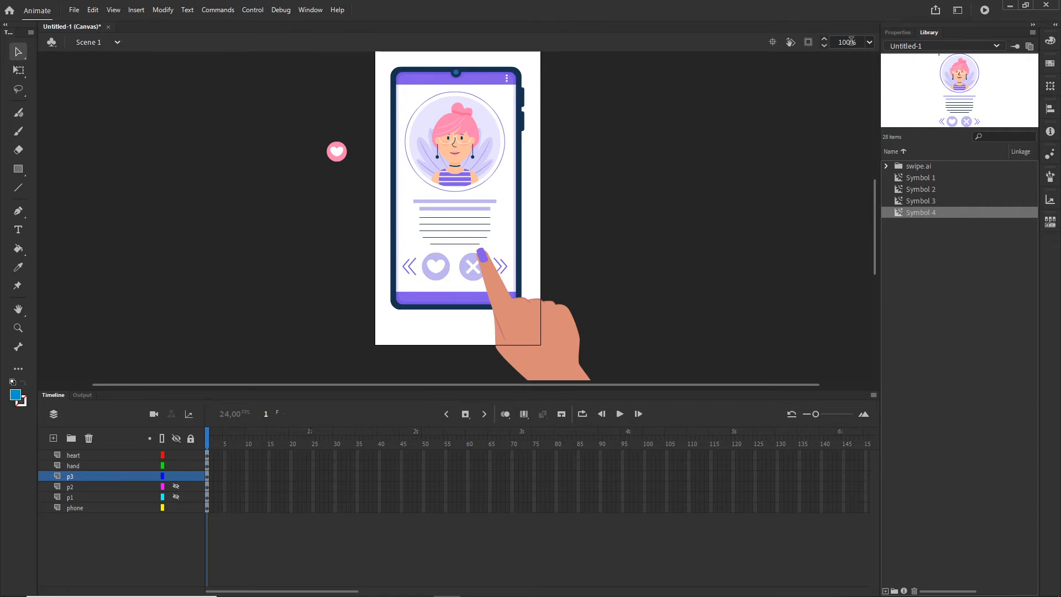
{"action": "left_click", "coordinate": [336, 151]}
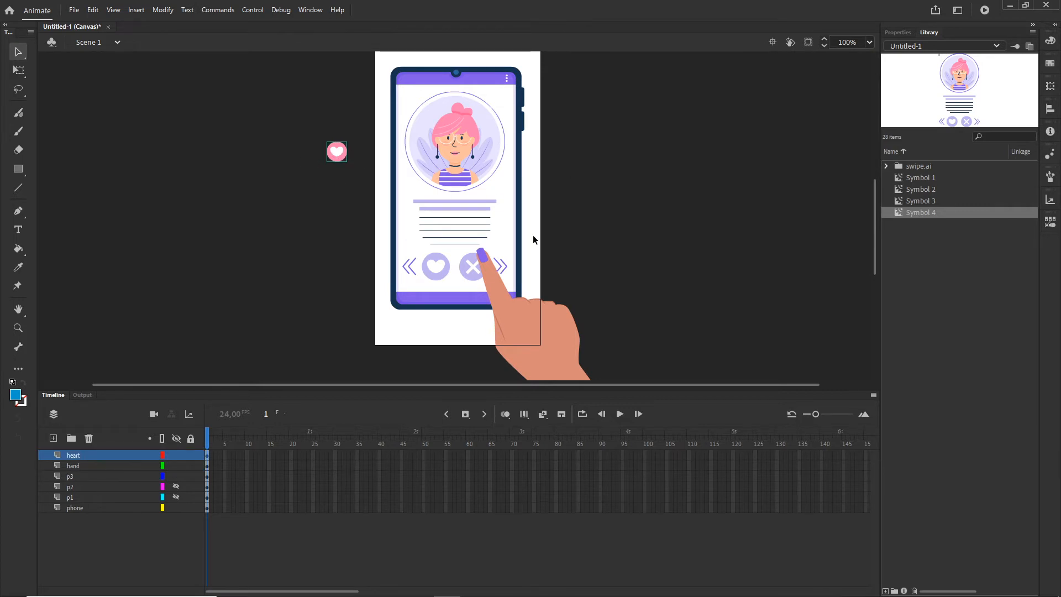
{"action": "key", "text": "F8"}
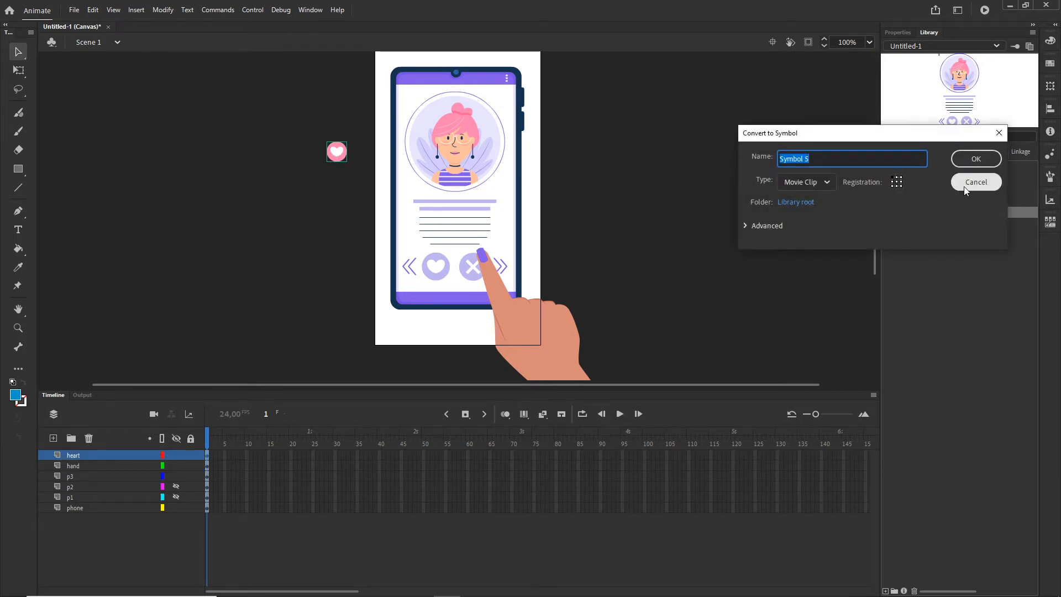
{"action": "type", "text": "heart"}
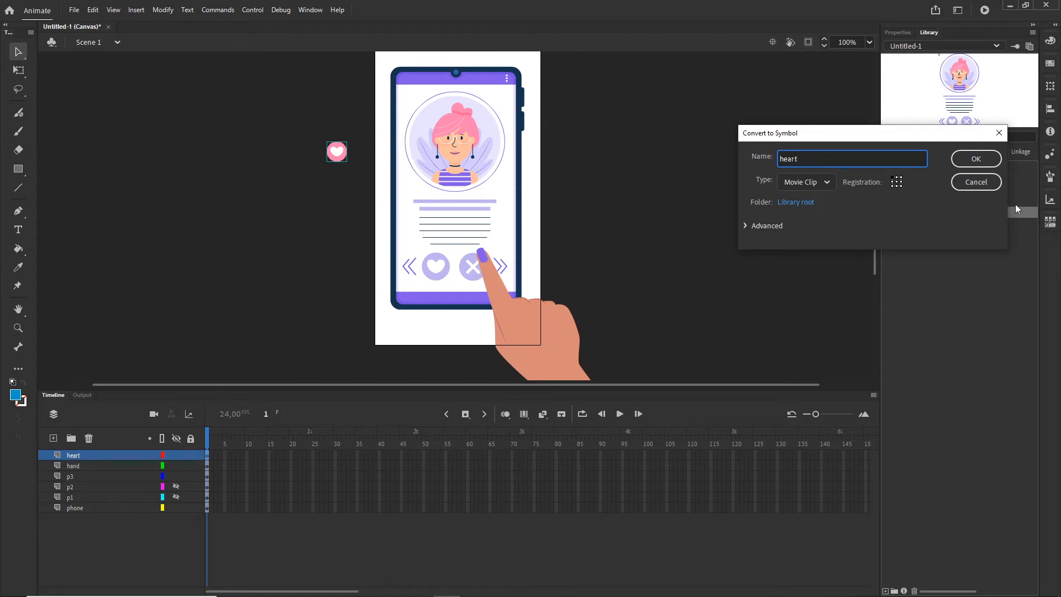
{"action": "left_click", "coordinate": [976, 159]}
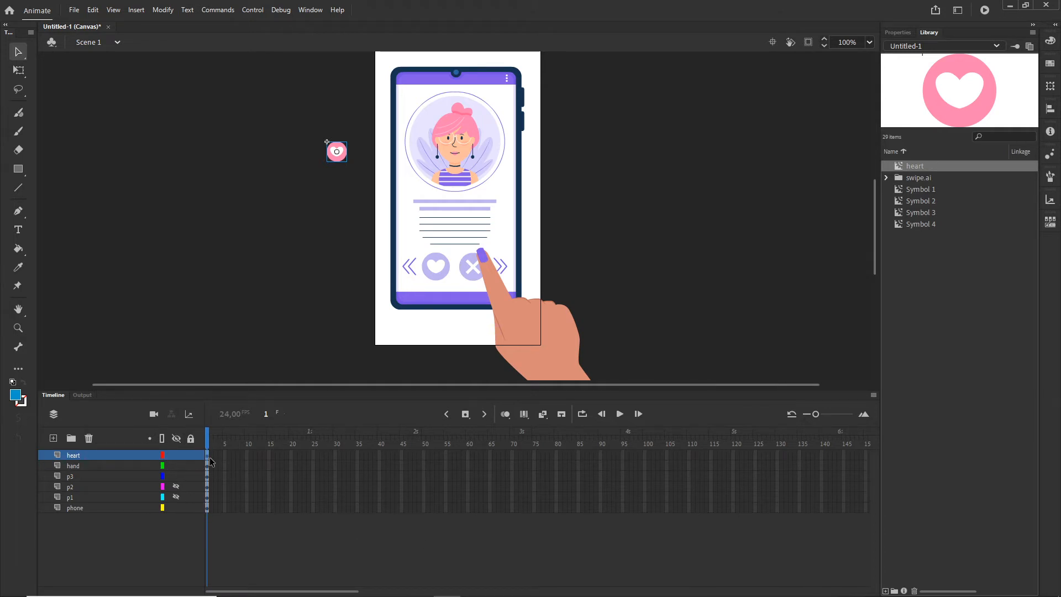
- Extend all six layers to frame 200 by inserting frames, and return the playhead to frame 1
{"action": "left_click_drag", "start_coordinate": [259, 591], "coordinate": [418, 594]}
{"action": "left_click", "coordinate": [592, 507]}
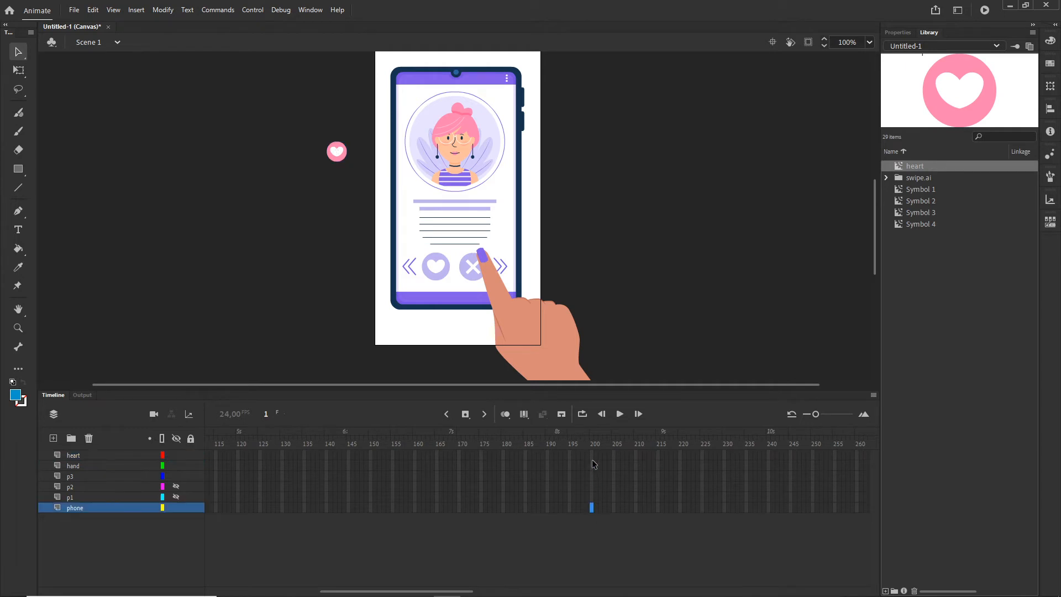
{"action": "left_click", "coordinate": [592, 455], "text": "shift"}
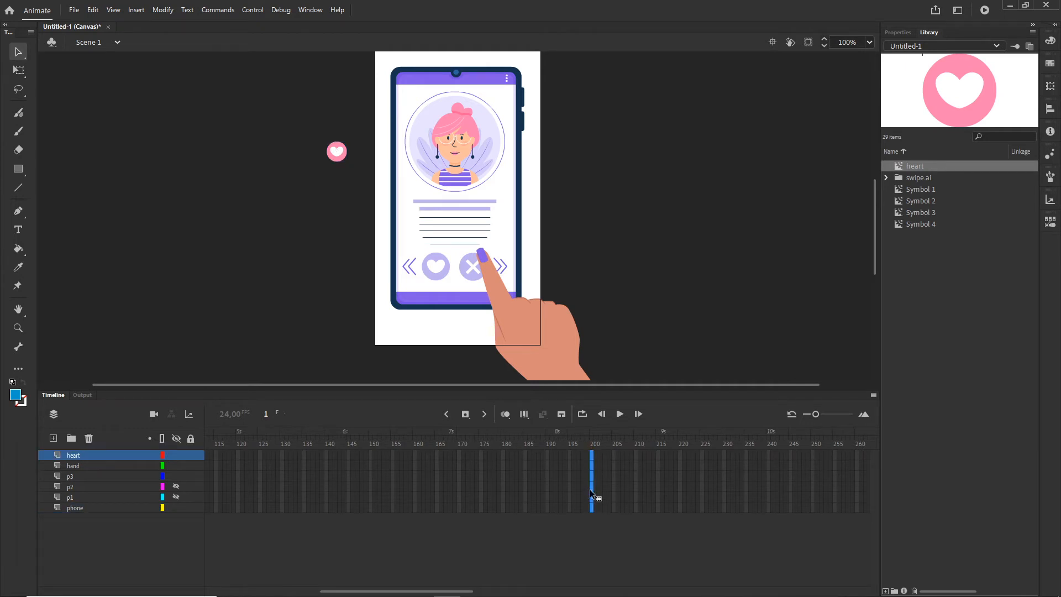
{"action": "right_click", "coordinate": [590, 478]}
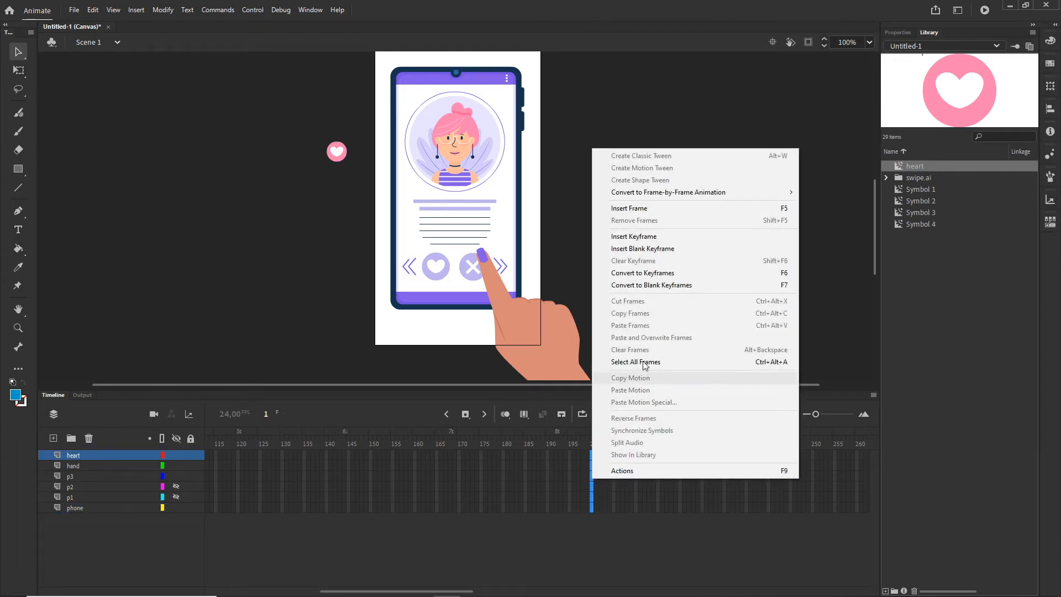
{"action": "left_click", "coordinate": [768, 210]}
{"action": "left_click_drag", "start_coordinate": [593, 445], "coordinate": [58, 423]}
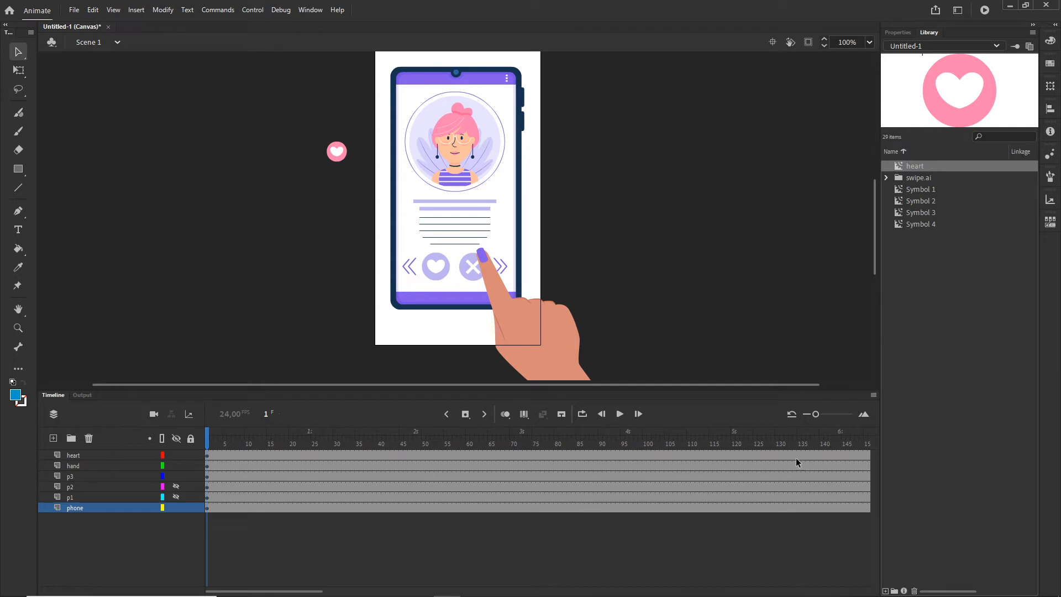
- Nudge the hand left on frame 1 until its fingertip sits between the phone's heart and X buttons
{"action": "left_click", "coordinate": [74, 467]}
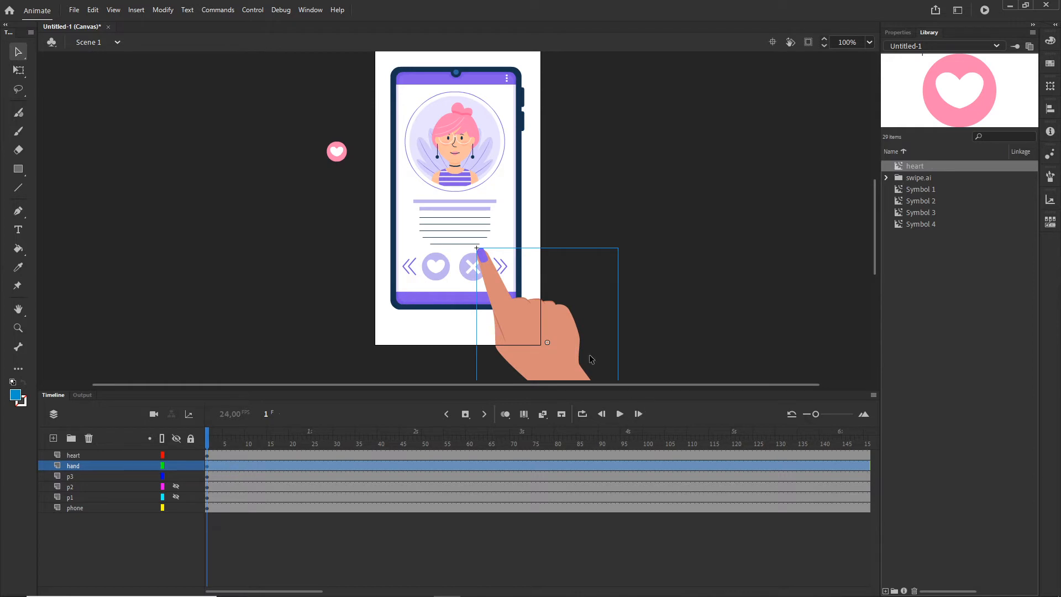
{"action": "key", "text": "Left"}
{"action": "key", "text": "Left"}
{"action": "key", "text": "Left"}
{"action": "key", "text": "Left"}
{"action": "key", "text": "Left"}
{"action": "key", "text": "Left"}
{"action": "key", "text": "Left"}
{"action": "key", "text": "Left"}
{"action": "key", "text": "Left"}
{"action": "key", "text": "Left"}
{"action": "key", "text": "Left"}
{"action": "key", "text": "Left"}
{"action": "key", "text": "Left"}
{"action": "key", "text": "Left"}
{"action": "key", "text": "Left"}
{"action": "key", "text": "Left"}
{"action": "key", "text": "Left"}
{"action": "key", "text": "Left"}
{"action": "key", "text": "Left"}
{"action": "key", "text": "Left"}
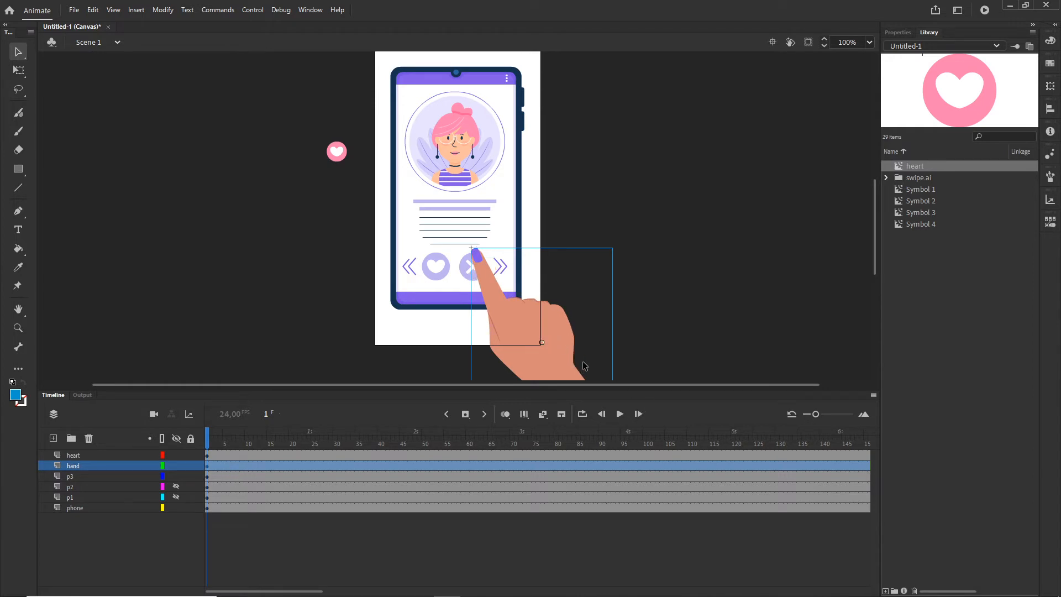
{"action": "key", "text": "Left"}
{"action": "key", "text": "Left"}
{"action": "key", "text": "Left"}
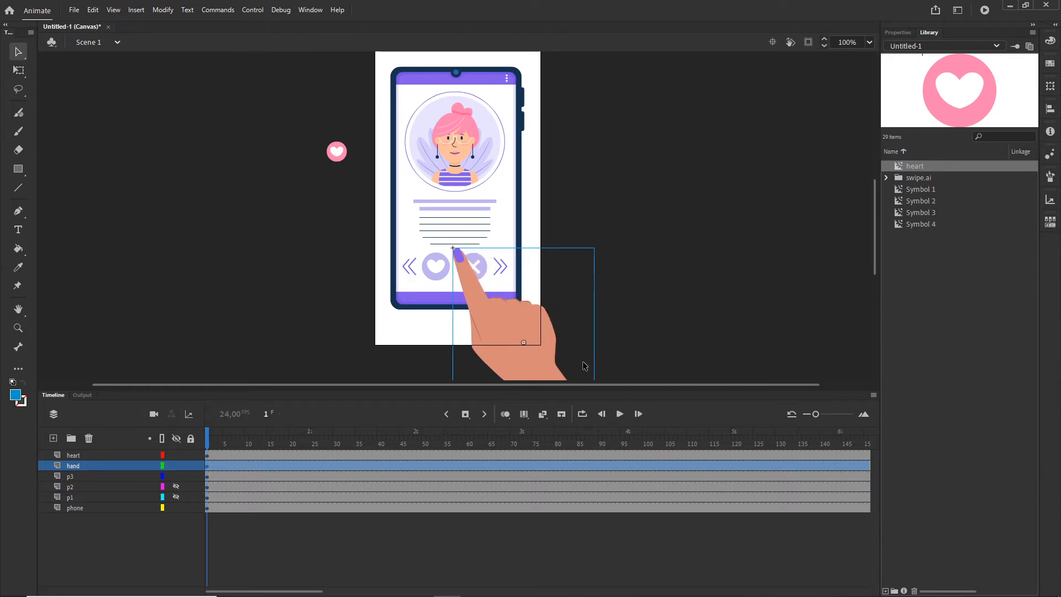
- Insert a keyframe at frame 15 on the hand layer and scrub through the frames before it
{"action": "left_click", "coordinate": [269, 466]}
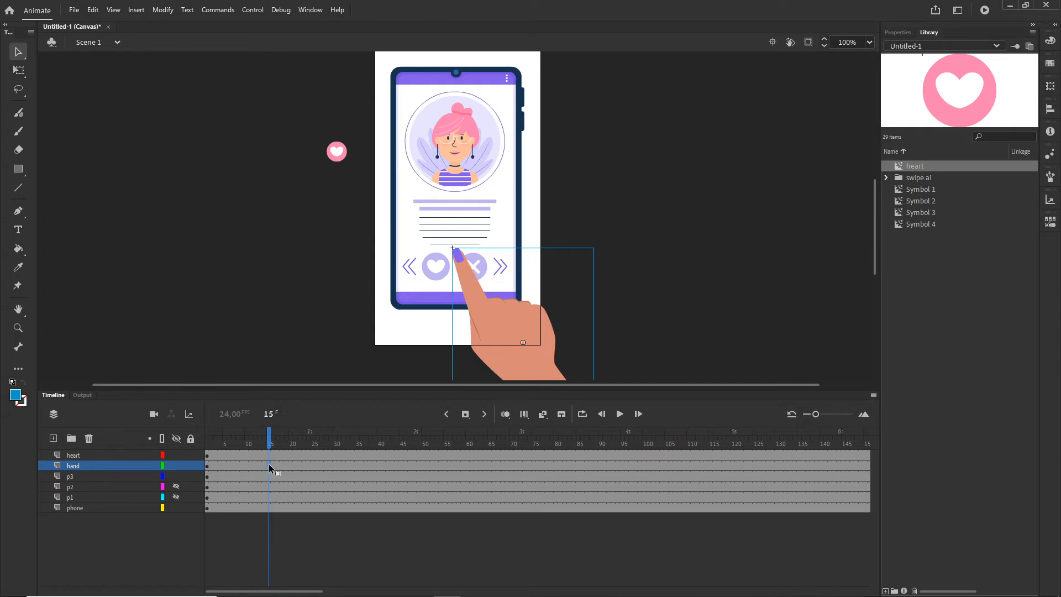
{"action": "right_click", "coordinate": [269, 464]}
{"action": "left_click", "coordinate": [317, 223]}
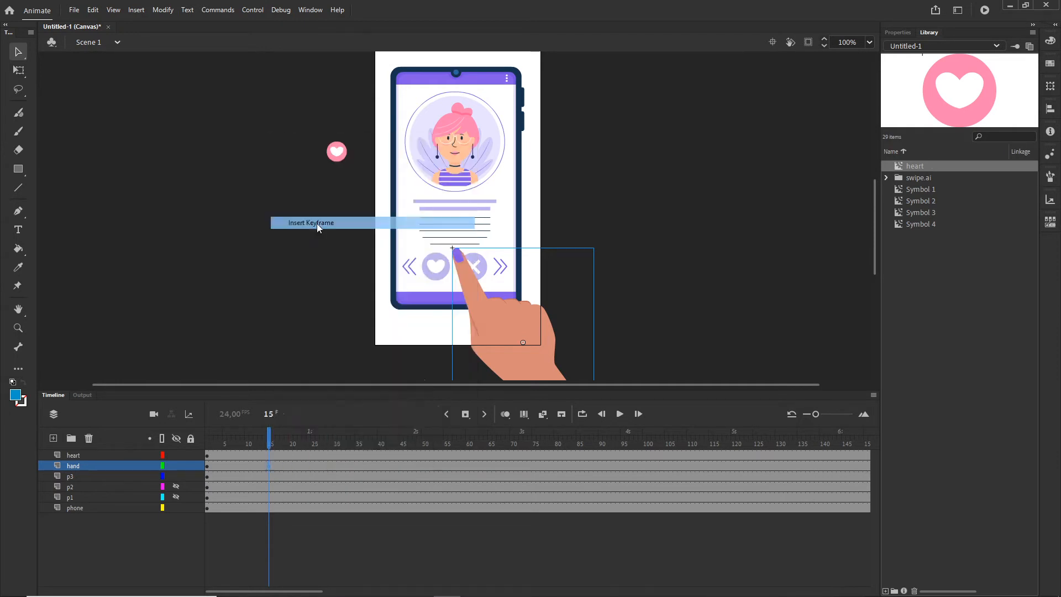
{"action": "left_click", "coordinate": [270, 438]}
{"action": "left_click", "coordinate": [244, 466]}
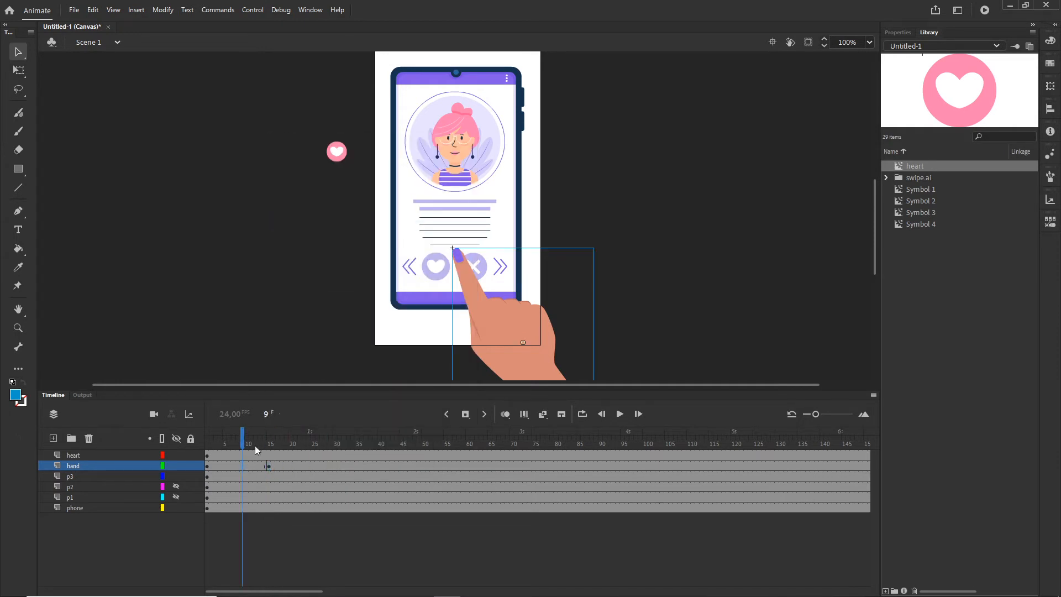
{"action": "left_click_drag", "start_coordinate": [244, 438], "coordinate": [269, 439]}
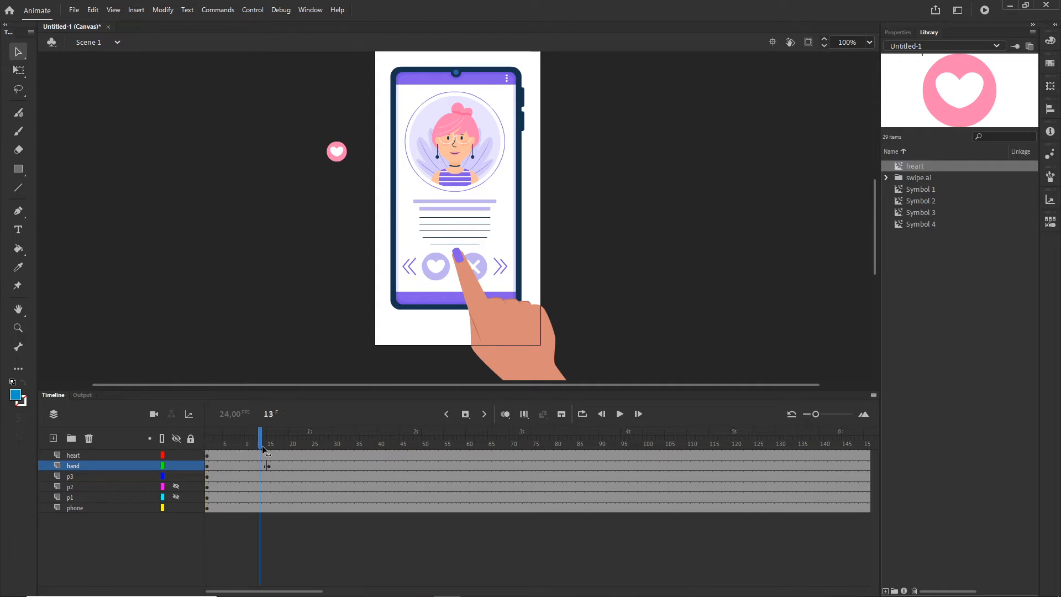
- Add a keyframe at frame 23 on the hand layer and move the hand left so its fingertip covers the phone's heart button
{"action": "left_click", "coordinate": [305, 465]}
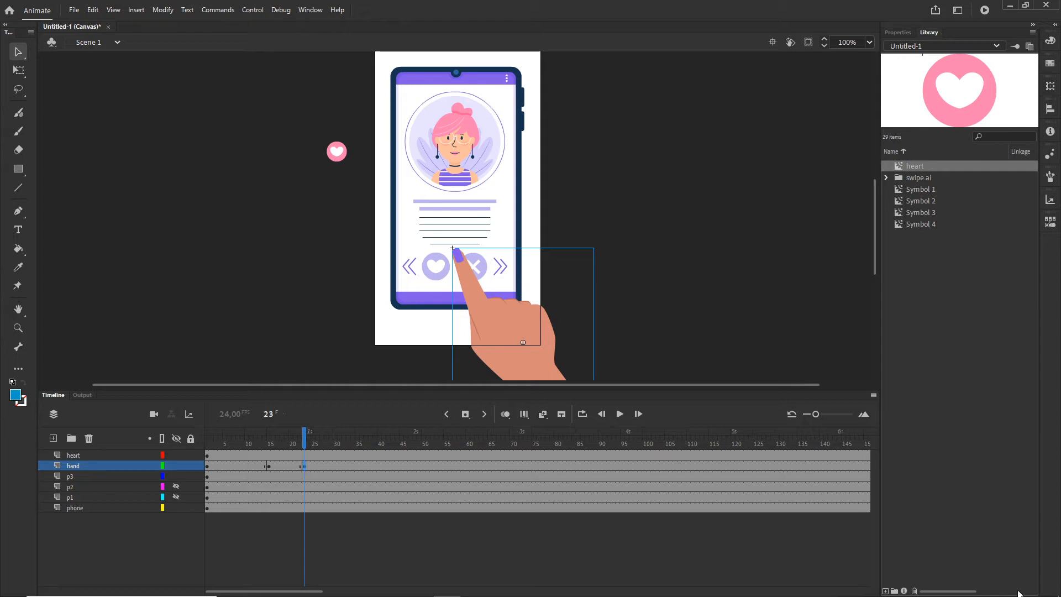
{"action": "key", "text": "shift+Left"}
{"action": "key", "text": "shift+Left"}
{"action": "key", "text": "shift+Left"}
{"action": "key", "text": "shift+Left"}
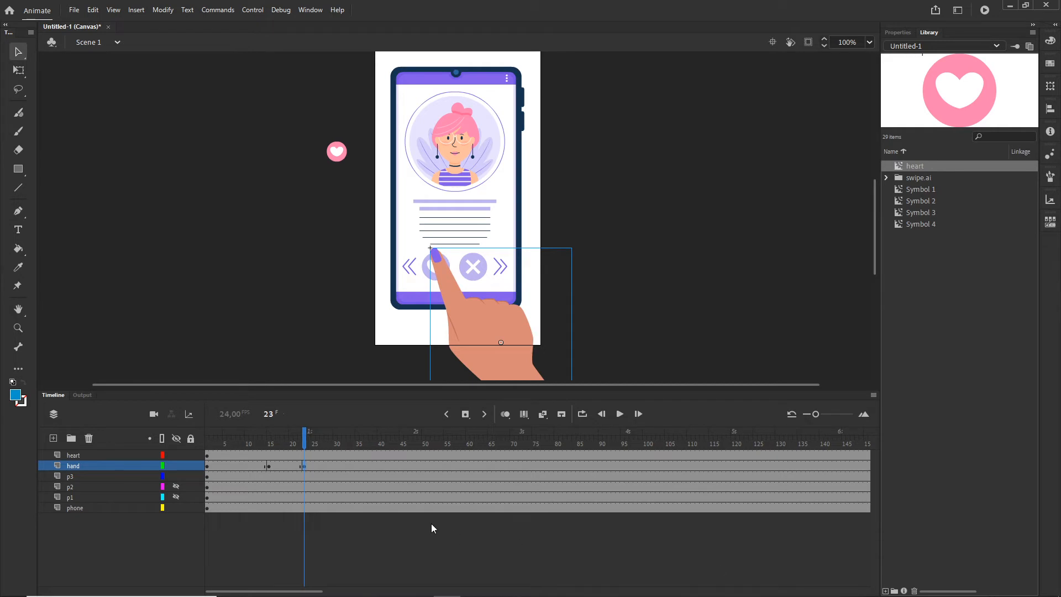
- Copy the hand's frame 15 keyframe to frame 31, and create classic tweens between frames 15, 23 and 31
{"action": "left_click", "coordinate": [269, 468]}
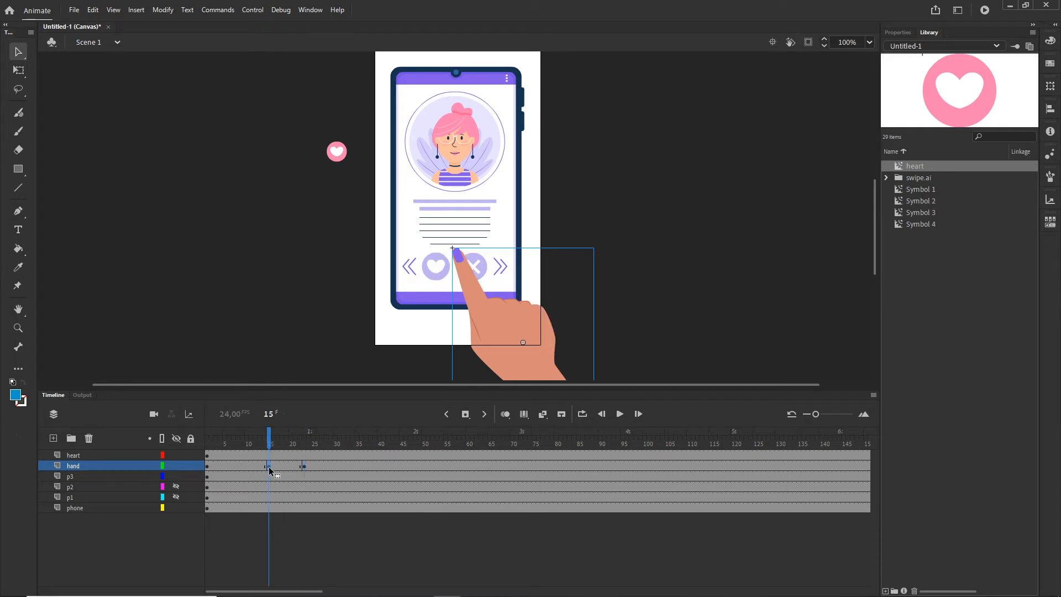
{"action": "left_click_drag", "start_coordinate": [325, 467], "coordinate": [340, 466]}
{"action": "left_click", "coordinate": [323, 463]}
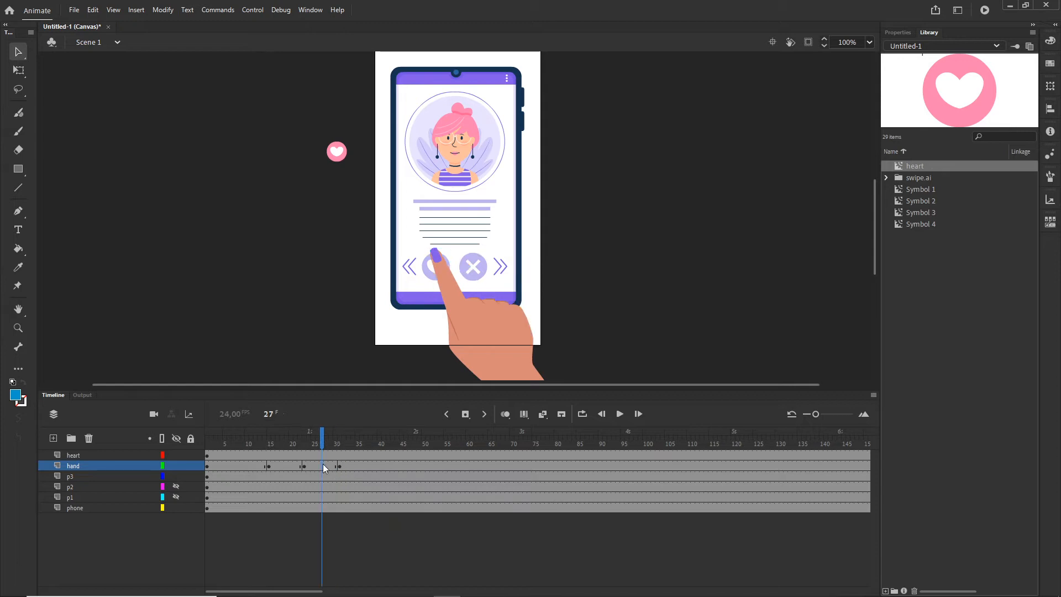
{"action": "left_click", "coordinate": [284, 466], "text": "shift"}
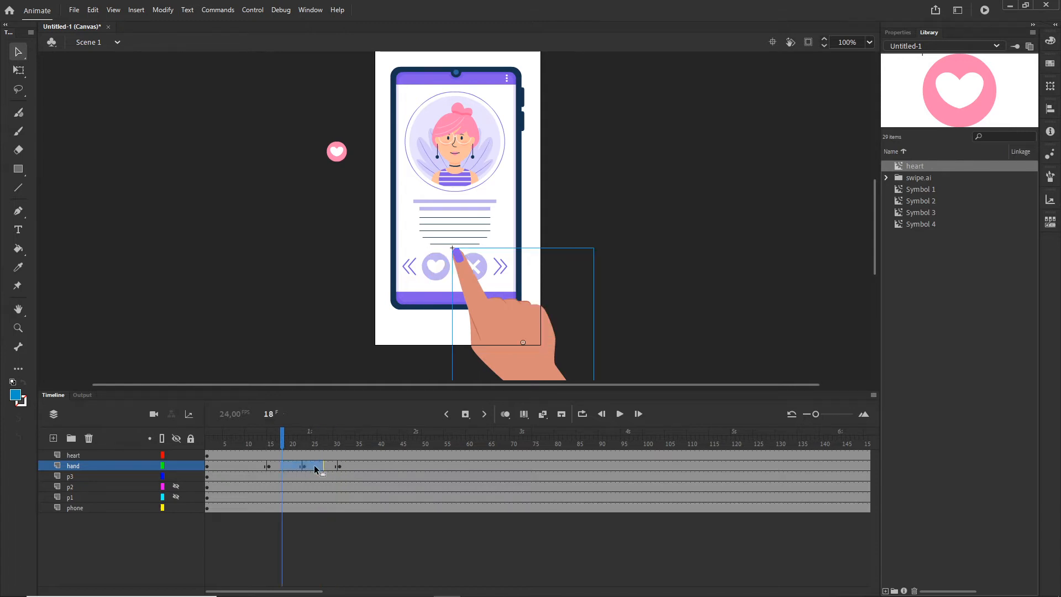
{"action": "right_click", "coordinate": [314, 466]}
{"action": "left_click", "coordinate": [354, 142]}
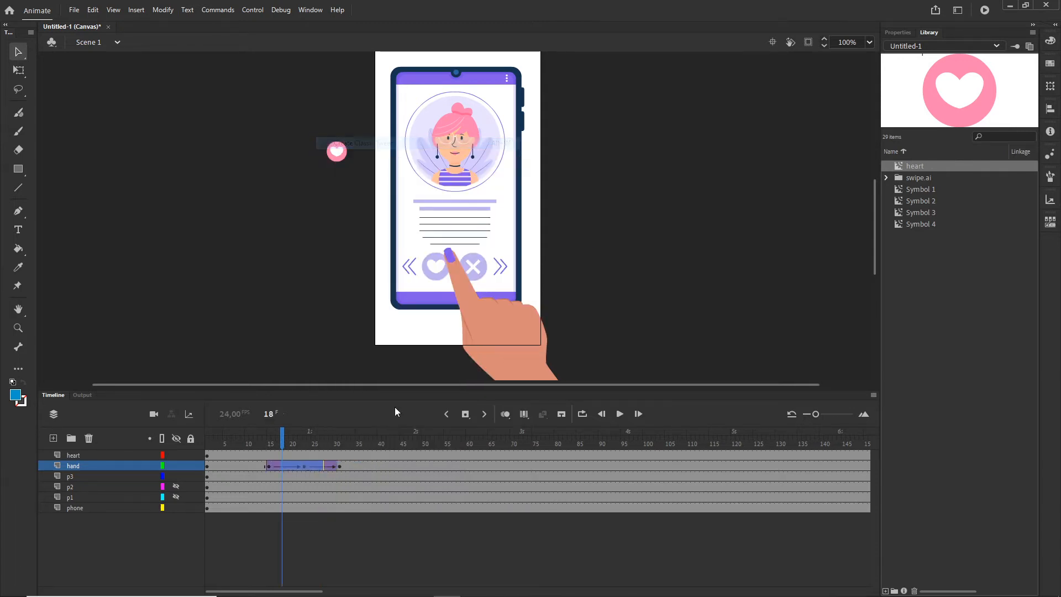
{"action": "left_click_drag", "start_coordinate": [283, 438], "coordinate": [269, 438]}
{"action": "left_click", "coordinate": [481, 294]}
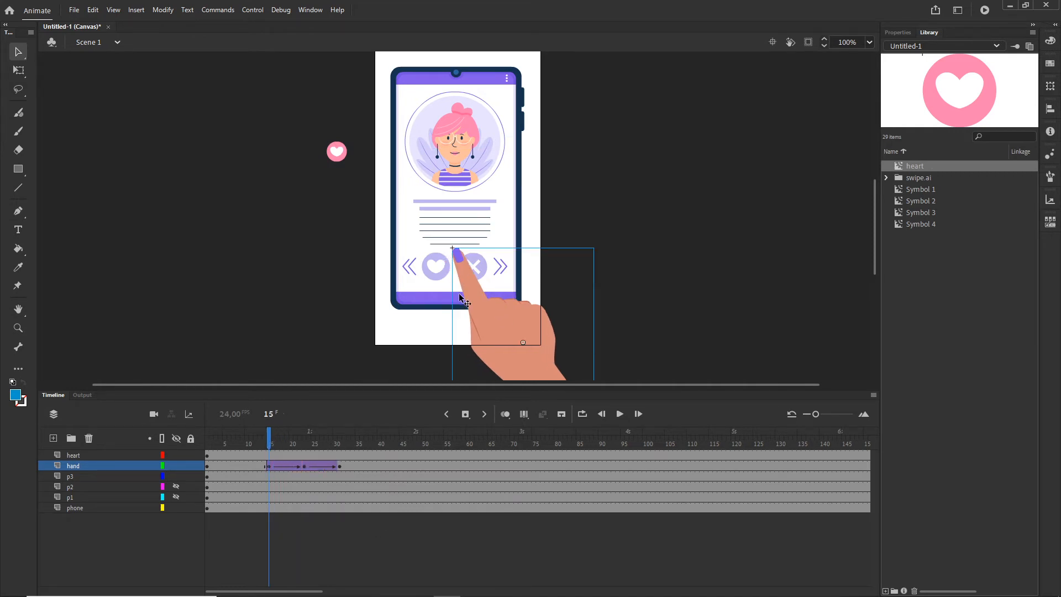
{"action": "left_click_drag", "start_coordinate": [275, 436], "coordinate": [341, 439]}
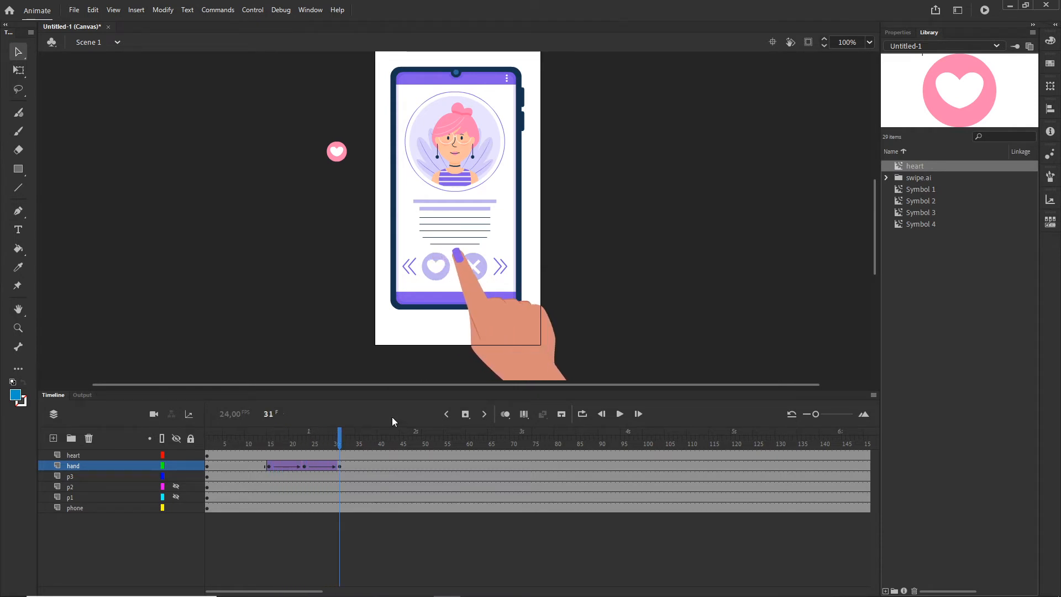
- Apply the Quad Ease In Out effect to the hand layer's classic tweens starting at frames 15 and 23
{"action": "left_click", "coordinate": [270, 467]}
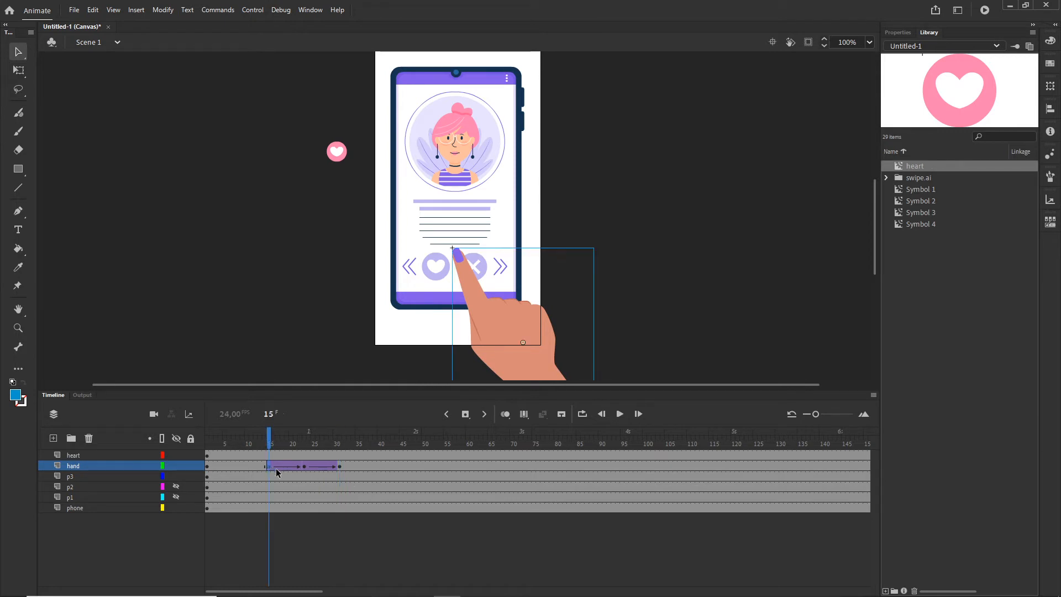
{"action": "left_click", "coordinate": [304, 465]}
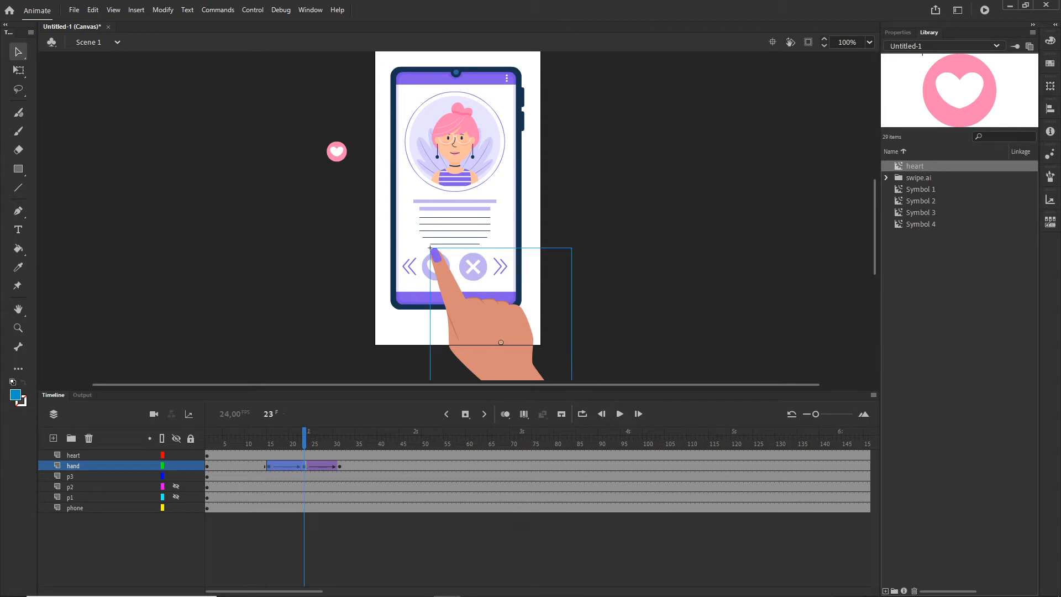
{"action": "left_click", "coordinate": [898, 33]}
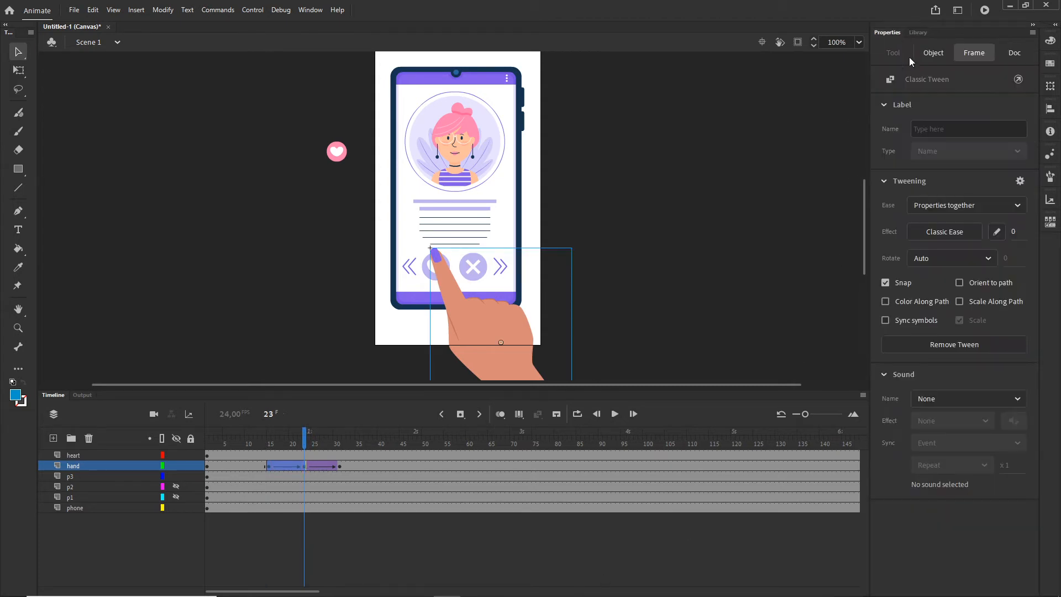
{"action": "left_click", "coordinate": [945, 231]}
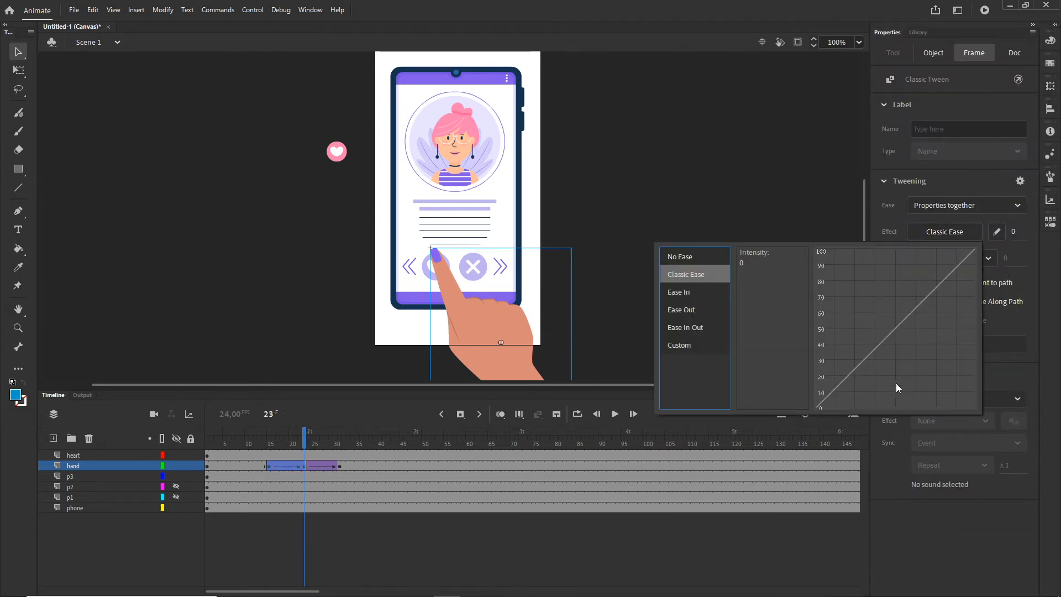
{"action": "left_click", "coordinate": [681, 326]}
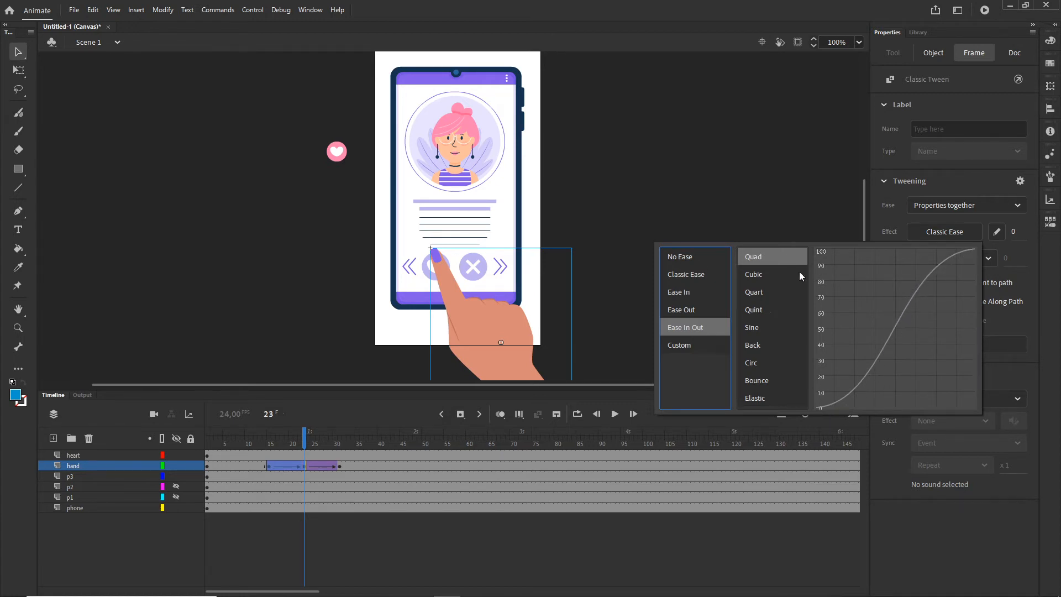
{"action": "left_click", "coordinate": [758, 256]}
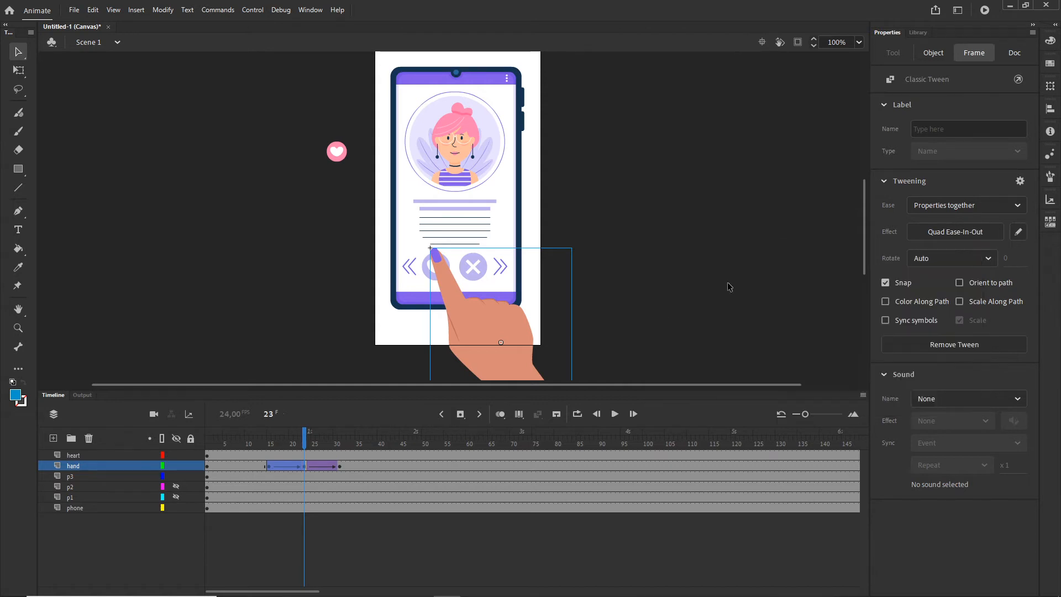
{"action": "mouse_move", "coordinate": [306, 437]}
{"action": "left_mouse_down"}
{"action": "mouse_move", "coordinate": [268, 439]}
{"action": "mouse_move", "coordinate": [314, 443]}
{"action": "left_mouse_up"}
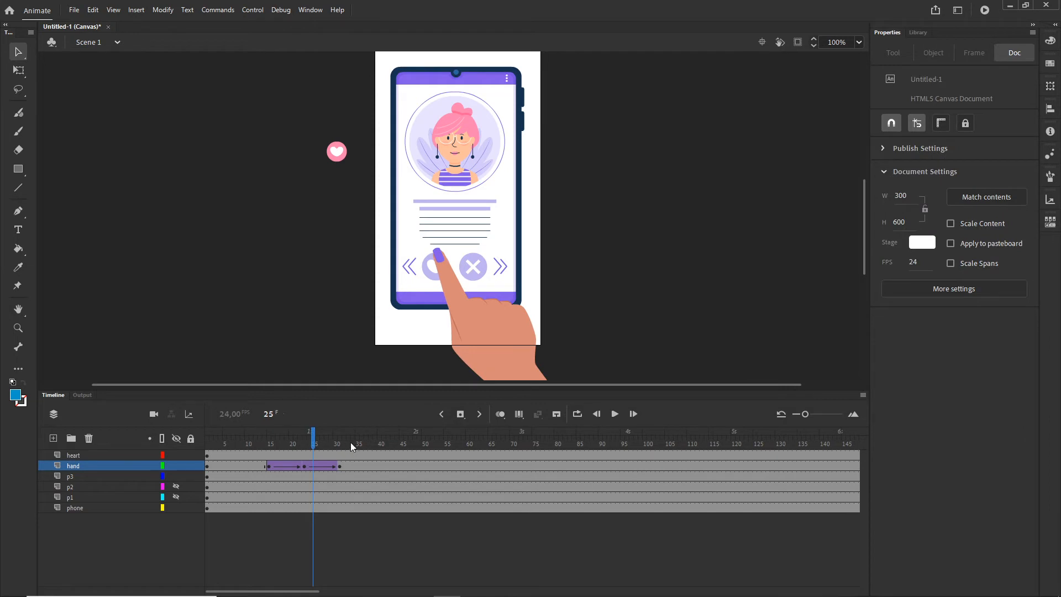
- Add keyframes at frames 16 and 30 on the p1 layer
{"action": "left_click", "coordinate": [73, 499]}
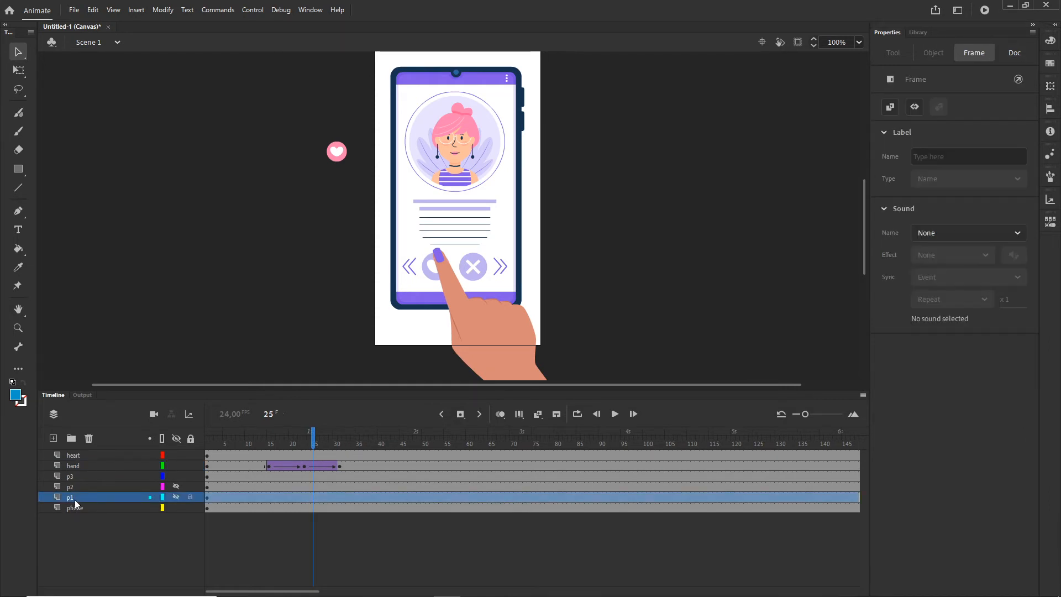
{"action": "left_click", "coordinate": [273, 495]}
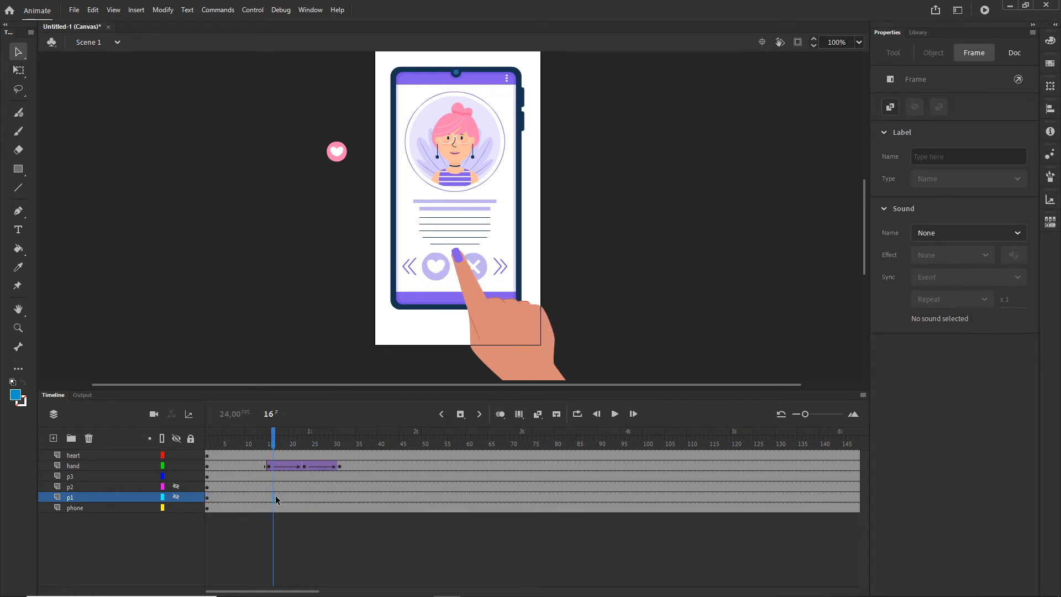
{"action": "key", "text": "F6"}
{"action": "left_click_drag", "start_coordinate": [274, 445], "coordinate": [244, 445]}
{"action": "left_click_drag", "start_coordinate": [221, 497], "coordinate": [249, 502]}
{"action": "left_click", "coordinate": [263, 525]}
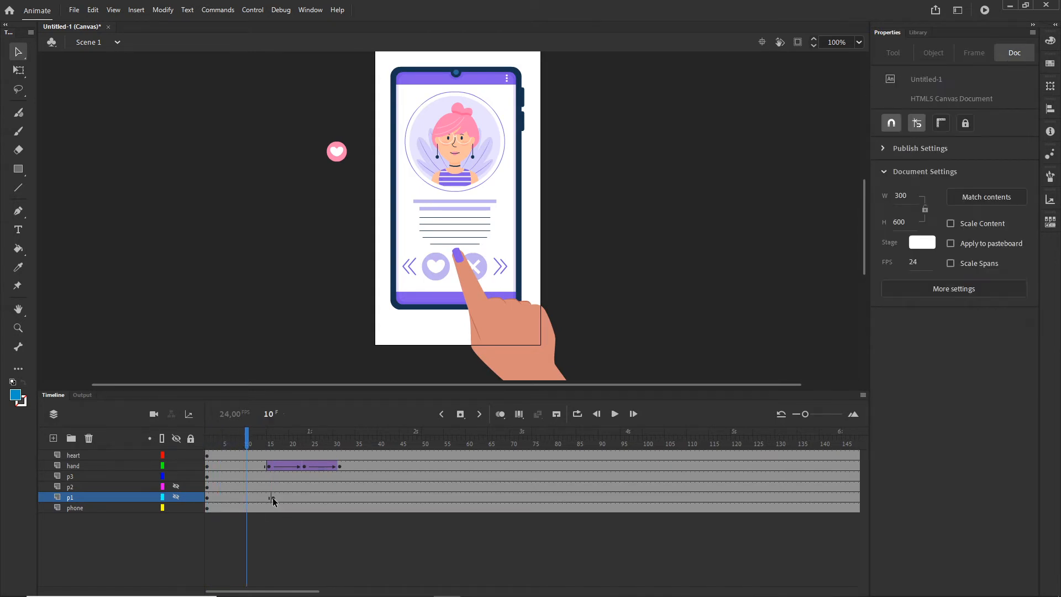
{"action": "left_click", "coordinate": [273, 498]}
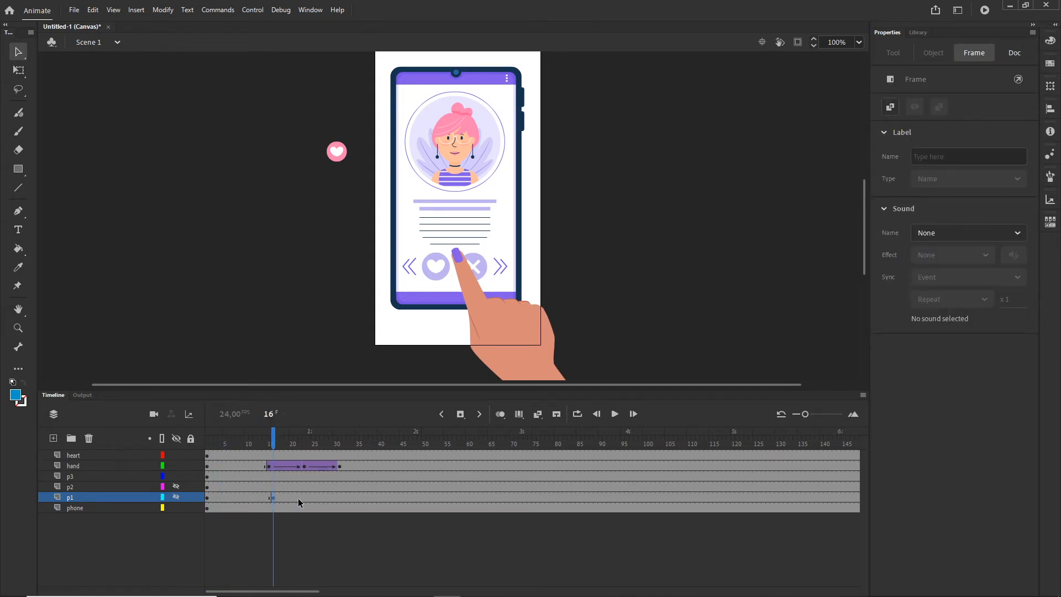
{"action": "left_click", "coordinate": [335, 496]}
{"action": "left_click", "coordinate": [355, 520]}
{"action": "left_click", "coordinate": [336, 497]}
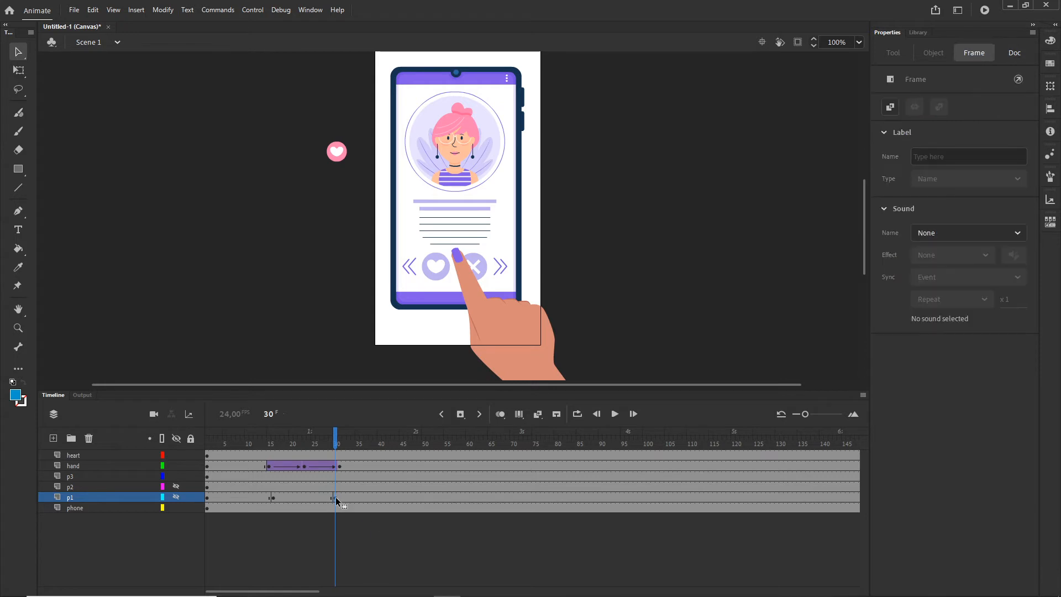
- Show the p1 and p2 layers with p3 hidden, and move the p1 profile at frame 30 left until it clears the phone's screen
{"action": "left_click", "coordinate": [175, 486]}
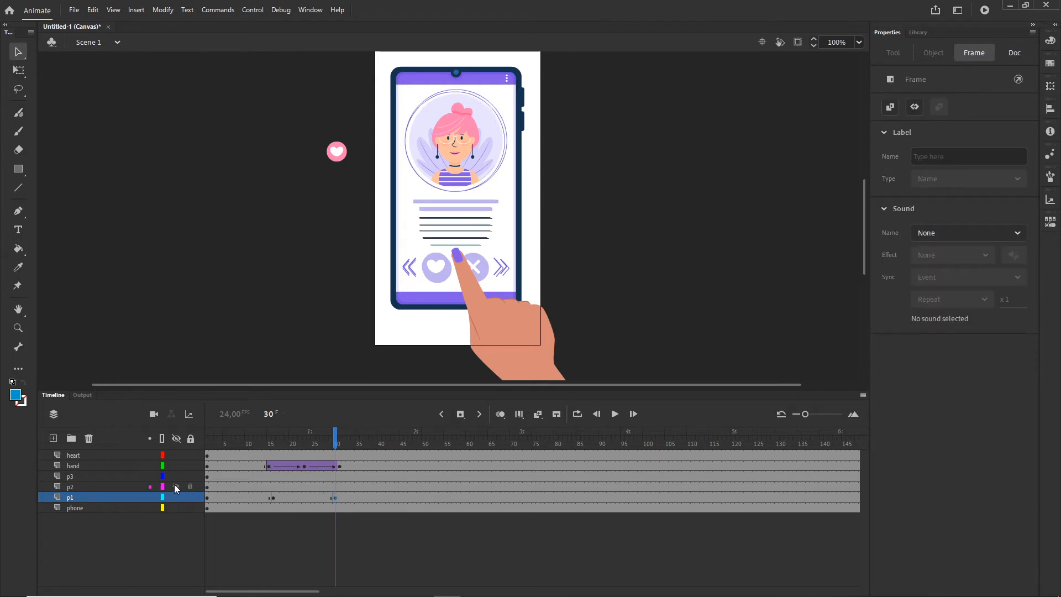
{"action": "left_click", "coordinate": [359, 555]}
{"action": "left_click", "coordinate": [336, 497]}
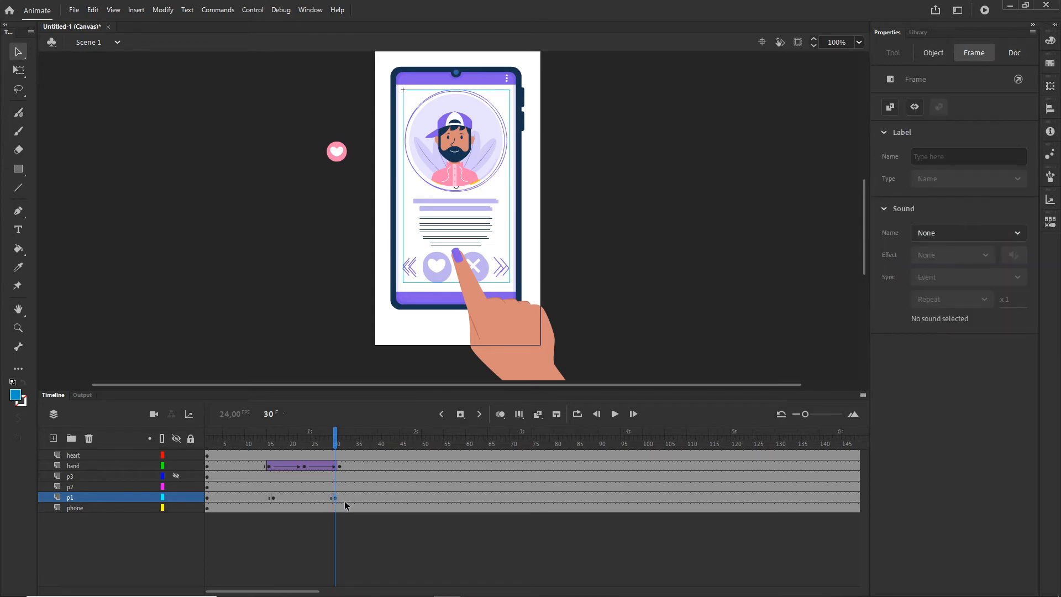
{"action": "key", "text": "shift+Left"}
{"action": "key", "text": "shift+Left"}
{"action": "key", "text": "shift+Left"}
{"action": "key", "text": "shift+Left"}
{"action": "key", "text": "shift+Left"}
{"action": "key", "text": "shift+Left"}
{"action": "key", "text": "shift+Left"}
{"action": "key", "text": "shift+Left"}
{"action": "key", "text": "shift+Left"}
{"action": "key", "text": "shift+Left"}
{"action": "key", "text": "shift+Left"}
{"action": "key", "text": "shift+Left"}
{"action": "key", "text": "shift+Left"}
{"action": "key", "text": "shift+Left"}
{"action": "key", "text": "shift+Left"}
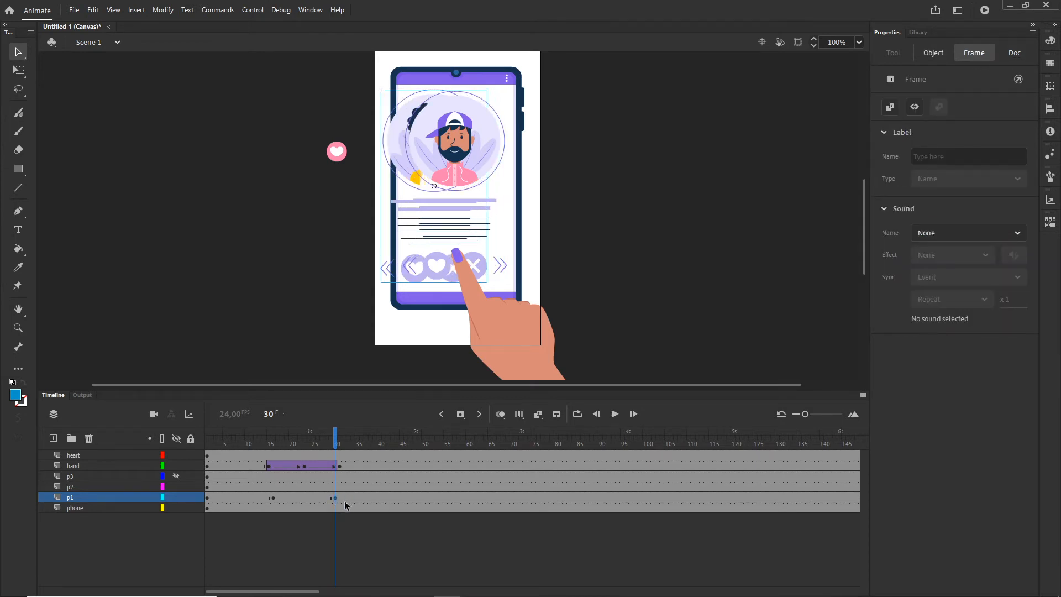
{"action": "key", "text": "shift+Left"}
{"action": "key", "text": "shift+Left"}
{"action": "key", "text": "shift+Left"}
{"action": "key", "text": "shift+Left"}
{"action": "key", "text": "shift+Left"}
{"action": "key", "text": "shift+Left"}
{"action": "key", "text": "shift+Left"}
{"action": "key", "text": "shift+Left"}
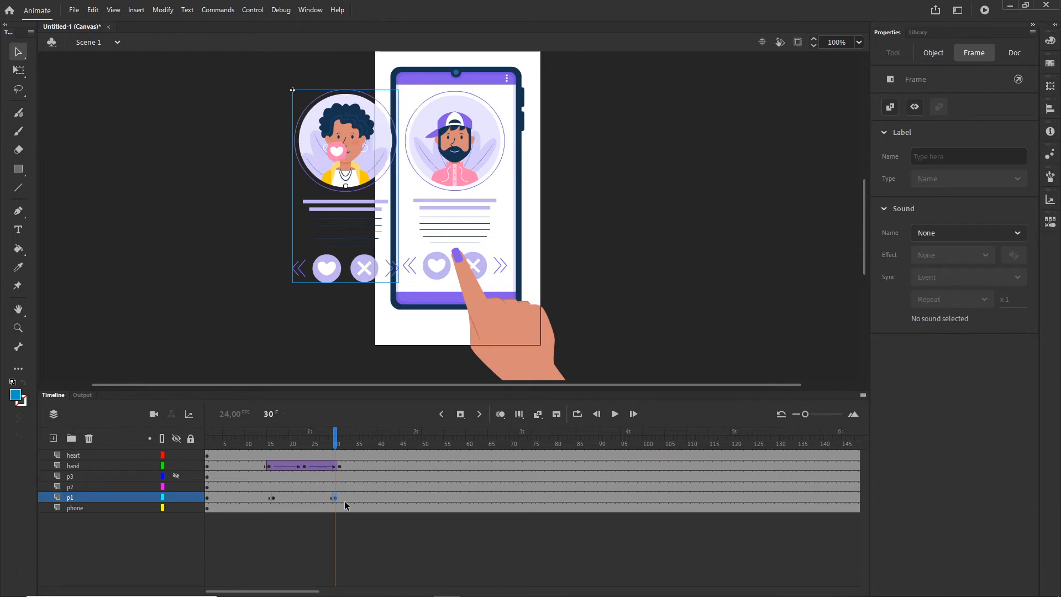
- Hide the p2 layer and create a classic tween between frames 16 and 30 on the p1 layer
{"action": "left_click", "coordinate": [176, 486]}
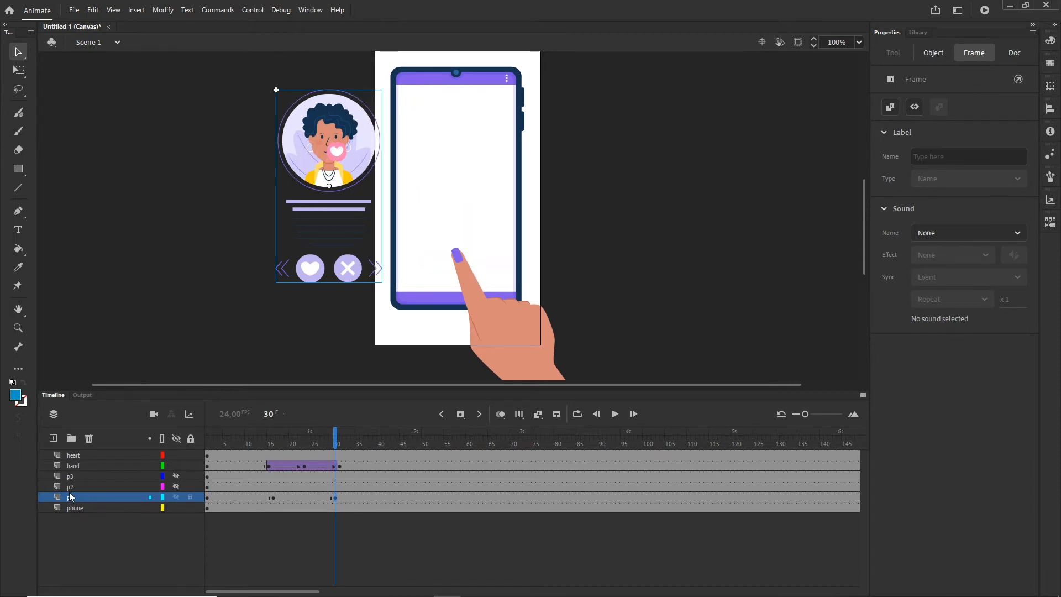
{"action": "left_click_drag", "start_coordinate": [335, 443], "coordinate": [264, 441]}
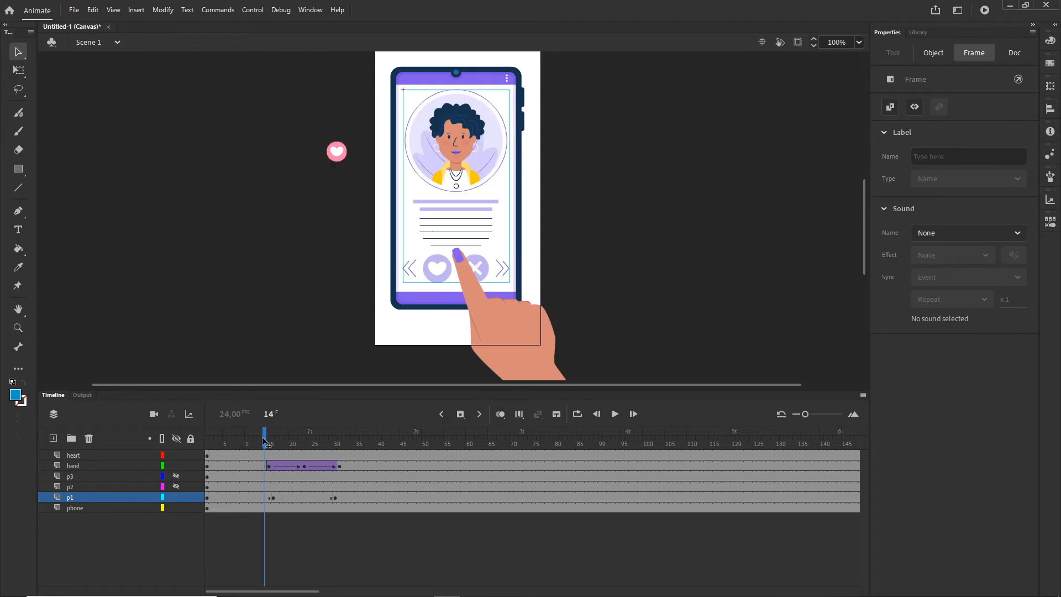
{"action": "left_click", "coordinate": [273, 496]}
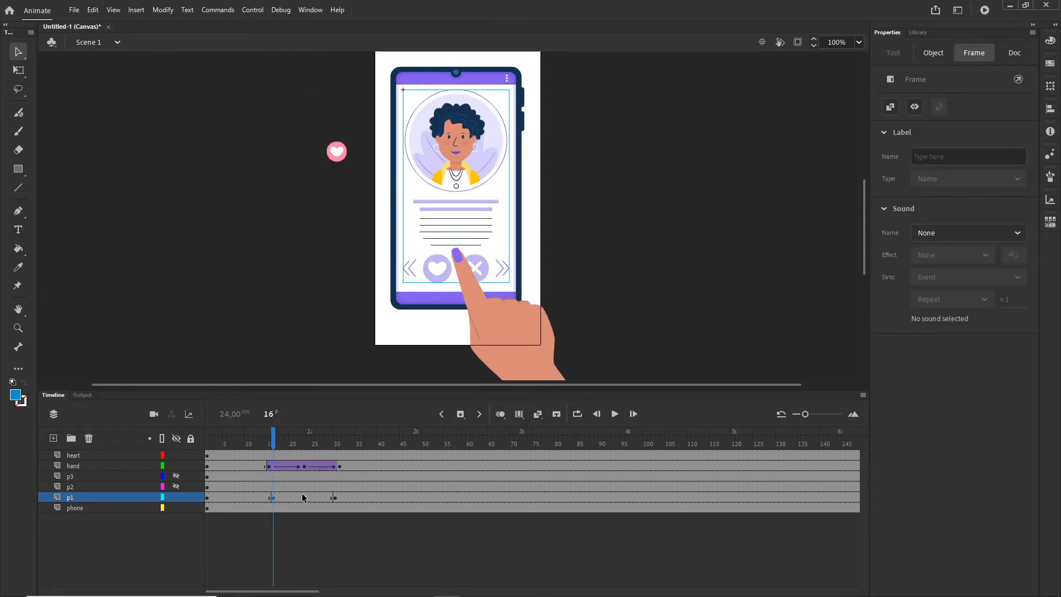
{"action": "left_click", "coordinate": [334, 497]}
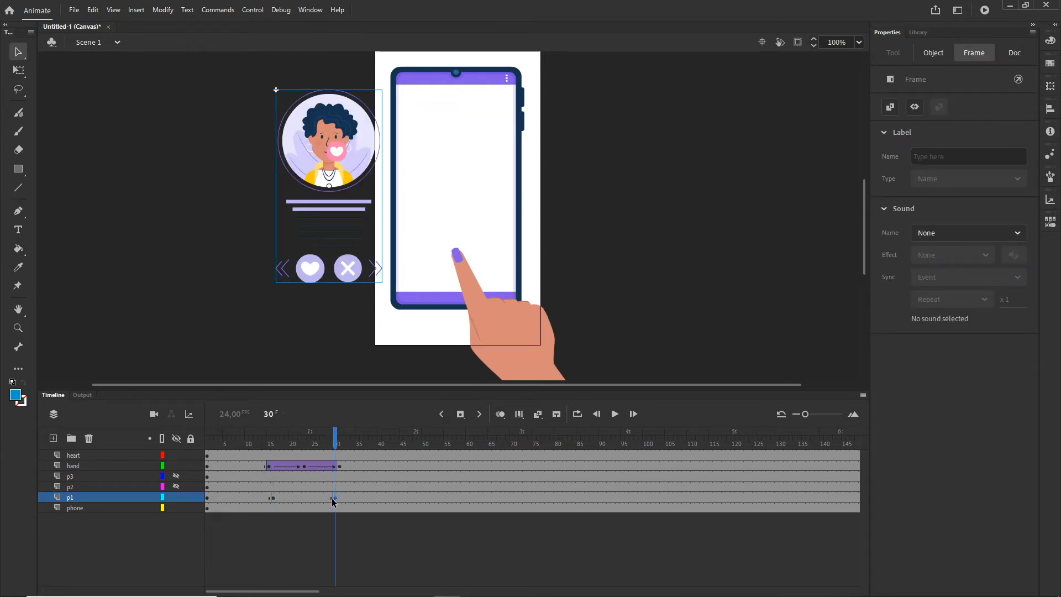
{"action": "right_click", "coordinate": [299, 497]}
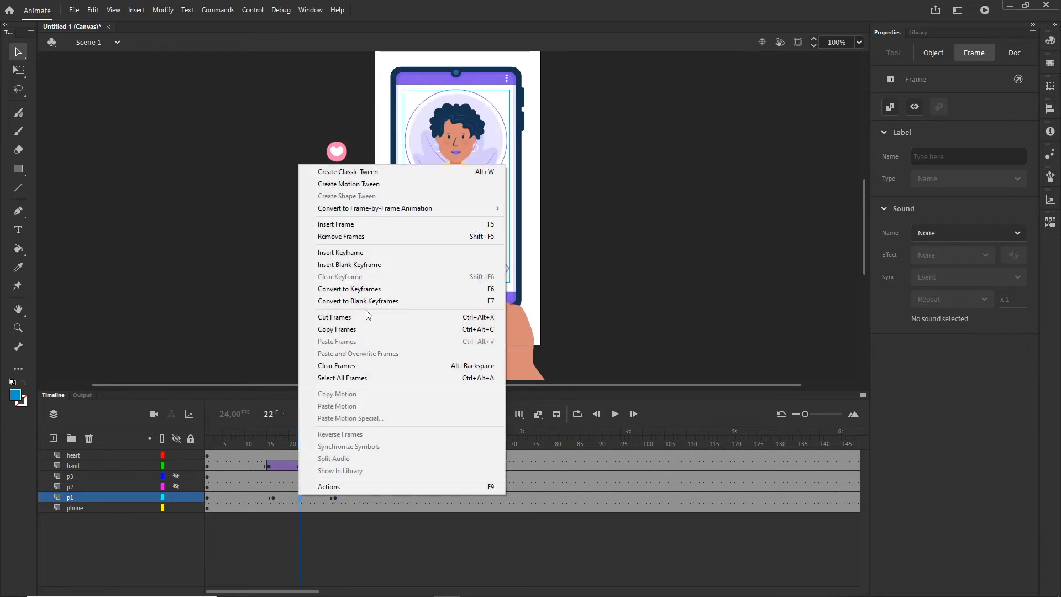
{"action": "left_click", "coordinate": [349, 172]}
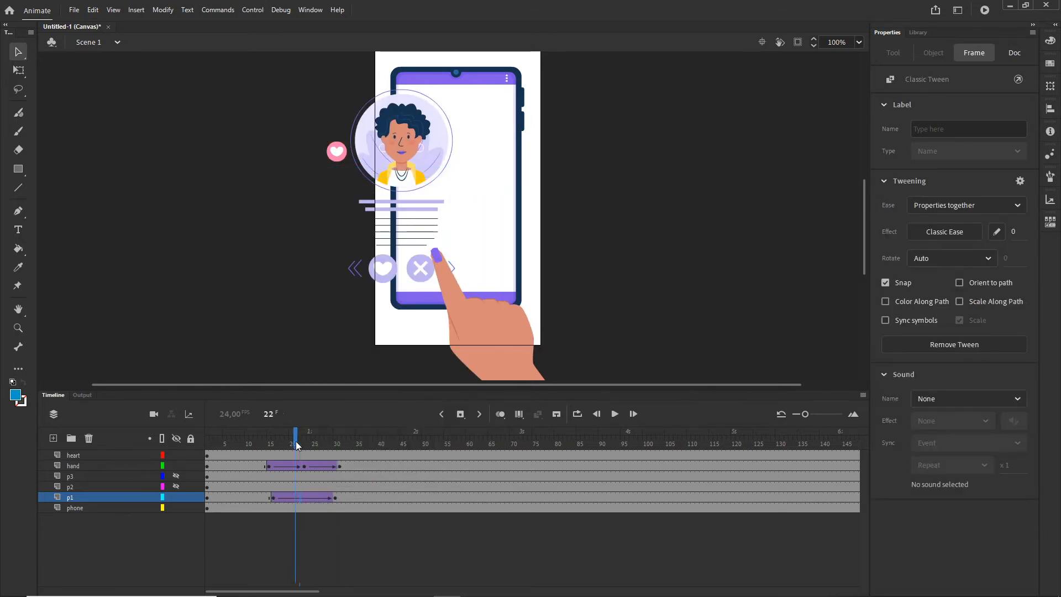
{"action": "mouse_move", "coordinate": [296, 441]}
{"action": "left_mouse_down"}
{"action": "mouse_move", "coordinate": [242, 443]}
{"action": "mouse_move", "coordinate": [309, 445]}
{"action": "left_mouse_up"}
- Apply the Quad Ease In Out effect to the p1 layer's classic tween
{"action": "left_click", "coordinate": [274, 499]}
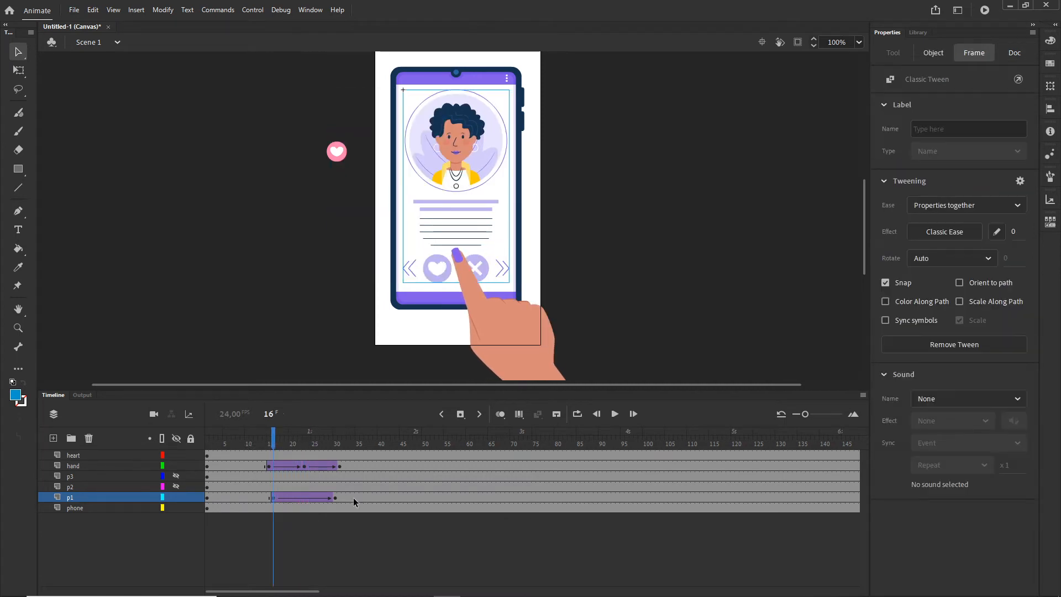
{"action": "left_click", "coordinate": [945, 231]}
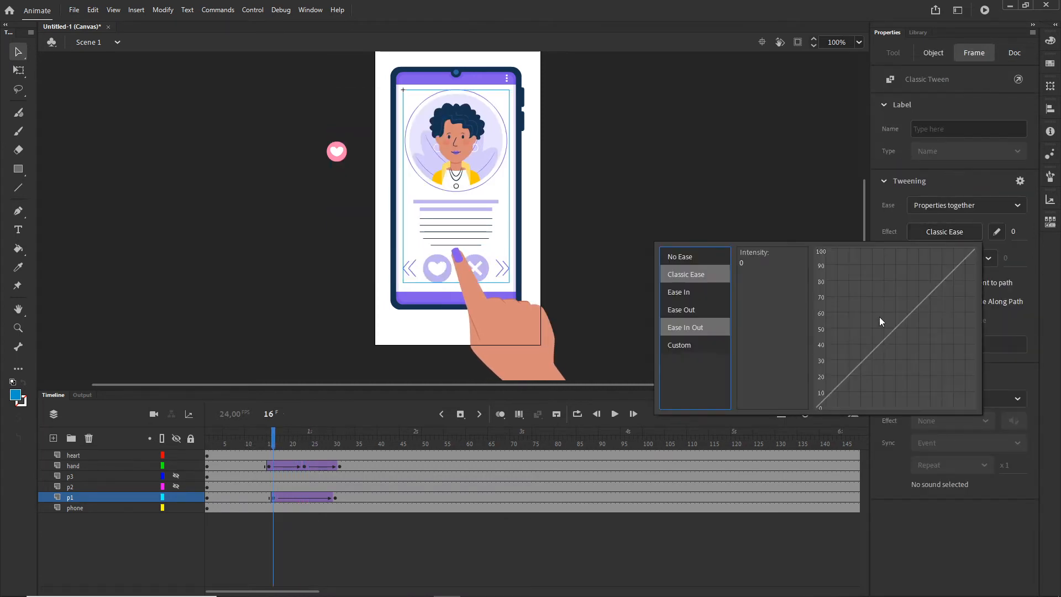
{"action": "left_click", "coordinate": [695, 334]}
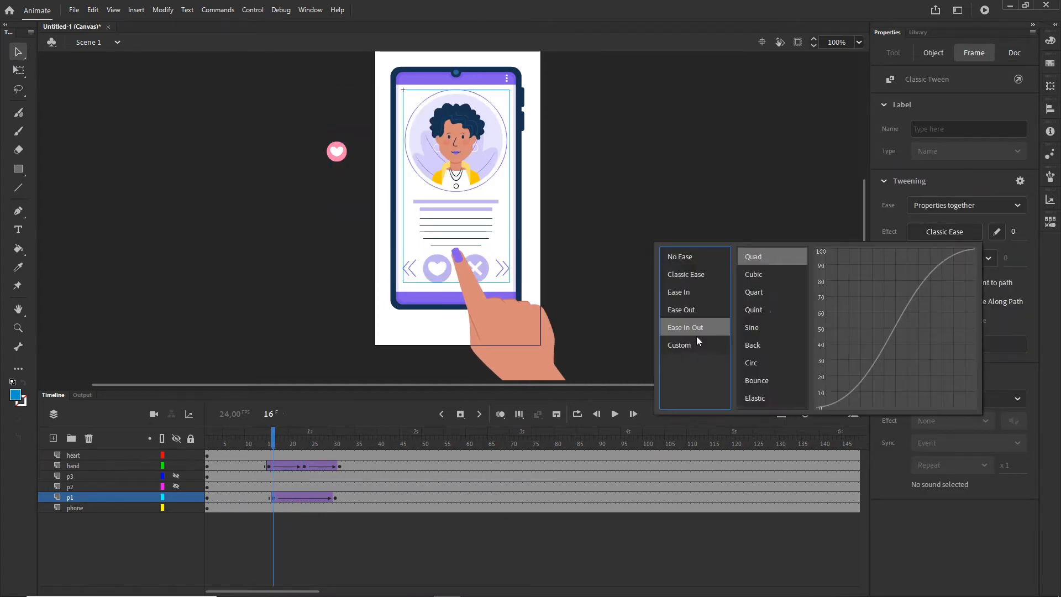
{"action": "left_click", "coordinate": [754, 255]}
- Move the p1 tween's end keyframe to frame 33 and scrub back to check its timing against the hand
{"action": "left_click", "coordinate": [337, 499]}
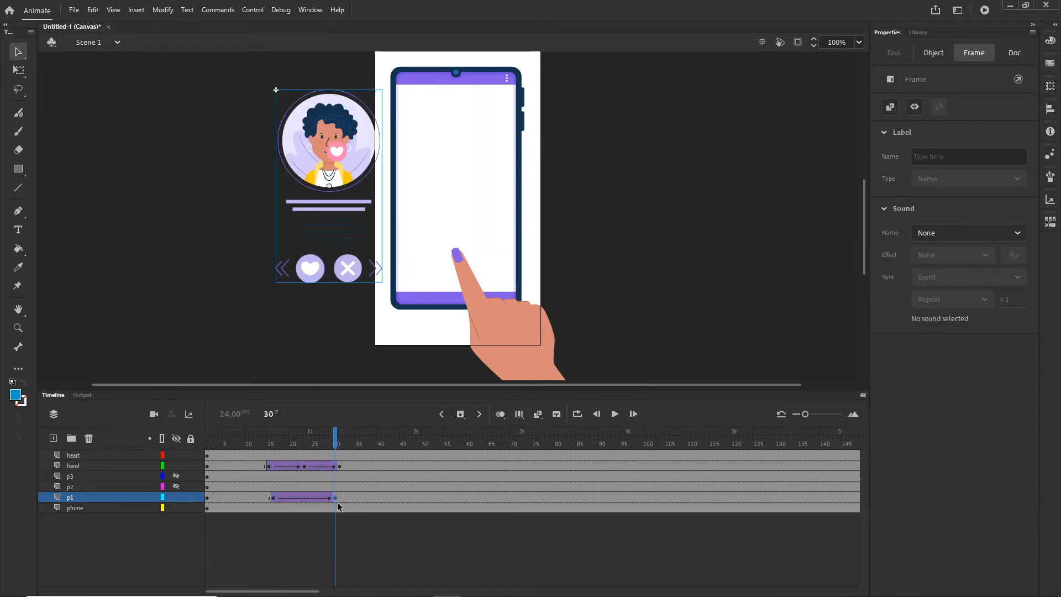
{"action": "left_click_drag", "start_coordinate": [340, 496], "coordinate": [348, 497]}
{"action": "left_click", "coordinate": [353, 439]}
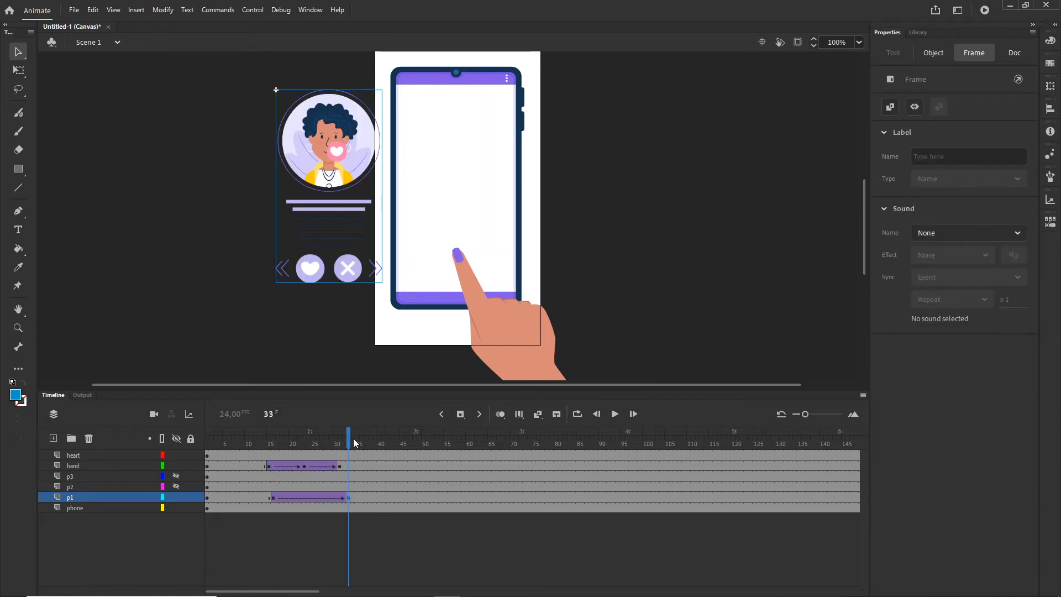
{"action": "left_click_drag", "start_coordinate": [348, 439], "coordinate": [268, 440]}
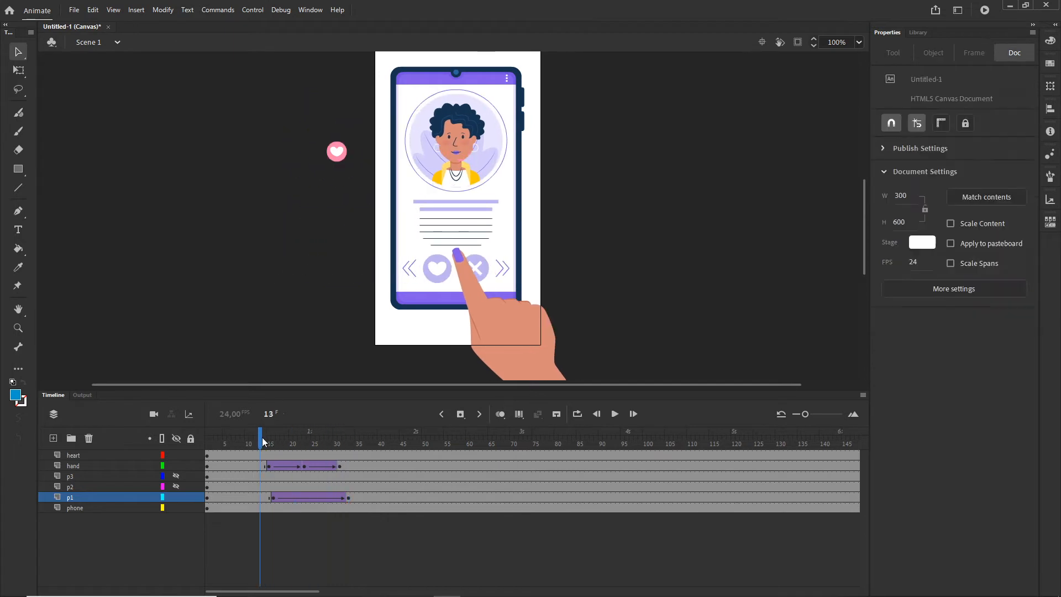
{"action": "left_click", "coordinate": [269, 467]}
{"action": "left_click", "coordinate": [264, 497]}
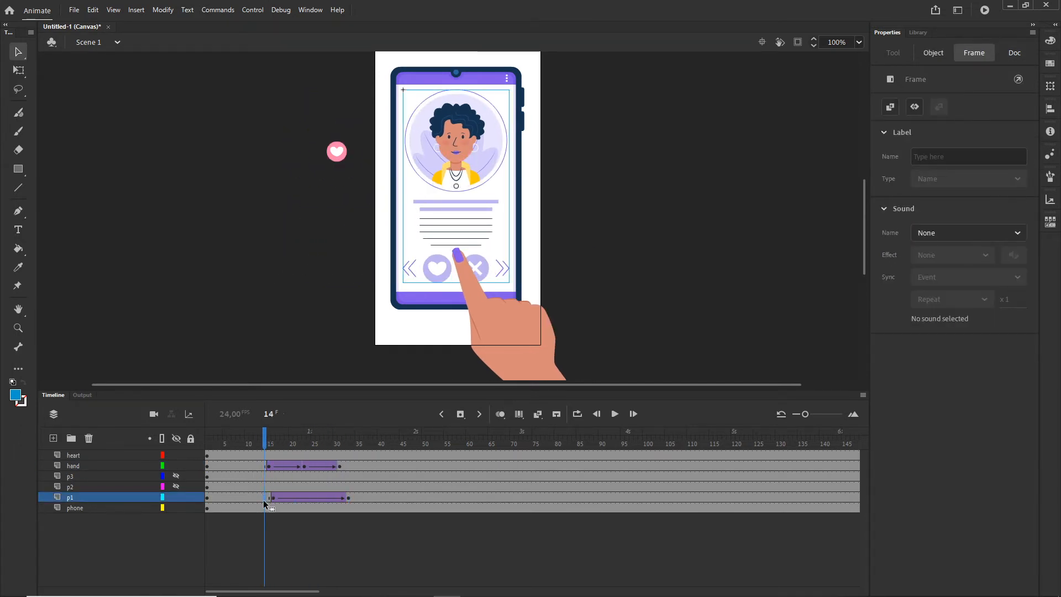
- Check the existing swipe animation between frames 15 and 31, and make the p2 layer visible
{"action": "left_click", "coordinate": [266, 437]}
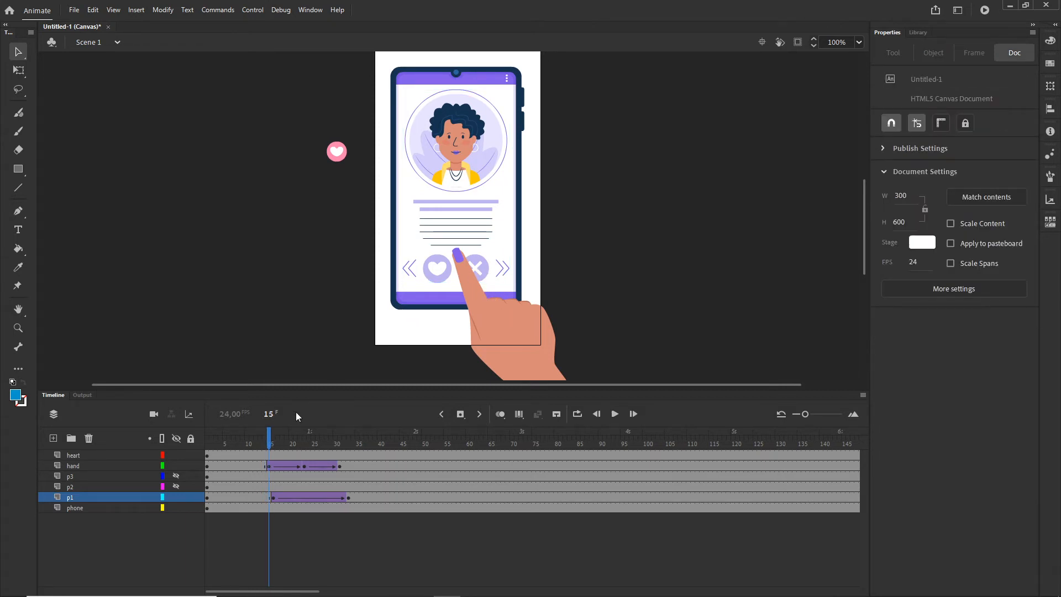
{"action": "left_click_drag", "start_coordinate": [266, 436], "coordinate": [343, 441]}
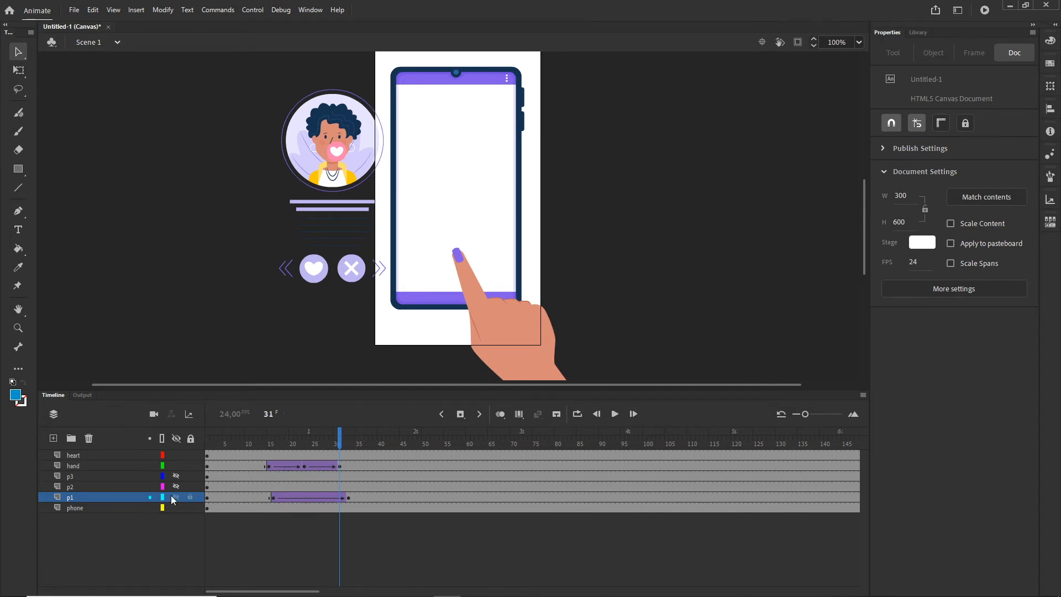
{"action": "left_click", "coordinate": [77, 487]}
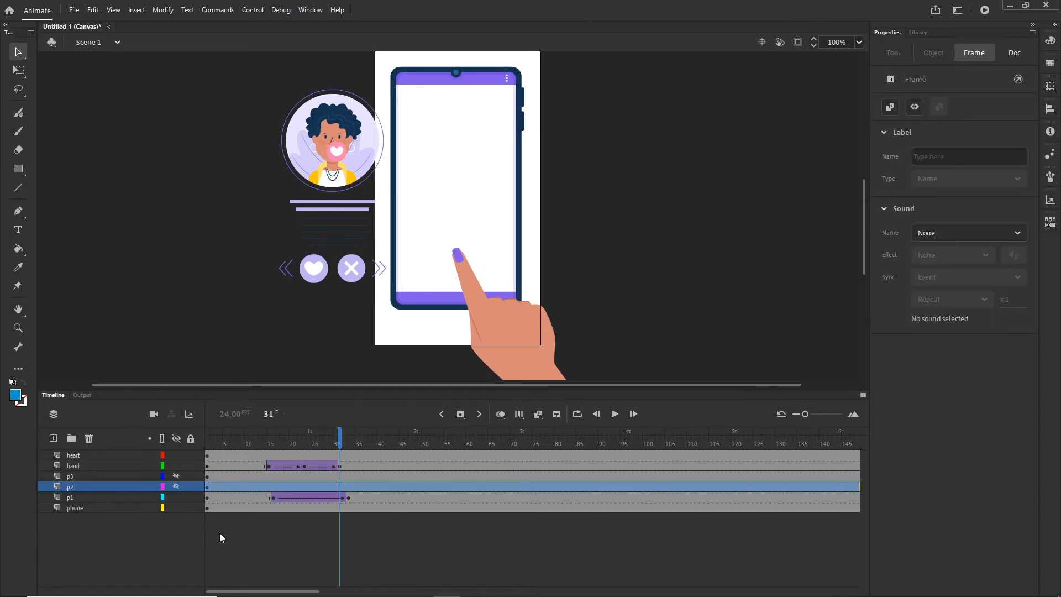
{"action": "left_click", "coordinate": [175, 487]}
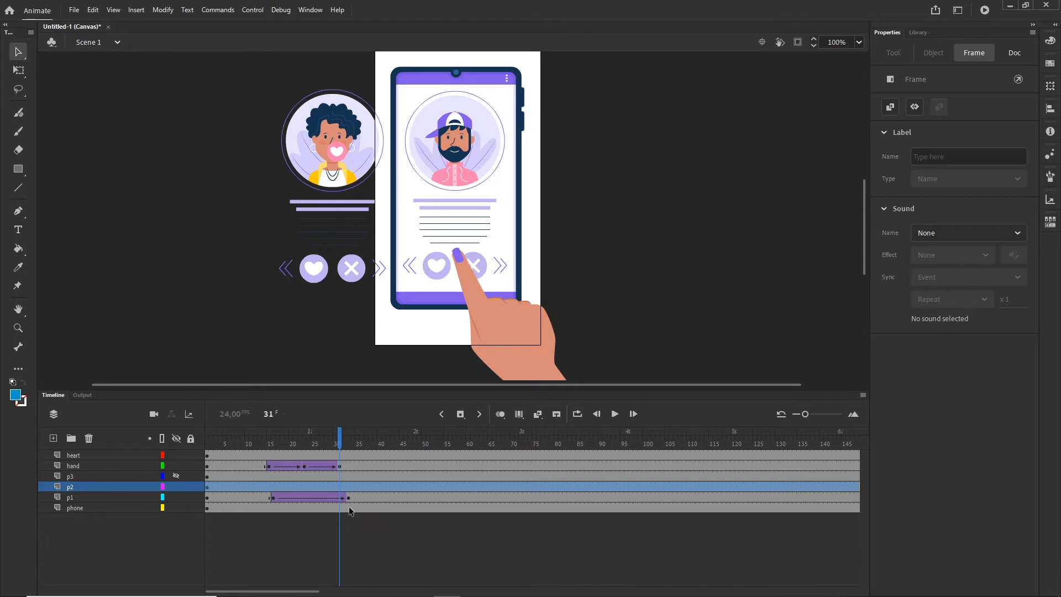
- Add p2 keyframes at frames 19 and 34, and clear the profile from the frames before 19
{"action": "left_click", "coordinate": [207, 487]}
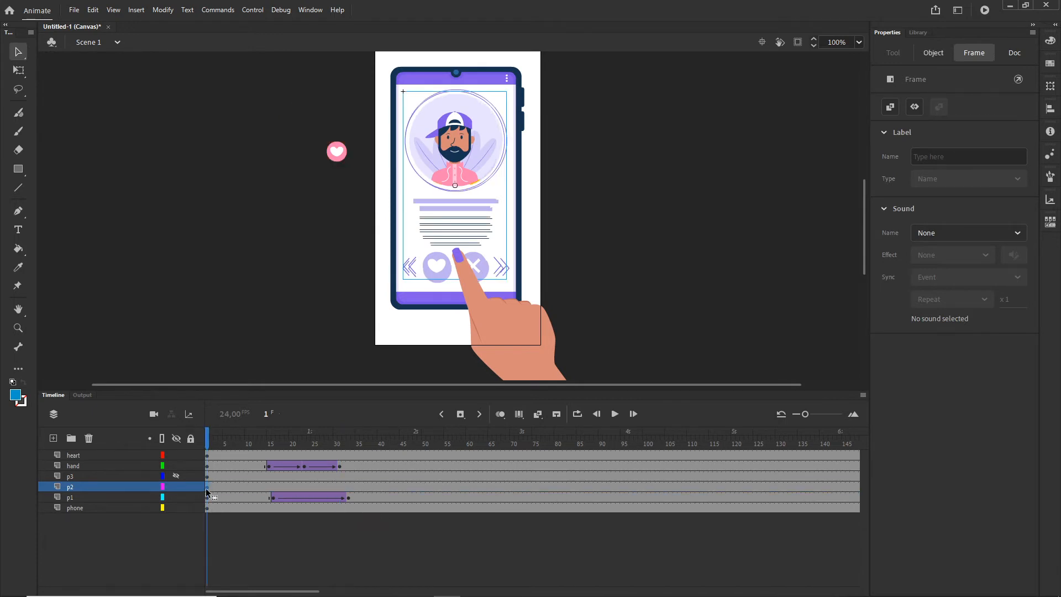
{"action": "left_click", "coordinate": [287, 485]}
{"action": "key", "text": "F6"}
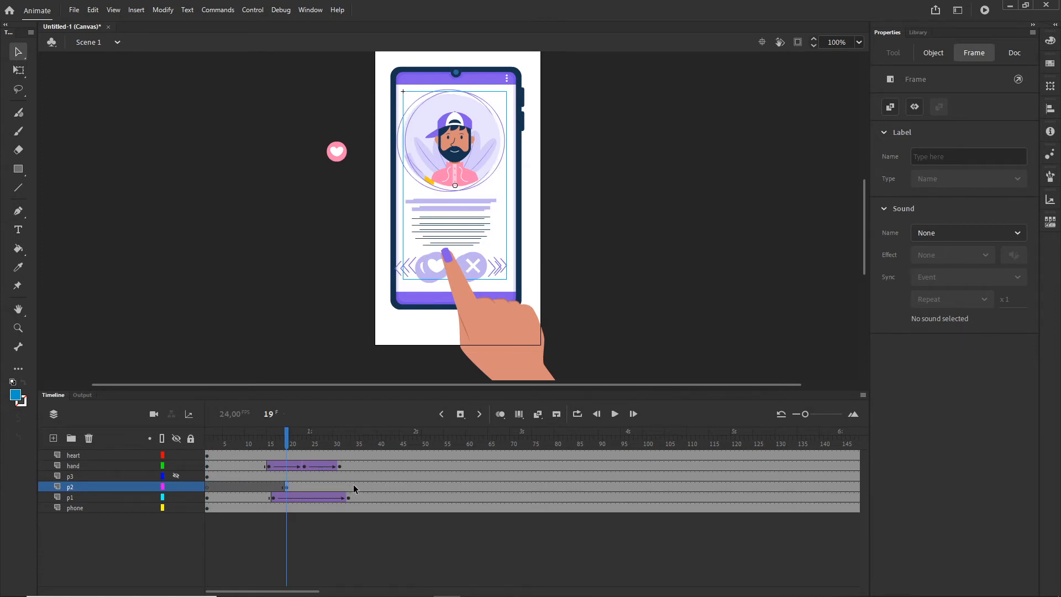
{"action": "left_click", "coordinate": [353, 484]}
{"action": "key", "text": "F6"}
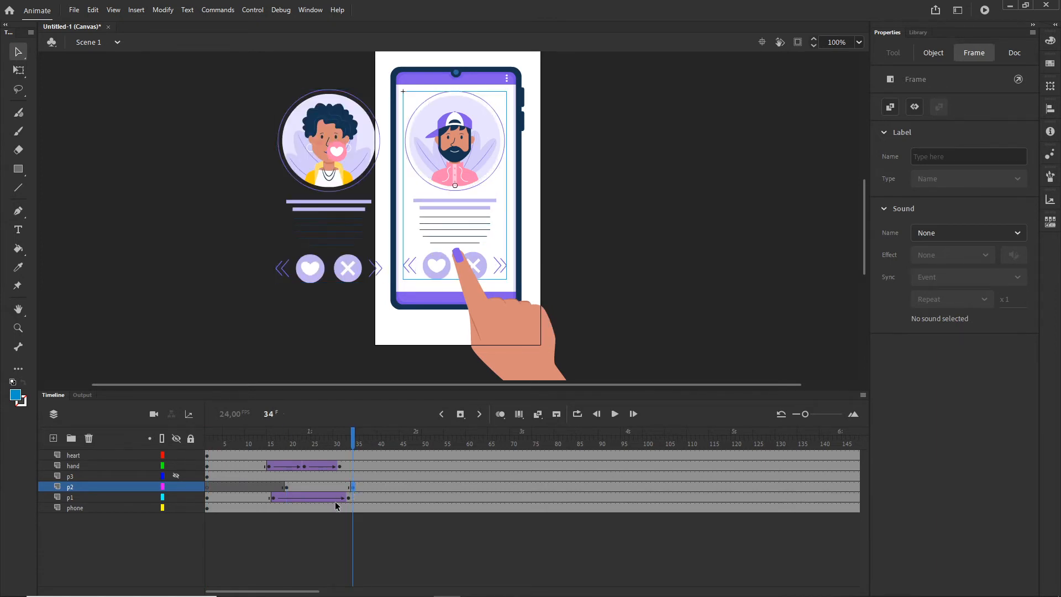
- At frame 19, shift the p2 profile horizontally until it sits completely off the right side of the phone
{"action": "left_click", "coordinate": [287, 485]}
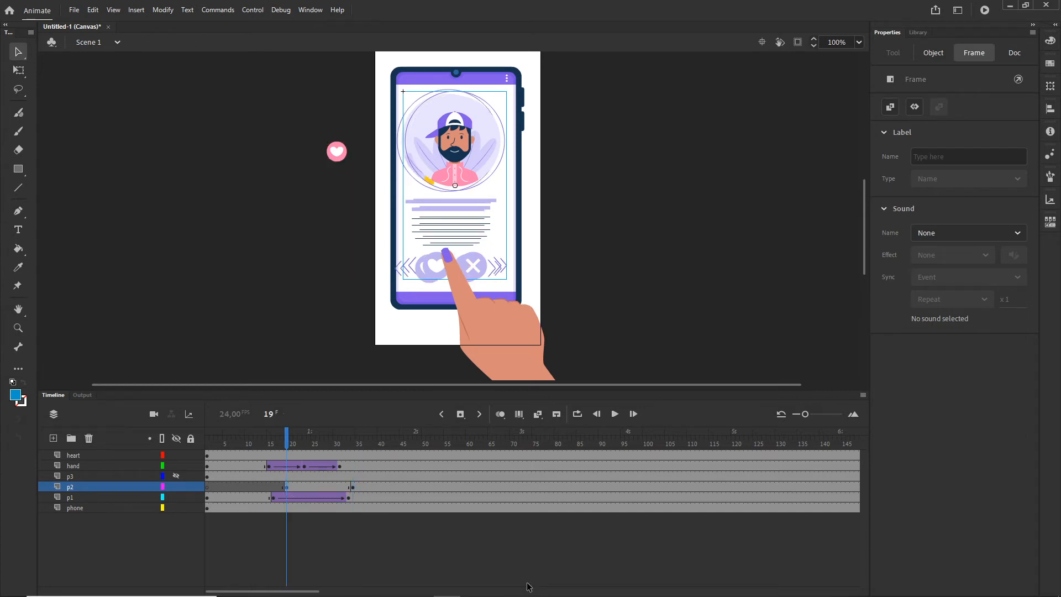
{"action": "key", "text": "shift+Right"}
{"action": "key", "text": "shift+Right"}
{"action": "key", "text": "shift+Right"}
{"action": "key", "text": "shift+Right"}
{"action": "key", "text": "shift+Right"}
{"action": "key", "text": "shift+Right"}
{"action": "key", "text": "shift+Right"}
{"action": "key", "text": "shift+Right"}
{"action": "key", "text": "shift+Right"}
{"action": "key", "text": "shift+Right"}
{"action": "key", "text": "shift+Right"}
{"action": "key", "text": "shift+Right"}
{"action": "key", "text": "shift+Right"}
{"action": "key", "text": "shift+Right"}
{"action": "key", "text": "shift+Right"}
{"action": "key", "text": "shift+Right"}
{"action": "key", "text": "shift+Right"}
{"action": "key", "text": "shift+Right"}
{"action": "key", "text": "shift+Right"}
{"action": "key", "text": "shift+Right"}
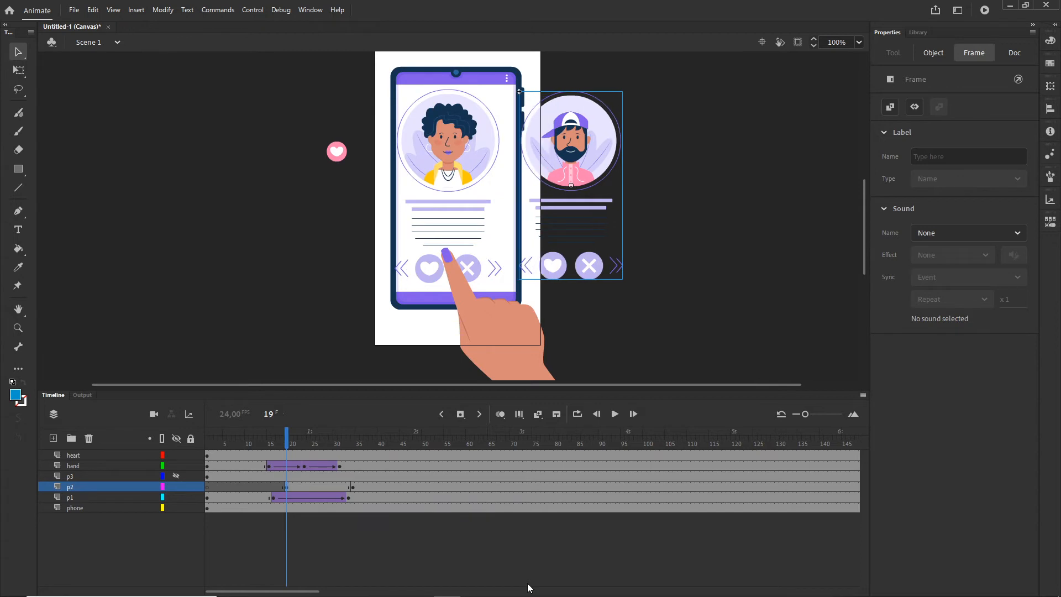
{"action": "key", "text": "shift+Right"}
{"action": "key", "text": "shift+Right"}
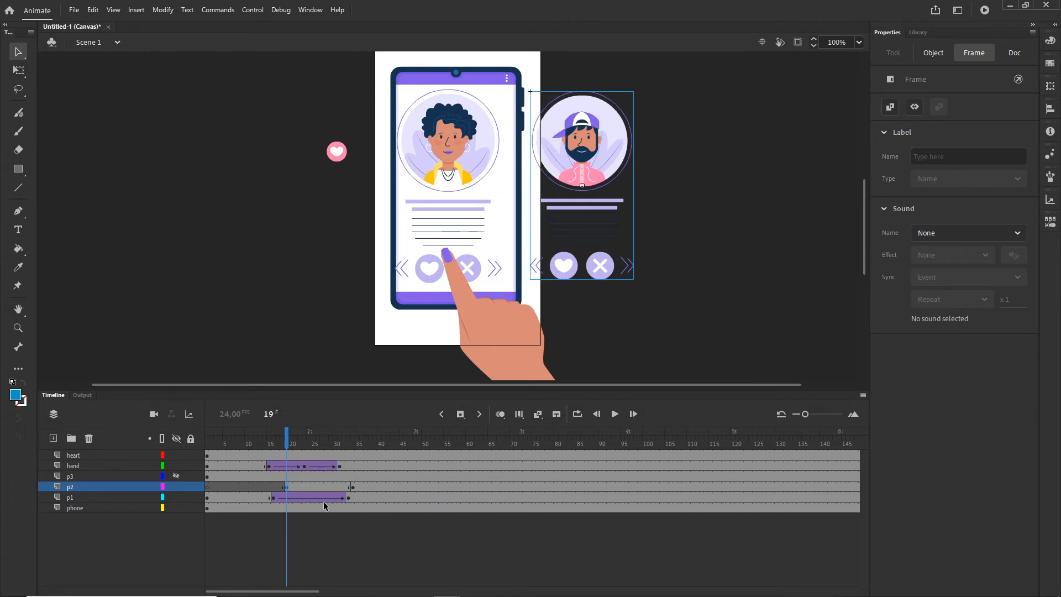
- Give p2 a classic tween with Quad Ease-In-Out easing between frames 19 and 34, and preview the slide-in
{"action": "left_click_drag", "start_coordinate": [315, 486], "coordinate": [319, 486]}
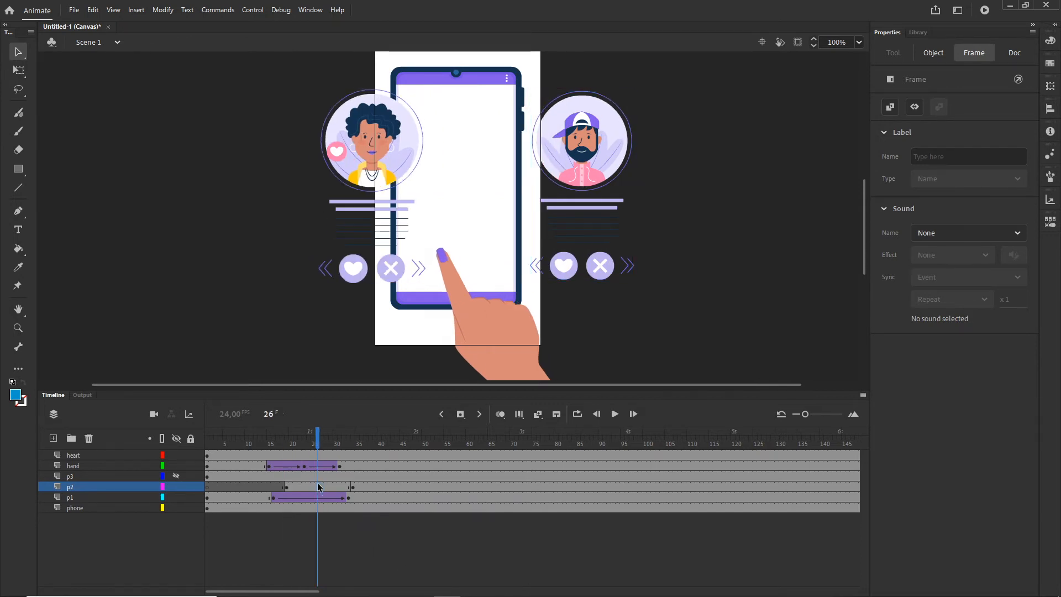
{"action": "right_click", "coordinate": [317, 487]}
{"action": "left_click", "coordinate": [348, 160]}
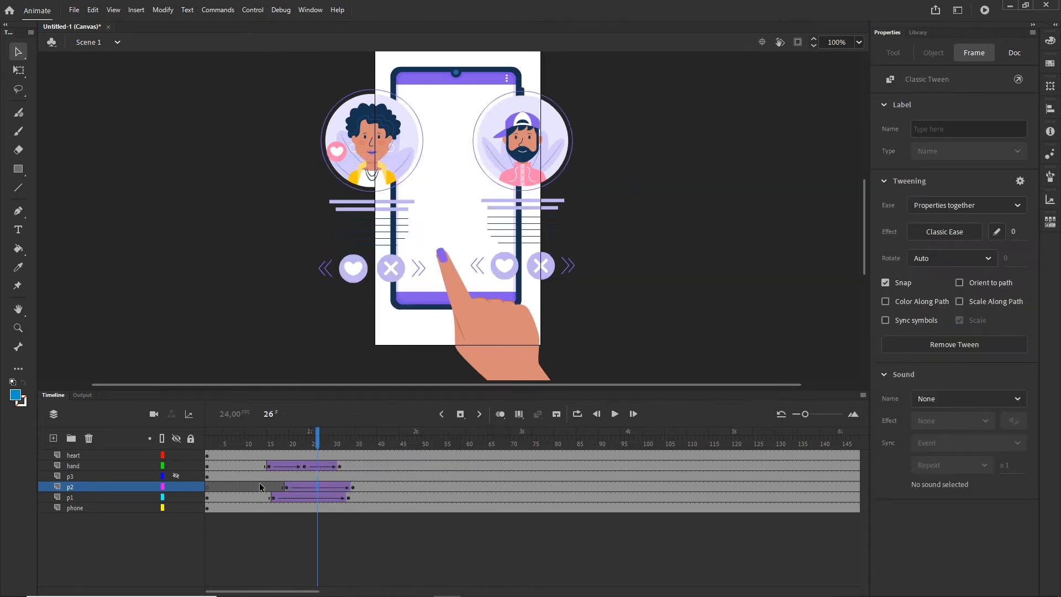
{"action": "left_click", "coordinate": [286, 486]}
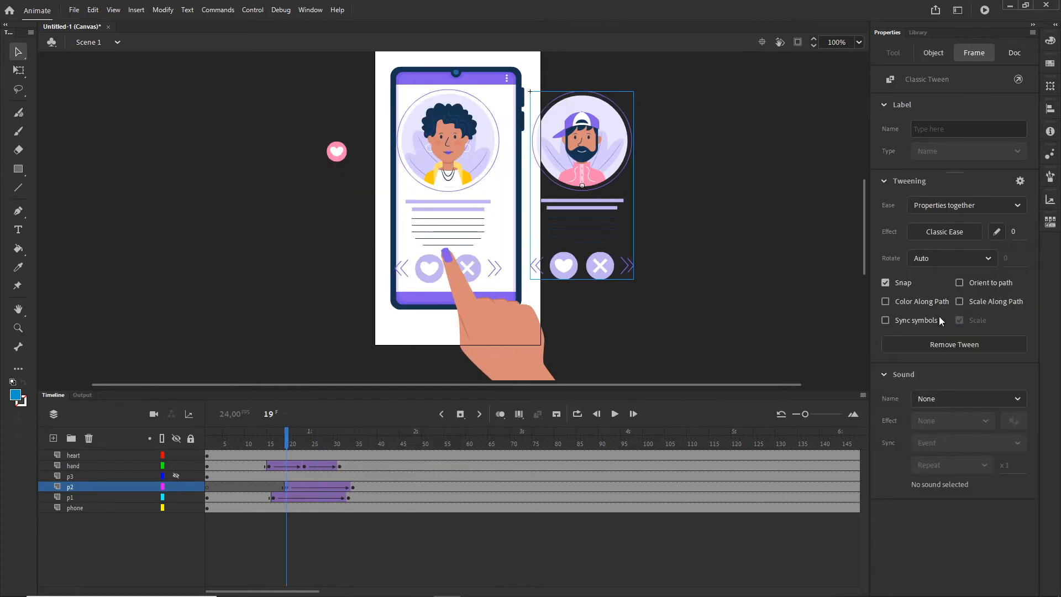
{"action": "left_click", "coordinate": [937, 237]}
{"action": "left_click", "coordinate": [704, 327]}
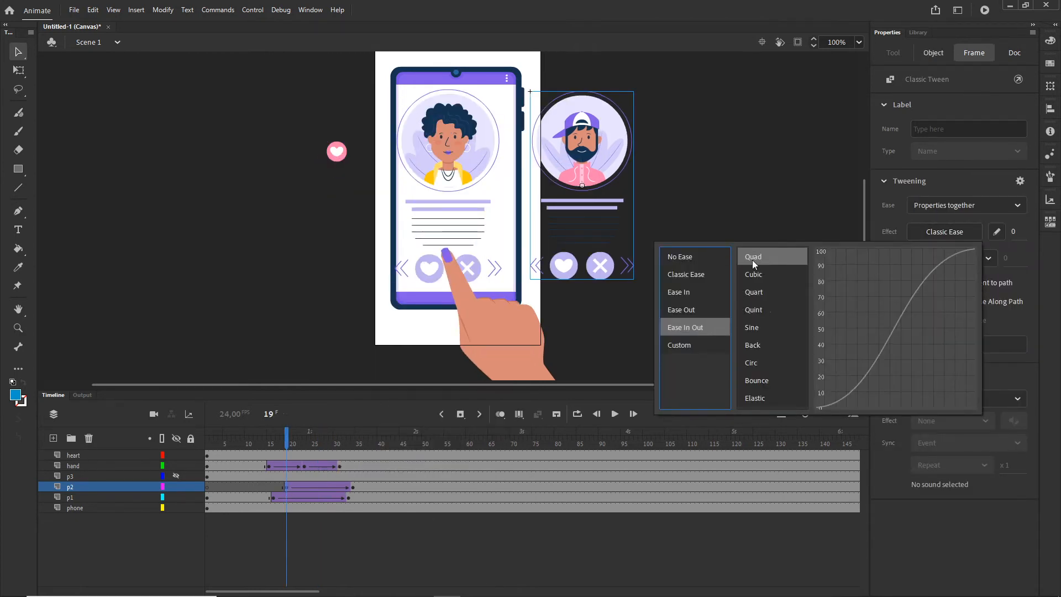
{"action": "double_click", "coordinate": [755, 257]}
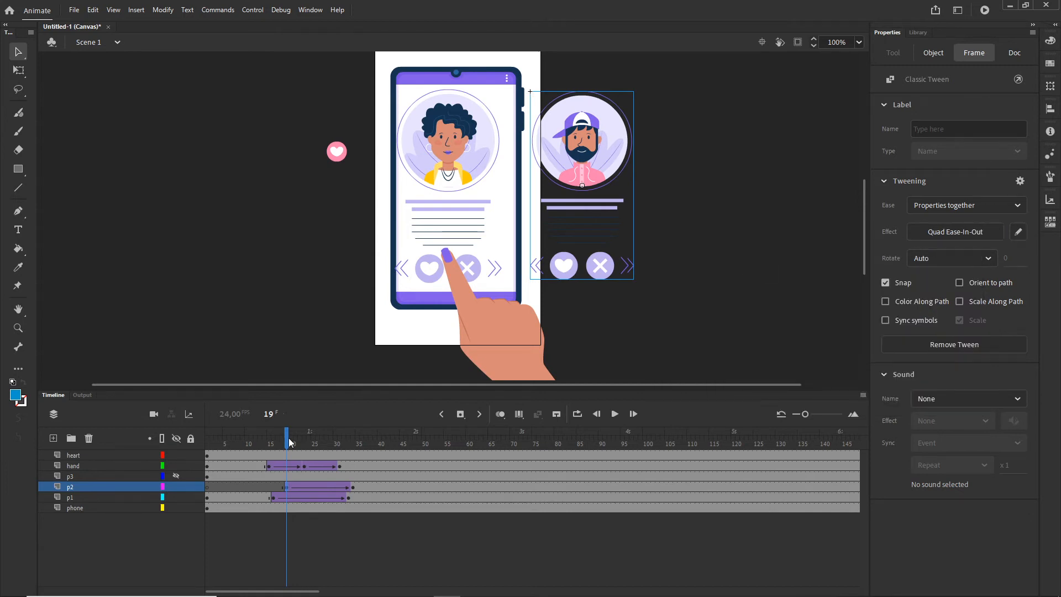
{"action": "left_click_drag", "start_coordinate": [289, 442], "coordinate": [346, 435]}
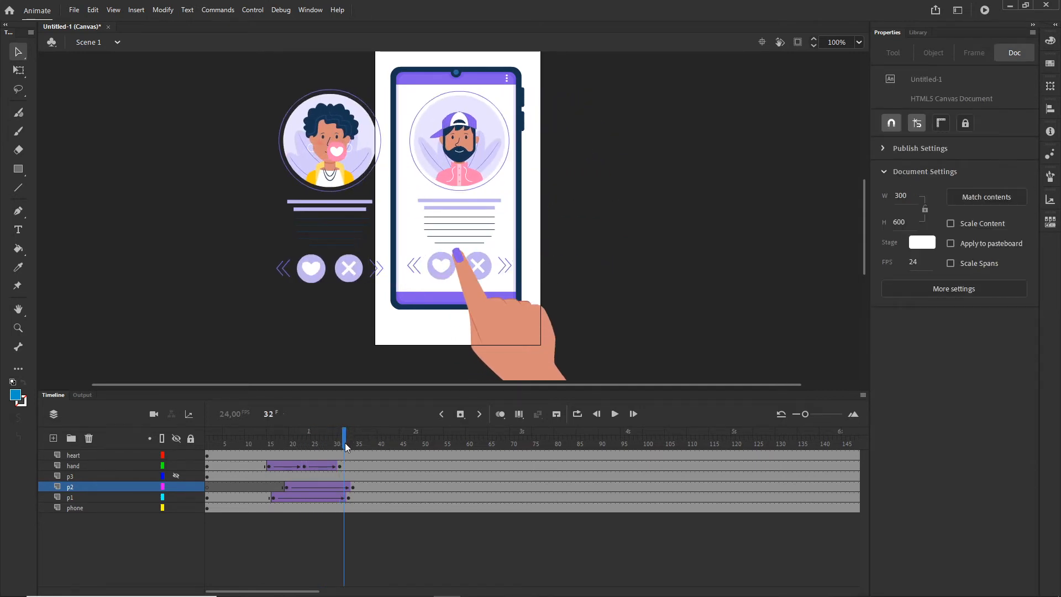
{"action": "left_click", "coordinate": [349, 443]}
{"action": "mouse_move", "coordinate": [348, 443]}
{"action": "left_mouse_down"}
{"action": "mouse_move", "coordinate": [254, 437]}
{"action": "mouse_move", "coordinate": [357, 438]}
{"action": "left_mouse_up"}
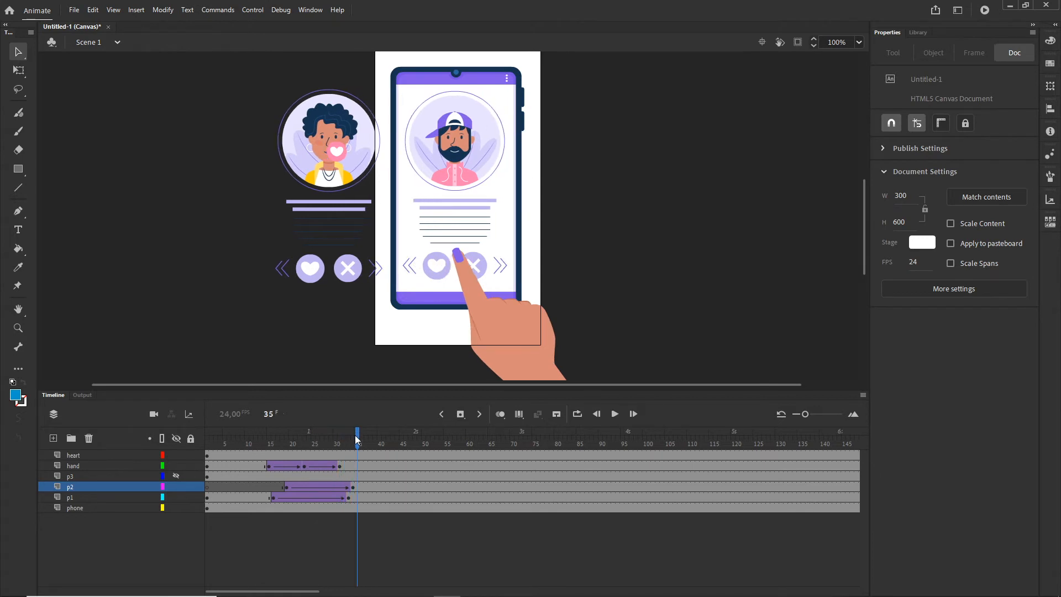
- Add p2 keyframes at frames 49 and 64 for the second swipe
{"action": "left_click", "coordinate": [419, 486]}
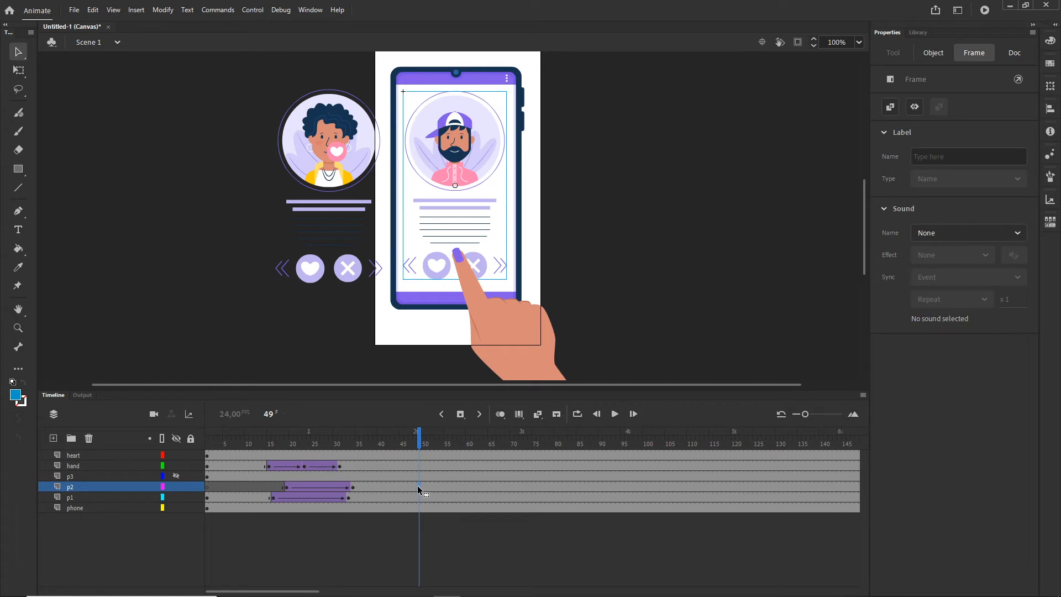
{"action": "left_click", "coordinate": [419, 486]}
{"action": "key", "text": "F6"}
{"action": "left_click", "coordinate": [380, 487]}
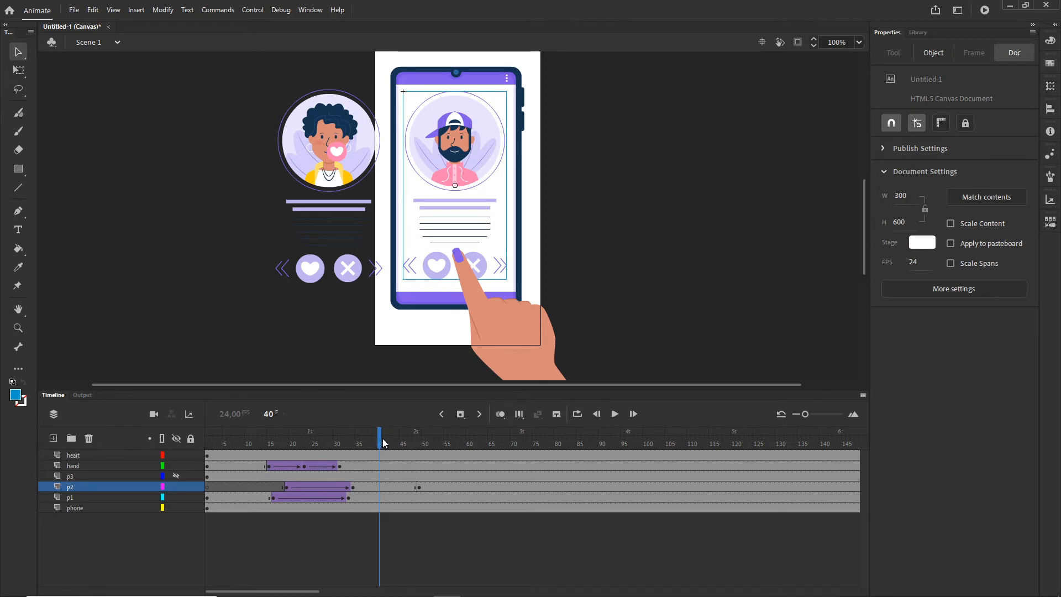
{"action": "left_click", "coordinate": [349, 442]}
{"action": "left_click_drag", "start_coordinate": [350, 442], "coordinate": [420, 447]}
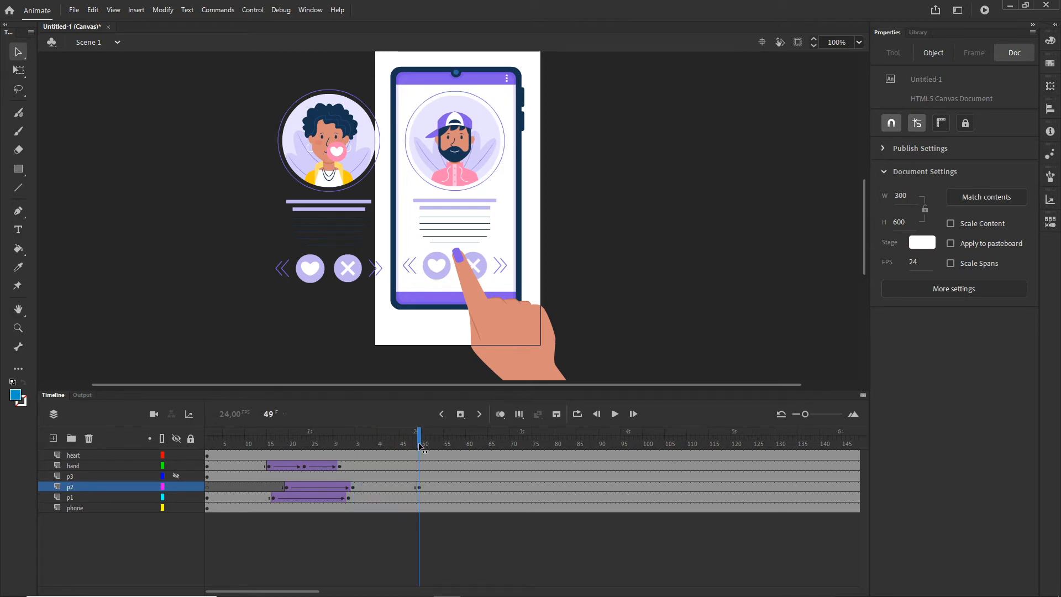
{"action": "left_click", "coordinate": [486, 485]}
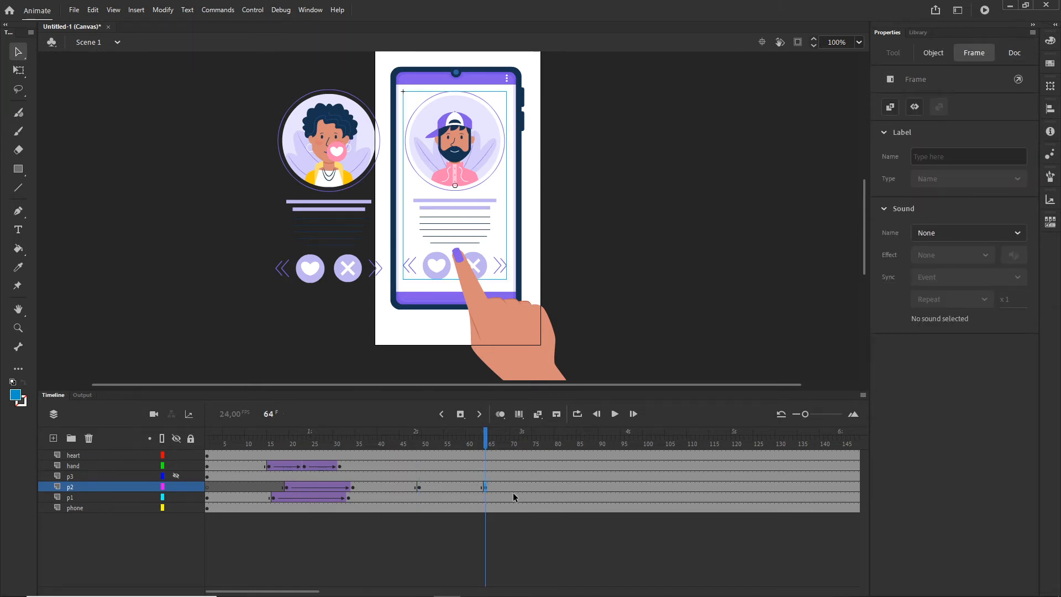
- Shift the p2 profile off the left side of the phone at frame 64, and create a classic tween from frame 49
{"action": "key", "text": "shift+Left"}
{"action": "key", "text": "shift+Left"}
{"action": "key", "text": "shift+Left"}
{"action": "key", "text": "shift+Left"}
{"action": "key", "text": "shift+Left"}
{"action": "key", "text": "shift+Left"}
{"action": "key", "text": "shift+Left"}
{"action": "key", "text": "shift+Left"}
{"action": "key", "text": "shift+Left"}
{"action": "key", "text": "shift+Left"}
{"action": "key", "text": "shift+Left"}
{"action": "key", "text": "shift+Left"}
{"action": "key", "text": "shift+Left"}
{"action": "key", "text": "shift+Left"}
{"action": "key", "text": "shift+Left"}
{"action": "key", "text": "shift+Left"}
{"action": "key", "text": "shift+Left"}
{"action": "key", "text": "shift+Left"}
{"action": "key", "text": "shift+Left"}
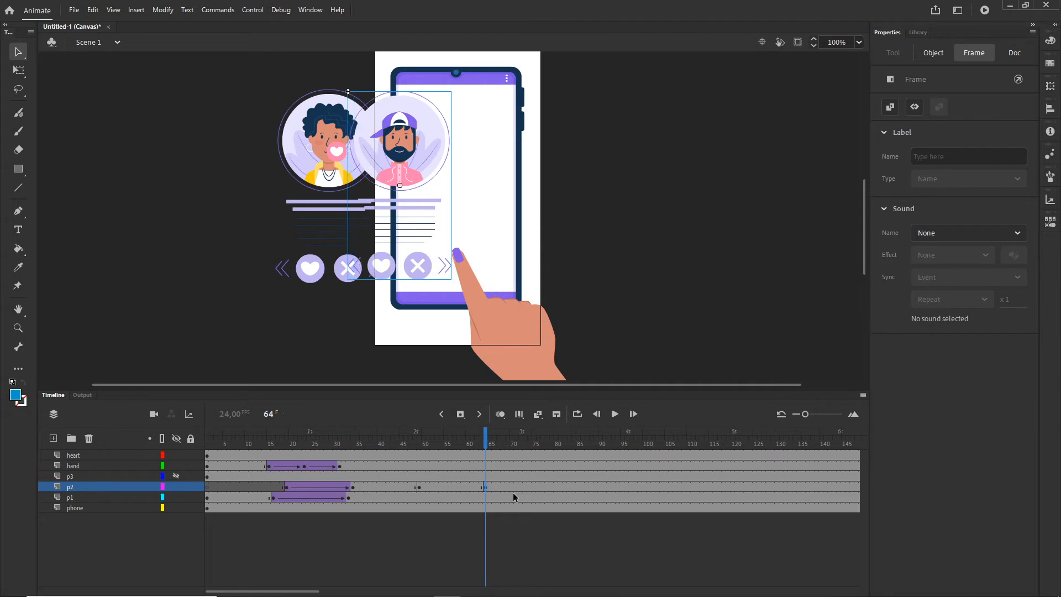
{"action": "key", "text": "shift+Left"}
{"action": "key", "text": "shift+Left"}
{"action": "key", "text": "shift+Left"}
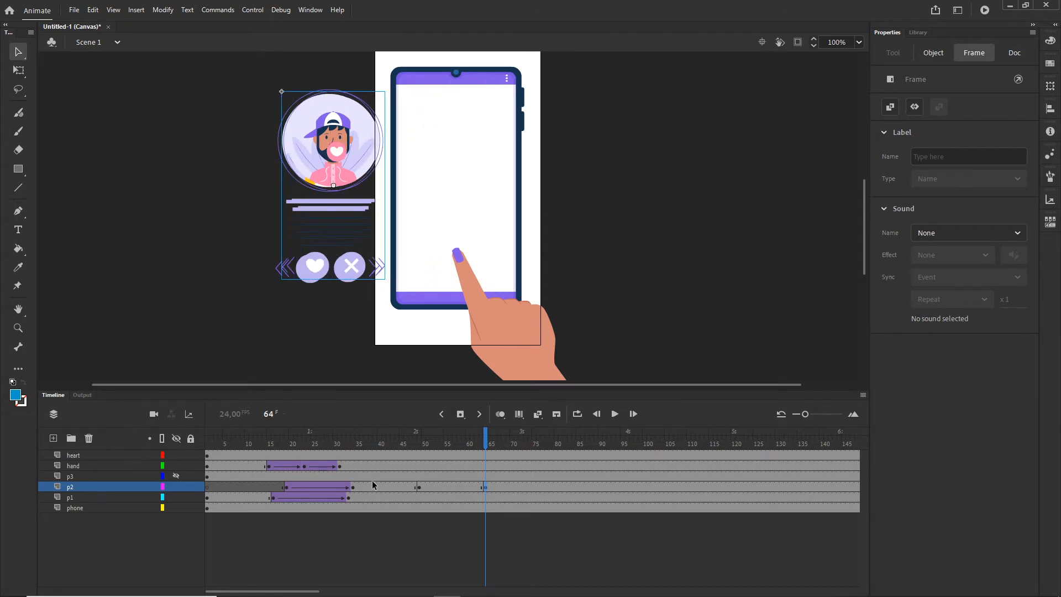
{"action": "right_click", "coordinate": [440, 487]}
{"action": "left_click", "coordinate": [476, 166]}
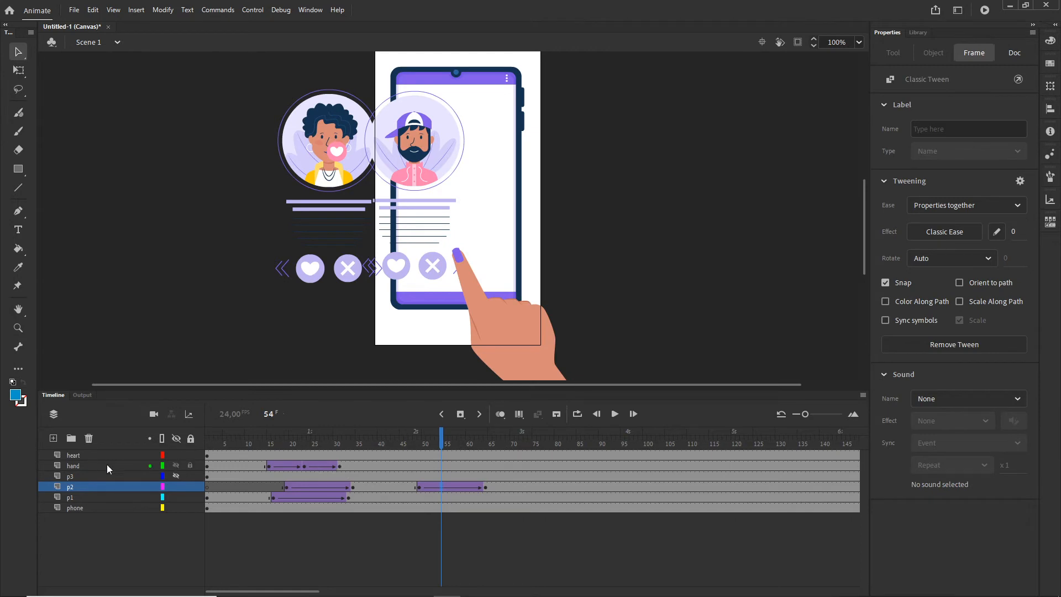
- Duplicate the hand layer's swipe animation from frames 15–31 to start at frame 48, and preview it through frame 64
{"action": "left_click", "coordinate": [339, 466]}
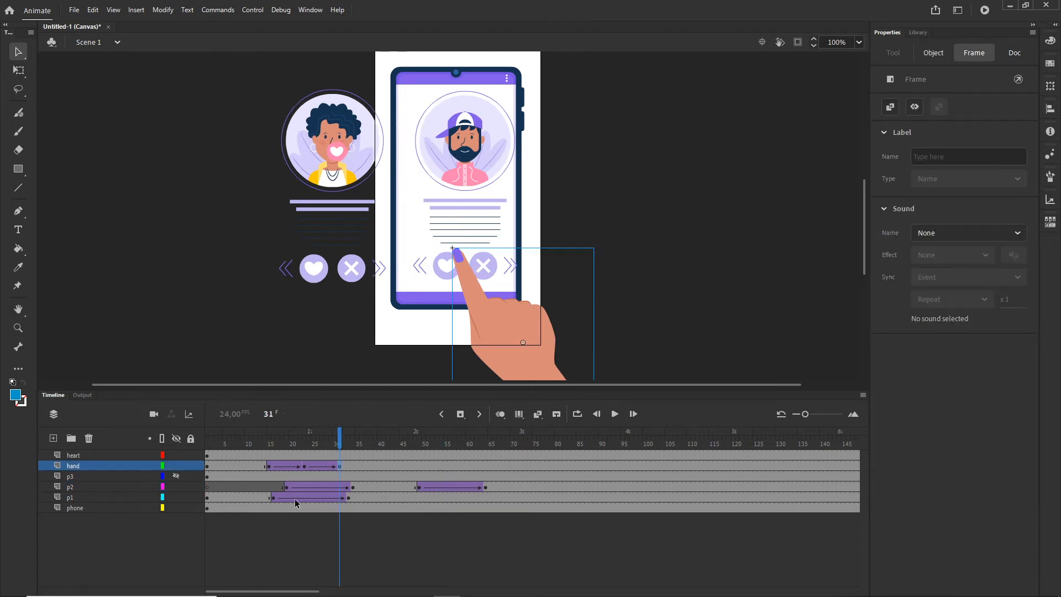
{"action": "left_click", "coordinate": [270, 466], "text": "shift"}
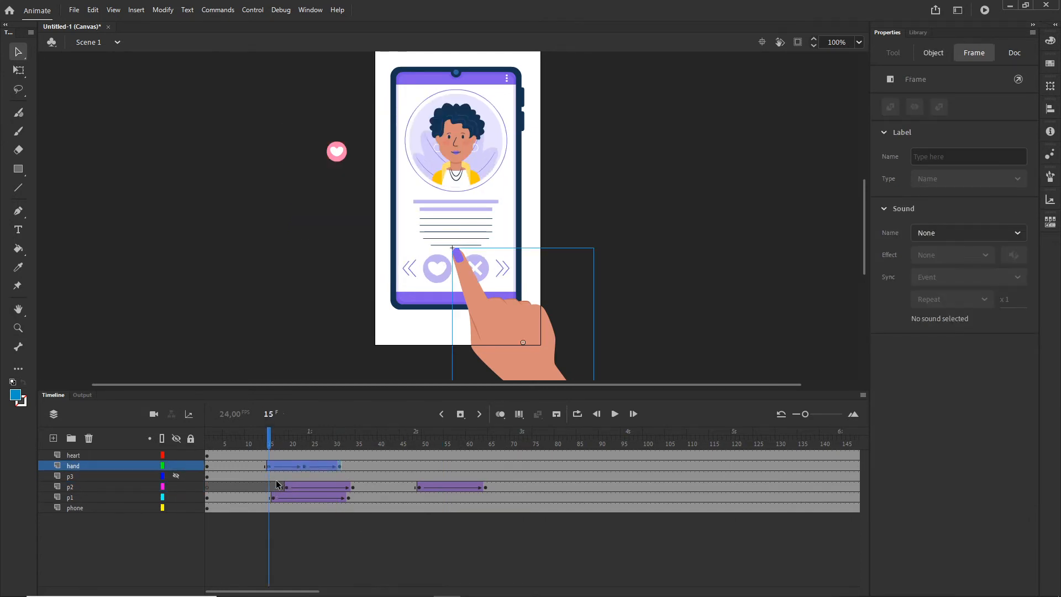
{"action": "left_click_drag", "start_coordinate": [271, 471], "coordinate": [413, 465]}
{"action": "left_click_drag", "start_coordinate": [414, 442], "coordinate": [487, 447]}
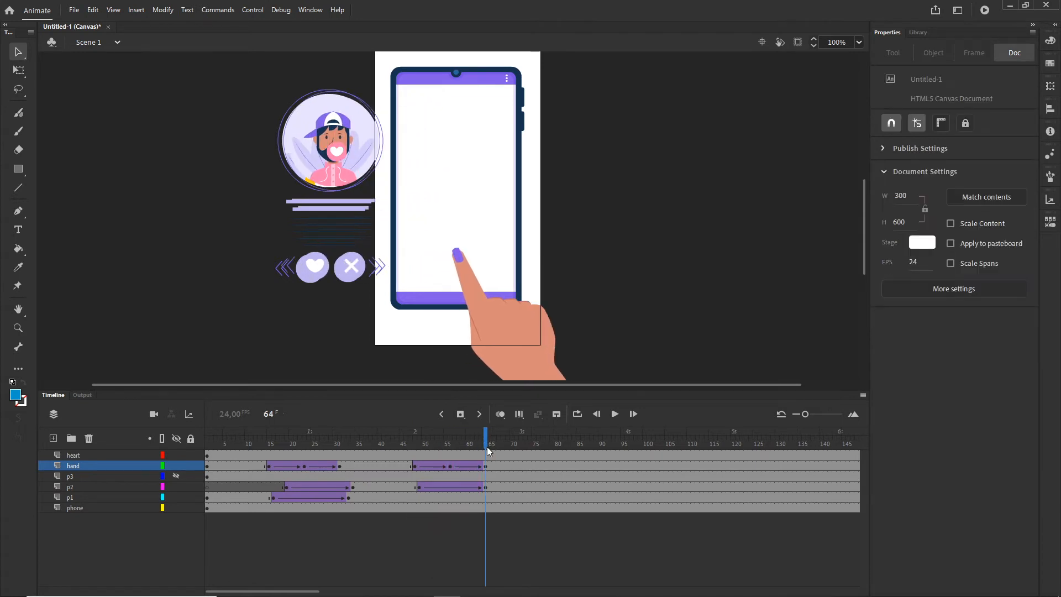
- Make the p3 layer visible and have its profile start at a frame 52 keyframe, with another keyframe at frame 68
{"action": "left_click", "coordinate": [71, 476]}
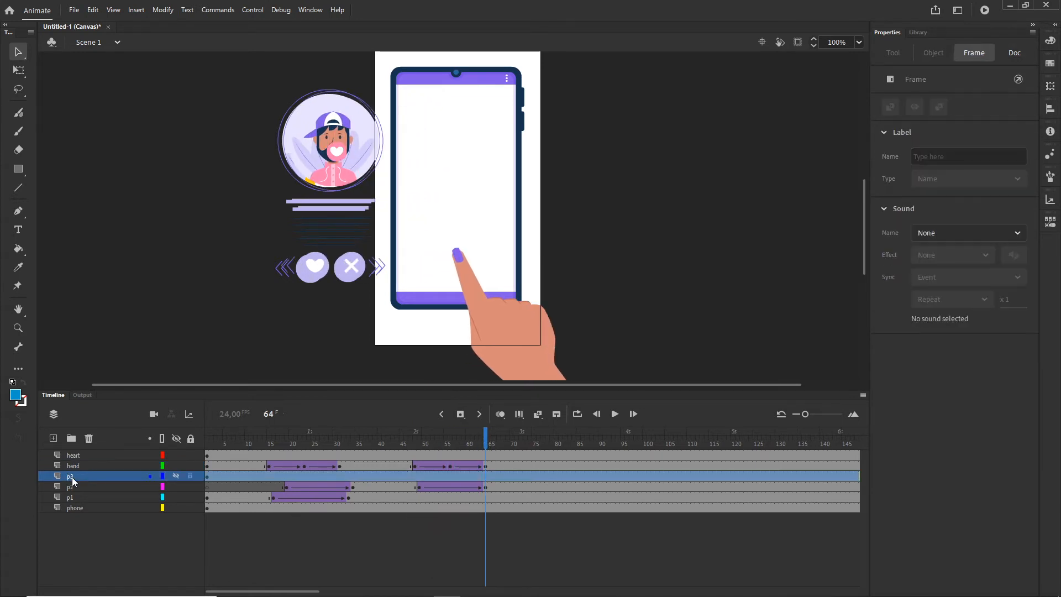
{"action": "left_click", "coordinate": [175, 476]}
{"action": "left_click", "coordinate": [208, 477]}
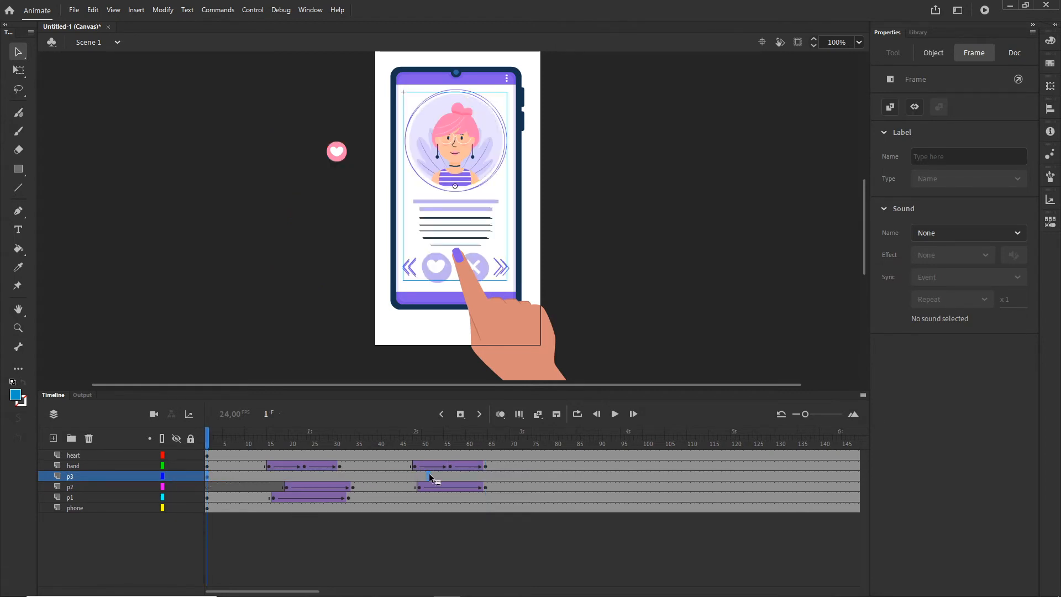
{"action": "left_click_drag", "start_coordinate": [429, 473], "coordinate": [431, 473]}
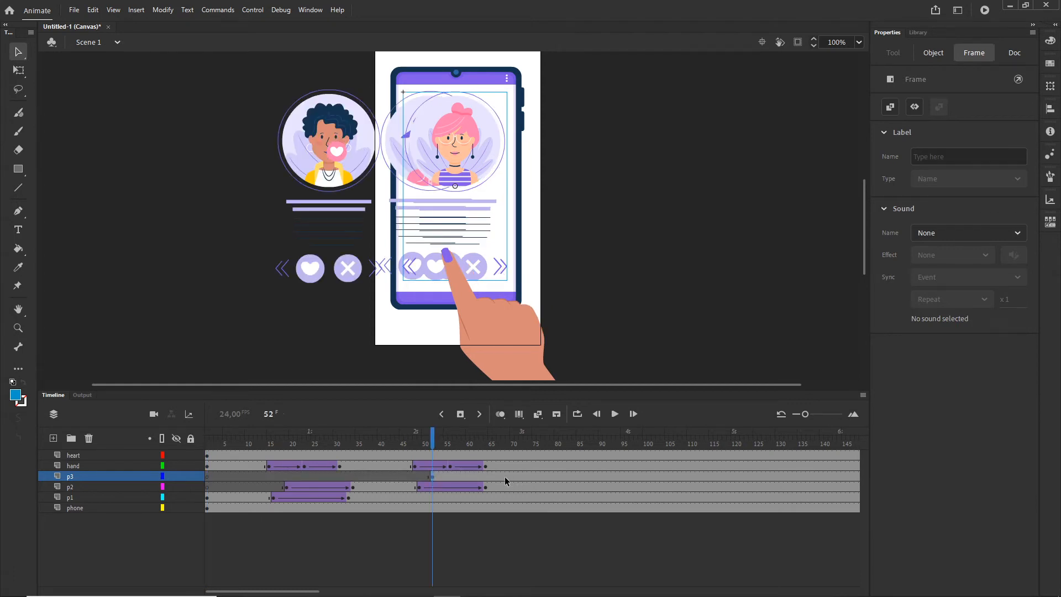
{"action": "left_click", "coordinate": [503, 477]}
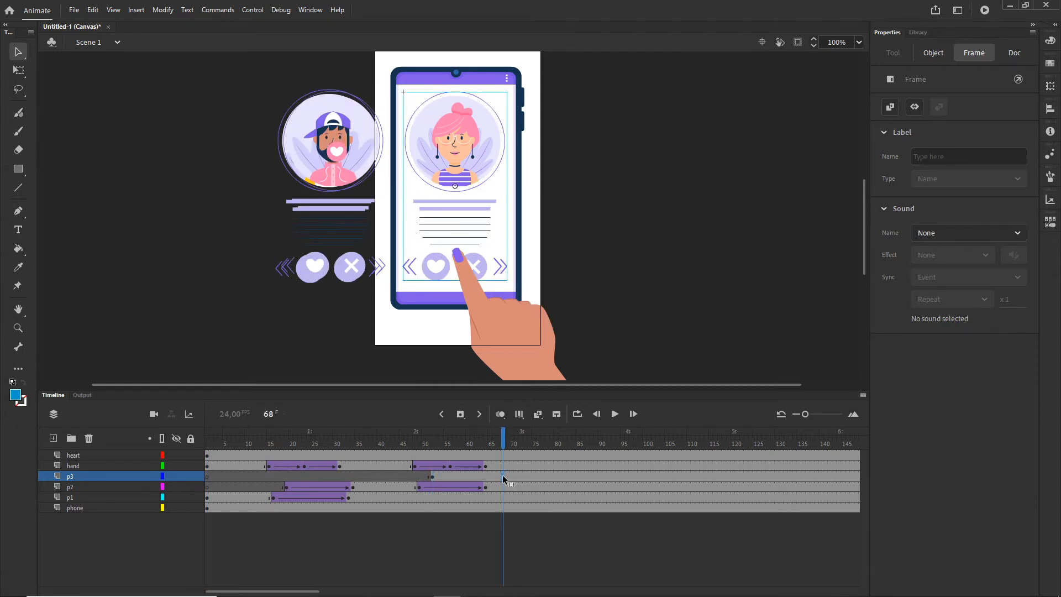
- At frame 52, shift the p3 profile horizontally until it sits completely off the right side of the phone
{"action": "left_click", "coordinate": [434, 476]}
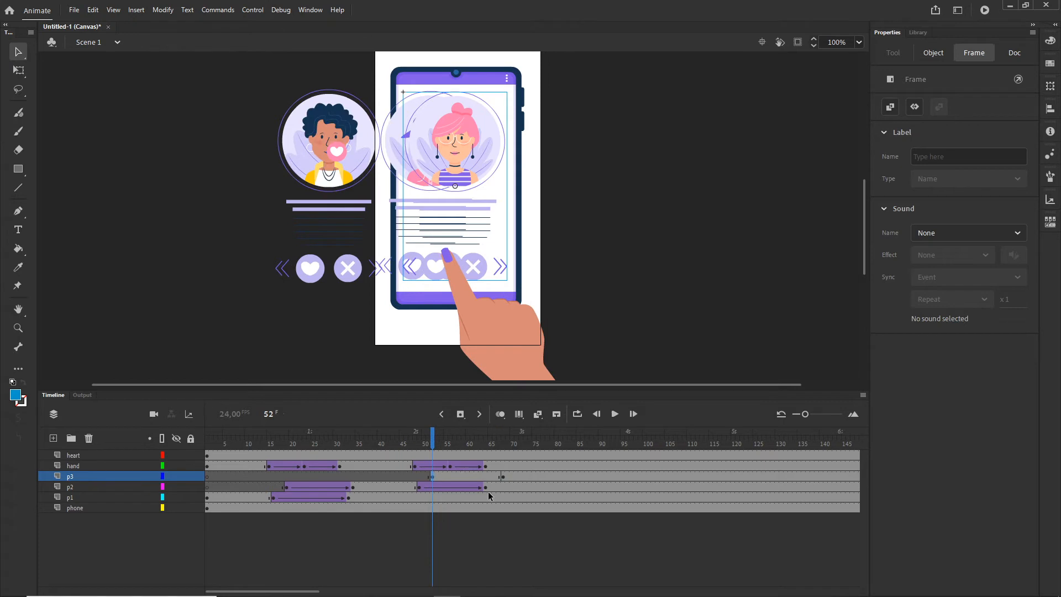
{"action": "key", "text": "shift+Right"}
{"action": "key", "text": "shift+Right"}
{"action": "key", "text": "shift+Right"}
{"action": "key", "text": "shift+Right"}
{"action": "key", "text": "shift+Right"}
{"action": "key", "text": "shift+Right"}
{"action": "key", "text": "shift+Right"}
{"action": "key", "text": "shift+Right"}
{"action": "key", "text": "shift+Right"}
{"action": "key", "text": "shift+Right"}
{"action": "key", "text": "shift+Right"}
{"action": "key", "text": "shift+Right"}
{"action": "key", "text": "shift+Right"}
{"action": "key", "text": "shift+Right"}
{"action": "key", "text": "shift+Right"}
{"action": "key", "text": "shift+Right"}
{"action": "key", "text": "shift+Right"}
{"action": "key", "text": "shift+Right"}
{"action": "key", "text": "shift+Right"}
{"action": "key", "text": "shift+Right"}
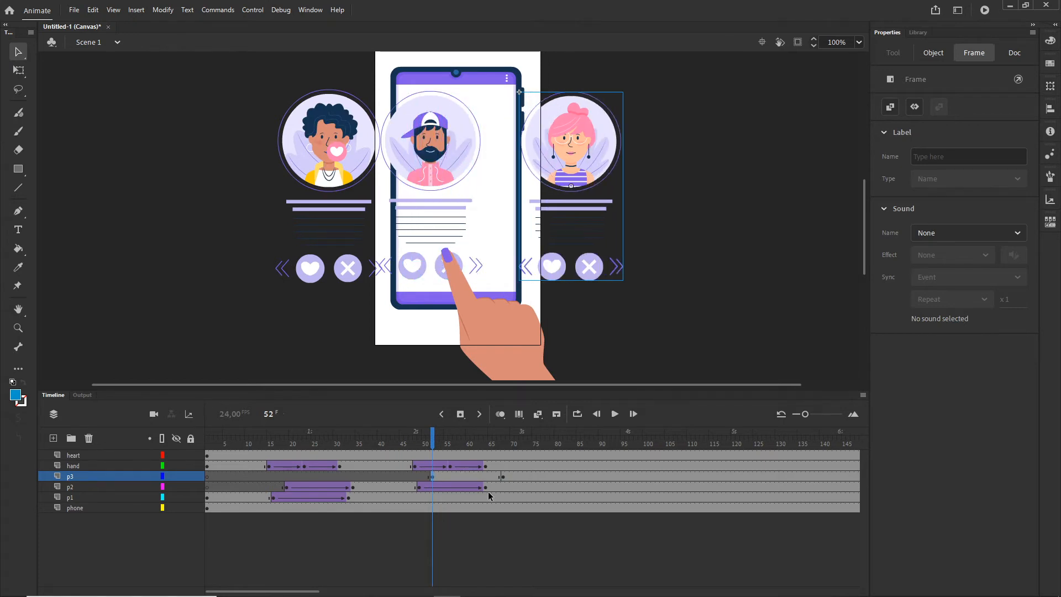
{"action": "key", "text": "shift+Right"}
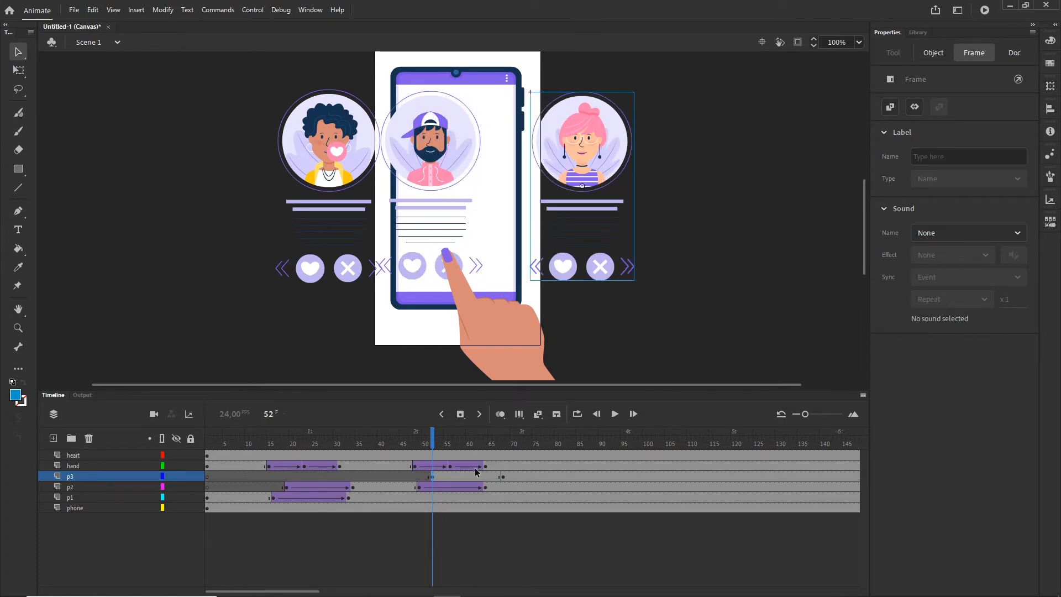
- Create a classic tween on the p3 layer between frames 52 and 68 and give it a Quad Ease-In-Out effect
{"action": "left_click", "coordinate": [463, 483]}
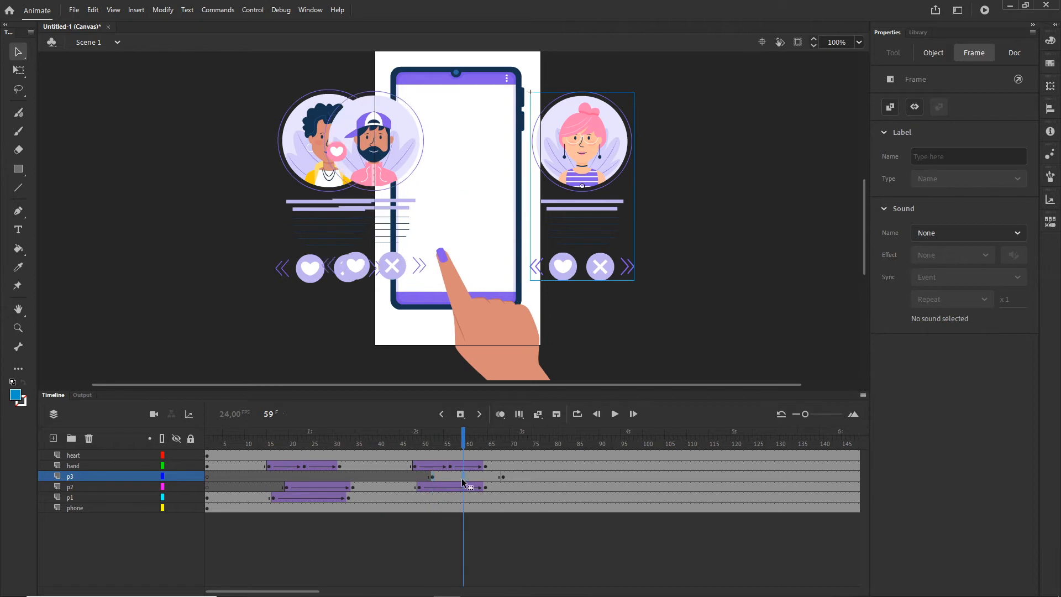
{"action": "right_click", "coordinate": [463, 480]}
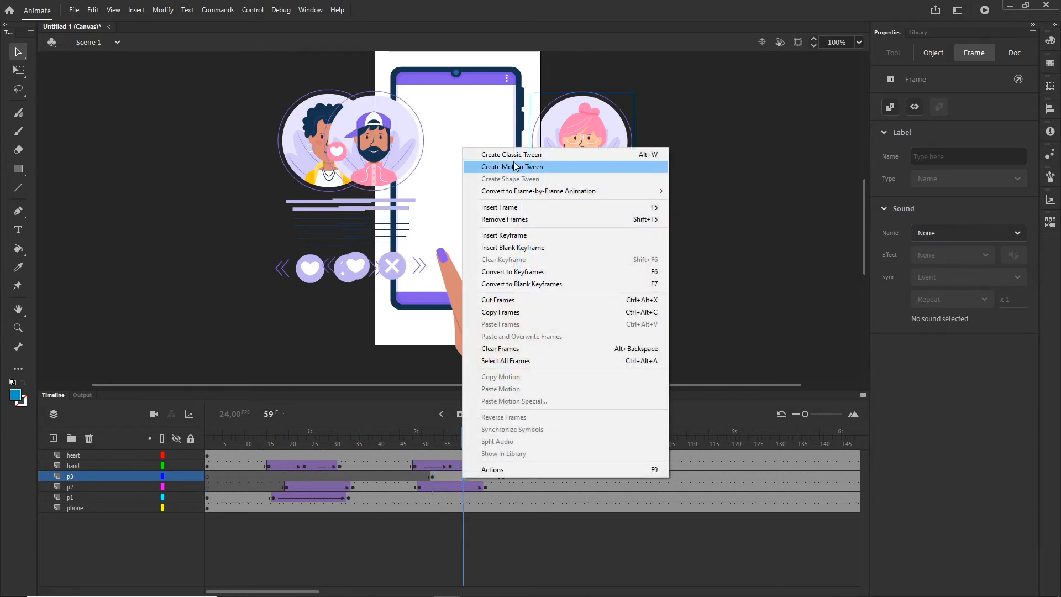
{"action": "left_click", "coordinate": [486, 153]}
{"action": "left_click", "coordinate": [432, 478]}
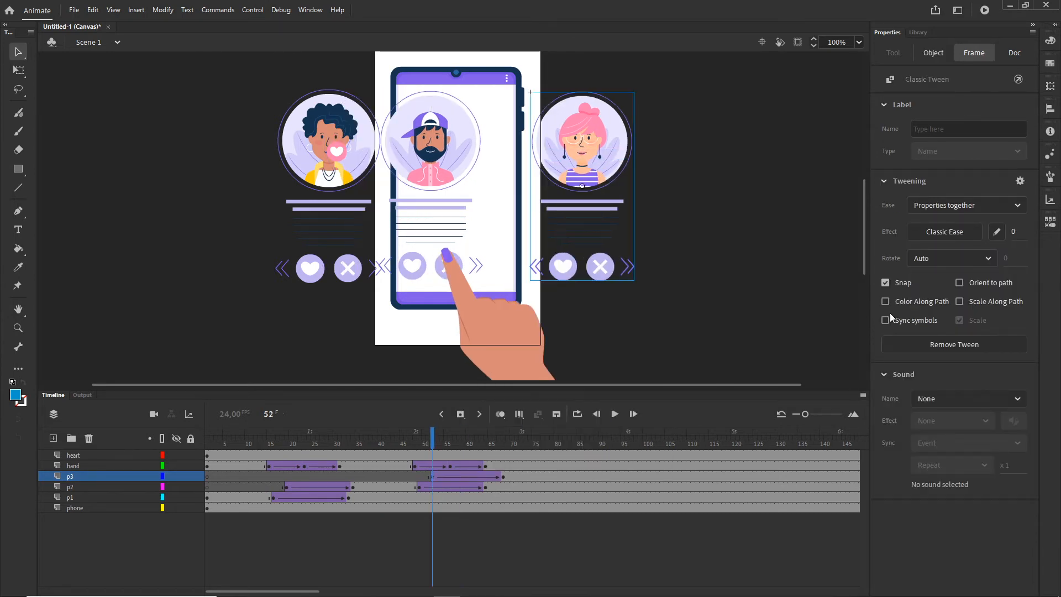
{"action": "left_click", "coordinate": [944, 232]}
{"action": "left_click", "coordinate": [697, 324]}
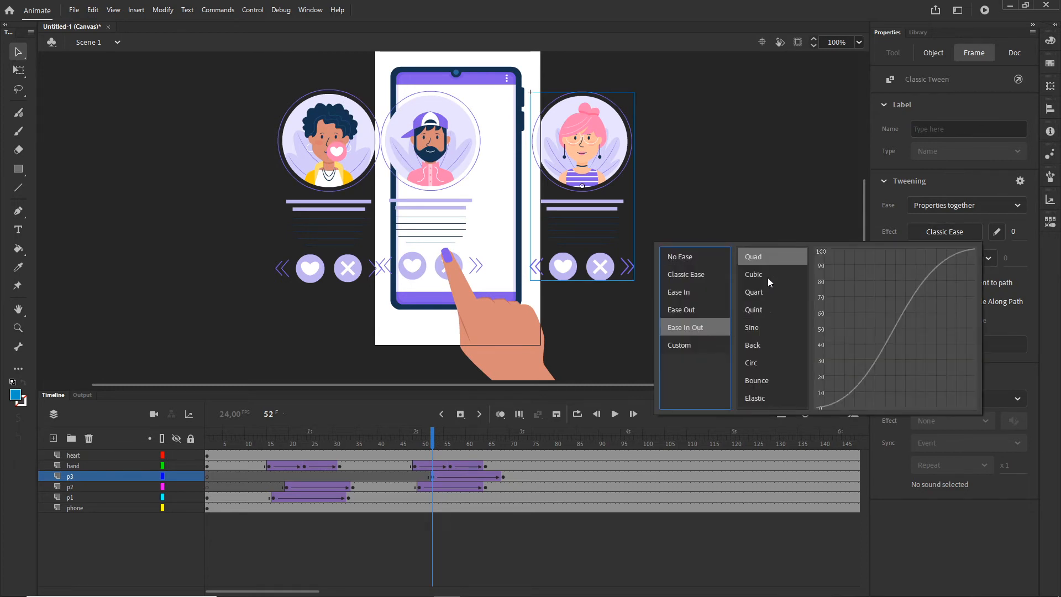
{"action": "left_click", "coordinate": [755, 261]}
- Apply a Quad Ease-In-Out effect to the p2 tween starting at frame 49, and preview the motion through frame 68
{"action": "left_click", "coordinate": [415, 442]}
{"action": "left_click_drag", "start_coordinate": [416, 443], "coordinate": [396, 442]}
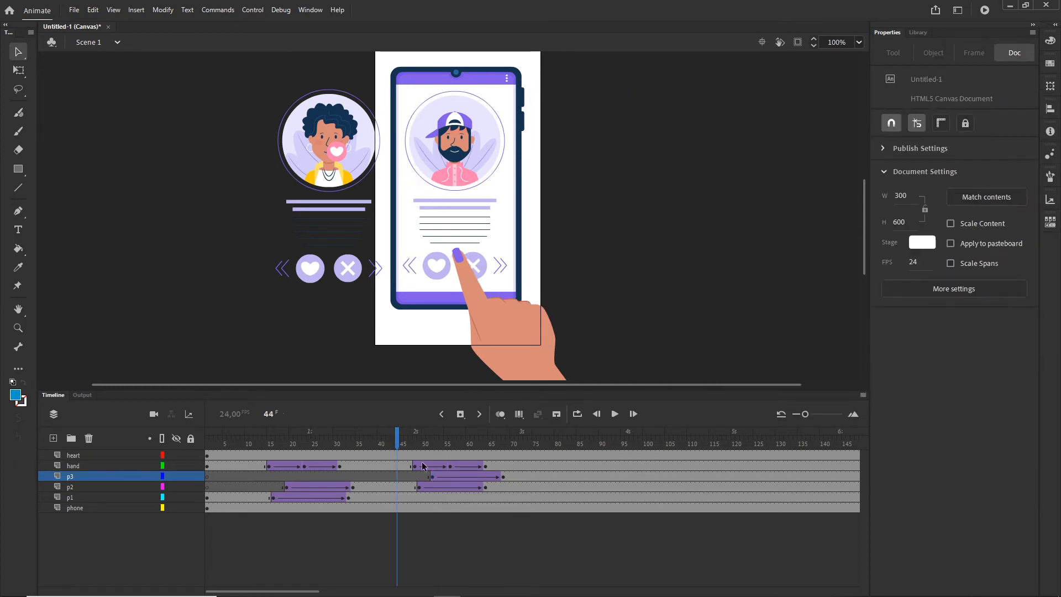
{"action": "left_click", "coordinate": [419, 489]}
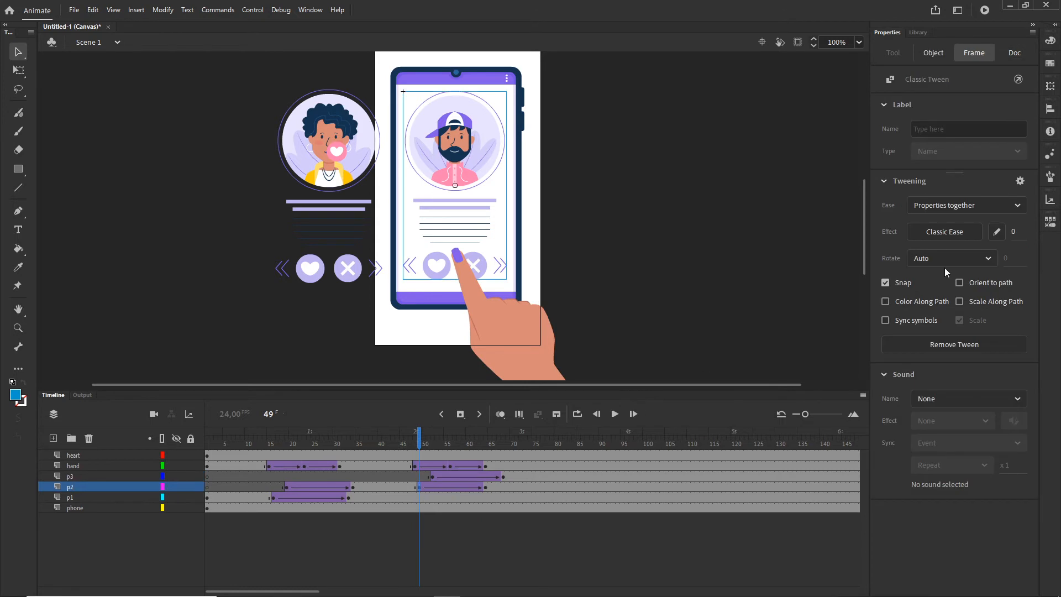
{"action": "left_click", "coordinate": [940, 236]}
{"action": "left_click", "coordinate": [685, 328]}
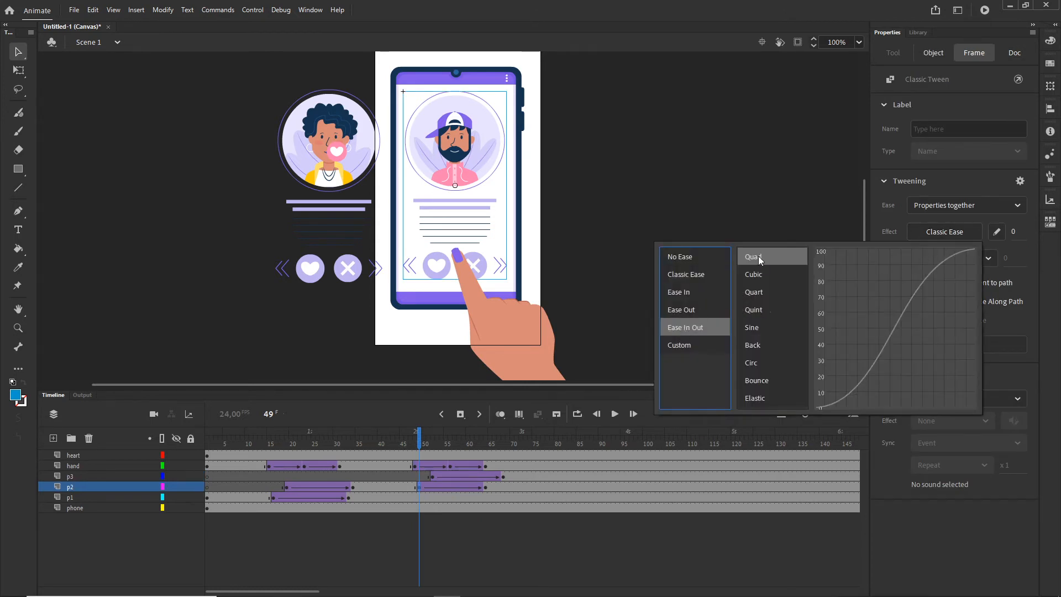
{"action": "left_click", "coordinate": [757, 260]}
{"action": "left_click_drag", "start_coordinate": [423, 444], "coordinate": [504, 448]}
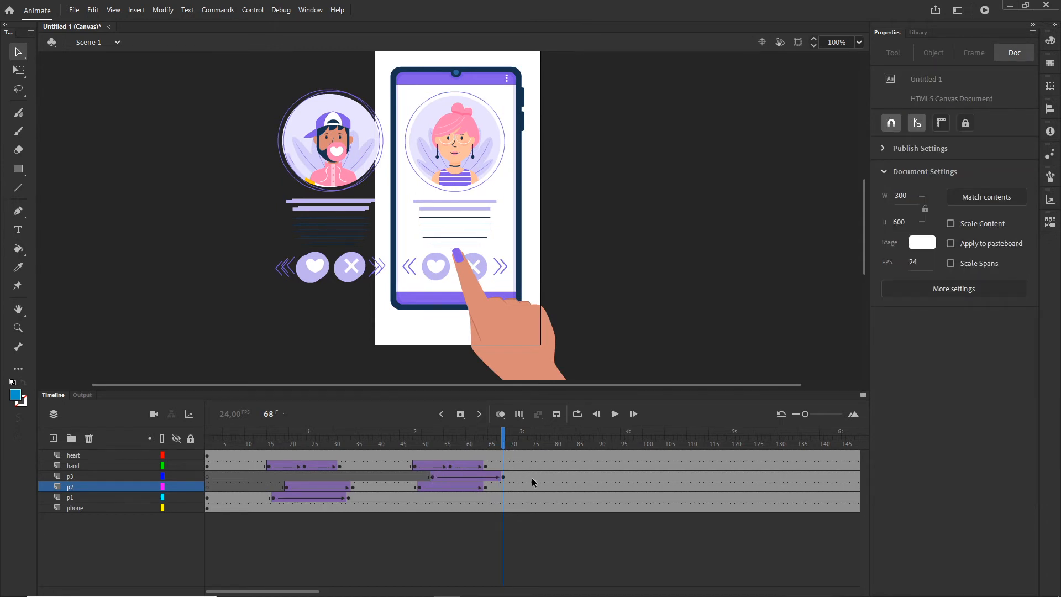
- Insert keyframes on the p3 layer at frames 82 and 98
{"action": "left_click", "coordinate": [562, 476]}
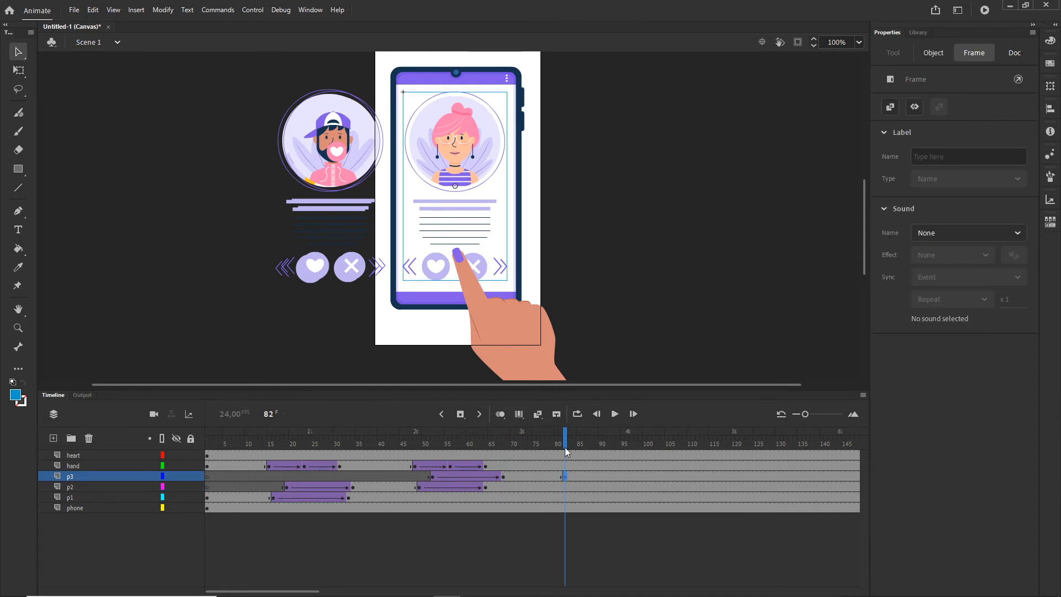
{"action": "left_click_drag", "start_coordinate": [566, 437], "coordinate": [539, 442]}
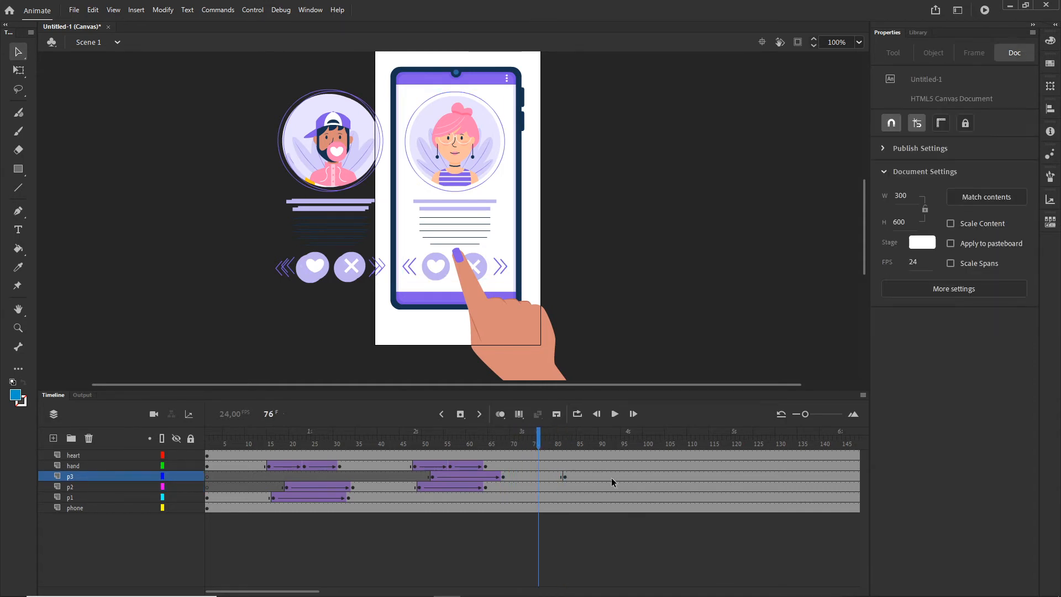
{"action": "left_click", "coordinate": [634, 476]}
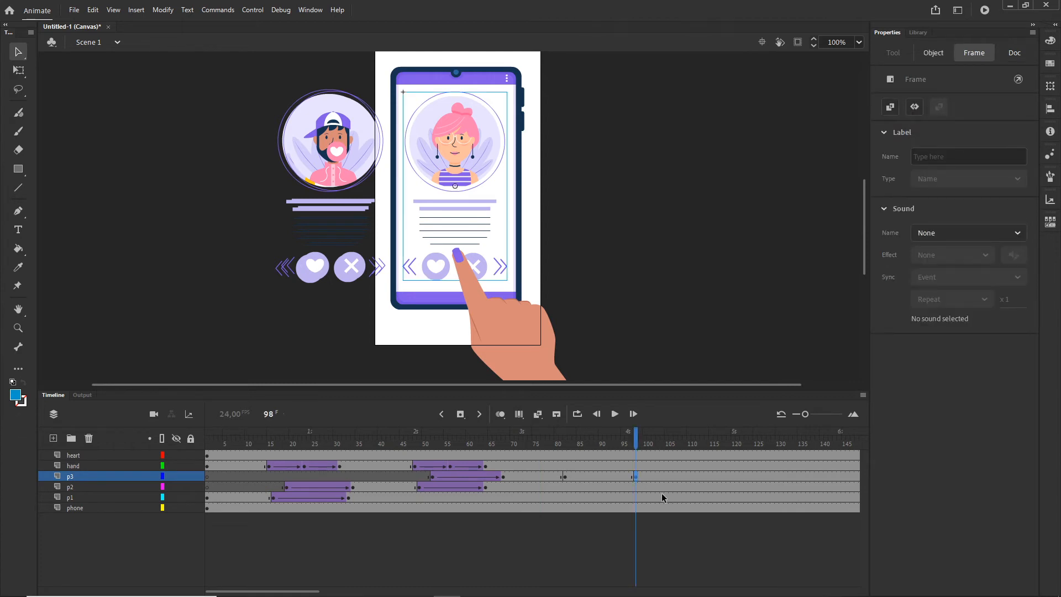
- At frame 98, shift the p3 profile horizontally until it sits completely off the right side of the phone
{"action": "key", "text": "shift+Right"}
{"action": "key", "text": "shift+Right"}
{"action": "key", "text": "shift+Right"}
{"action": "key", "text": "shift+Right"}
{"action": "key", "text": "shift+Right"}
{"action": "key", "text": "shift+Right"}
{"action": "key", "text": "shift+Right"}
{"action": "key", "text": "shift+Right"}
{"action": "key", "text": "shift+Right"}
{"action": "key", "text": "shift+Right"}
{"action": "key", "text": "shift+Right"}
{"action": "key", "text": "shift+Right"}
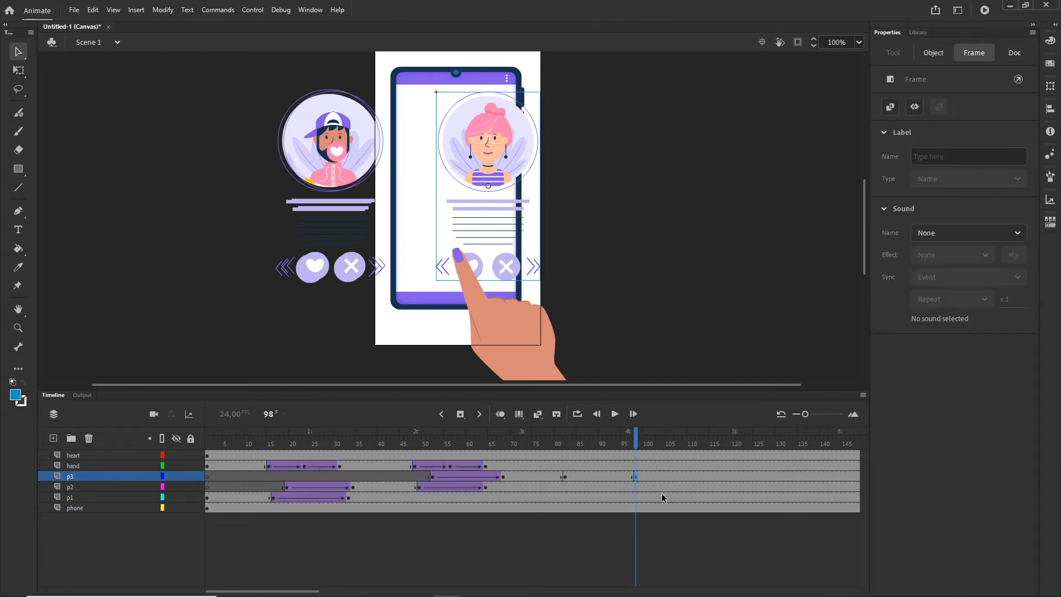
{"action": "key", "text": "shift+Right"}
{"action": "key", "text": "shift+Right"}
{"action": "key", "text": "shift+Right"}
{"action": "key", "text": "shift+Right"}
{"action": "key", "text": "shift+Right"}
{"action": "key", "text": "shift+Right"}
{"action": "key", "text": "shift+Right"}
{"action": "key", "text": "shift+Right"}
{"action": "key", "text": "shift+Right"}
{"action": "key", "text": "shift+Right"}
{"action": "key", "text": "shift+Right"}
{"action": "key", "text": "shift+Right"}
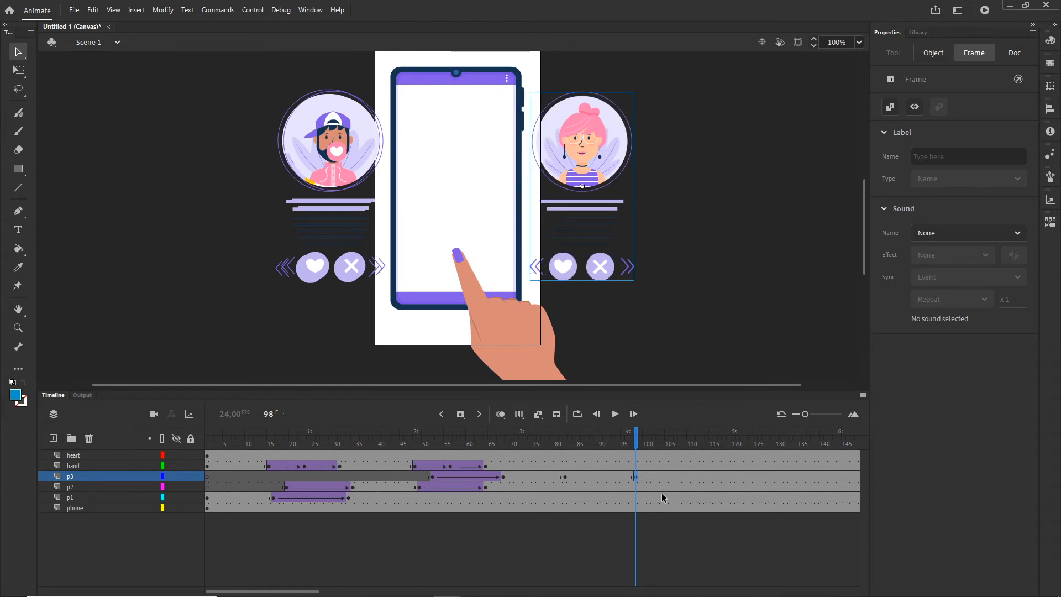
- Create a classic tween on the p3 layer between frames 82 and 98 with a Quad Ease-In-Out effect
{"action": "left_click", "coordinate": [592, 478]}
{"action": "right_click", "coordinate": [592, 477]}
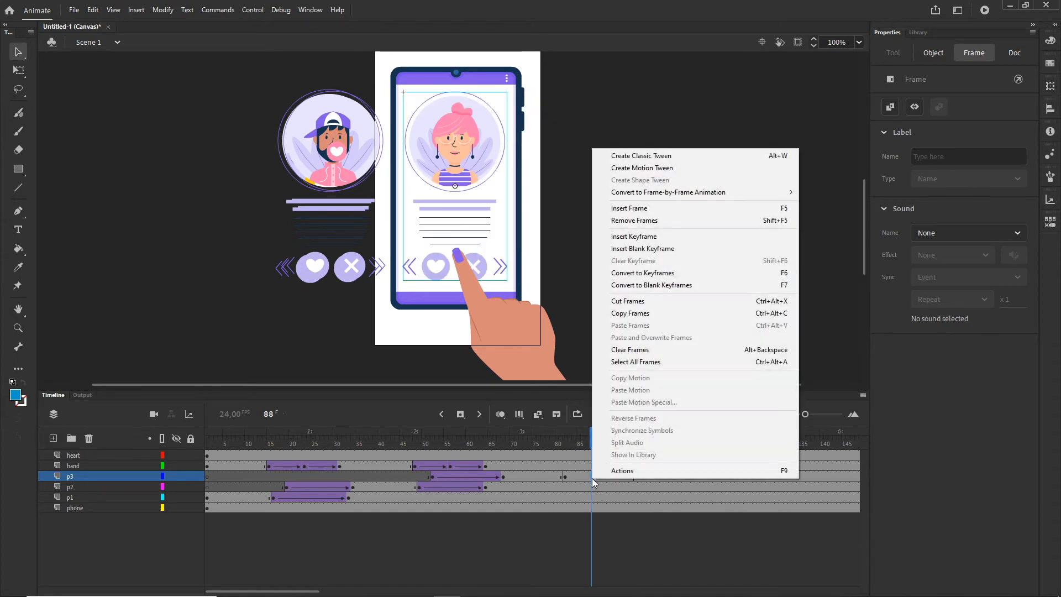
{"action": "left_click", "coordinate": [640, 157]}
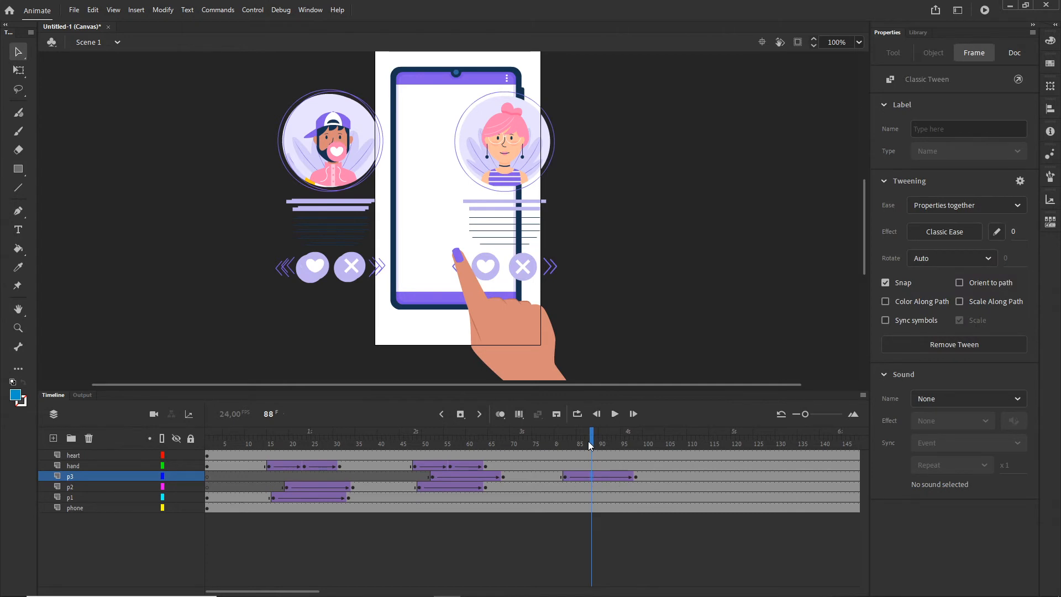
{"action": "left_click_drag", "start_coordinate": [588, 441], "coordinate": [567, 442]}
{"action": "key", "text": "Return"}
{"action": "left_click", "coordinate": [565, 478]}
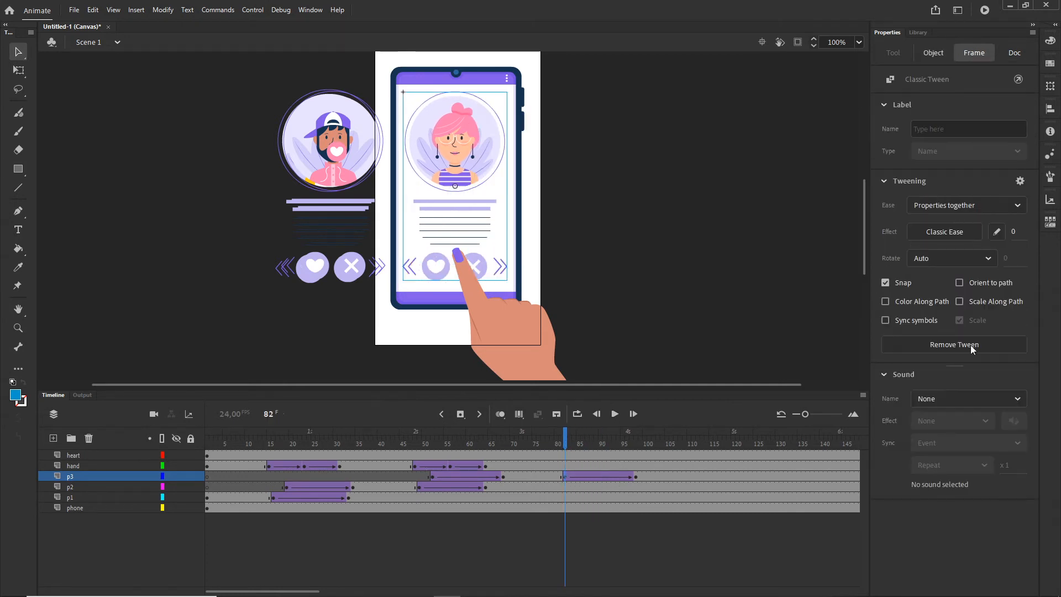
{"action": "left_click", "coordinate": [943, 232]}
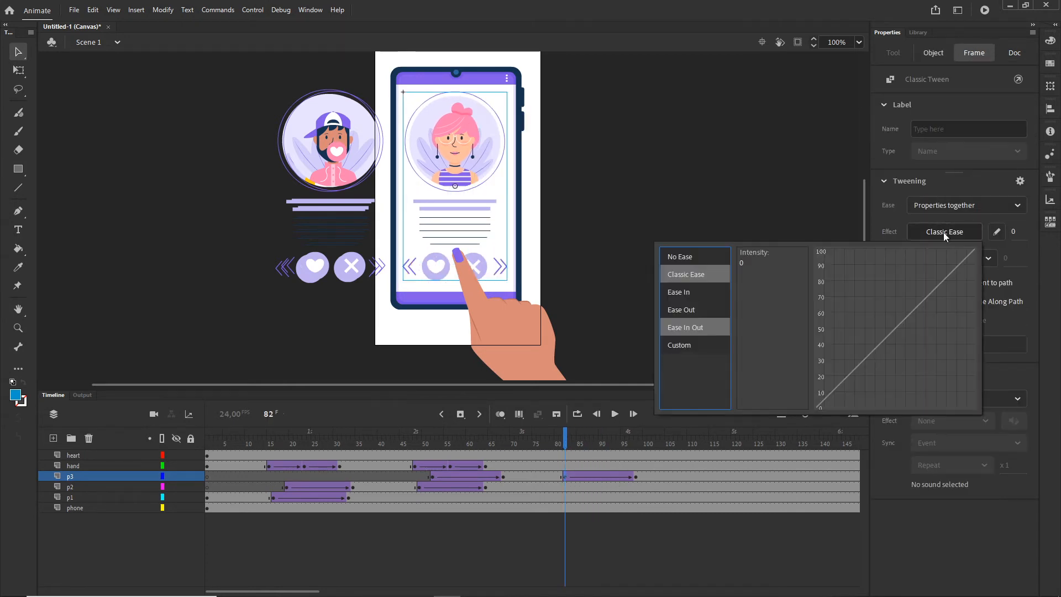
{"action": "left_click", "coordinate": [687, 329]}
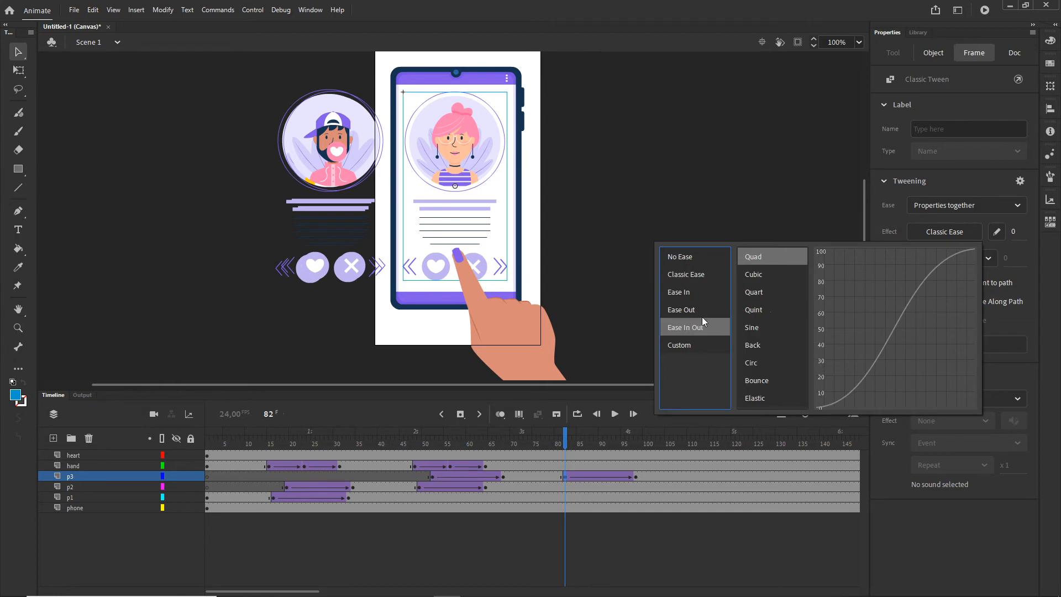
{"action": "double_click", "coordinate": [757, 257]}
{"action": "left_click_drag", "start_coordinate": [565, 436], "coordinate": [514, 440]}
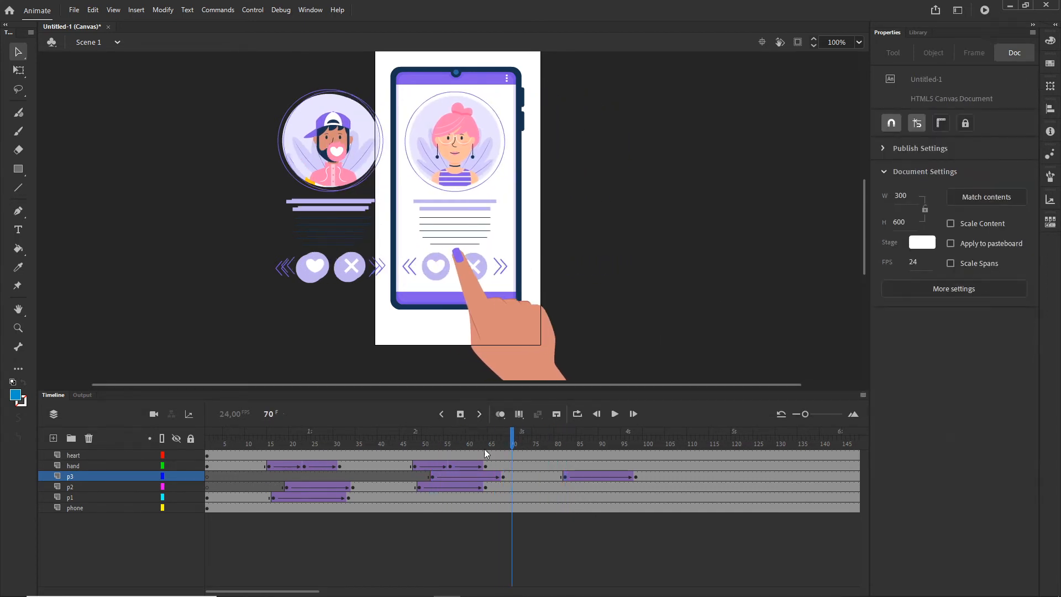
{"action": "left_click", "coordinate": [485, 466]}
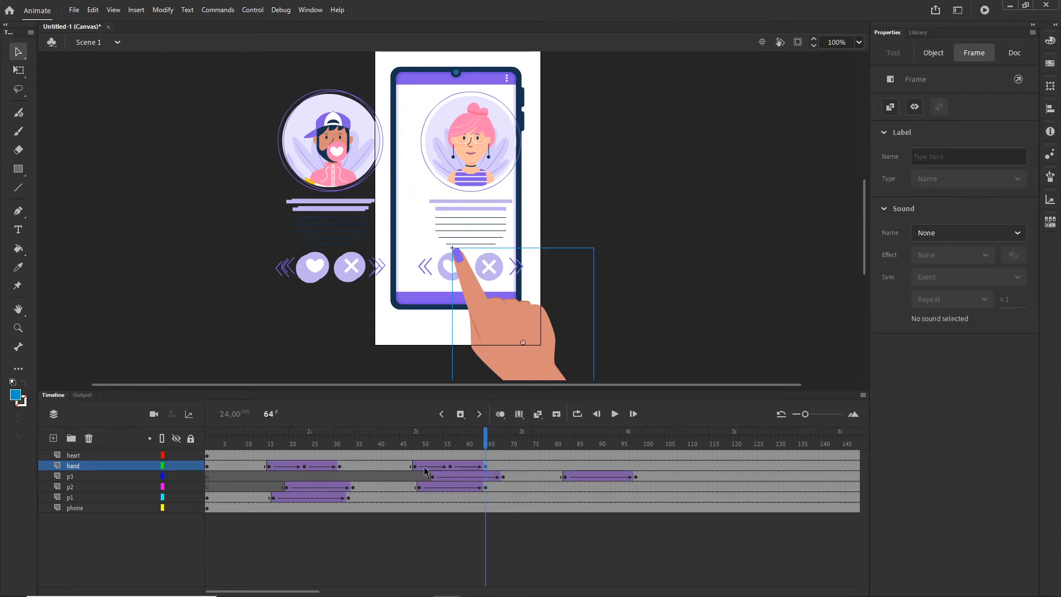
{"action": "left_click", "coordinate": [417, 468]}
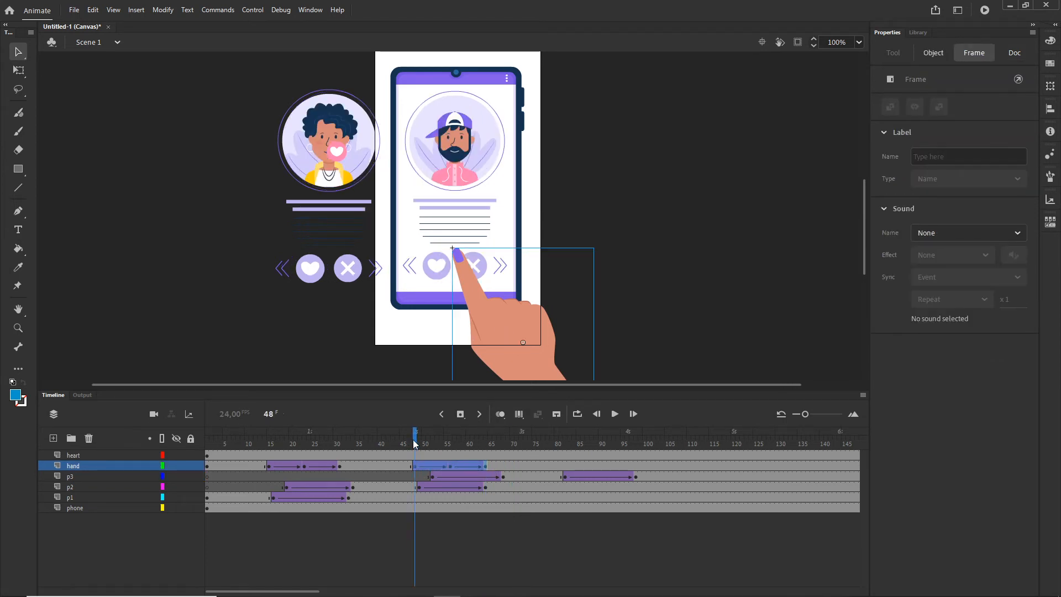
- Insert keyframes on the hand layer at frames 80 and 88
{"action": "left_click_drag", "start_coordinate": [416, 443], "coordinate": [548, 445]}
{"action": "left_click", "coordinate": [552, 466]}
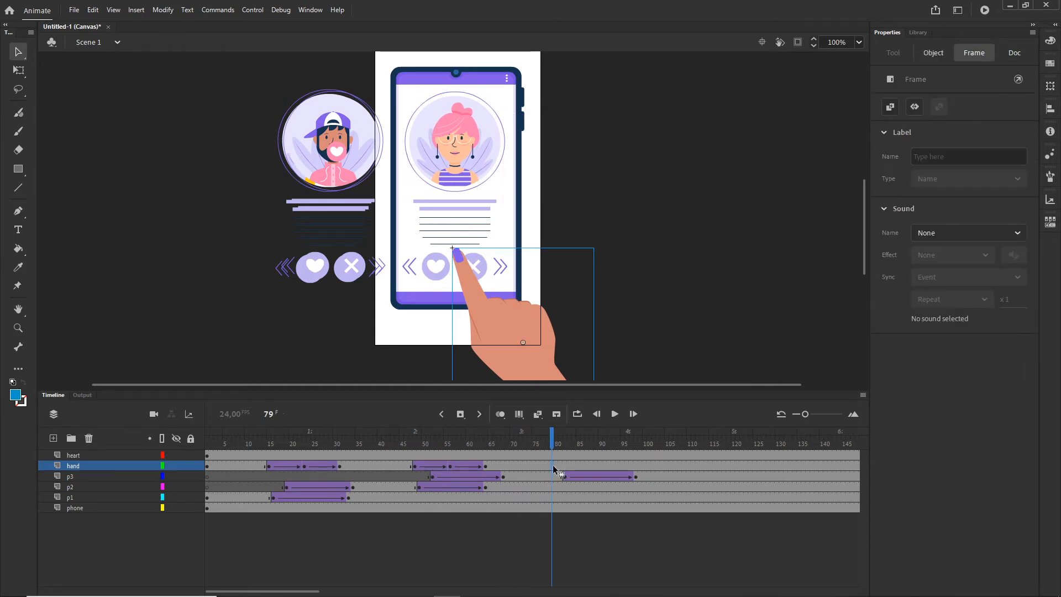
{"action": "key", "text": "F6"}
{"action": "left_click", "coordinate": [591, 465]}
{"action": "key", "text": "F6"}
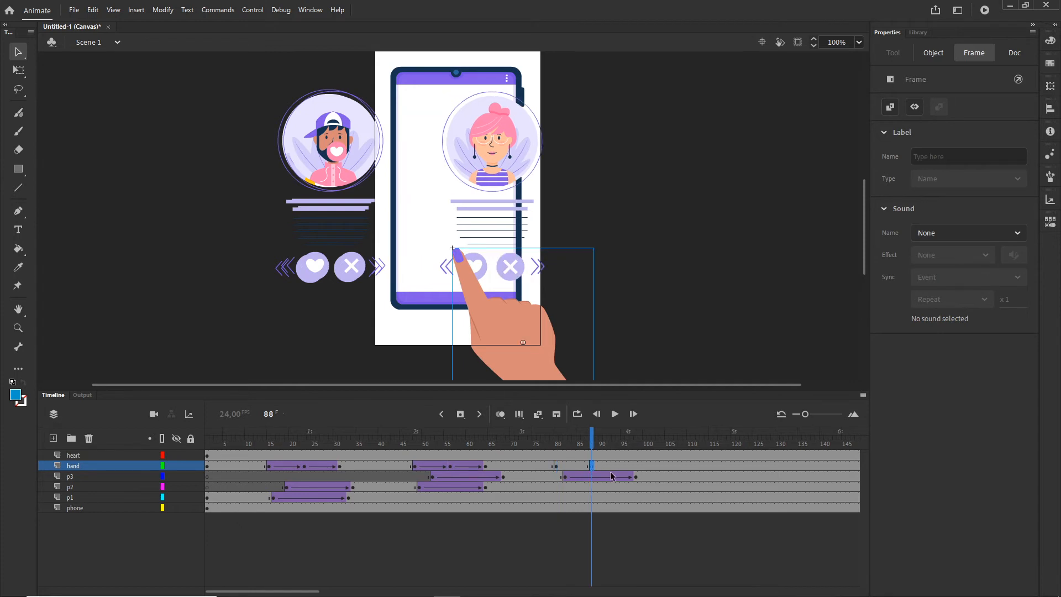
- At frame 88, nudge the hand horizontally a short distance to the right to form the opposite swipe
{"action": "key", "text": "shift+Right"}
{"action": "key", "text": "shift+Right"}
{"action": "key", "text": "shift+Right"}
{"action": "key", "text": "shift+Right"}
{"action": "key", "text": "shift+Right"}
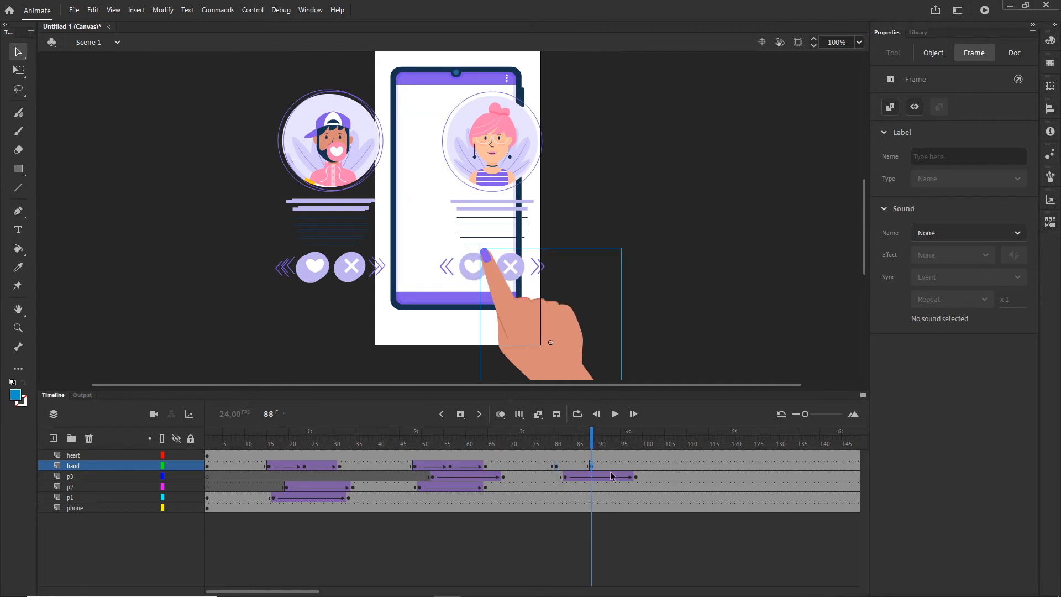
- Add a hand layer keyframe at frame 96 and create classic tweens across frames 80–96
{"action": "left_click", "coordinate": [557, 468]}
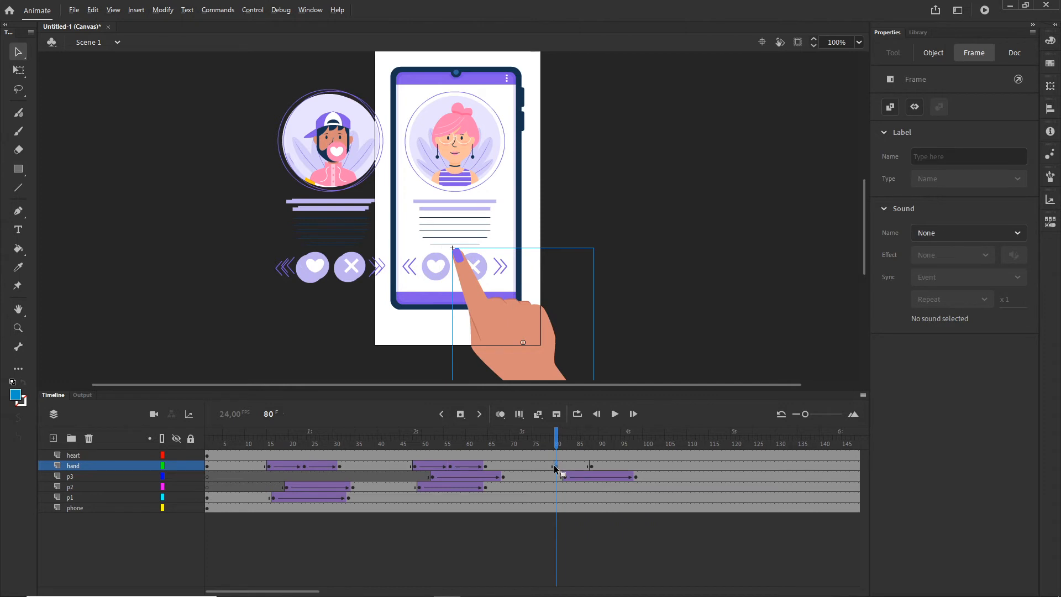
{"action": "left_click", "coordinate": [627, 466]}
{"action": "key", "text": "F6"}
{"action": "left_click_drag", "start_coordinate": [607, 469], "coordinate": [591, 442]}
{"action": "right_click", "coordinate": [578, 467]}
{"action": "left_click", "coordinate": [631, 143]}
- Apply a Quad Ease-In-Out effect to the hand layer's tweens starting at frames 80 and 88
{"action": "left_click", "coordinate": [578, 469]}
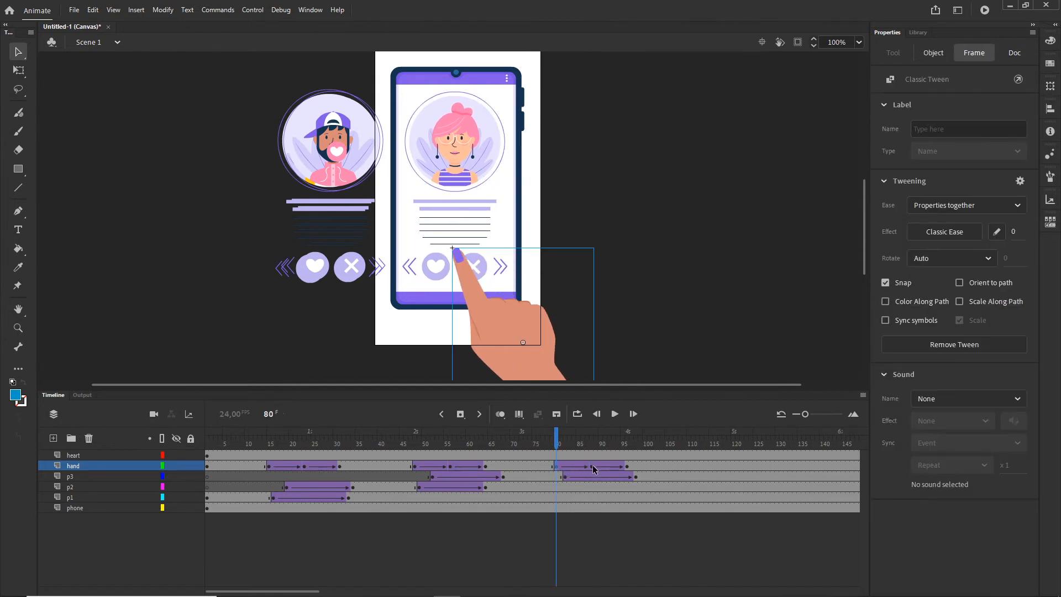
{"action": "left_click", "coordinate": [594, 469], "text": "shift"}
{"action": "left_click", "coordinate": [953, 233]}
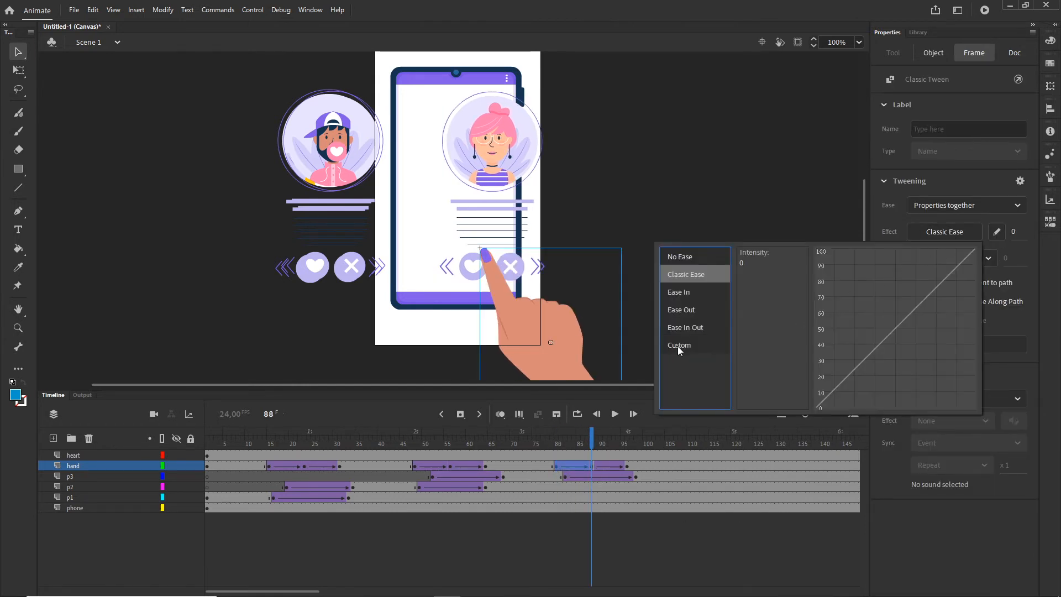
{"action": "left_click", "coordinate": [687, 327]}
{"action": "double_click", "coordinate": [758, 255]}
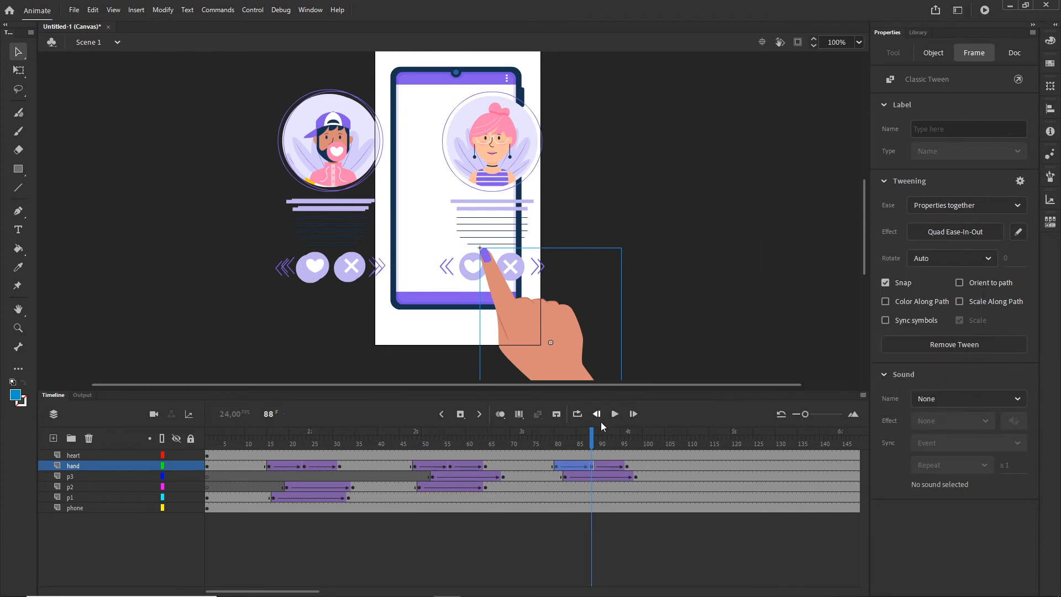
- Preview the third swipe through frame 101, test the whole animation in the browser, and return to Animate
{"action": "left_click", "coordinate": [547, 441]}
{"action": "left_click_drag", "start_coordinate": [547, 441], "coordinate": [654, 446]}
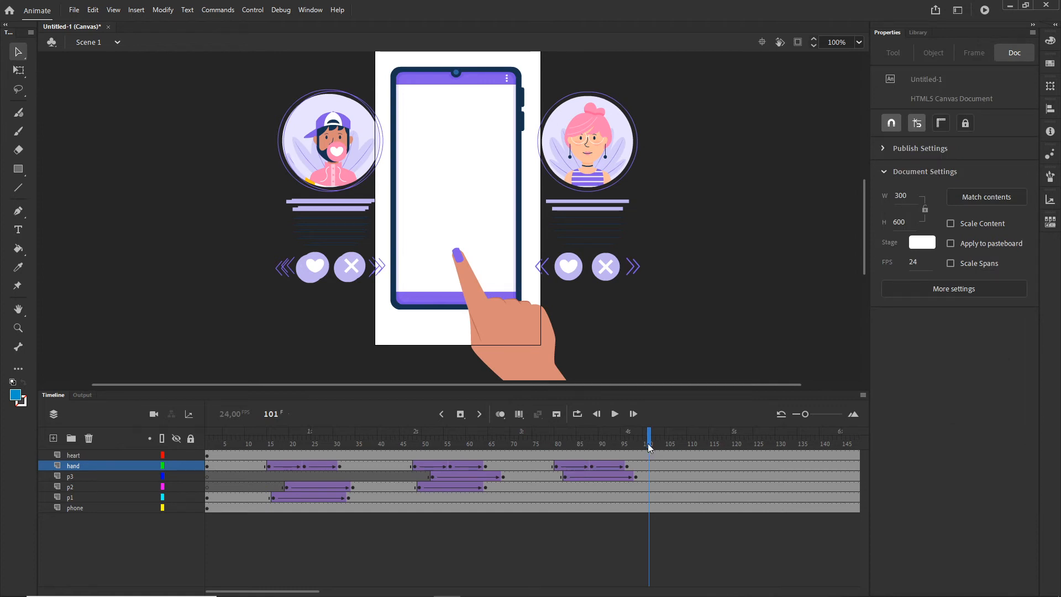
{"action": "key", "text": "ctrl+Return"}
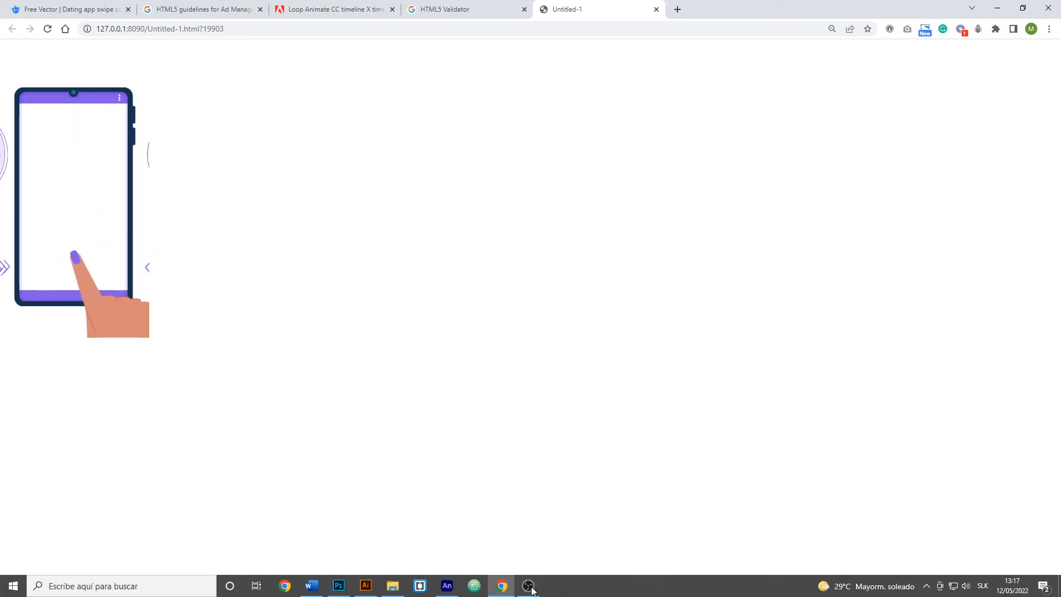
{"action": "left_click", "coordinate": [514, 585]}
{"action": "left_click", "coordinate": [53, 395]}
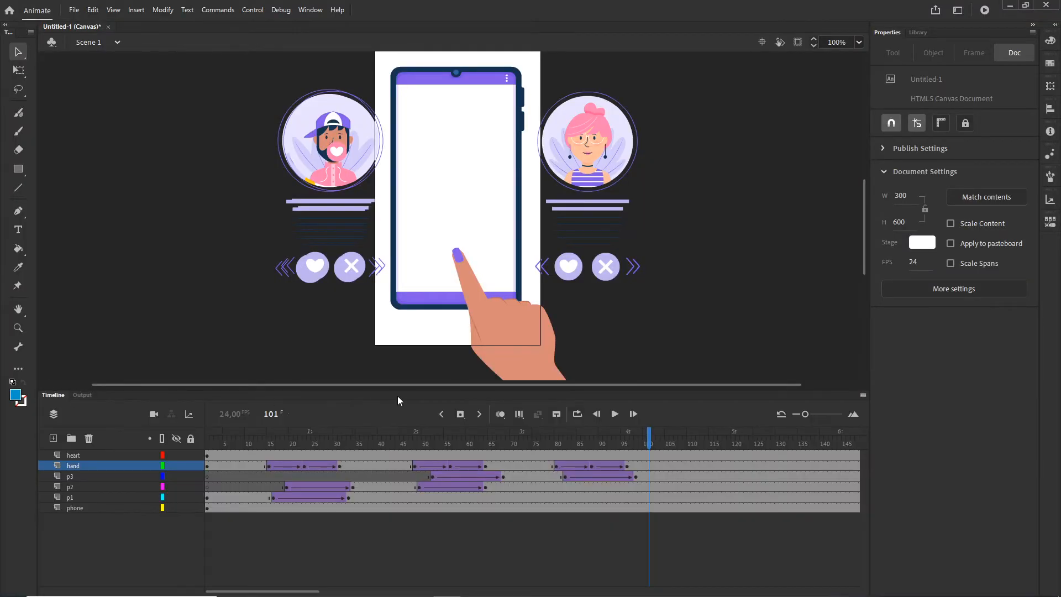
- Go back to frame 1, add a new layer above the hand layer and name it mask_idn
{"action": "left_click_drag", "start_coordinate": [645, 441], "coordinate": [105, 432]}
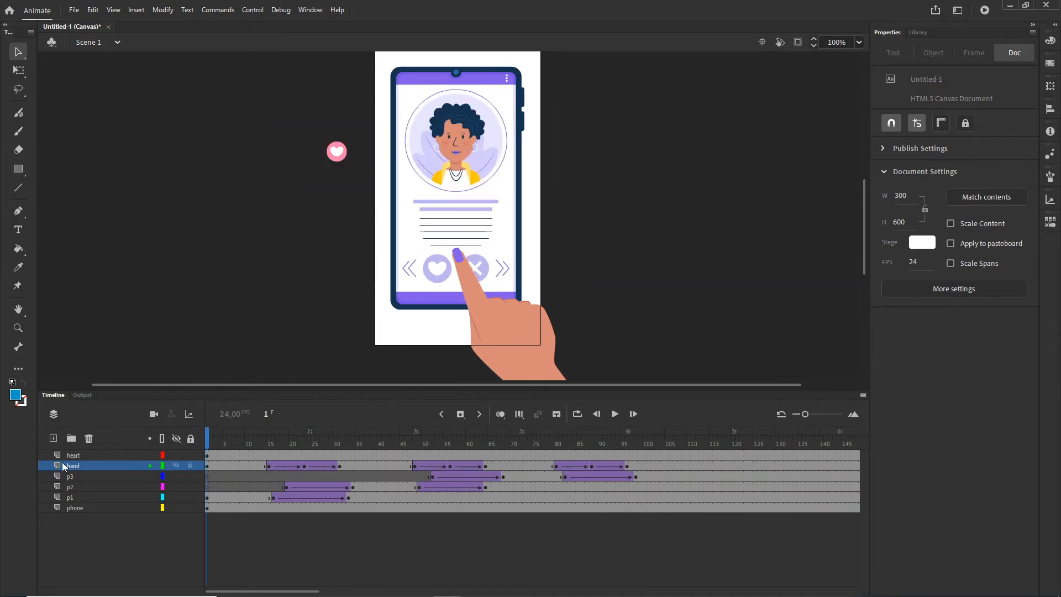
{"action": "left_click", "coordinate": [54, 438]}
{"action": "double_click", "coordinate": [79, 465]}
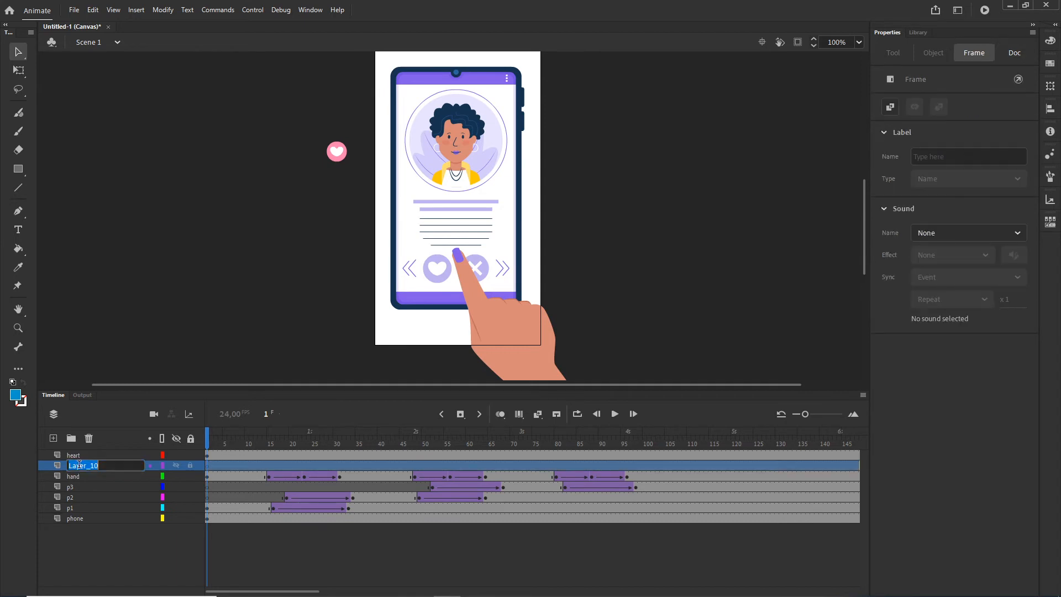
{"action": "type", "text": "mask"}
{"action": "key", "text": "Return"}
- Draw a red, strokeless rectangle about 214 by 249 px over the upper phone screen on the mask_idn layer, starting below the purple header
{"action": "left_click", "coordinate": [601, 336]}
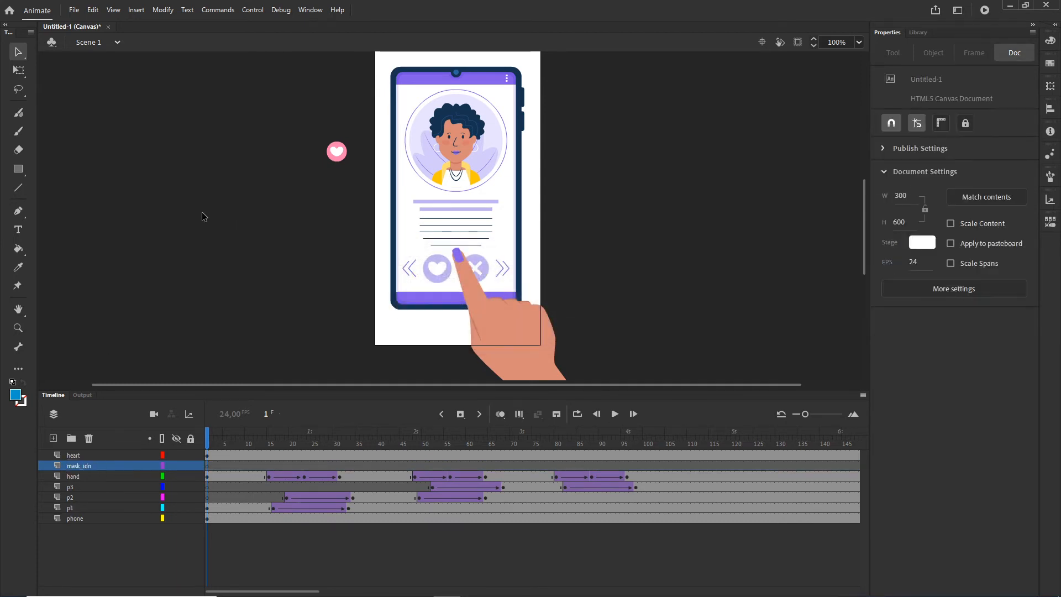
{"action": "left_click", "coordinate": [20, 170]}
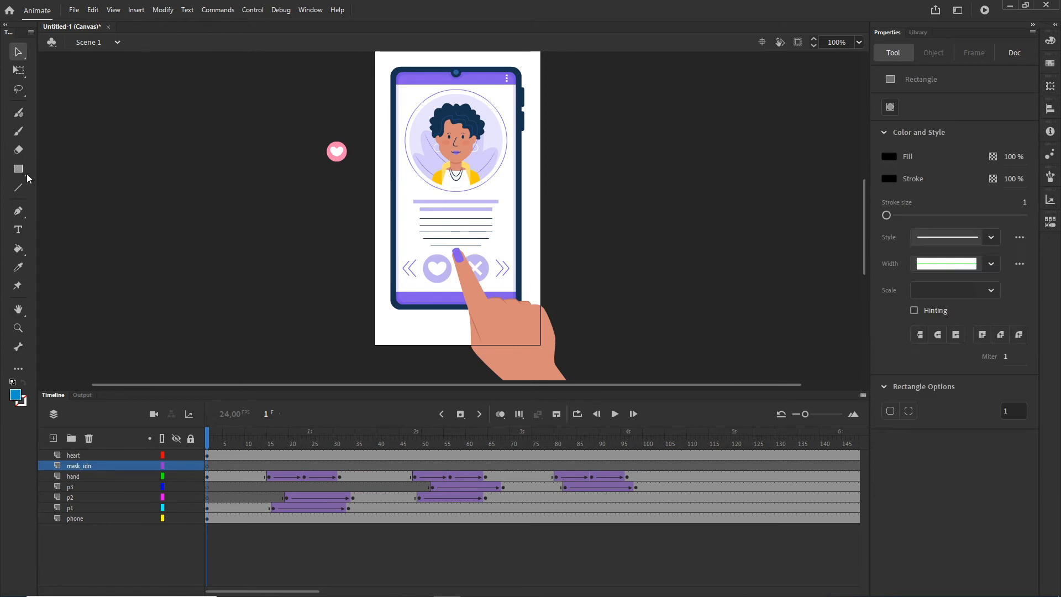
{"action": "left_click", "coordinate": [893, 158]}
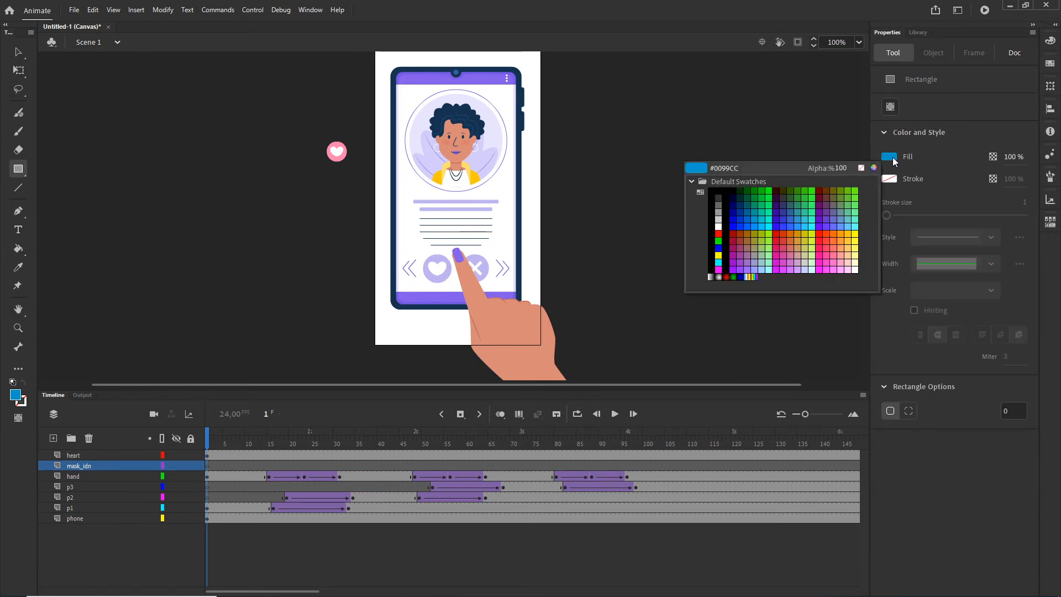
{"action": "left_click", "coordinate": [720, 234]}
{"action": "scroll", "coordinate": [515, 132], "scroll_direction": "up", "scroll_amount": 3}
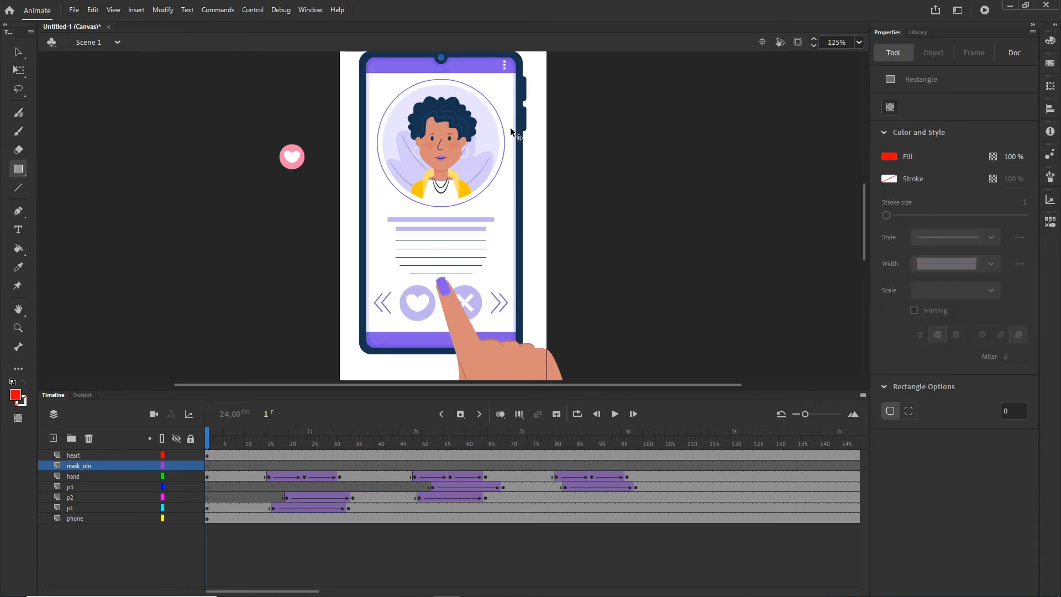
{"action": "scroll", "coordinate": [517, 166], "scroll_direction": "up", "scroll_amount": 2}
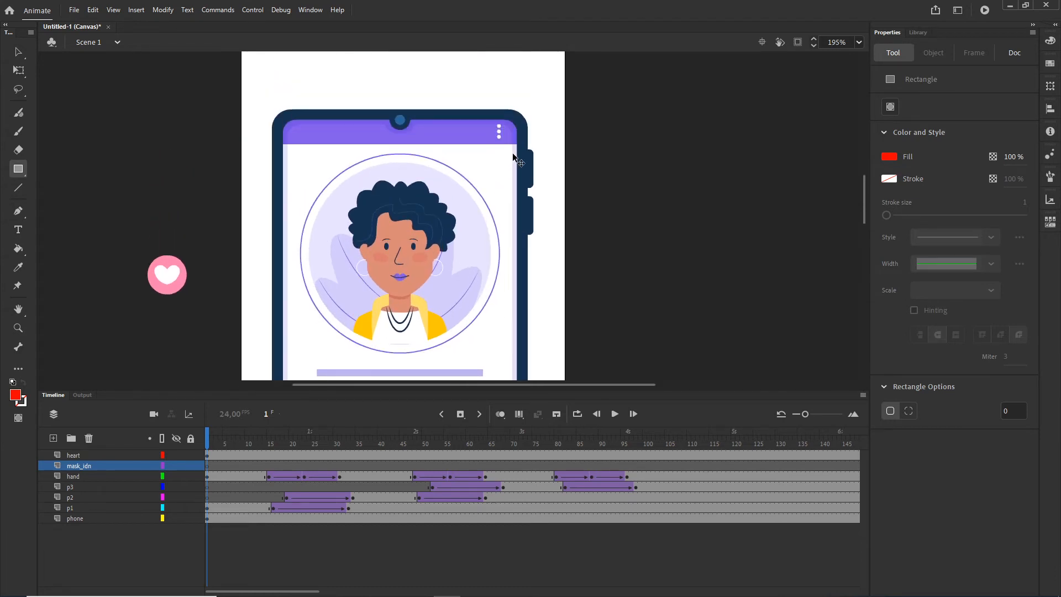
{"action": "scroll", "coordinate": [522, 168], "scroll_direction": "up", "scroll_amount": 1}
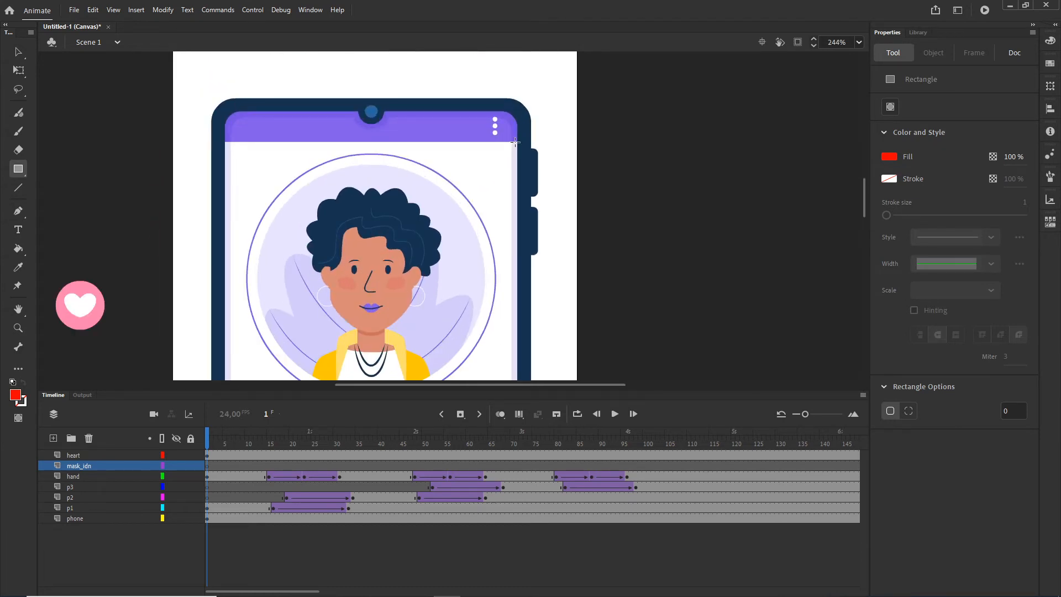
{"action": "left_click_drag", "start_coordinate": [515, 142], "coordinate": [227, 478]}
- Stretch the red rectangle down with Free Transform until it meets the purple bar at the phone's bottom, and check its lower edge
{"action": "left_click_drag", "start_coordinate": [519, 275], "coordinate": [506, 131]}
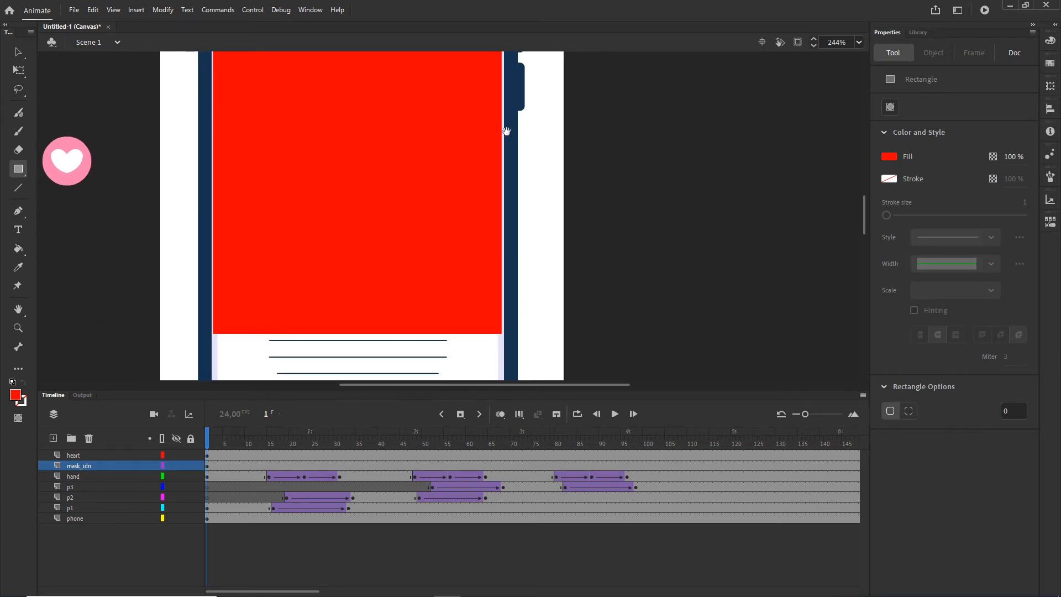
{"action": "scroll", "coordinate": [445, 161], "scroll_direction": "down", "scroll_amount": 2}
{"action": "scroll", "coordinate": [448, 177], "scroll_direction": "down", "scroll_amount": 3}
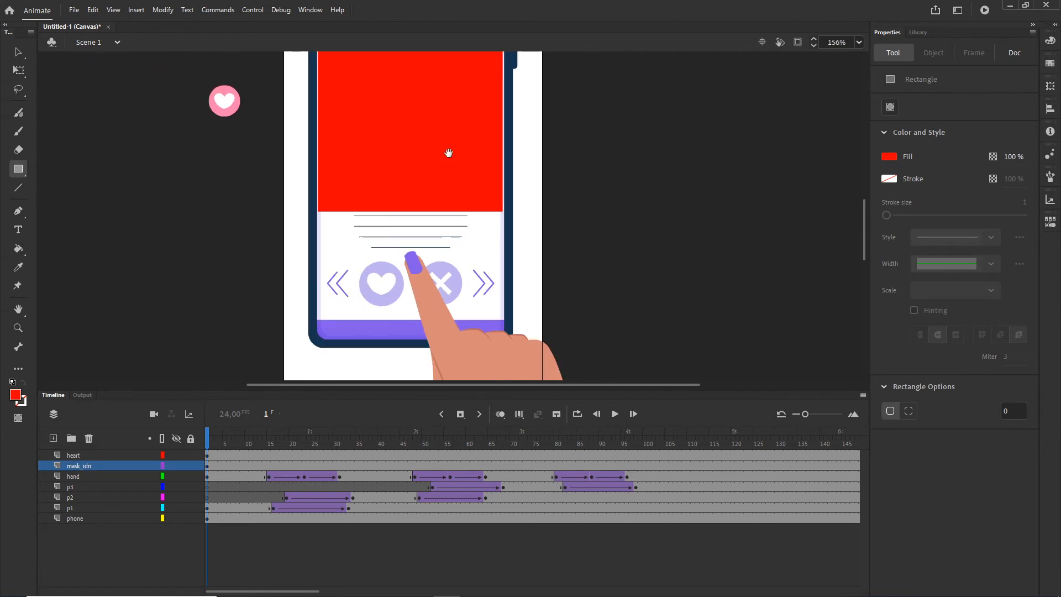
{"action": "left_click_drag", "start_coordinate": [448, 154], "coordinate": [443, 218]}
{"action": "left_click", "coordinate": [17, 55]}
{"action": "left_click", "coordinate": [396, 215]}
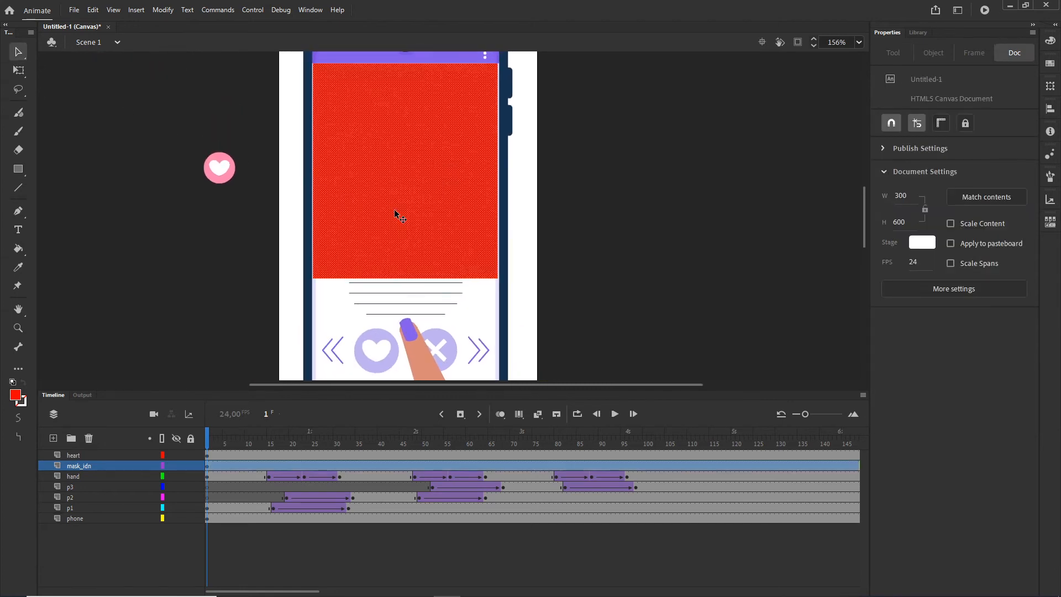
{"action": "left_click", "coordinate": [21, 76]}
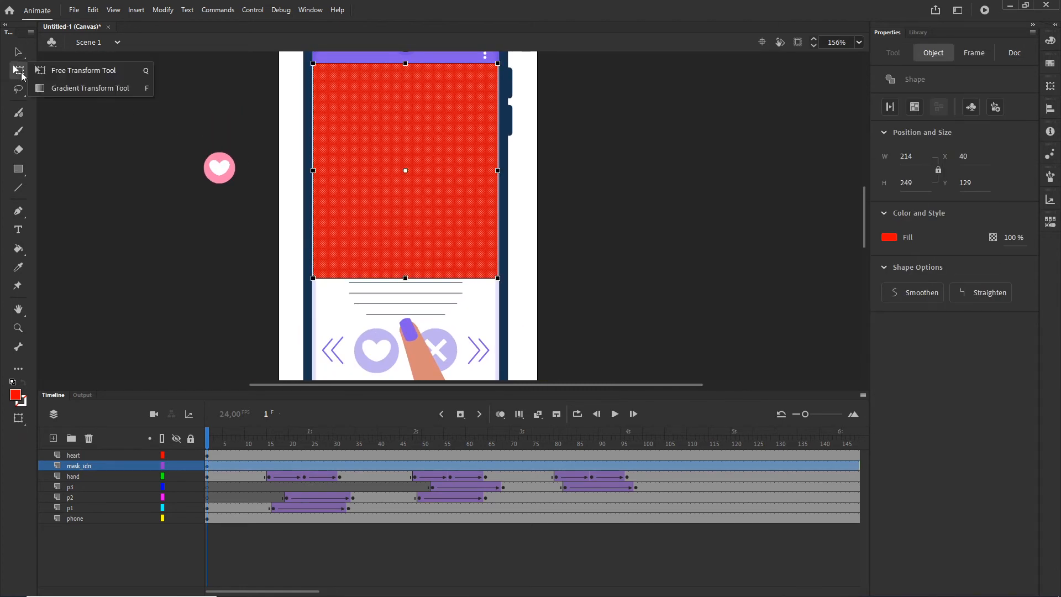
{"action": "left_click", "coordinate": [70, 75]}
{"action": "left_click_drag", "start_coordinate": [406, 279], "coordinate": [409, 354]}
{"action": "left_click_drag", "start_coordinate": [654, 303], "coordinate": [629, 232]}
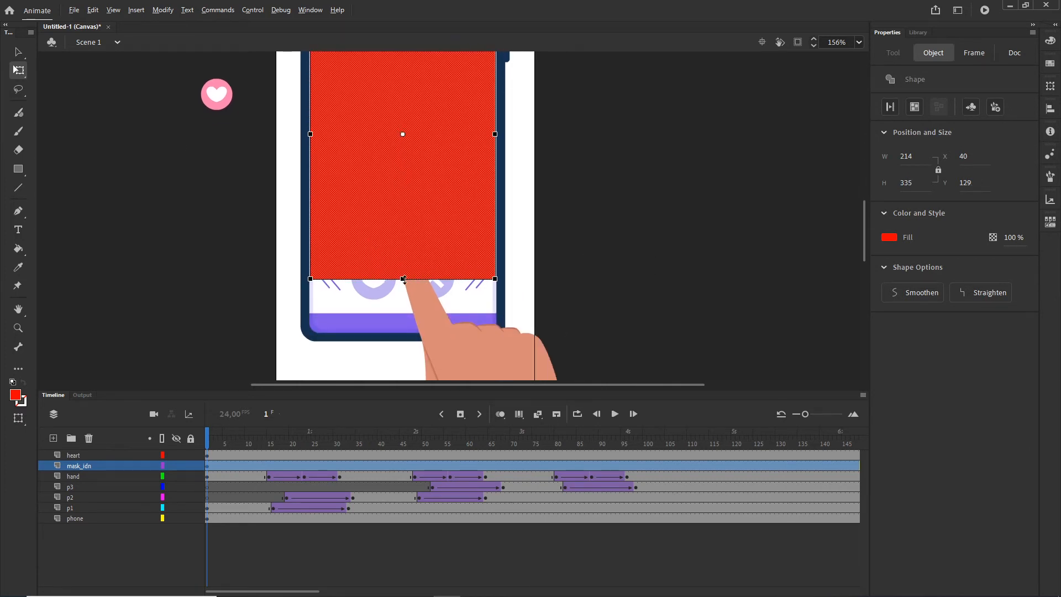
{"action": "left_click_drag", "start_coordinate": [403, 281], "coordinate": [402, 314]}
{"action": "left_click", "coordinate": [592, 289]}
{"action": "scroll", "coordinate": [393, 303], "scroll_direction": "up", "scroll_amount": 3}
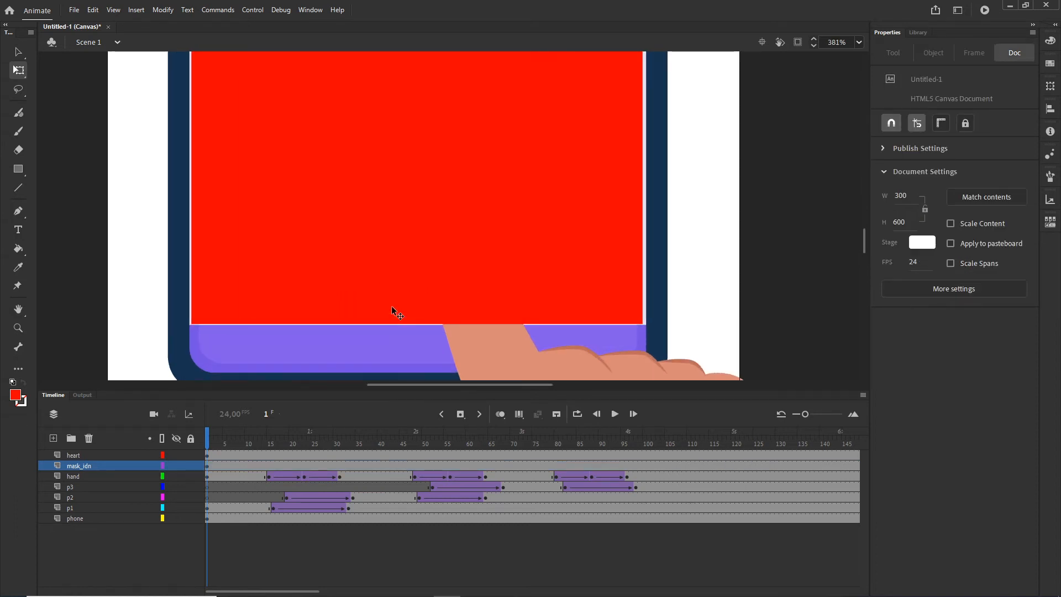
{"action": "scroll", "coordinate": [392, 307], "scroll_direction": "up", "scroll_amount": 2}
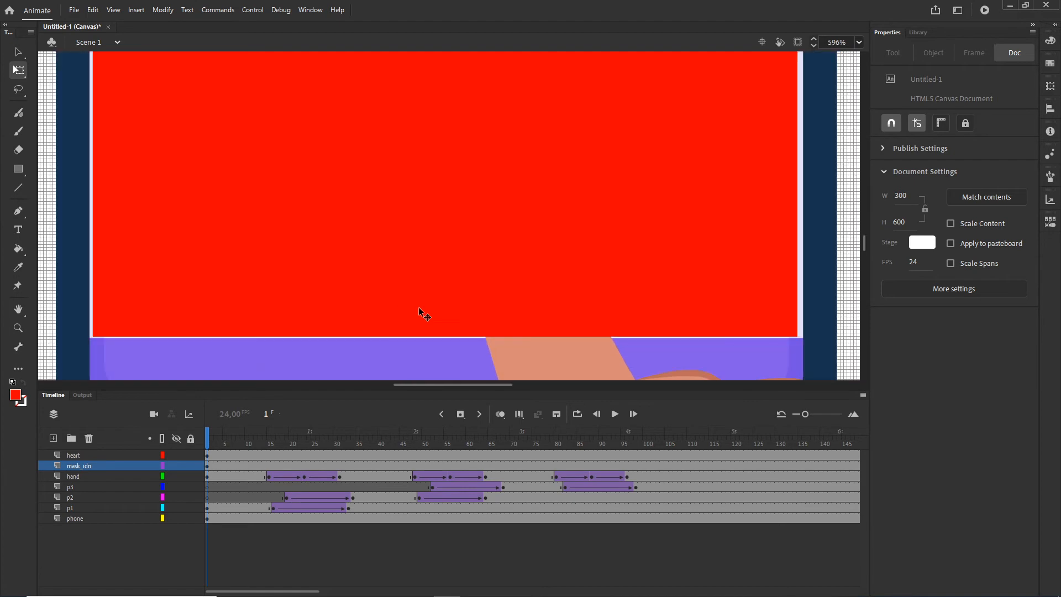
- Duplicate the mask_idn layer twice so that each of the three profiles has its own mask layer
{"action": "scroll", "coordinate": [419, 309], "scroll_direction": "down", "scroll_amount": 4}
{"action": "left_click_drag", "start_coordinate": [652, 230], "coordinate": [671, 333]}
{"action": "scroll", "coordinate": [500, 226], "scroll_direction": "down", "scroll_amount": 1}
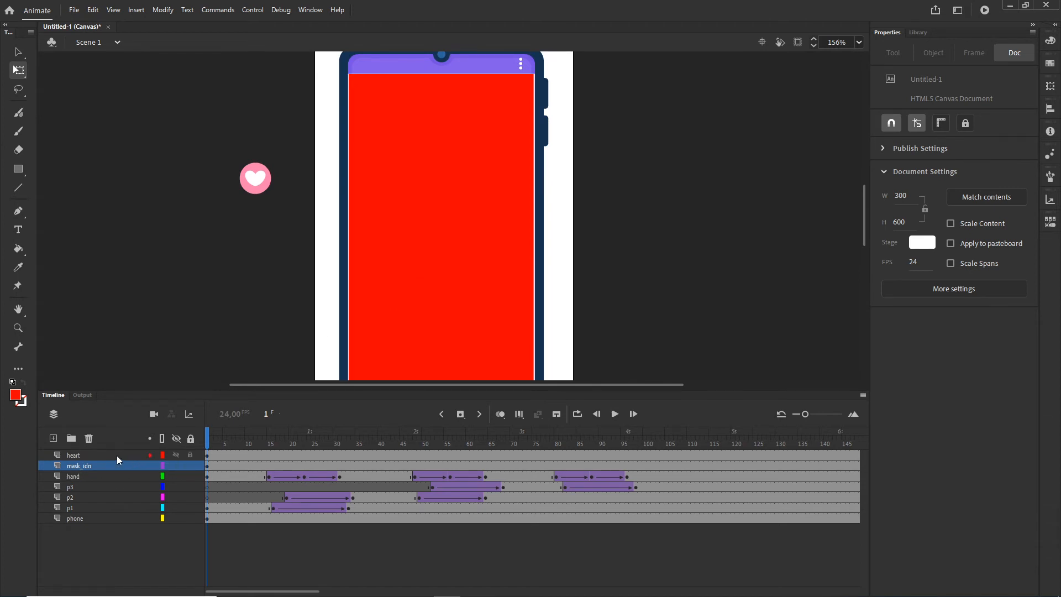
{"action": "right_click", "coordinate": [71, 466]}
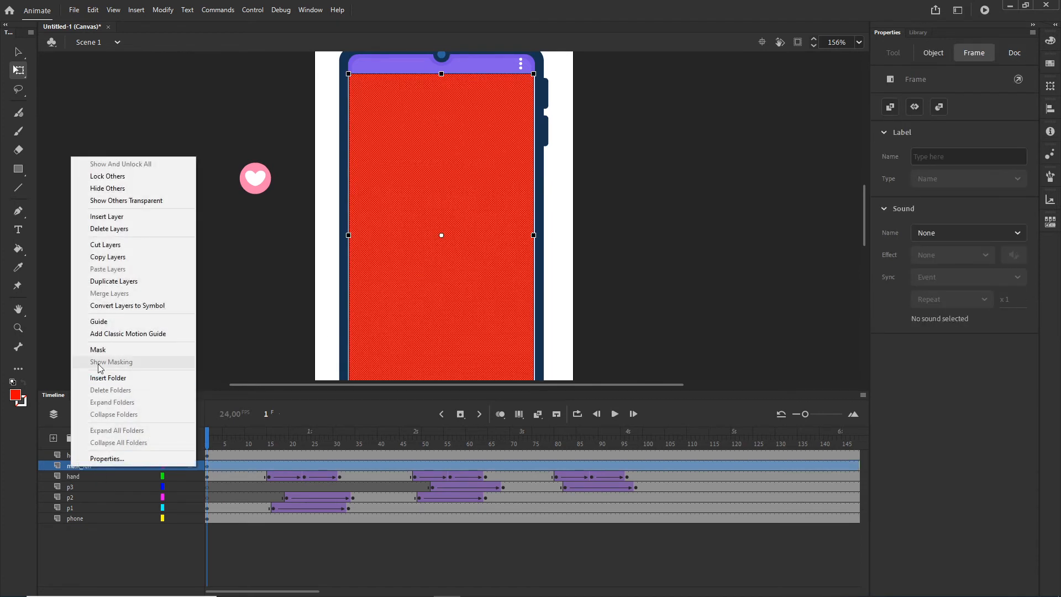
{"action": "left_click", "coordinate": [114, 282]}
{"action": "right_click", "coordinate": [80, 468]}
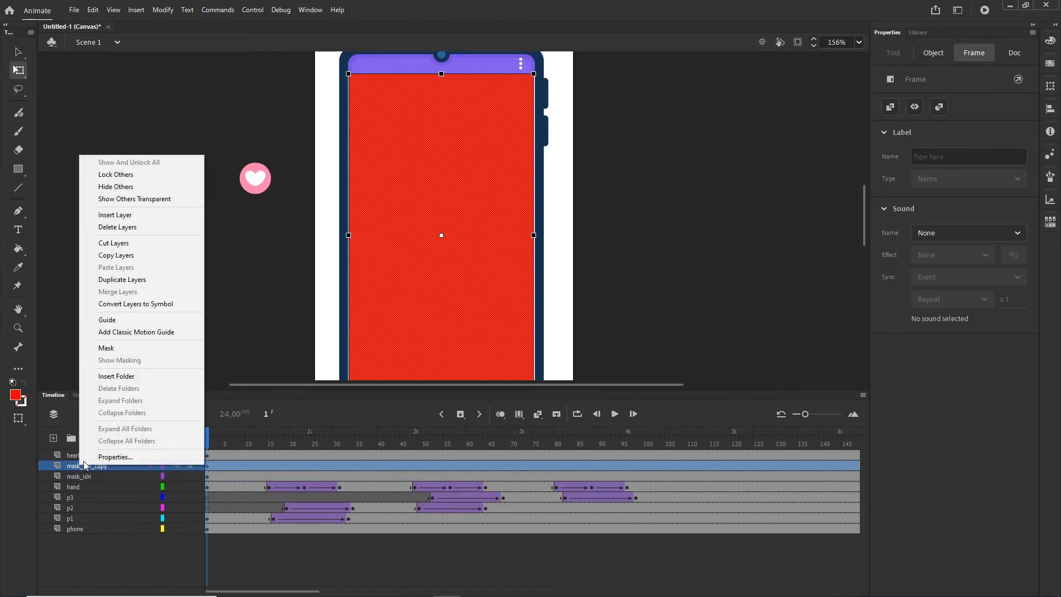
{"action": "left_click", "coordinate": [128, 280]}
{"action": "left_click", "coordinate": [115, 548]}
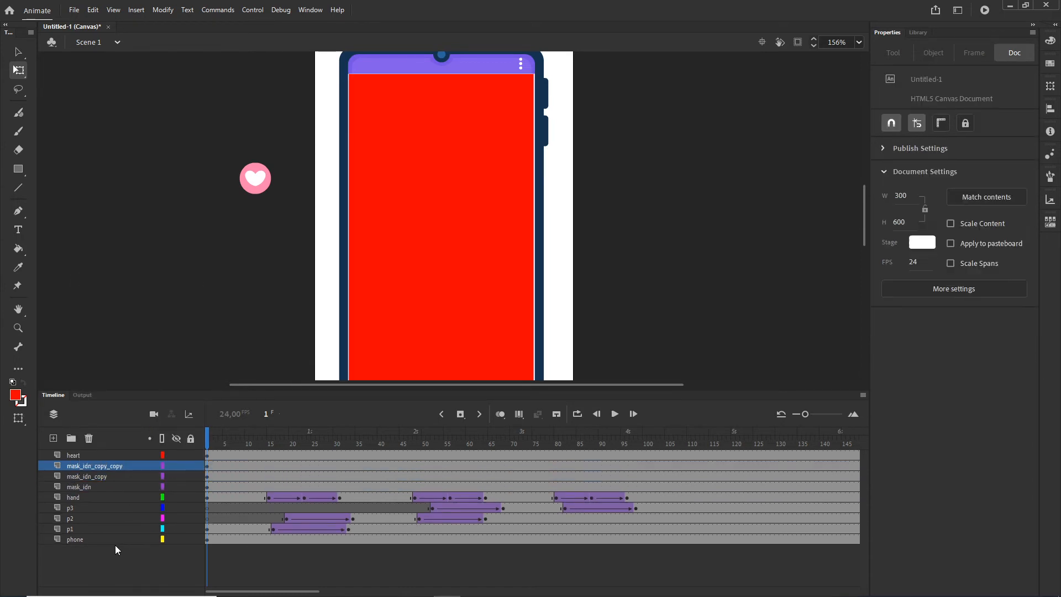
- Reorder the layers to place mask_idn directly above p1, mask_idn_copy above p2 and mask_idn_copy_copy above p3
{"action": "left_click", "coordinate": [84, 486]}
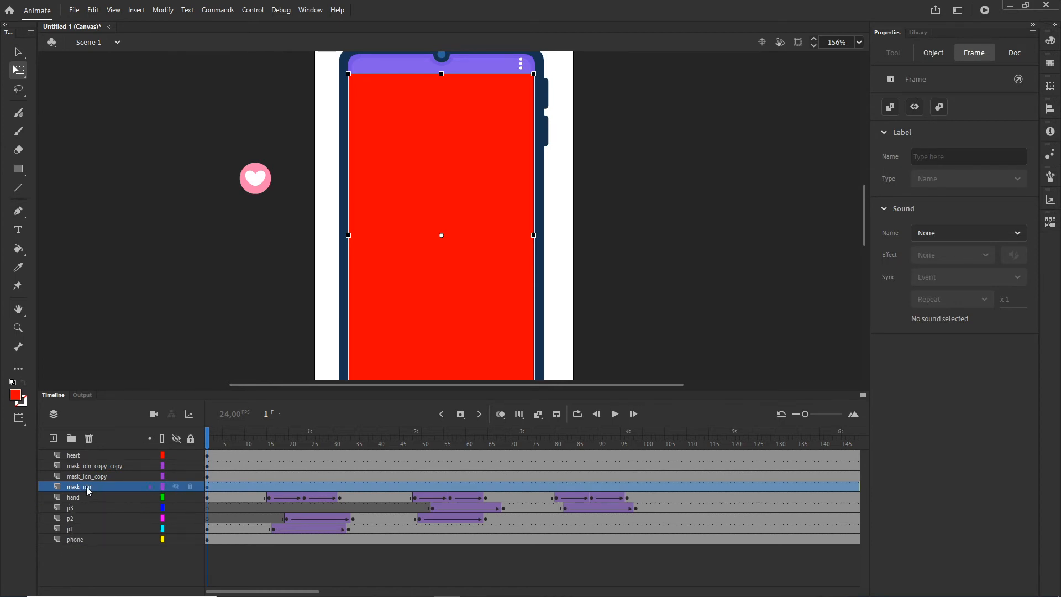
{"action": "left_click_drag", "start_coordinate": [86, 490], "coordinate": [76, 529]}
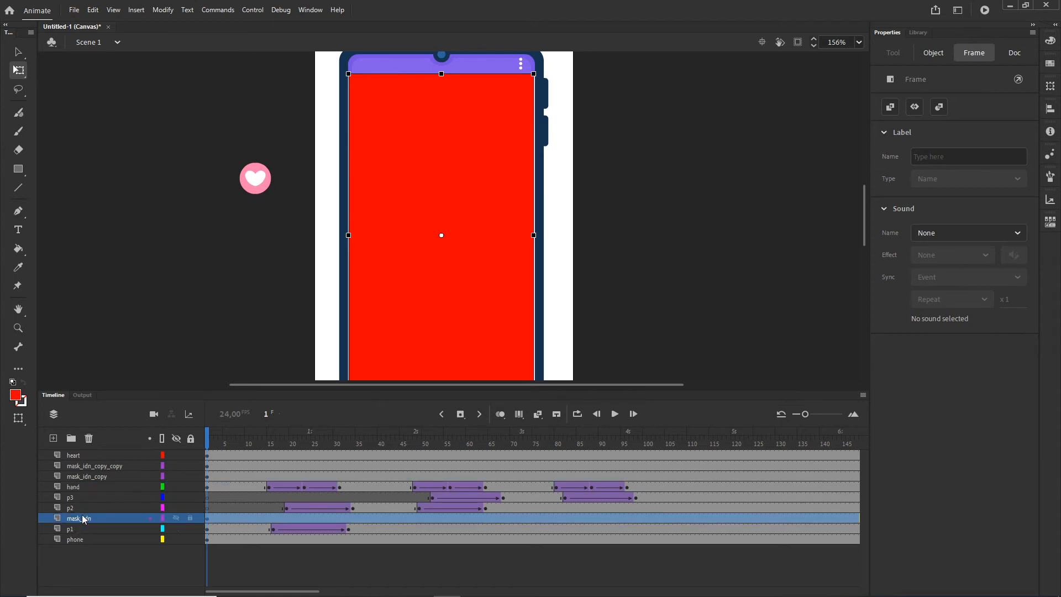
{"action": "mouse_move", "coordinate": [95, 477]}
{"action": "left_mouse_down"}
{"action": "mouse_move", "coordinate": [84, 502]}
{"action": "mouse_move", "coordinate": [101, 469]}
{"action": "mouse_move", "coordinate": [88, 484]}
{"action": "left_mouse_up"}
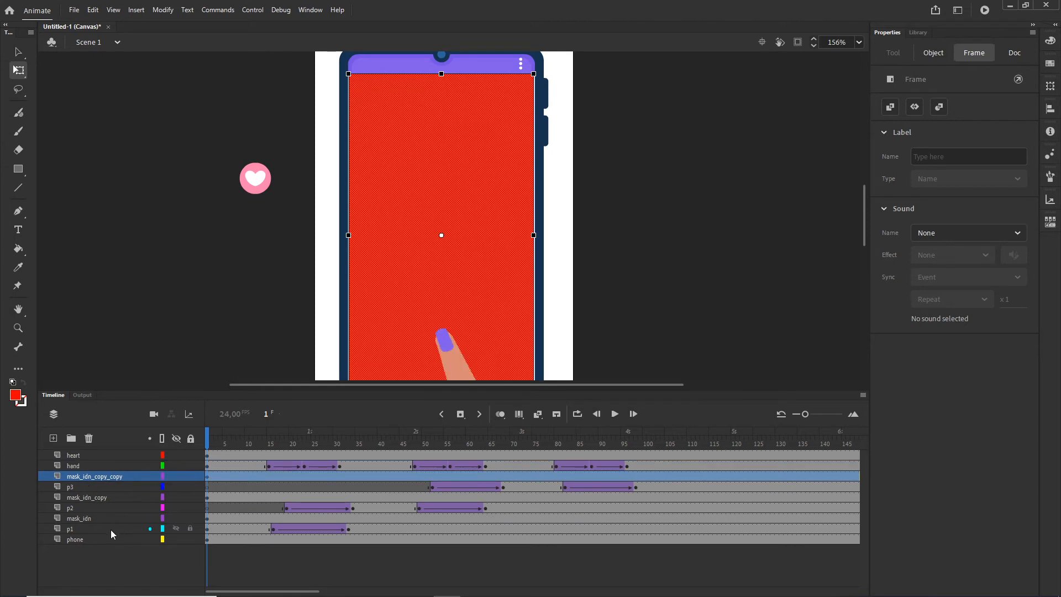
- Convert mask_idn, mask_idn_copy and mask_idn_copy_copy into mask layers for p1, p2 and p3 respectively
{"action": "left_click", "coordinate": [73, 519]}
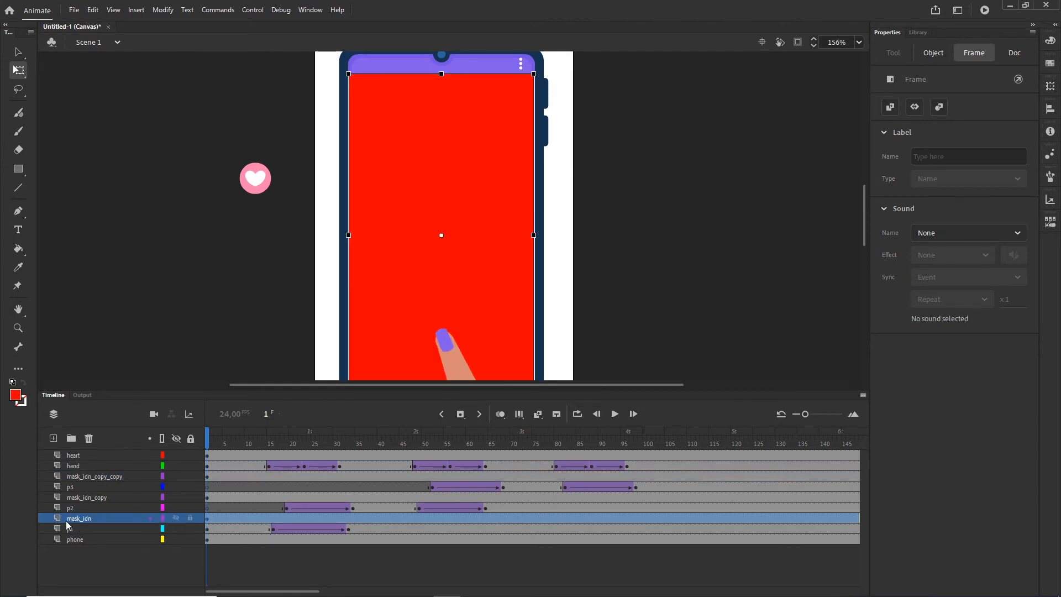
{"action": "right_click", "coordinate": [71, 523]}
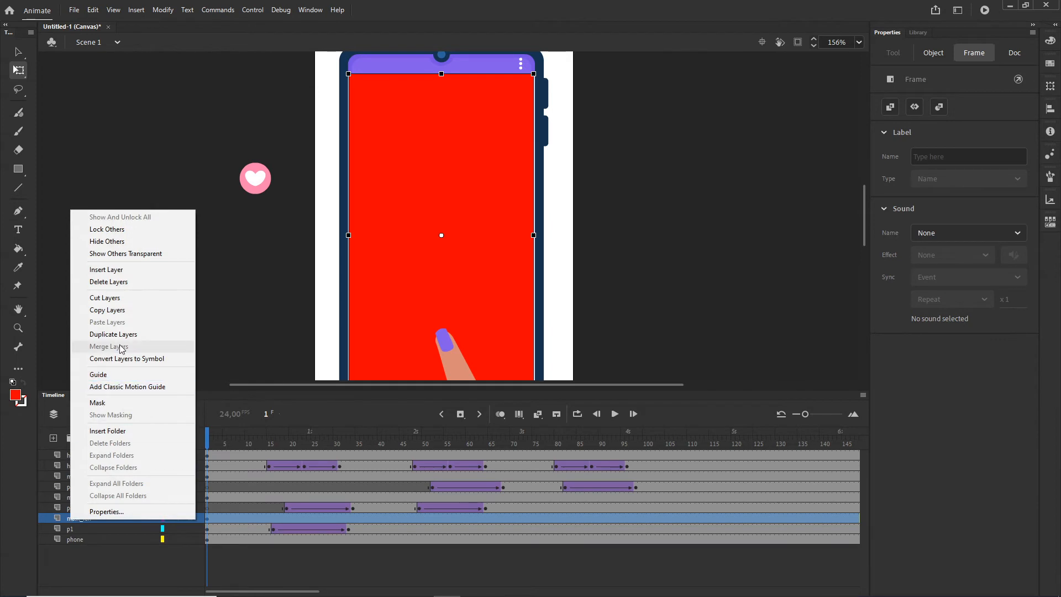
{"action": "left_click", "coordinate": [99, 402]}
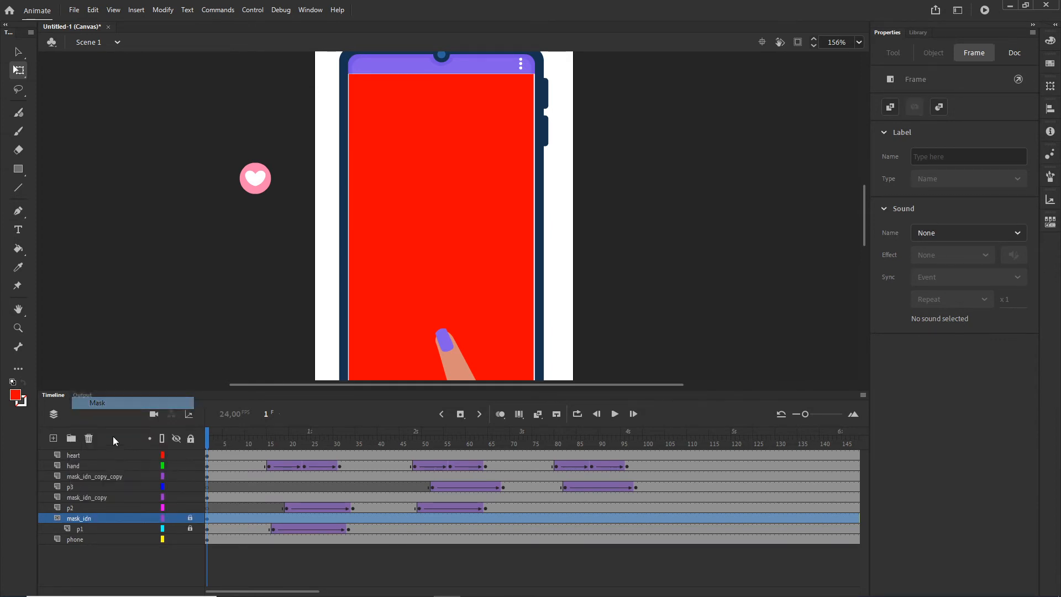
{"action": "left_click", "coordinate": [79, 498]}
{"action": "right_click", "coordinate": [80, 499]}
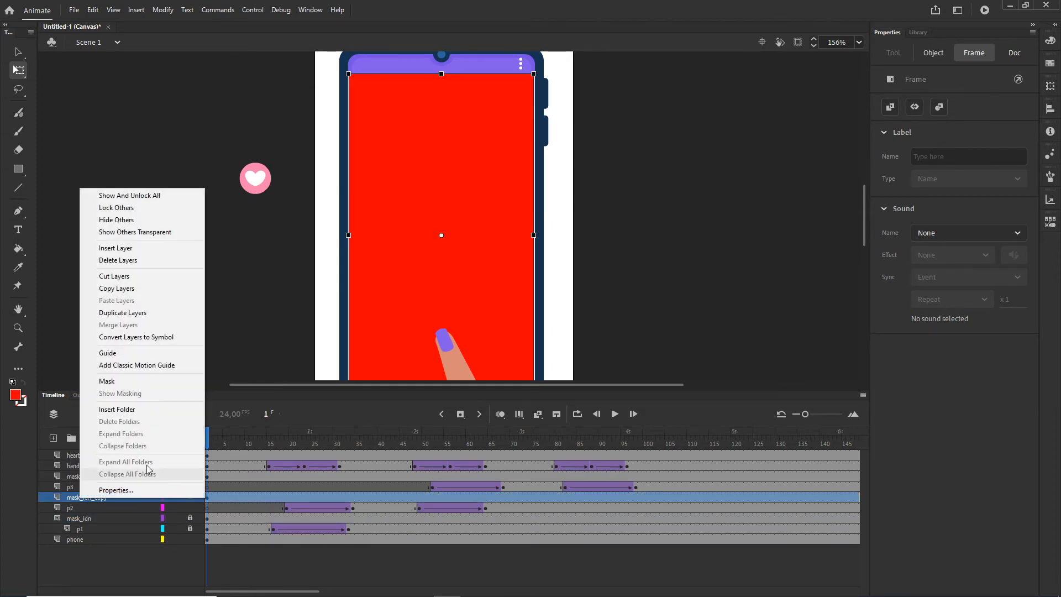
{"action": "left_click", "coordinate": [122, 383]}
{"action": "left_click", "coordinate": [92, 475]}
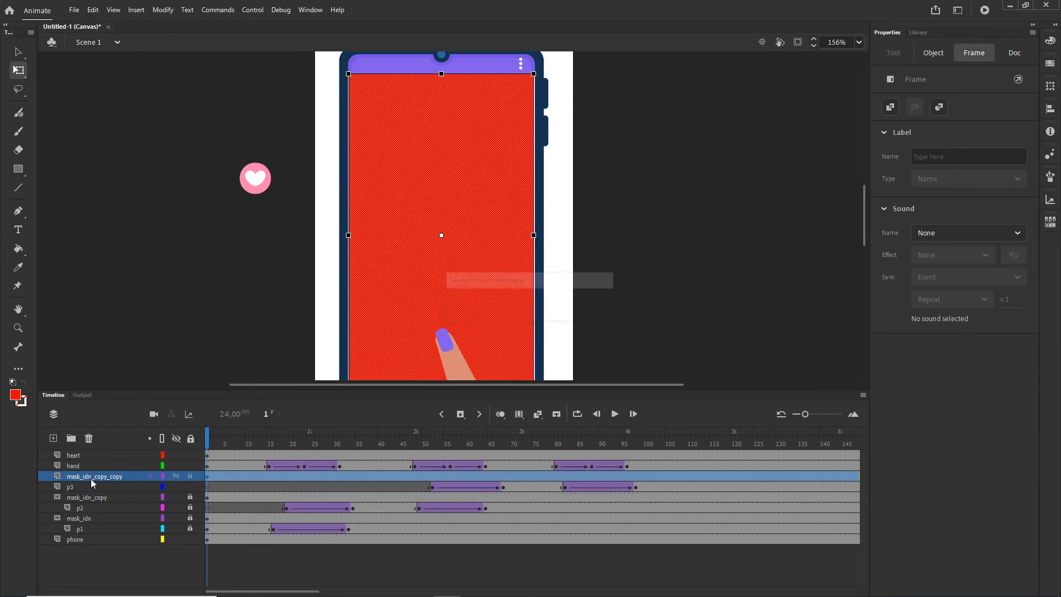
{"action": "right_click", "coordinate": [82, 479]}
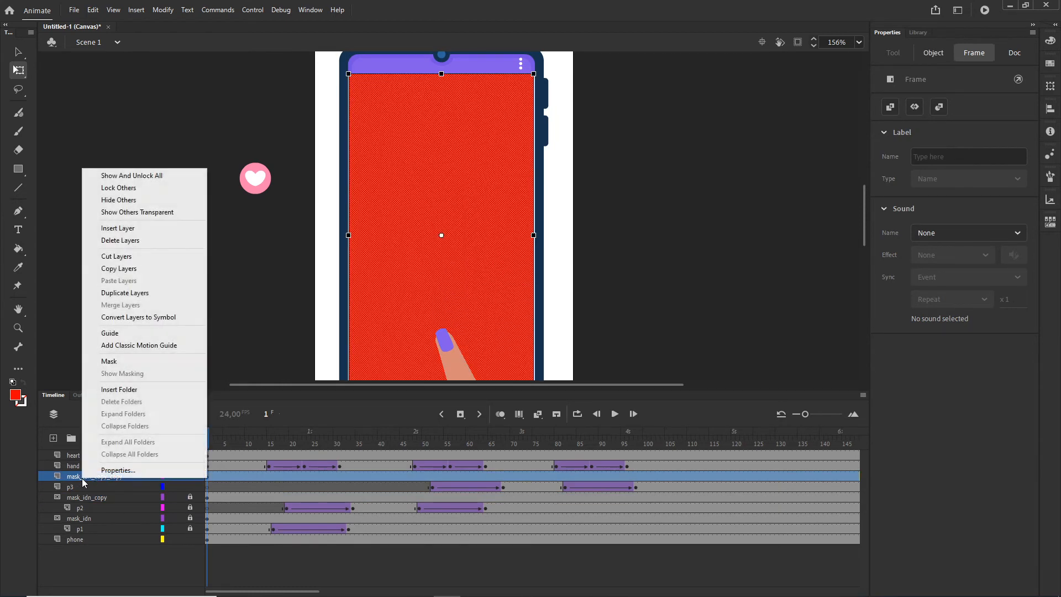
{"action": "left_click", "coordinate": [111, 361]}
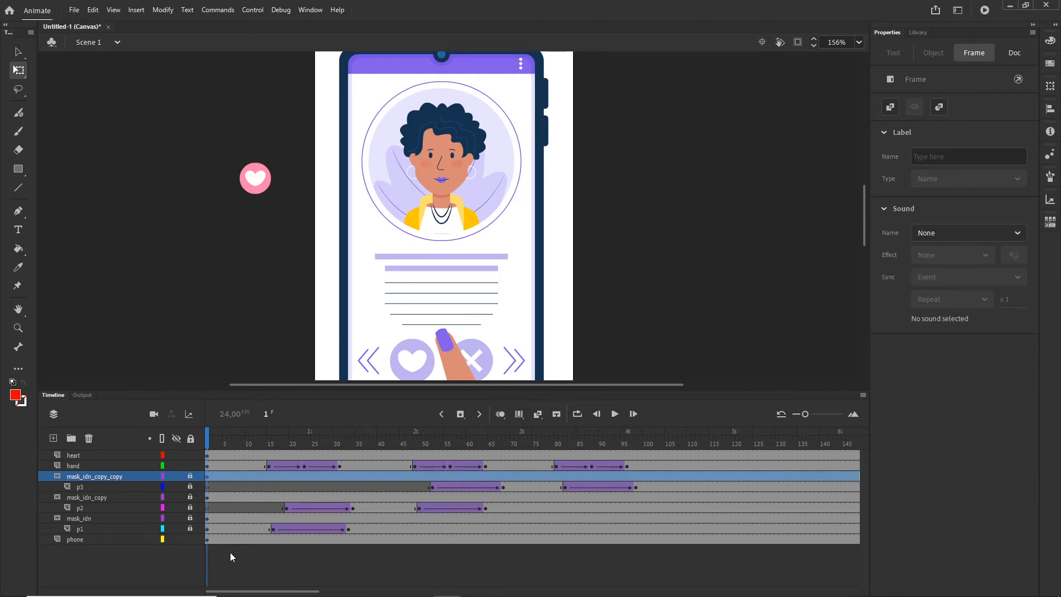
- Briefly unlock and relock mask_idn and p1 to inspect the mask, and scrub through the masked swipes to frame 96
{"action": "left_click", "coordinate": [190, 518]}
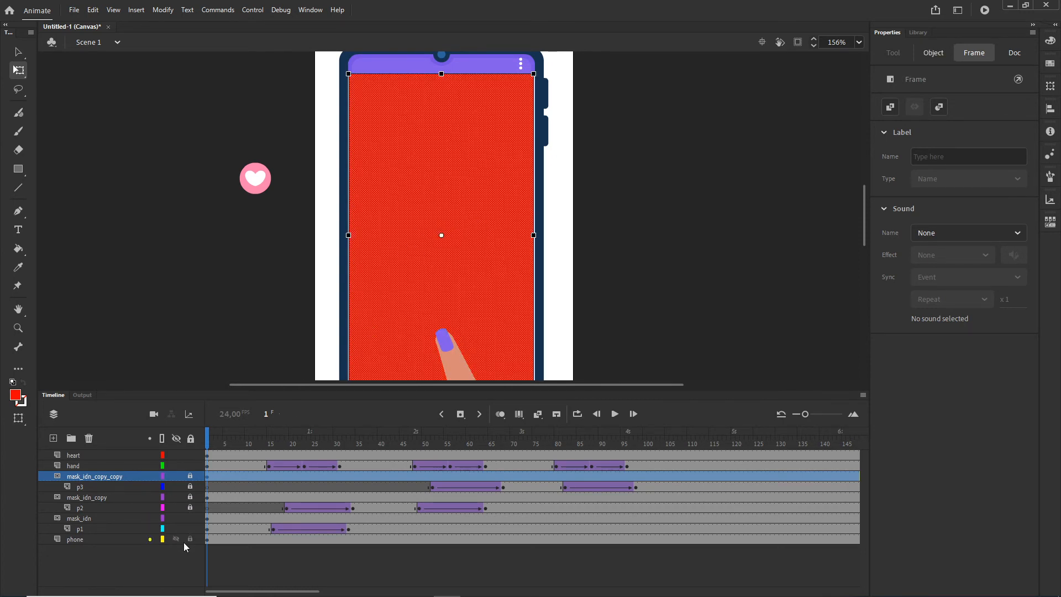
{"action": "left_click_drag", "start_coordinate": [190, 529], "coordinate": [190, 518]}
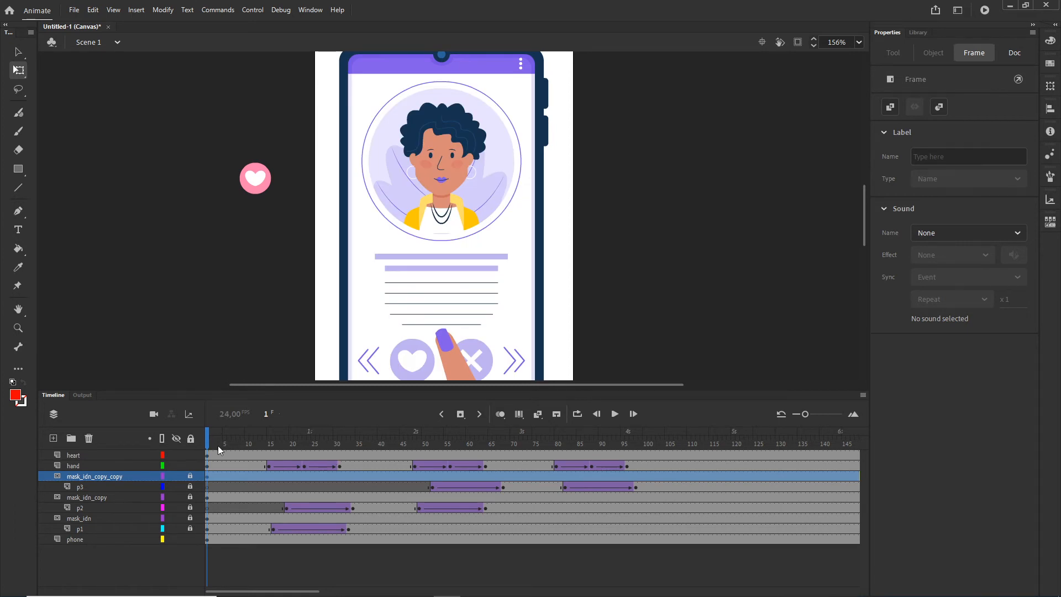
{"action": "left_click_drag", "start_coordinate": [219, 451], "coordinate": [627, 466]}
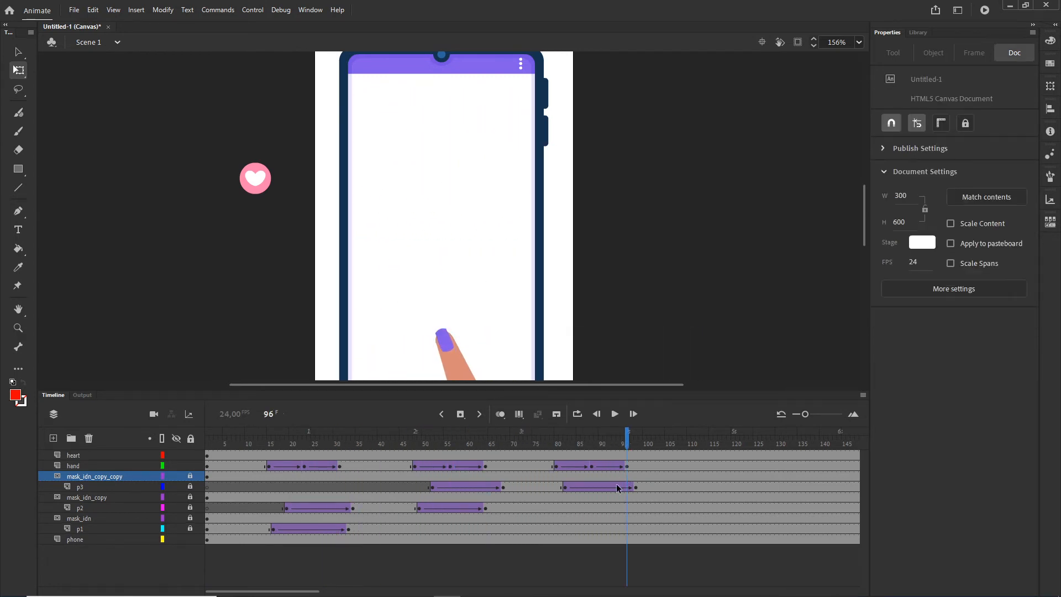
- Test the masked animation in the browser and return to Animate
{"action": "key", "text": "ctrl+Return"}
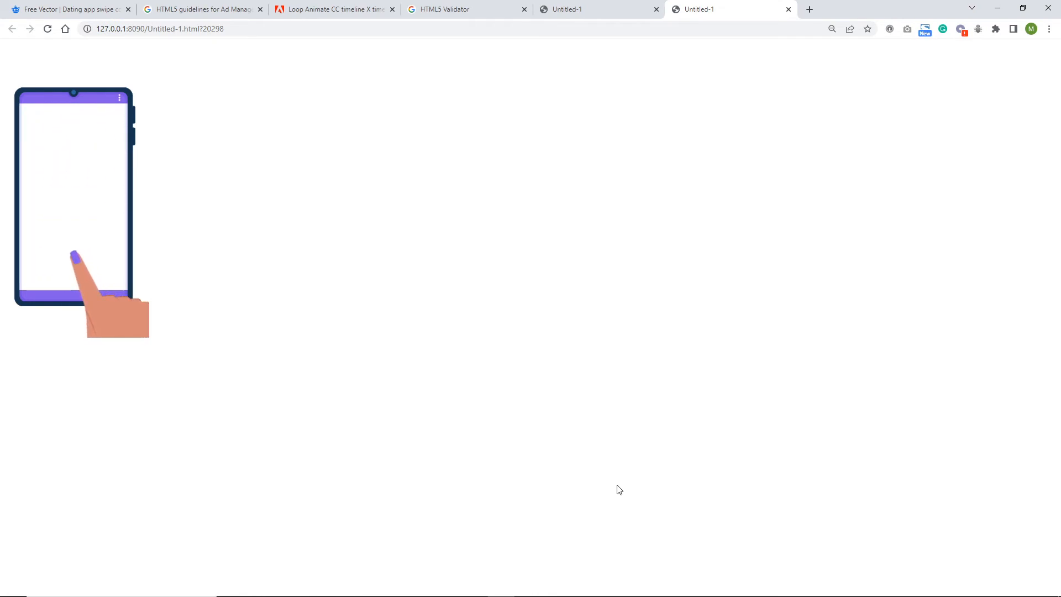
{"action": "left_click", "coordinate": [445, 585]}
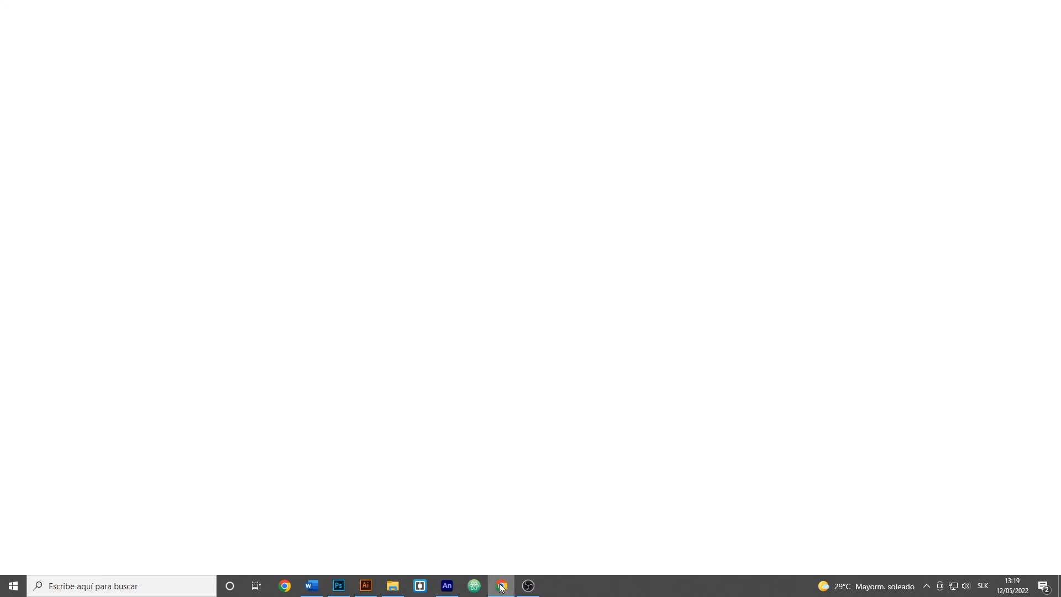
{"action": "left_click", "coordinate": [54, 395]}
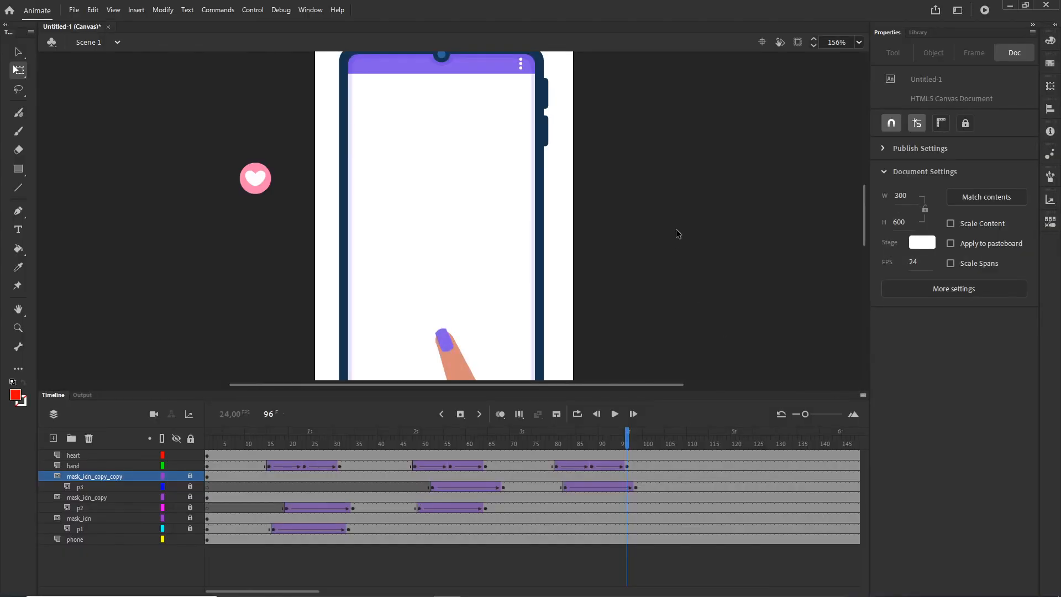
- Change the document's stage color to light blue
{"action": "left_click", "coordinate": [923, 243]}
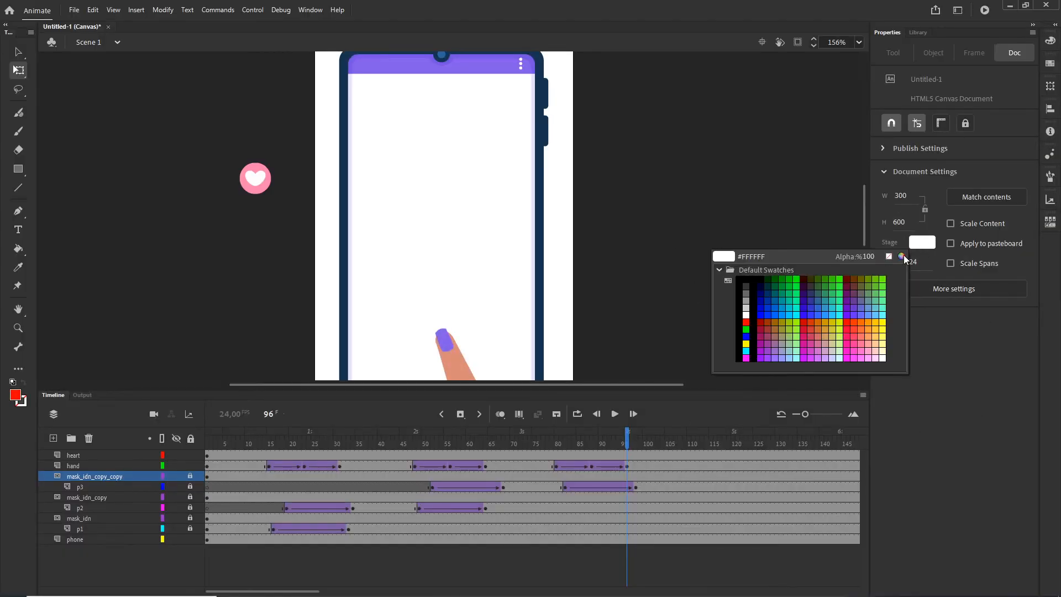
{"action": "left_click", "coordinate": [829, 313]}
{"action": "key", "text": "ctrl+1"}
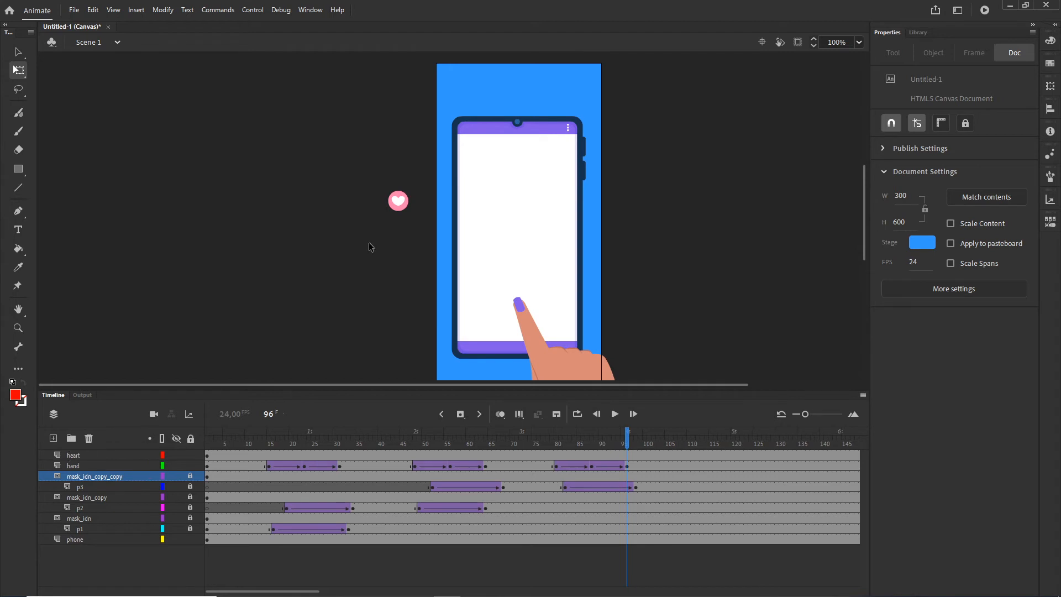
- Enlarge the pink heart to about 74.5 px wide and place it at the center of the phone screen
{"action": "left_click", "coordinate": [401, 202]}
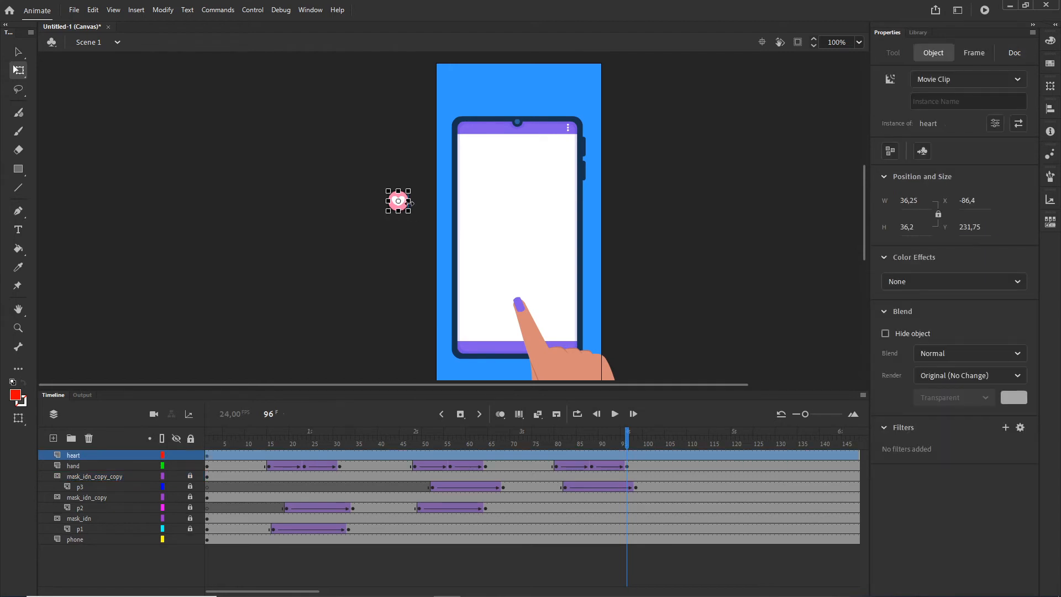
{"action": "left_click_drag", "start_coordinate": [408, 211], "coordinate": [526, 247]}
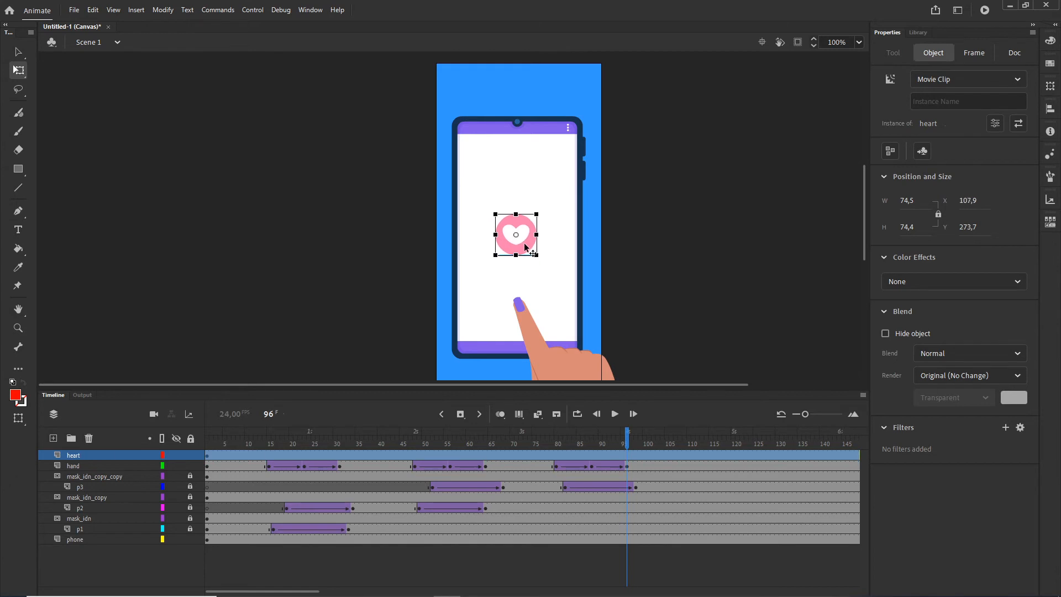
{"action": "left_click", "coordinate": [656, 285]}
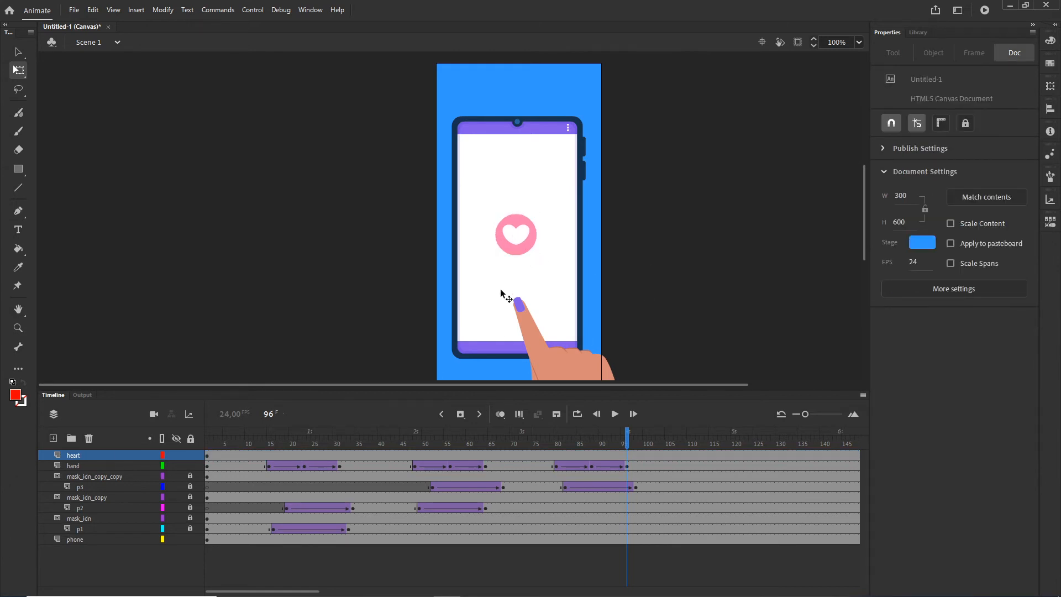
{"action": "left_click", "coordinate": [521, 232]}
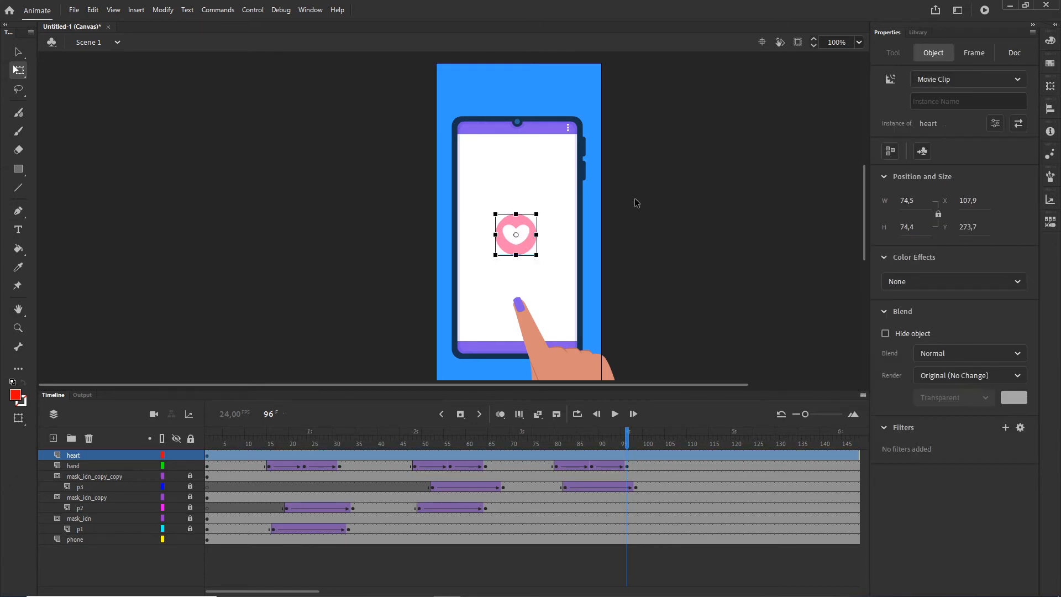
- Move the heart layer's starting keyframe to frame 94
{"action": "left_click", "coordinate": [207, 456]}
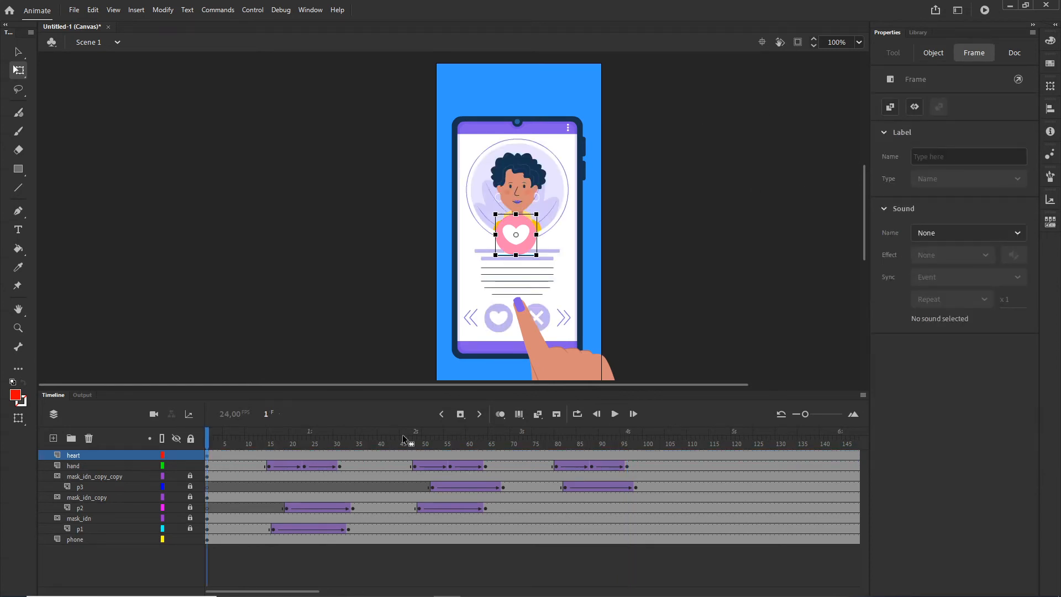
{"action": "left_click", "coordinate": [587, 456]}
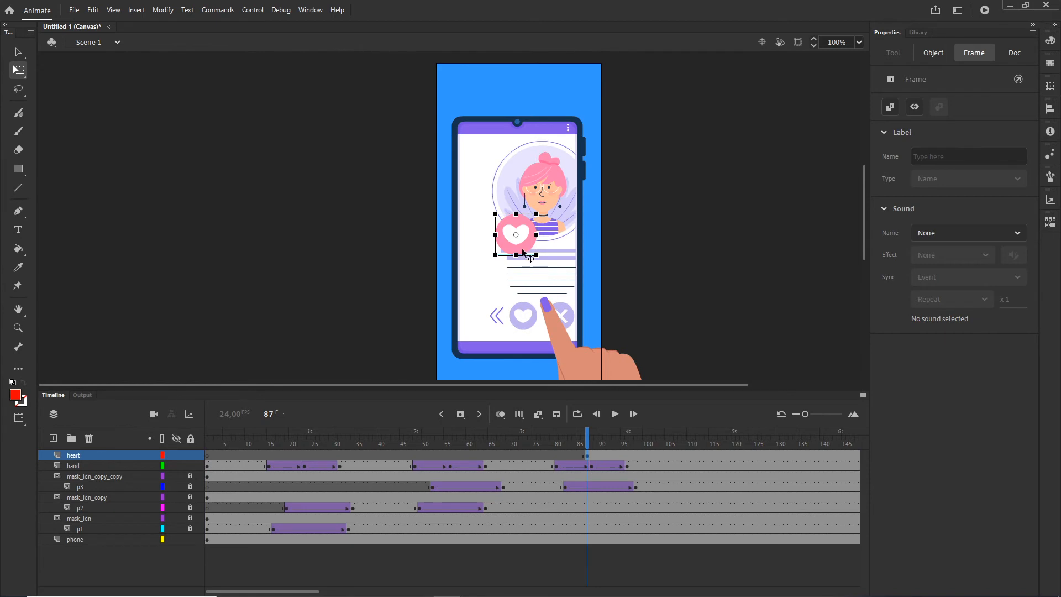
{"action": "scroll", "coordinate": [522, 248], "scroll_direction": "up", "scroll_amount": 3}
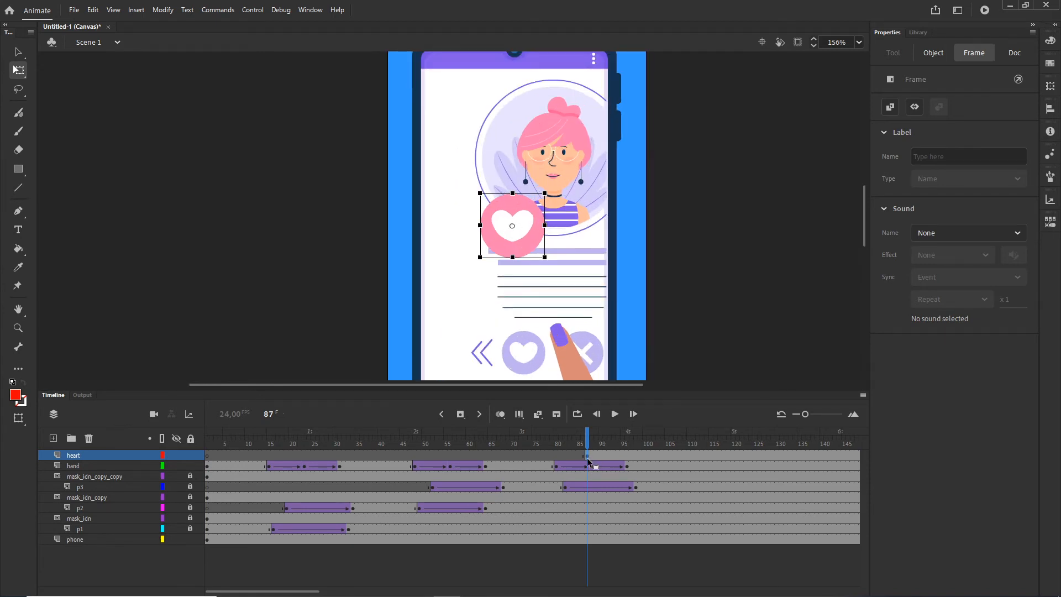
{"action": "left_click", "coordinate": [618, 455]}
{"action": "mouse_move", "coordinate": [621, 440]}
{"action": "left_mouse_down"}
{"action": "mouse_move", "coordinate": [575, 440]}
{"action": "mouse_move", "coordinate": [618, 440]}
{"action": "left_mouse_up"}
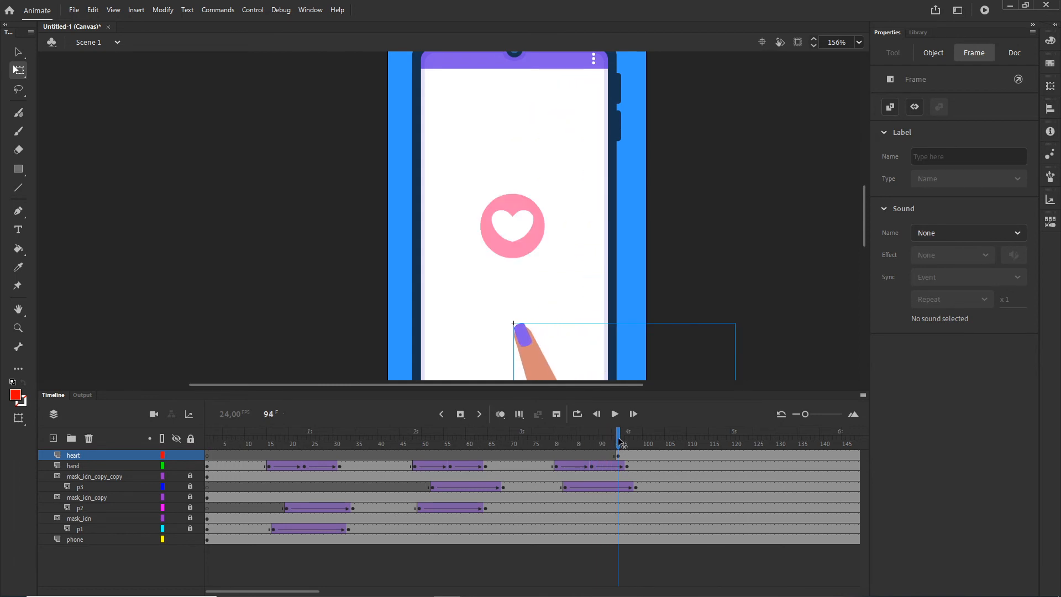
- Shrink the heart about its center to about 22 px at frame 94, and enlarge it to about 145 px in a new keyframe at frame 111
{"action": "left_click", "coordinate": [532, 253]}
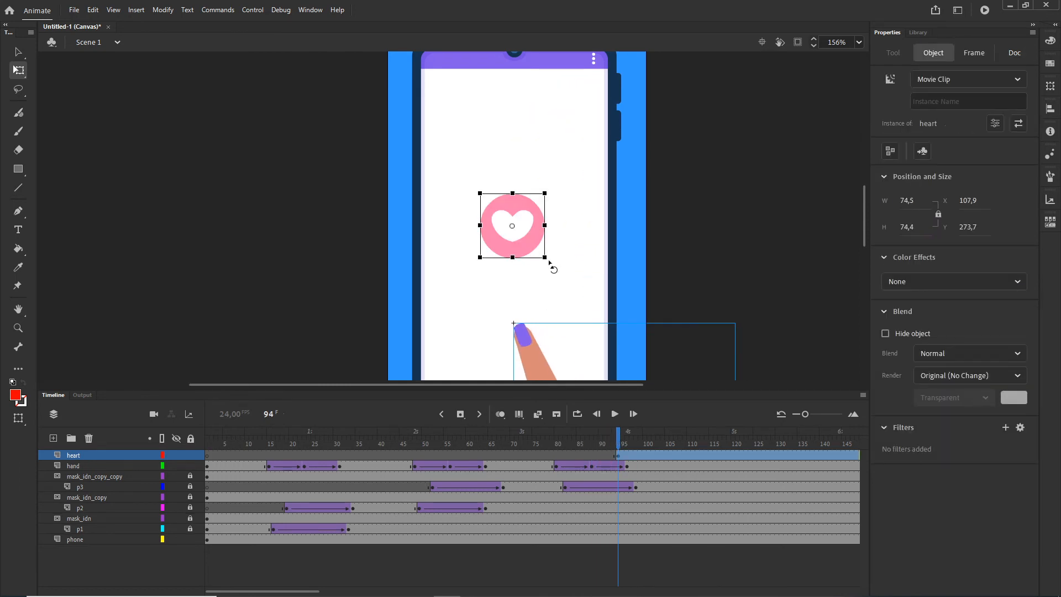
{"action": "left_click_drag", "start_coordinate": [546, 258], "coordinate": [523, 235]}
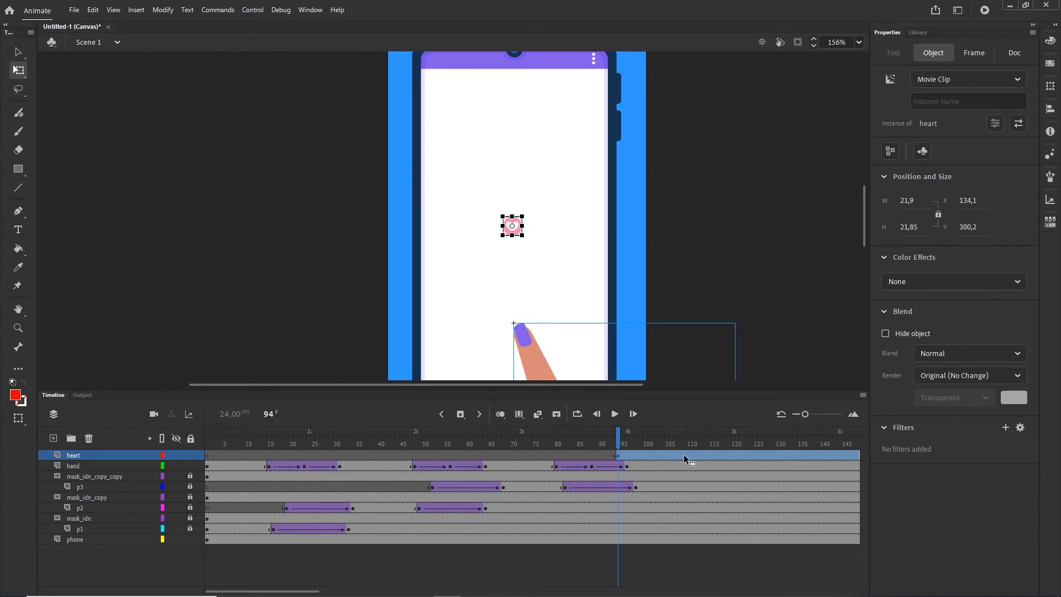
{"action": "left_click_drag", "start_coordinate": [678, 455], "coordinate": [689, 456]}
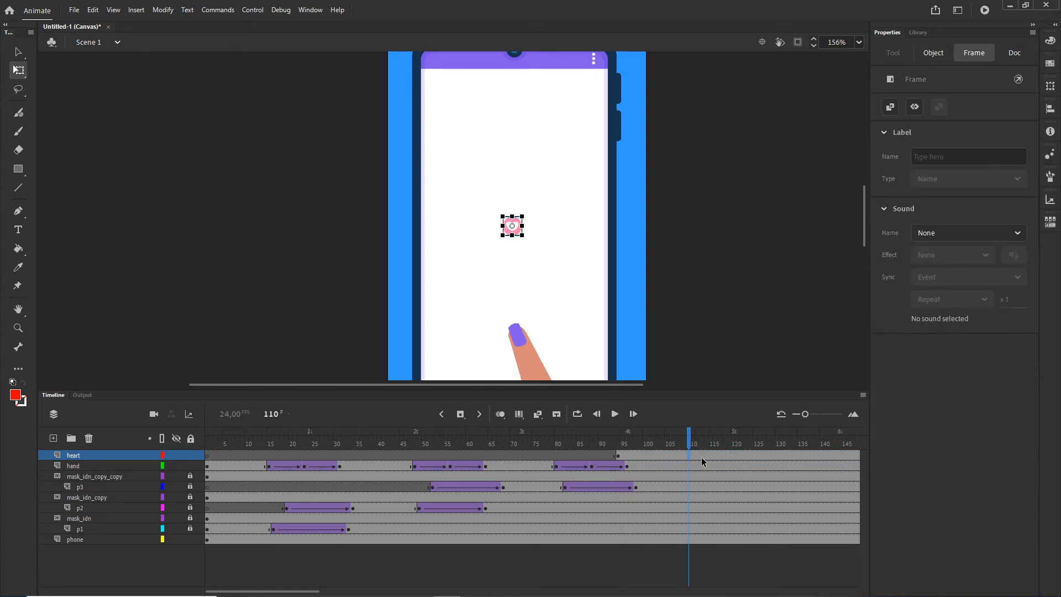
{"action": "left_click", "coordinate": [693, 455]}
{"action": "left_click_drag", "start_coordinate": [523, 235], "coordinate": [572, 288]}
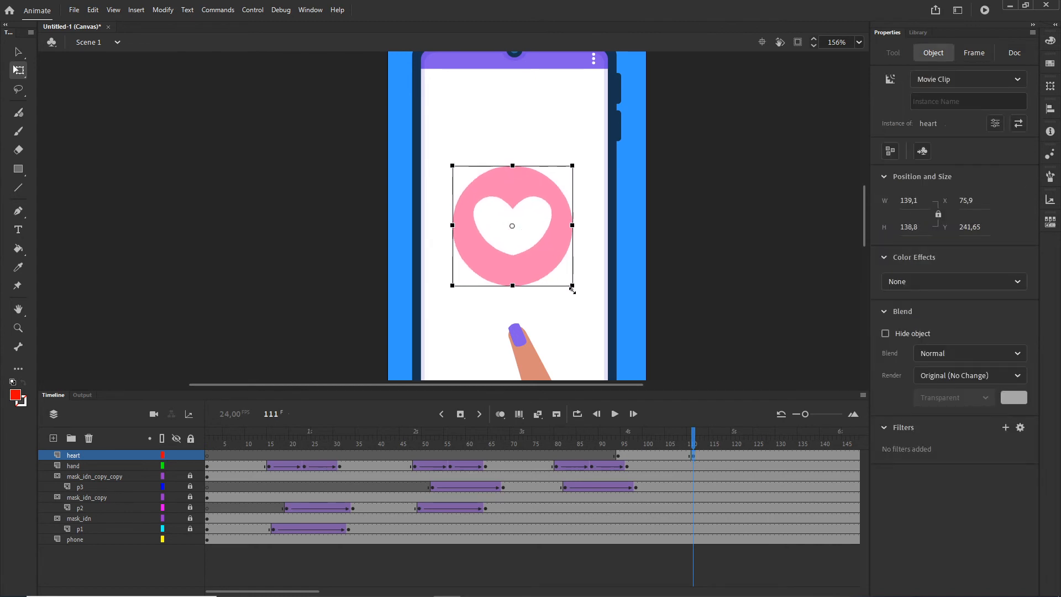
- Create a classic tween for the heart between frames 94 and 111 with a Quad Ease-In-Out effect
{"action": "left_click", "coordinate": [659, 456]}
{"action": "right_click", "coordinate": [659, 455]}
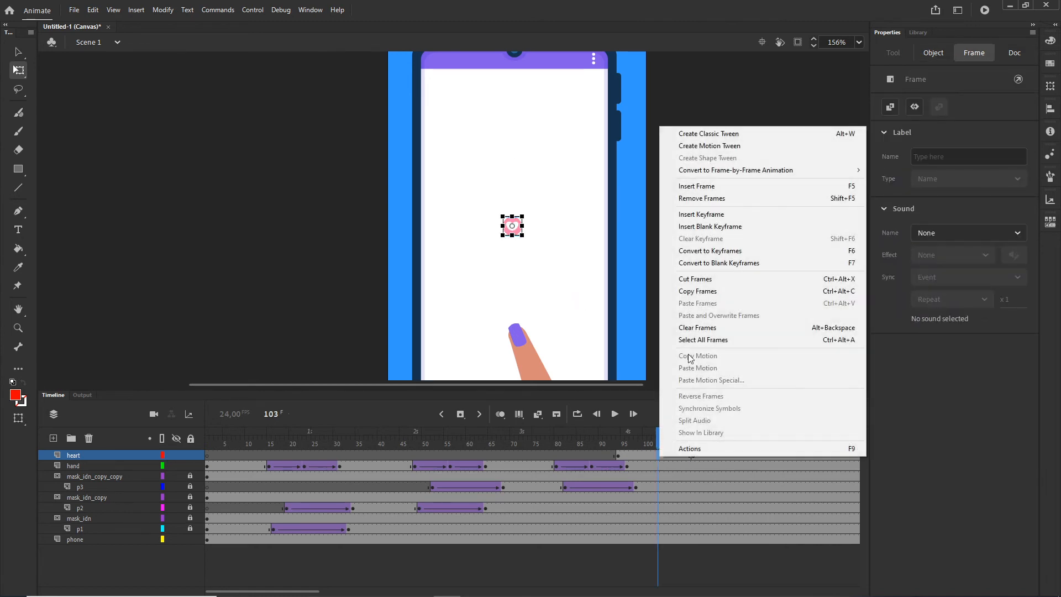
{"action": "left_click", "coordinate": [707, 136]}
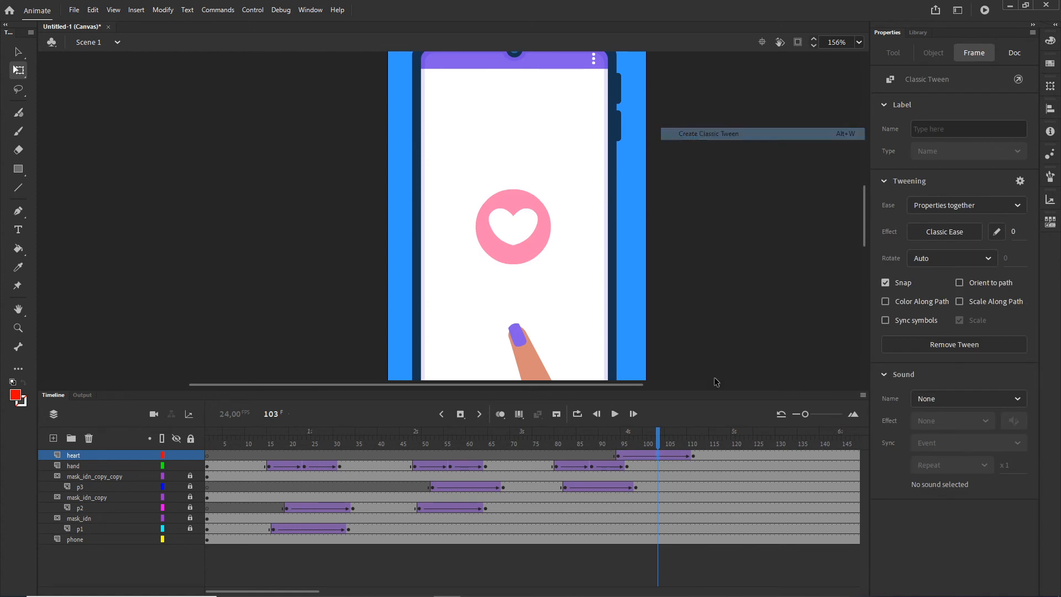
{"action": "left_click", "coordinate": [618, 457]}
{"action": "left_click", "coordinate": [943, 233]}
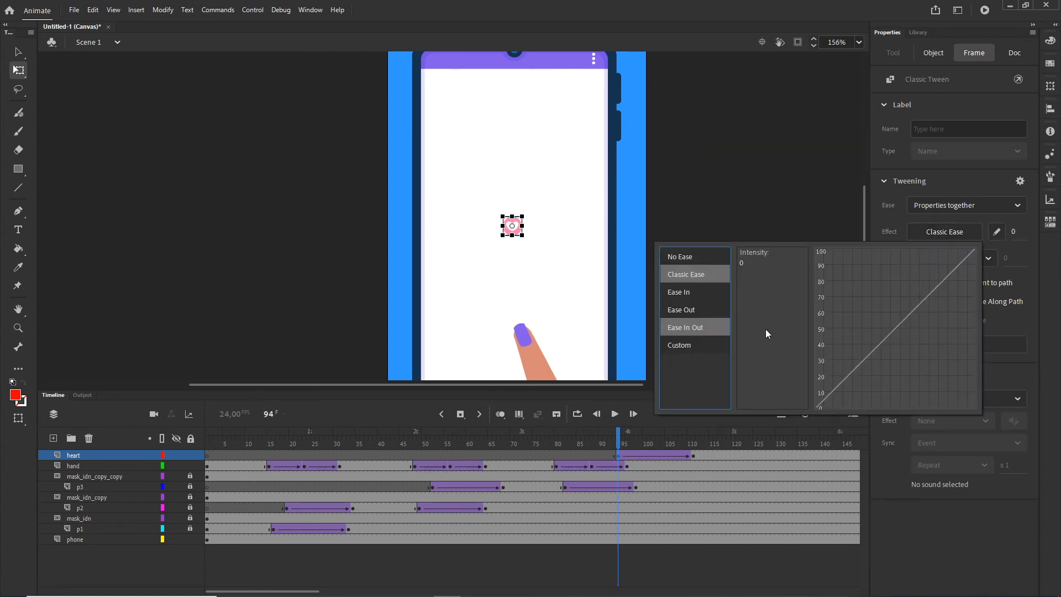
{"action": "left_click", "coordinate": [693, 329]}
{"action": "double_click", "coordinate": [755, 257]}
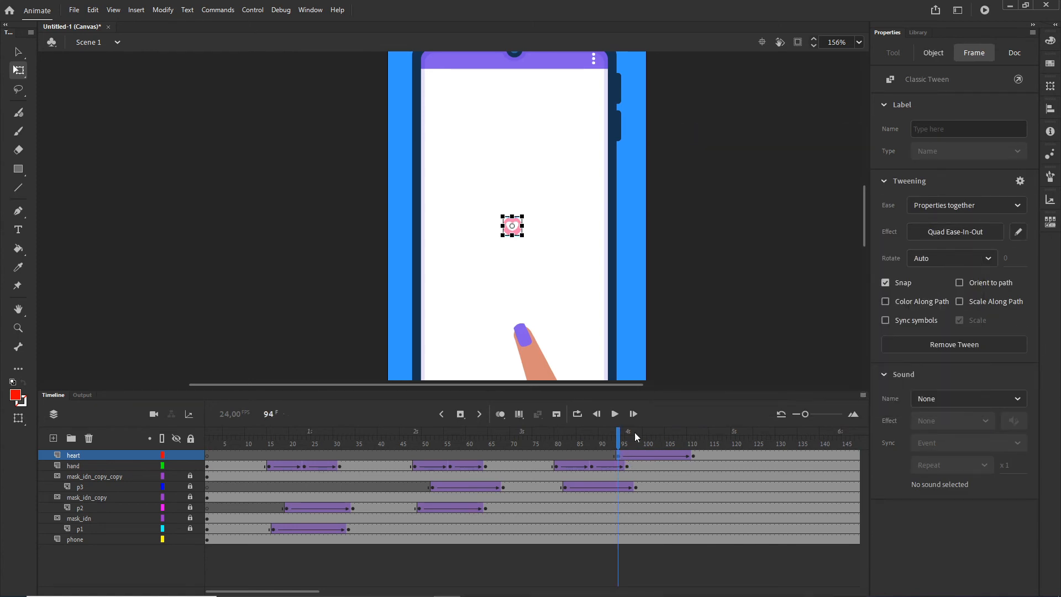
- Add a keyframe to the heart tween at frame 106 and make the heart fully transparent with an Alpha effect at frame 111
{"action": "left_click_drag", "start_coordinate": [619, 442], "coordinate": [689, 442]}
{"action": "left_click", "coordinate": [671, 456]}
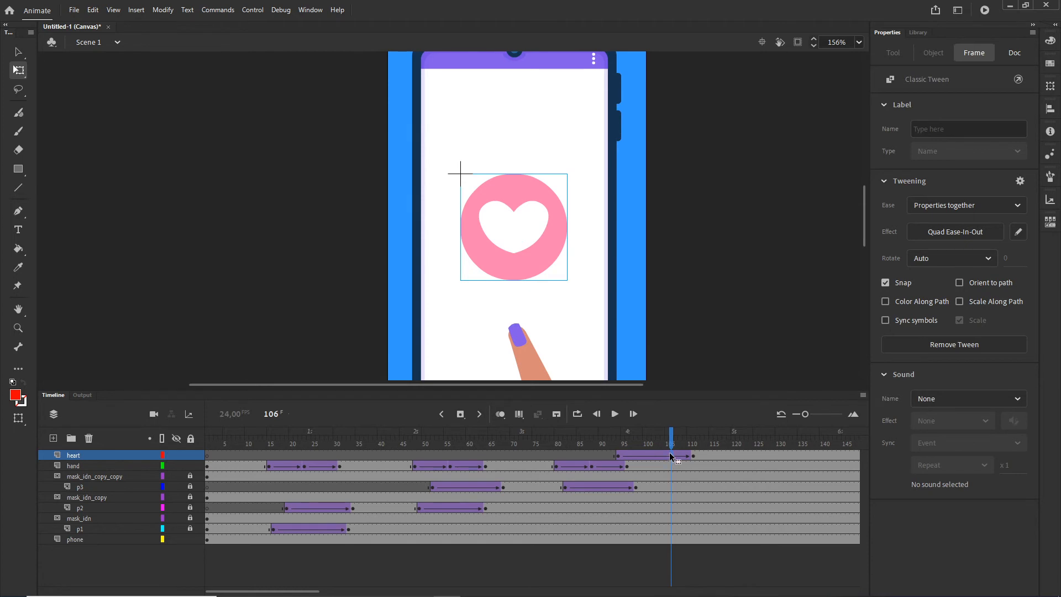
{"action": "key", "text": "F6"}
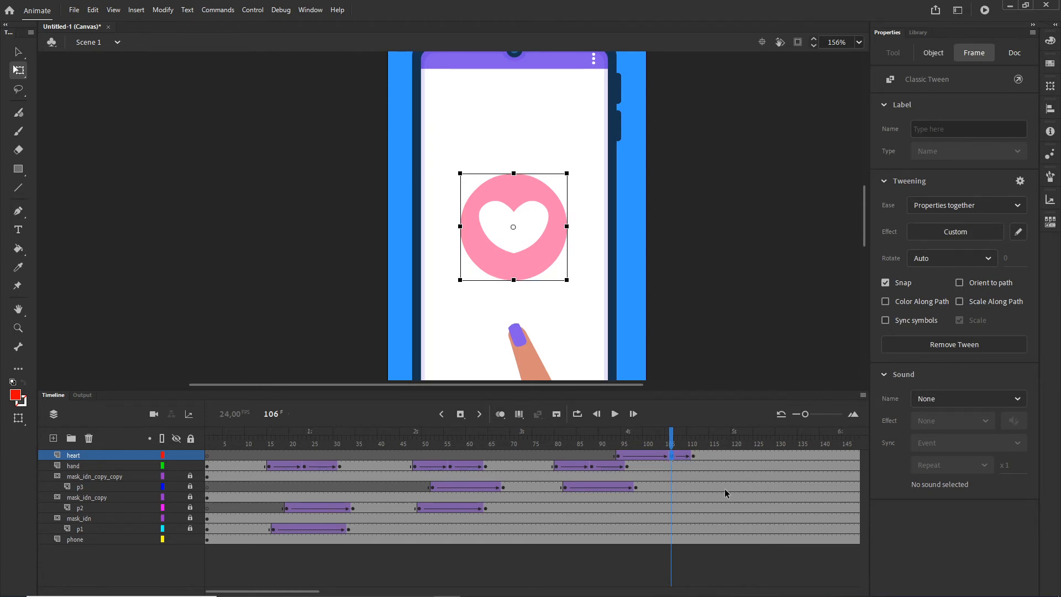
{"action": "left_click", "coordinate": [693, 456]}
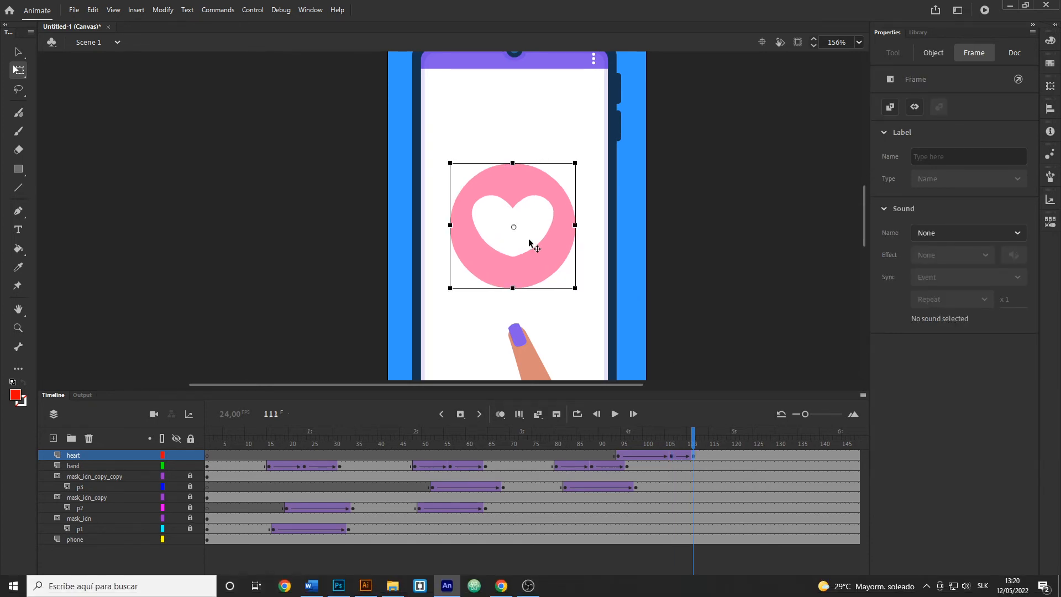
{"action": "left_click", "coordinate": [529, 238]}
{"action": "left_click", "coordinate": [958, 282]}
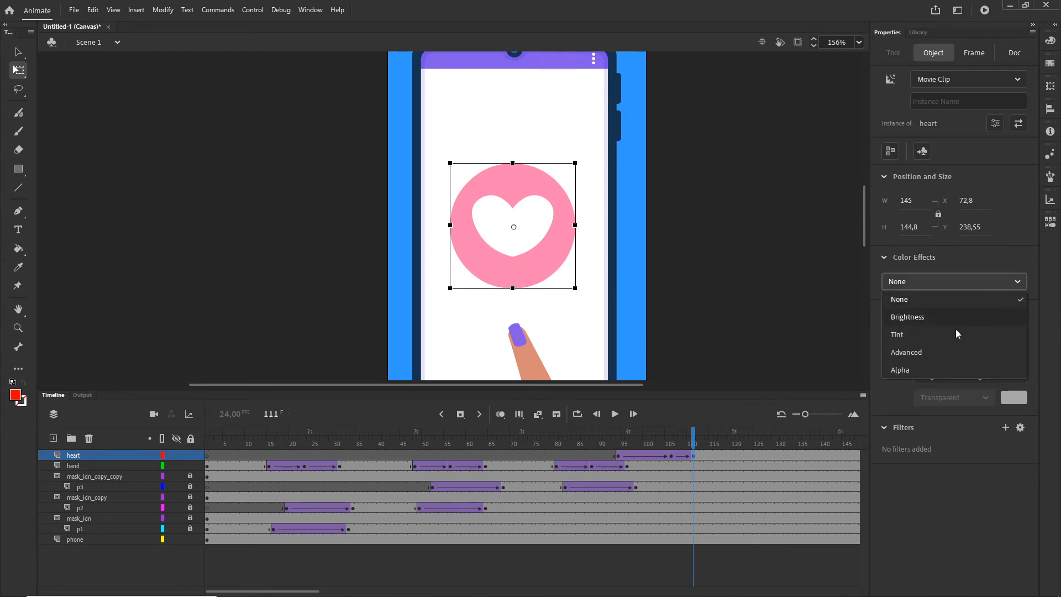
{"action": "left_click", "coordinate": [905, 370]}
{"action": "mouse_move", "coordinate": [692, 441]}
{"action": "left_mouse_down"}
{"action": "mouse_move", "coordinate": [609, 441]}
{"action": "mouse_move", "coordinate": [707, 441]}
{"action": "left_mouse_up"}
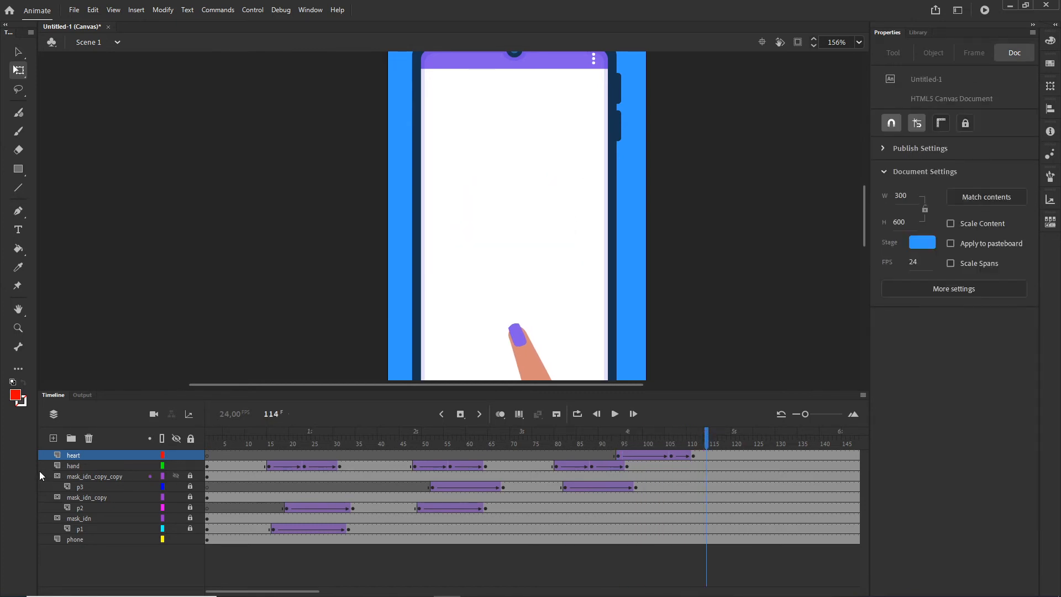
- Duplicate the heart layer and shift the copy's tween frames to start at frame 107
{"action": "right_click", "coordinate": [68, 456]}
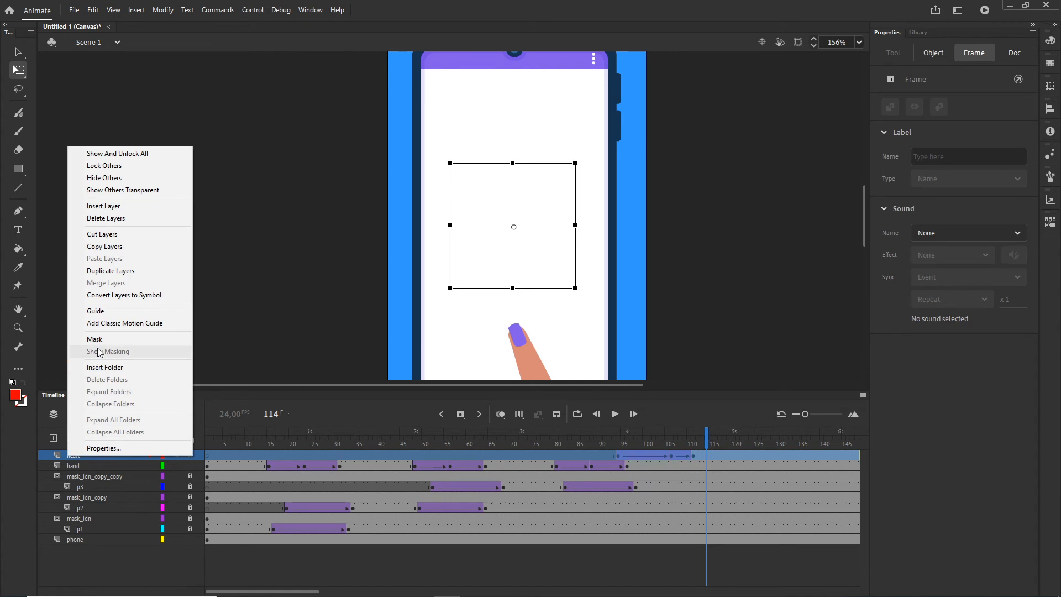
{"action": "left_click", "coordinate": [109, 272]}
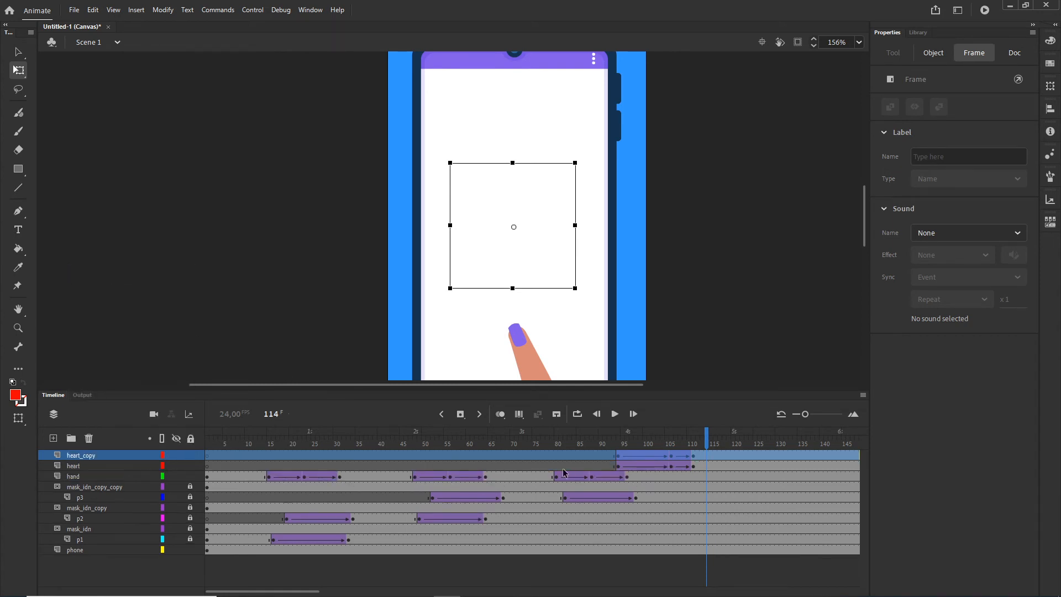
{"action": "left_click", "coordinate": [713, 378]}
{"action": "left_click", "coordinate": [692, 455]}
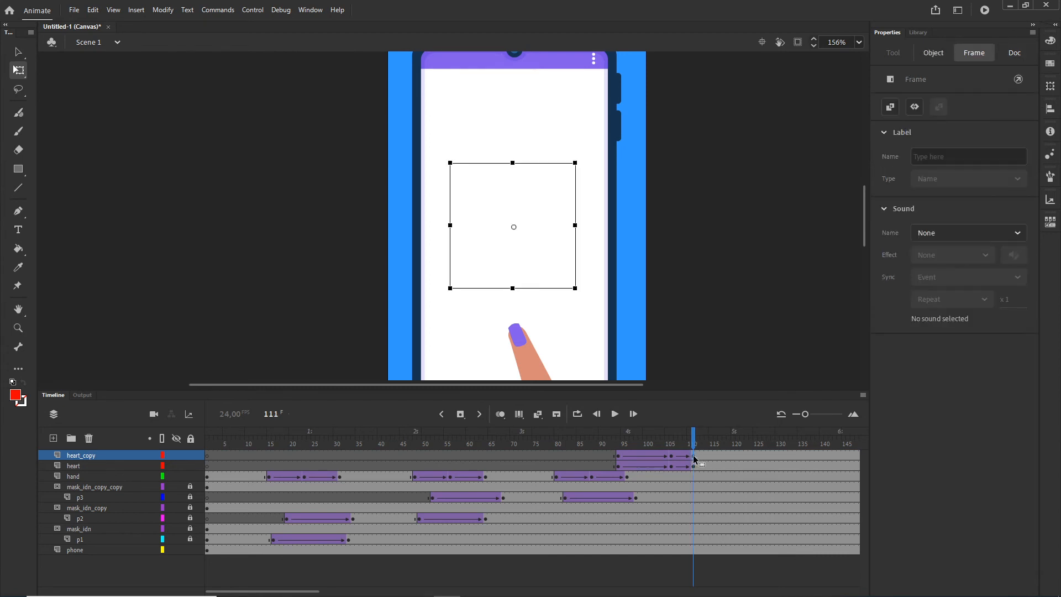
{"action": "left_click", "coordinate": [619, 458]}
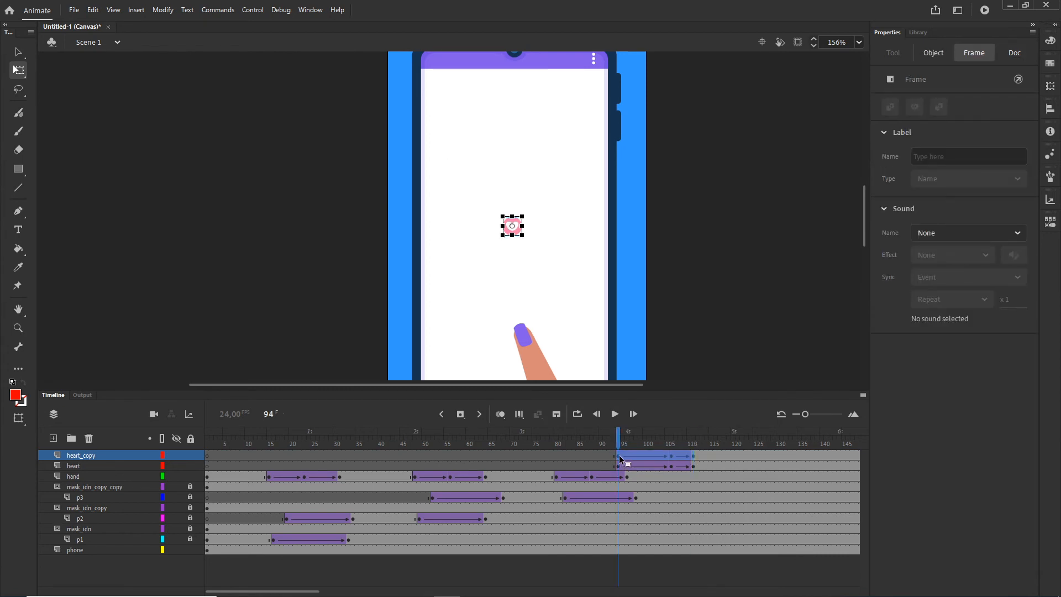
{"action": "left_click_drag", "start_coordinate": [619, 455], "coordinate": [747, 438]}
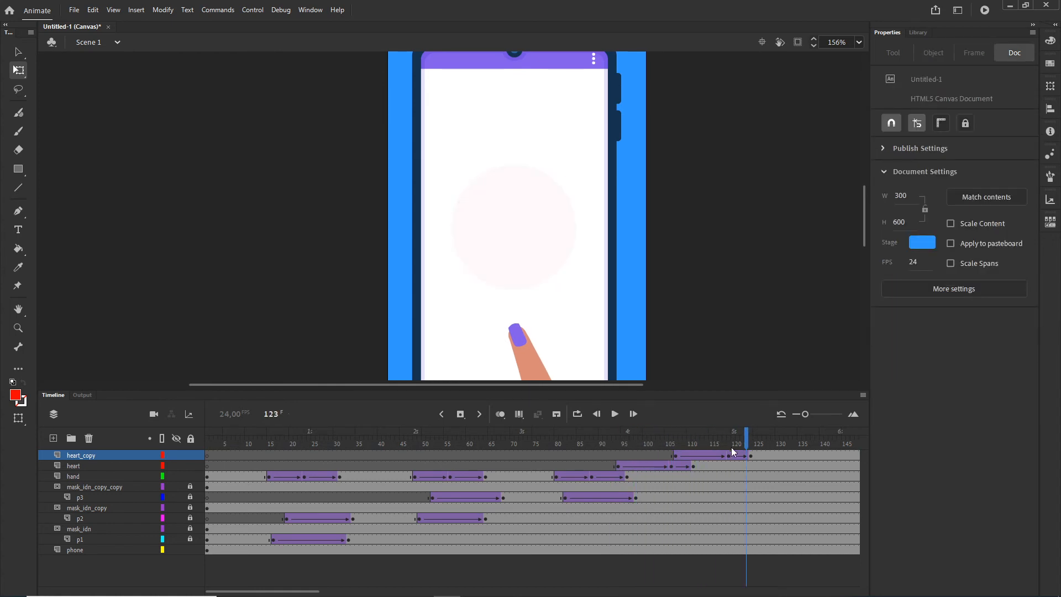
- Duplicate the heart_copy layer and shift the new copy's tween frames to start at frame 120
{"action": "right_click", "coordinate": [84, 456]}
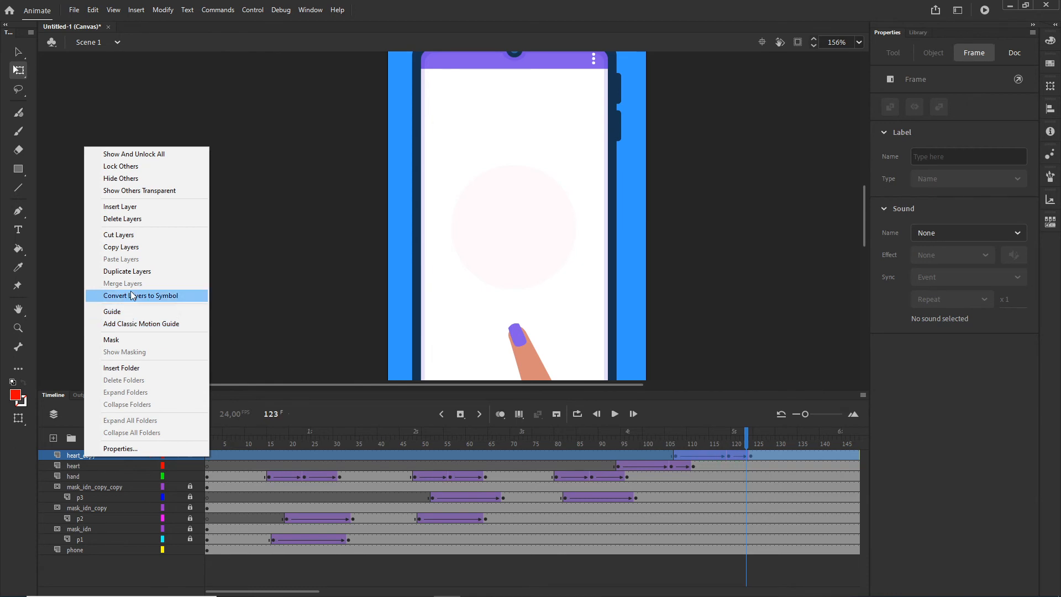
{"action": "left_click", "coordinate": [133, 272]}
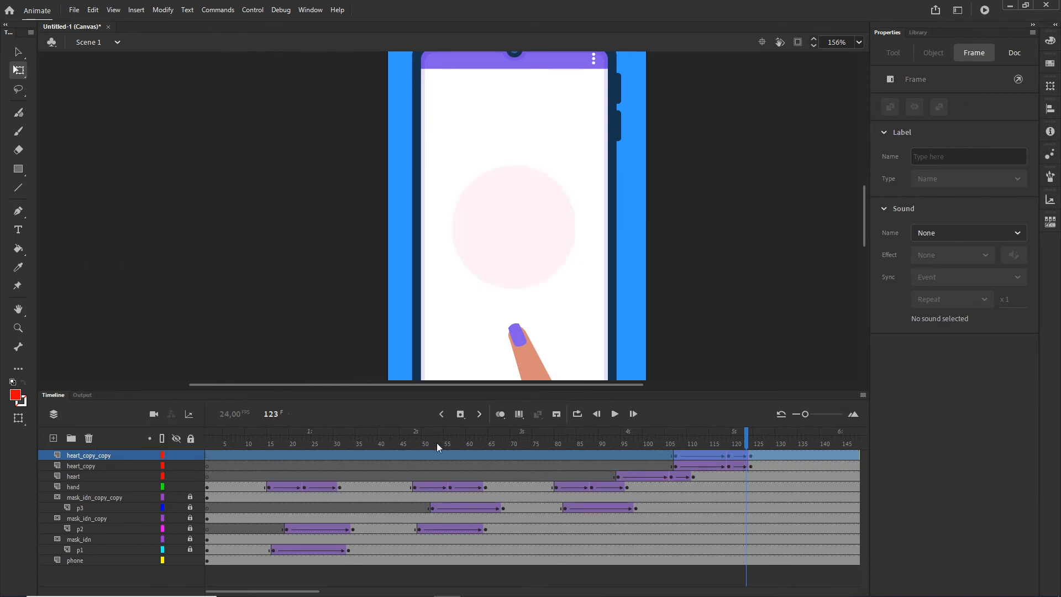
{"action": "left_click", "coordinate": [750, 456]}
{"action": "left_click", "coordinate": [678, 456], "text": "shift"}
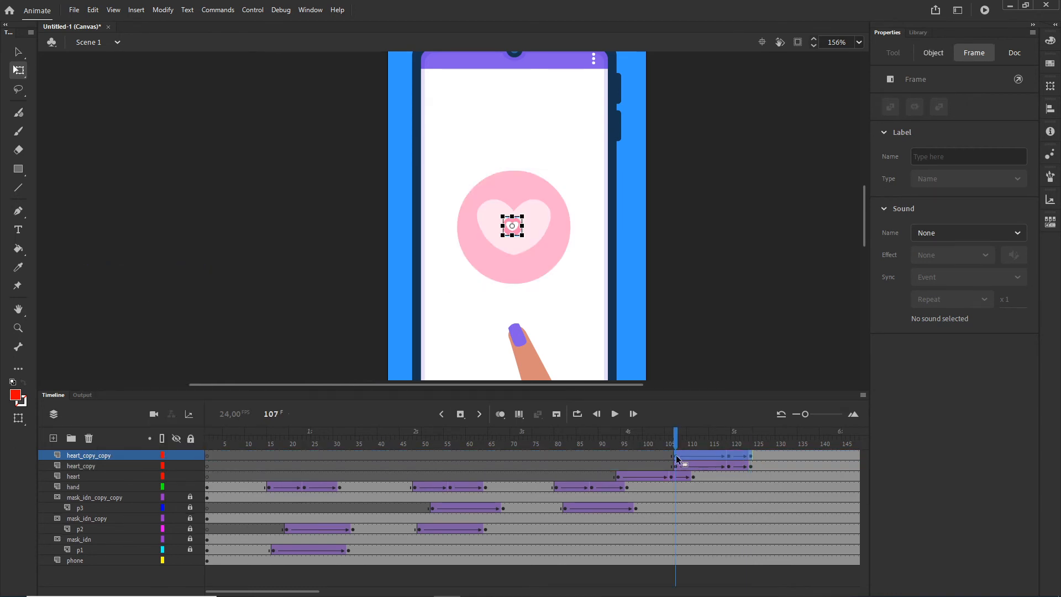
{"action": "left_click_drag", "start_coordinate": [678, 457], "coordinate": [776, 442]}
{"action": "left_click", "coordinate": [748, 357]}
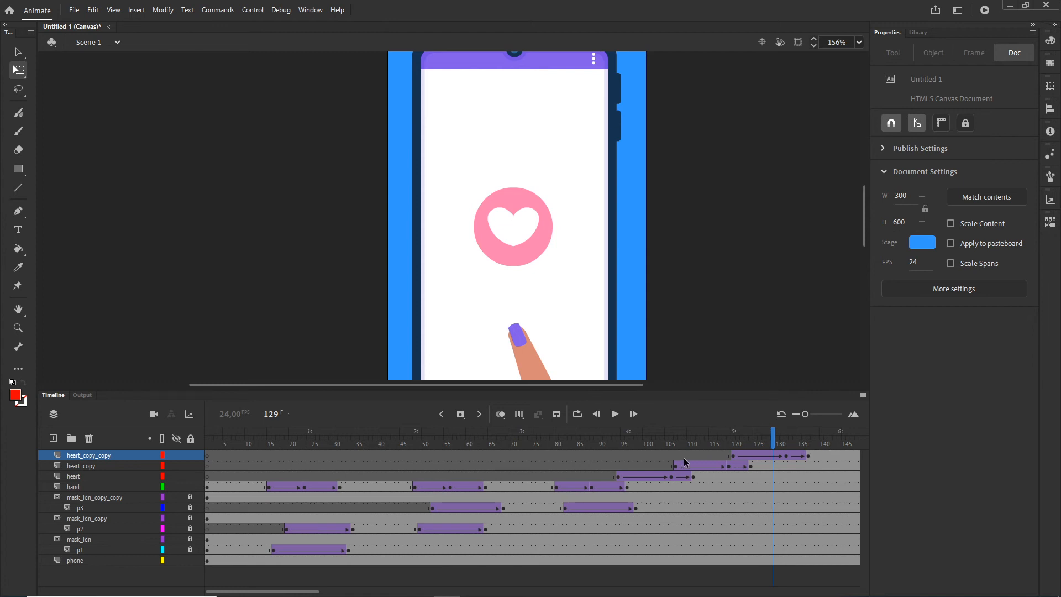
- Enable Edit Multiple Frames and widen its frame range to span the whole heart_copy_copy tween
{"action": "left_click", "coordinate": [78, 467]}
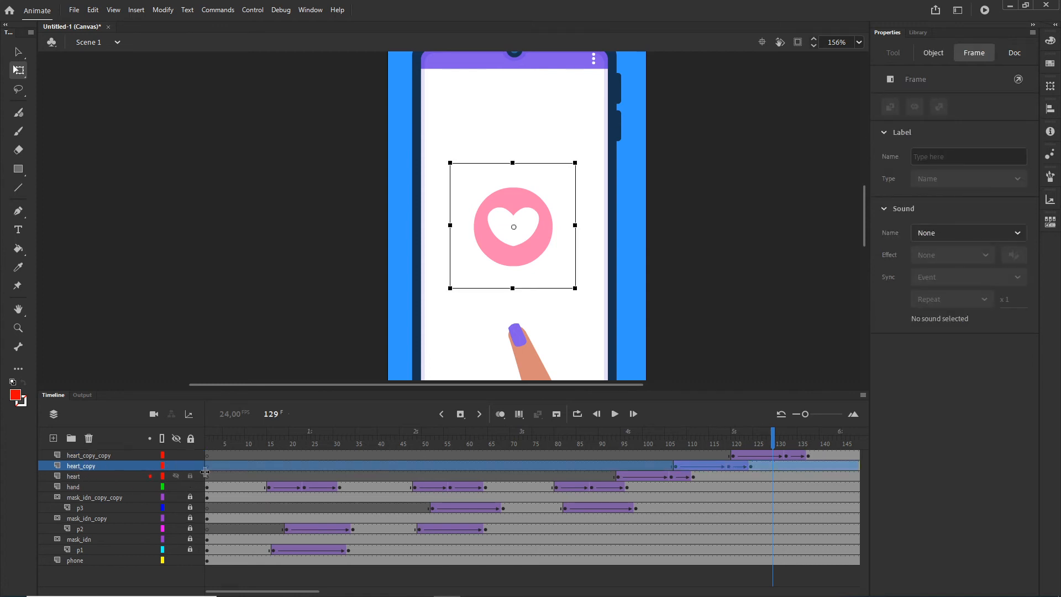
{"action": "left_click", "coordinate": [523, 418]}
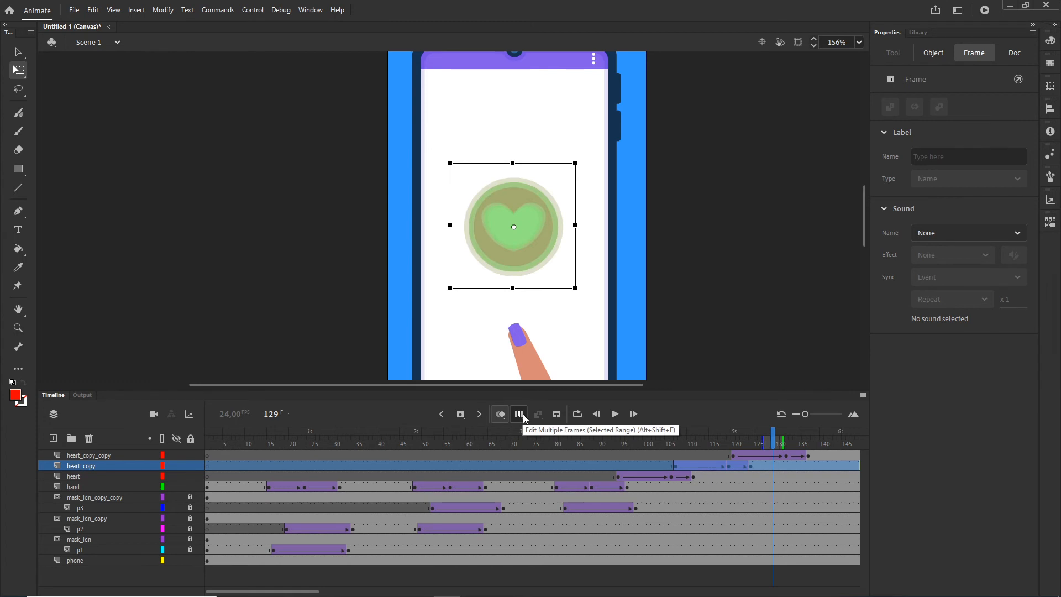
{"action": "left_click", "coordinate": [522, 418]}
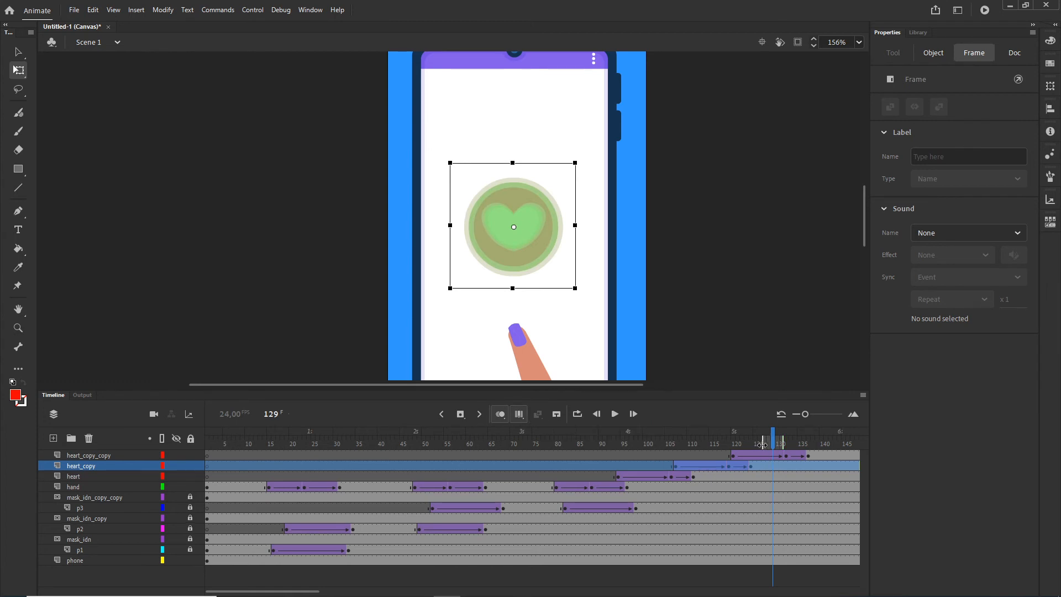
{"action": "left_click_drag", "start_coordinate": [762, 444], "coordinate": [714, 444]}
{"action": "left_click_drag", "start_coordinate": [783, 444], "coordinate": [822, 442]}
- Nudge the heart upward across all the keyframes of the heart_copy_copy tween
{"action": "left_click", "coordinate": [92, 456]}
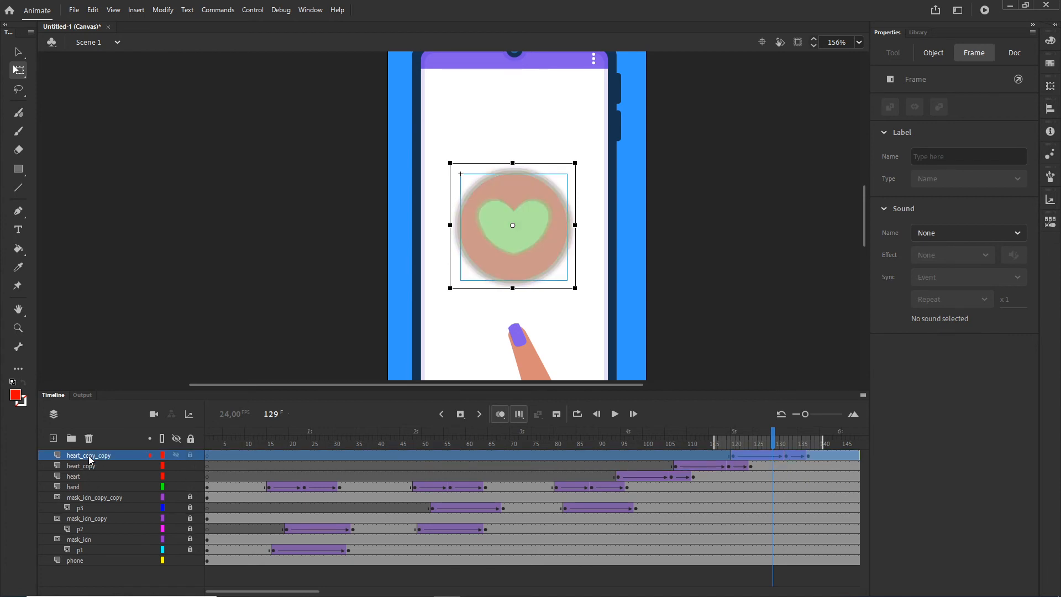
{"action": "key", "text": "shift+Up"}
{"action": "key", "text": "shift+Up"}
{"action": "key", "text": "shift+Up"}
{"action": "key", "text": "shift+Up"}
{"action": "key", "text": "shift+Up"}
{"action": "key", "text": "shift+Up"}
{"action": "key", "text": "shift+Up"}
{"action": "key", "text": "shift+Up"}
{"action": "key", "text": "shift+Up"}
{"action": "key", "text": "shift+Up"}
{"action": "key", "text": "shift+Up"}
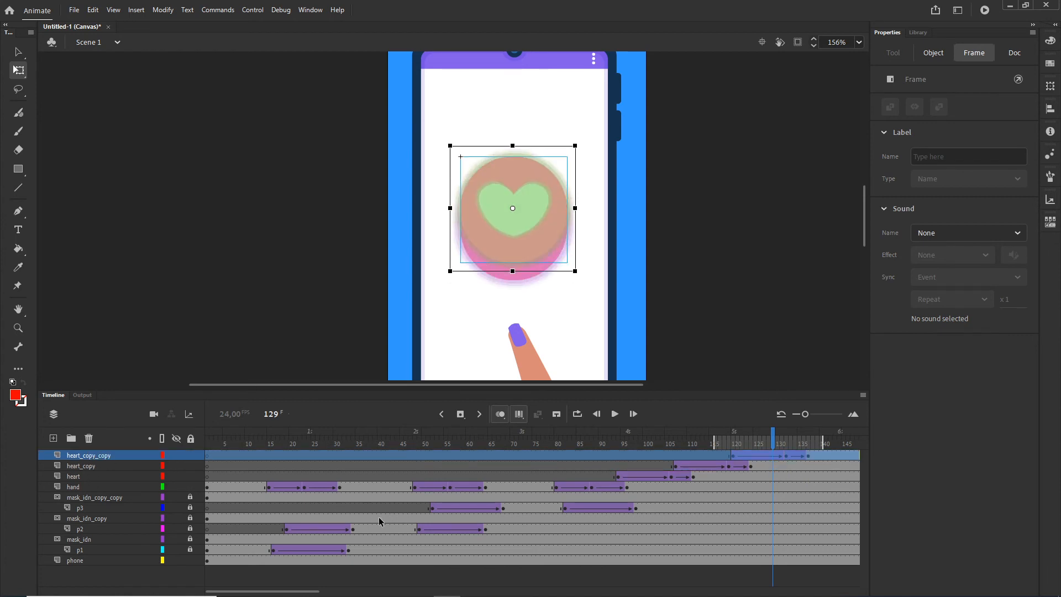
- Turn off Edit Multiple Frames and onion skinning, and scrub through the upper heart's tween
{"action": "left_click", "coordinate": [518, 414]}
{"action": "left_click", "coordinate": [697, 360]}
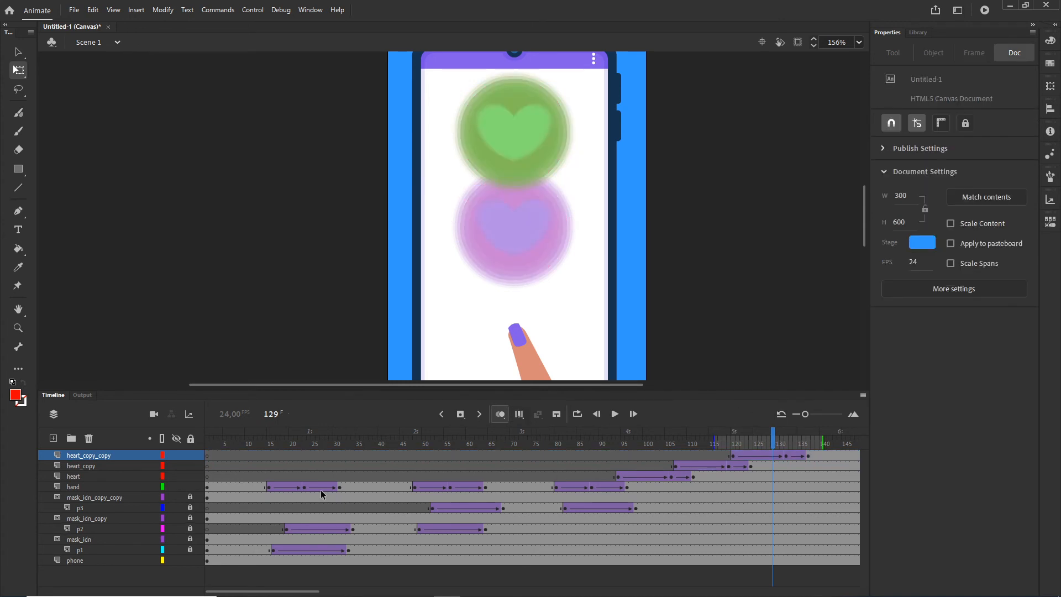
{"action": "left_click", "coordinate": [500, 415]}
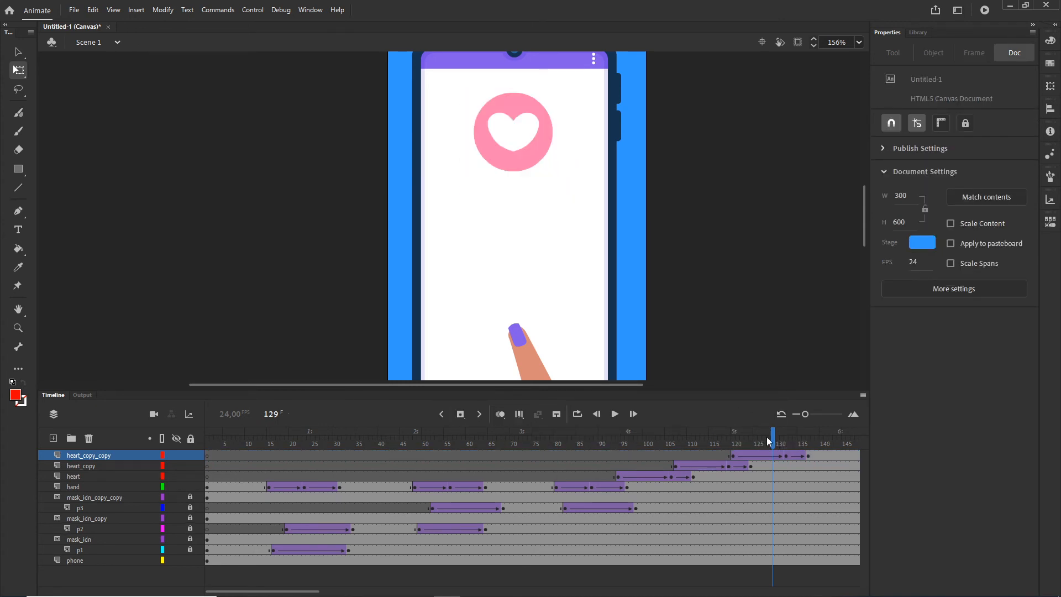
{"action": "left_click_drag", "start_coordinate": [768, 436], "coordinate": [804, 426]}
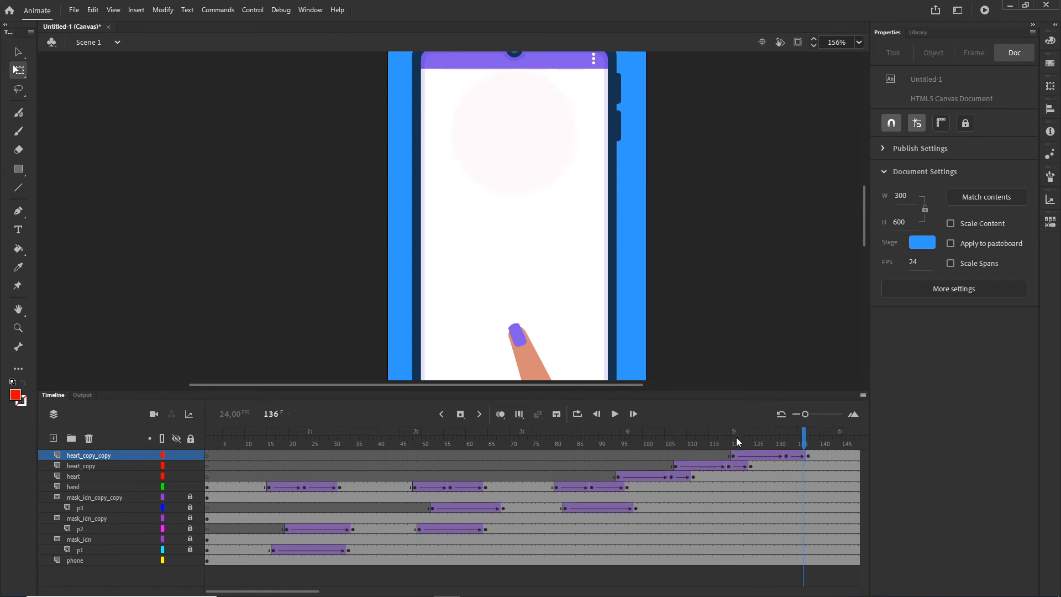
- Test the movie in the browser to check the three staggered hearts, and return to Animate's timeline
{"action": "key", "text": "ctrl+Return"}
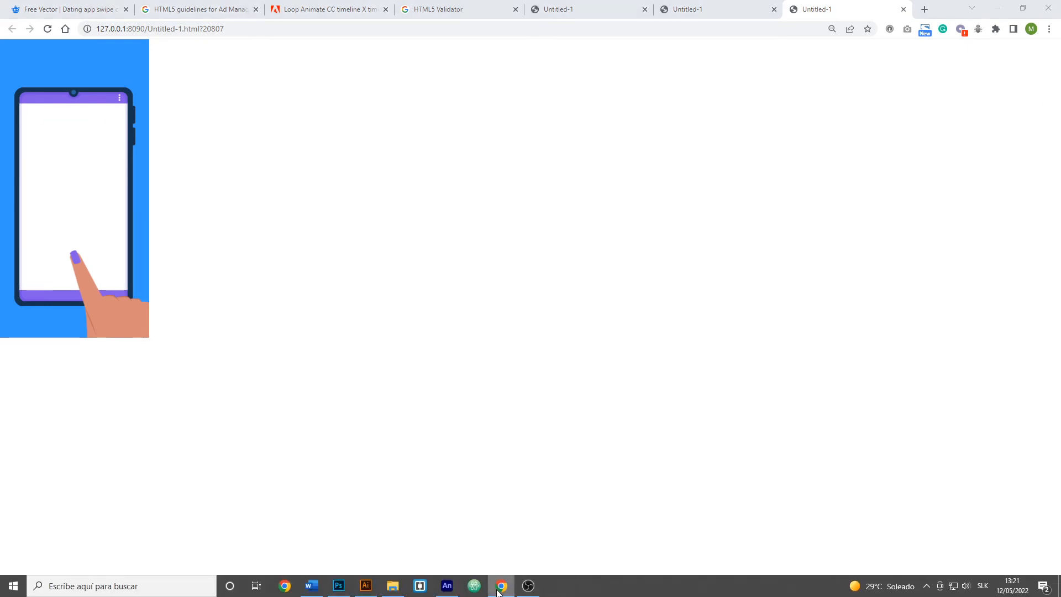
{"action": "left_click", "coordinate": [500, 585]}
{"action": "left_click", "coordinate": [55, 394]}
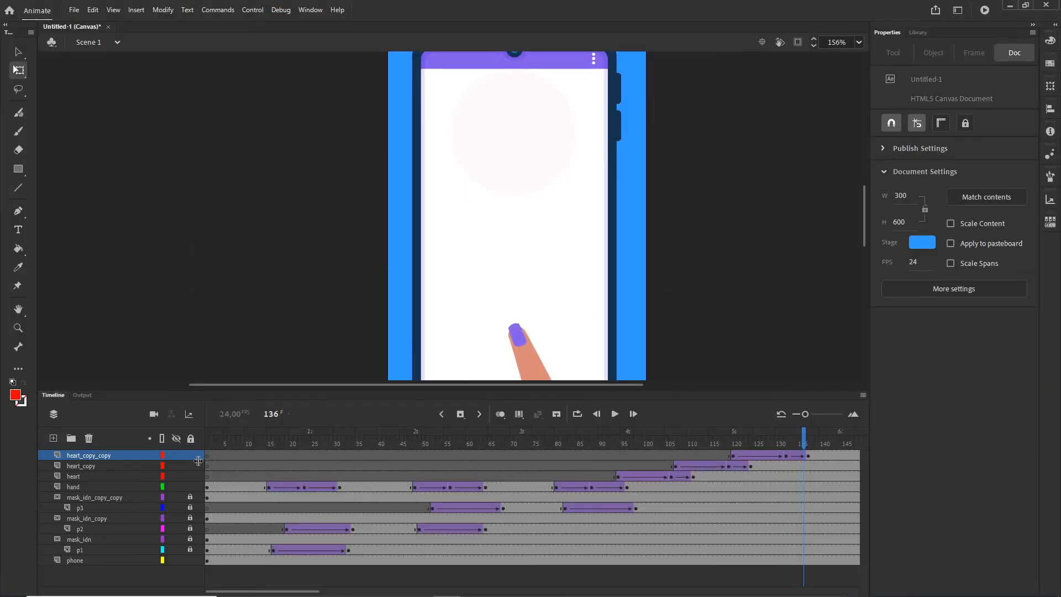
- Duplicate the heart_copy_copy layer
{"action": "left_click", "coordinate": [737, 441]}
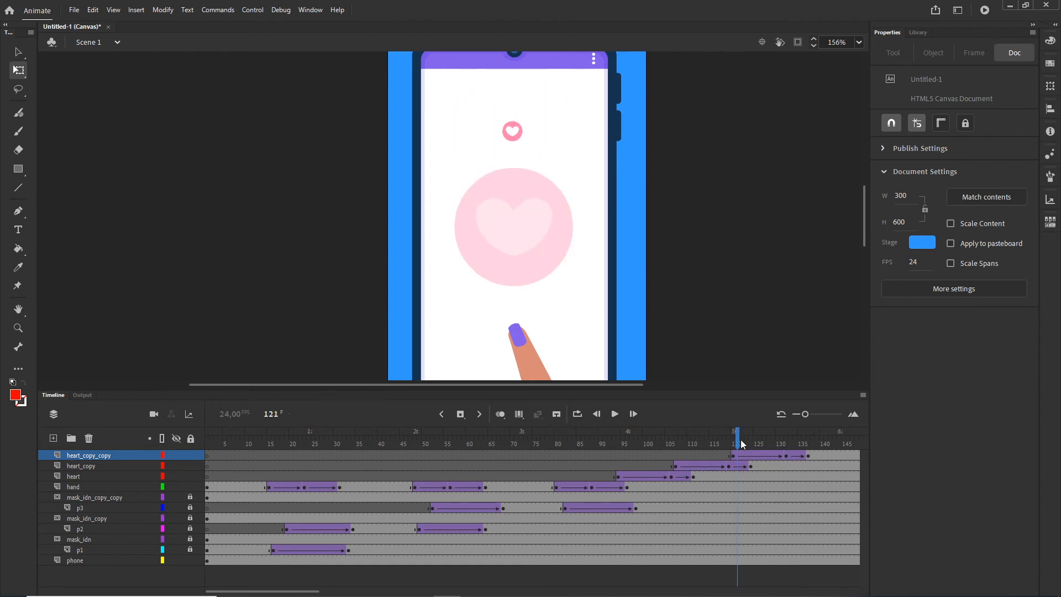
{"action": "left_click", "coordinate": [90, 466]}
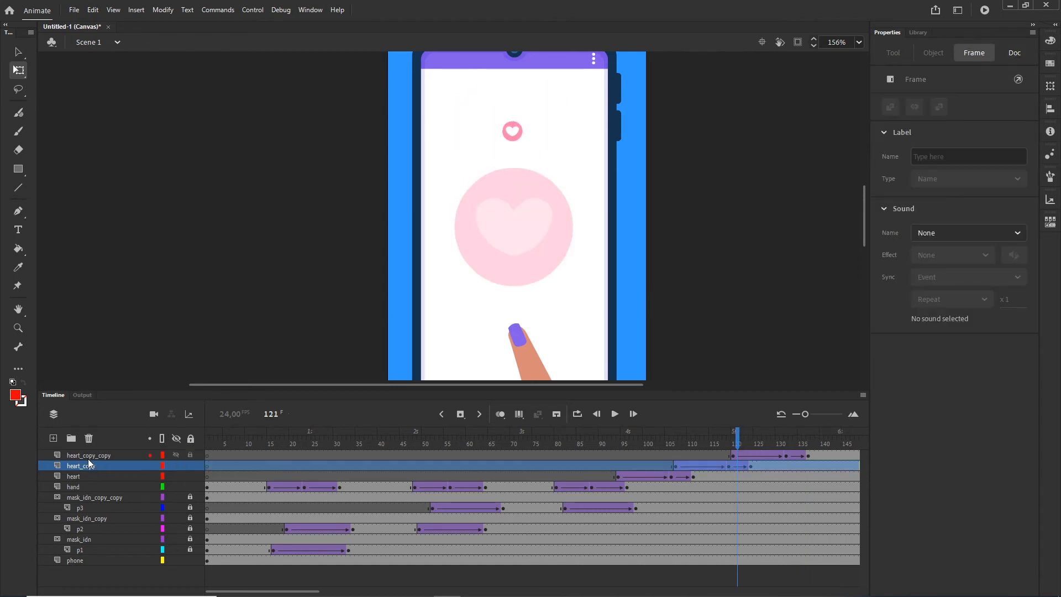
{"action": "left_click", "coordinate": [88, 456]}
{"action": "right_click", "coordinate": [86, 456]}
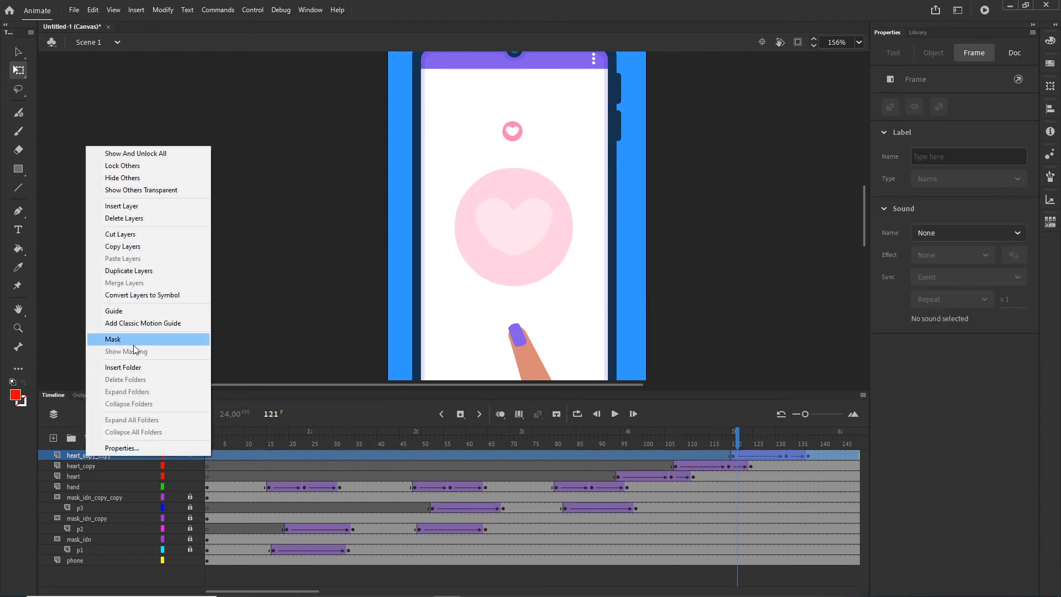
{"action": "left_click", "coordinate": [131, 270]}
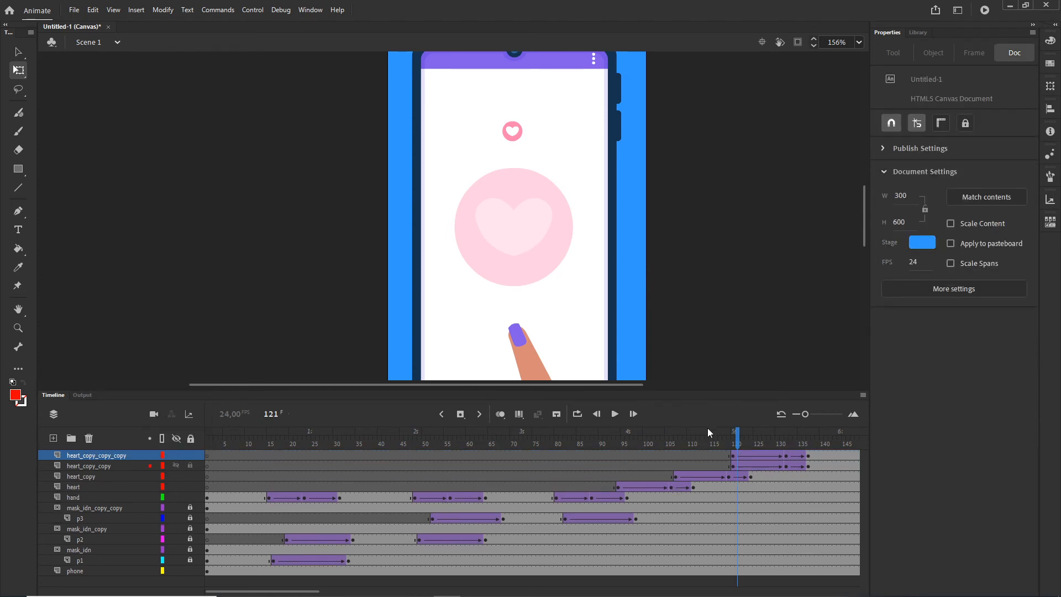
- With Edit Multiple Frames spanning the whole heart_copy_copy_copy tween, move its heart down below the middle heart in all keyframes
{"action": "left_click", "coordinate": [520, 415]}
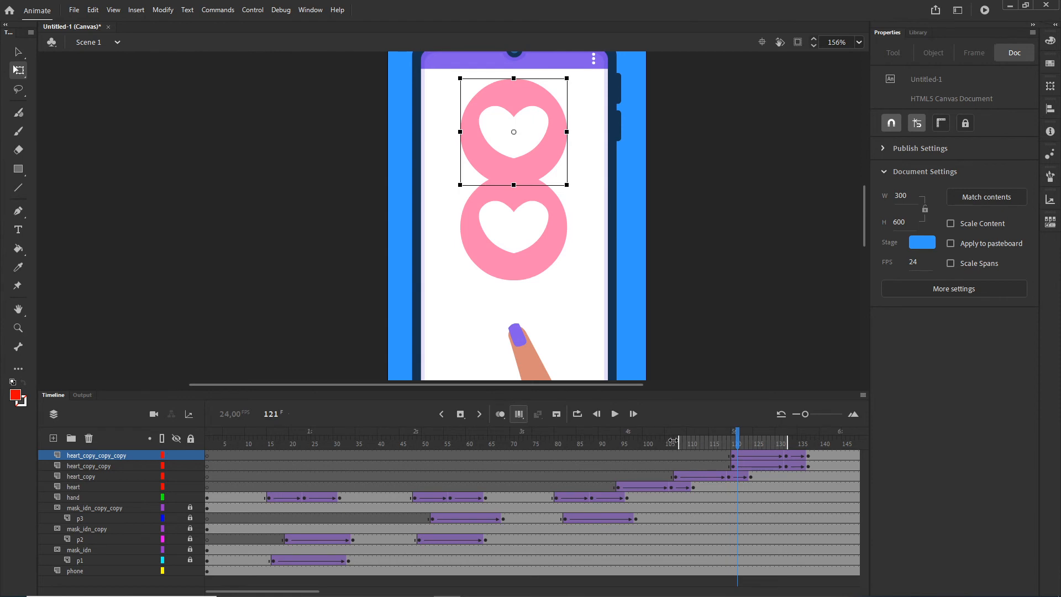
{"action": "left_click_drag", "start_coordinate": [786, 439], "coordinate": [821, 439]}
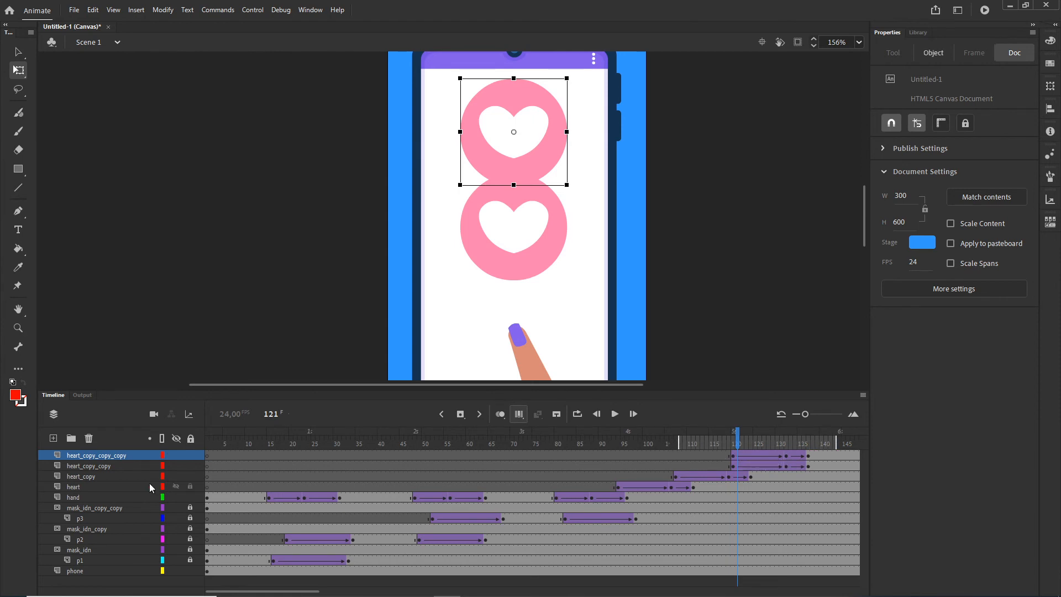
{"action": "left_click", "coordinate": [95, 457]}
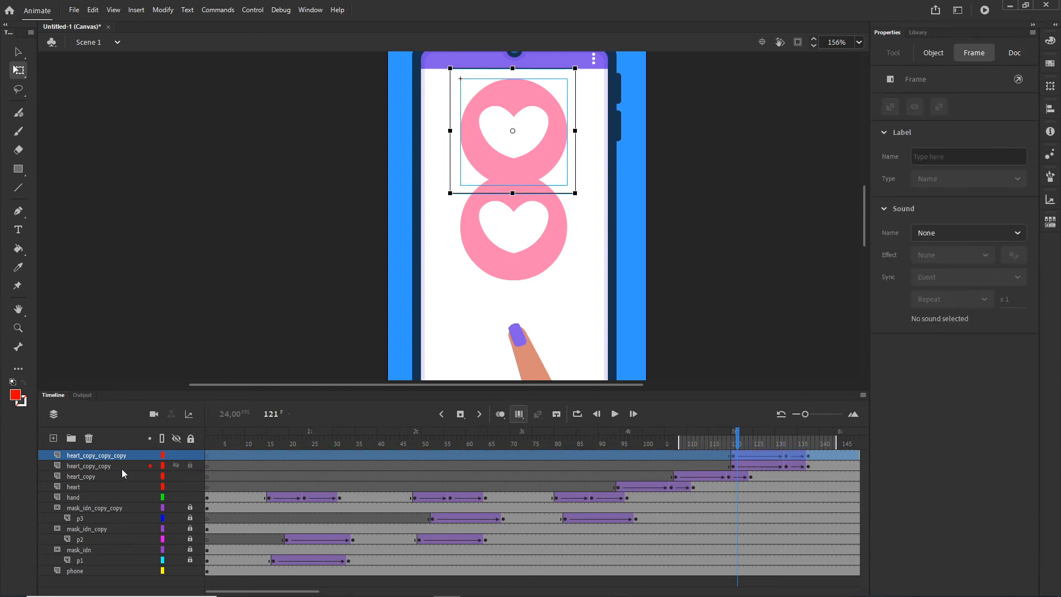
{"action": "key", "text": "shift+Down"}
{"action": "key", "text": "shift+Down"}
{"action": "key", "text": "shift+Down"}
{"action": "key", "text": "shift+Down"}
{"action": "key", "text": "shift+Down"}
{"action": "key", "text": "shift+Down"}
{"action": "key", "text": "shift+Down"}
{"action": "key", "text": "shift+Down"}
{"action": "key", "text": "shift+Down"}
{"action": "key", "text": "shift+Down"}
{"action": "key", "text": "shift+Down"}
{"action": "key", "text": "shift+Down"}
{"action": "key", "text": "shift+Down"}
{"action": "key", "text": "shift+Down"}
{"action": "key", "text": "shift+Down"}
{"action": "key", "text": "shift+Down"}
{"action": "key", "text": "shift+Down"}
{"action": "key", "text": "shift+Down"}
{"action": "key", "text": "shift+Down"}
{"action": "key", "text": "shift+Down"}
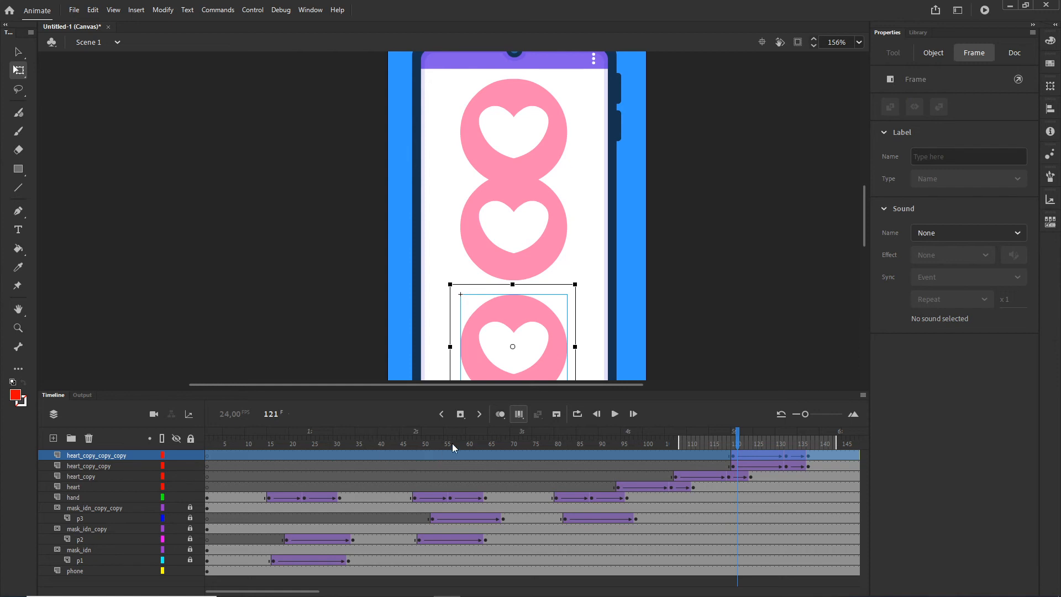
{"action": "left_click", "coordinate": [522, 416]}
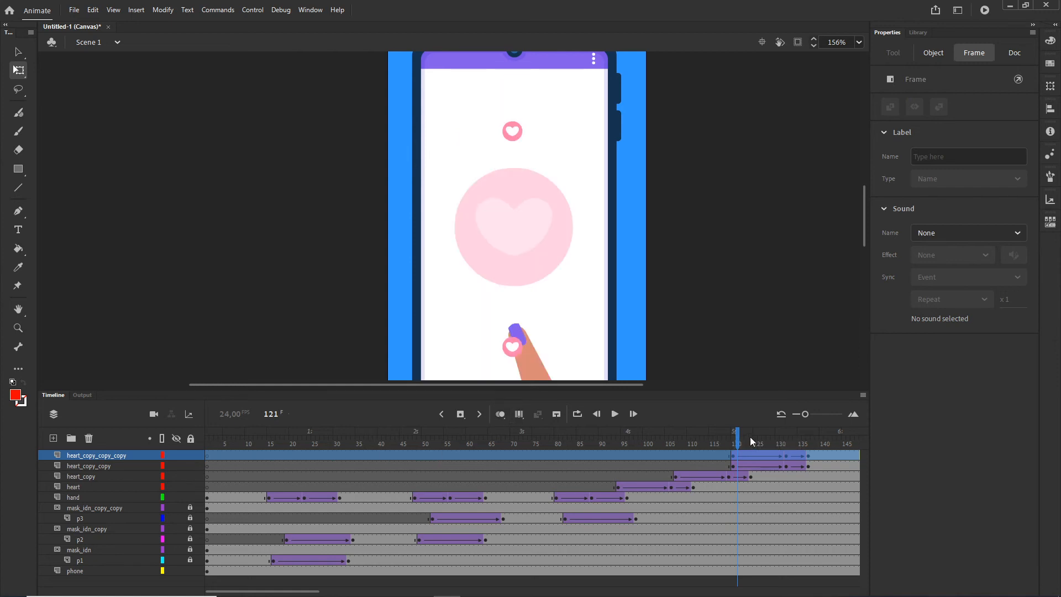
{"action": "mouse_move", "coordinate": [741, 438]}
{"action": "left_mouse_down"}
{"action": "mouse_move", "coordinate": [724, 439]}
{"action": "mouse_move", "coordinate": [759, 440]}
{"action": "left_mouse_up"}
- Shift the heart_copy_copy_copy layer's tween frames to start at frame 133
{"action": "left_click", "coordinate": [100, 456]}
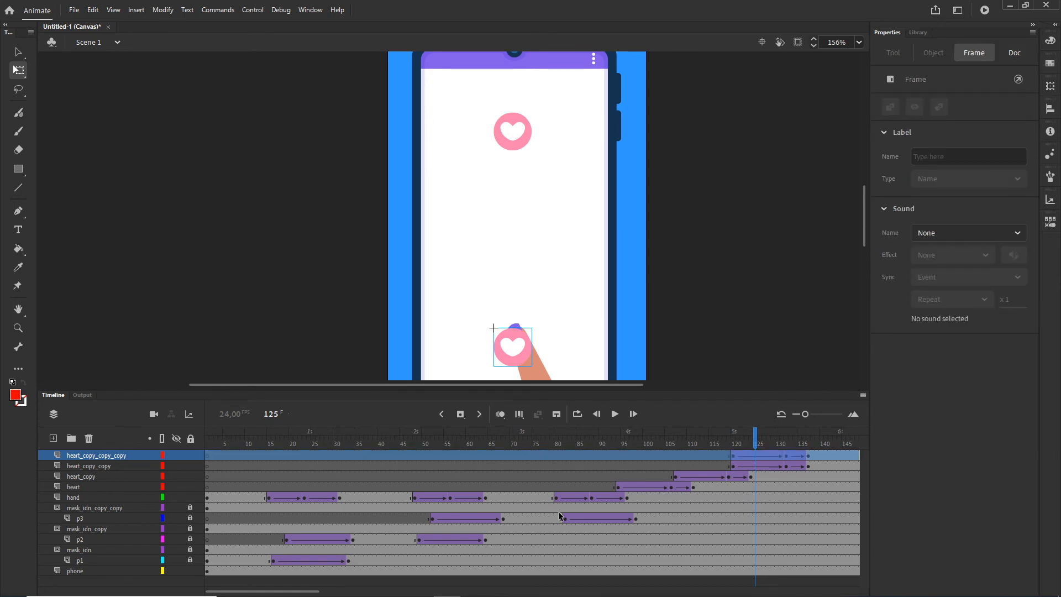
{"action": "scroll", "coordinate": [803, 460], "scroll_direction": "right", "scroll_amount": 5}
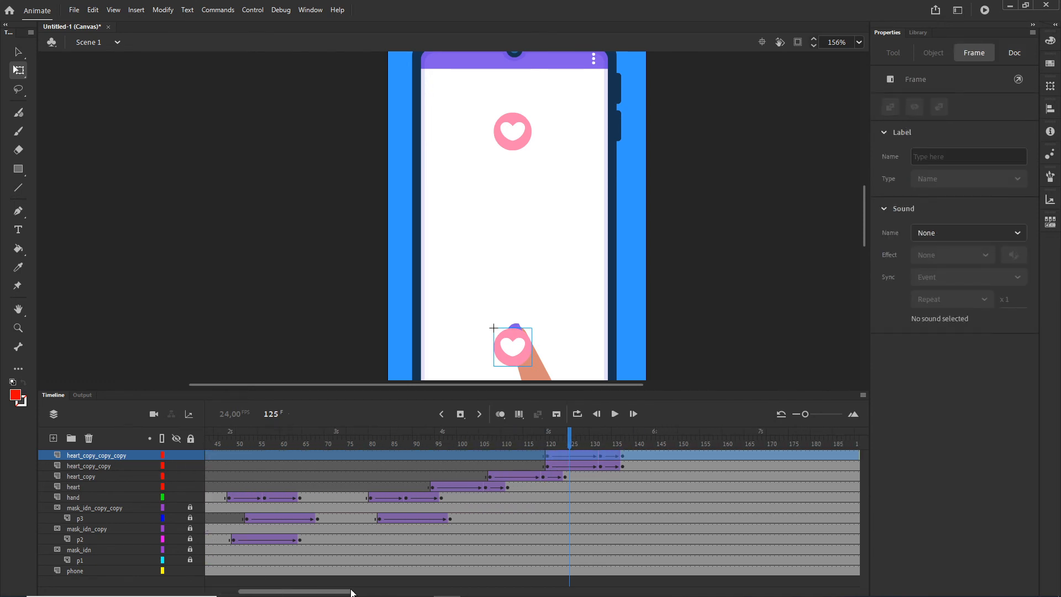
{"action": "left_click", "coordinate": [624, 457]}
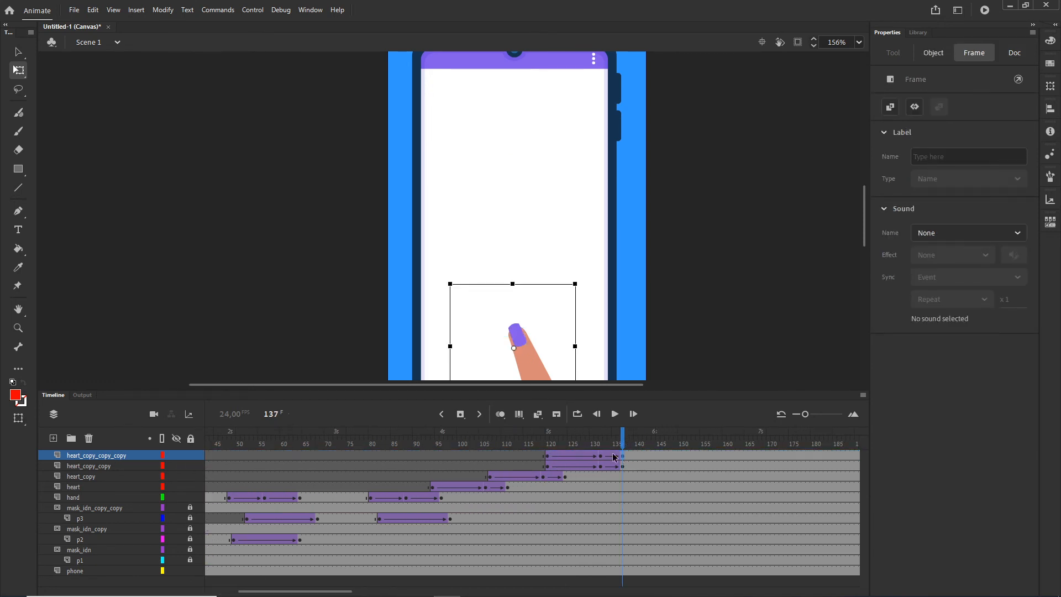
{"action": "left_click", "coordinate": [547, 457], "text": "shift"}
{"action": "left_click_drag", "start_coordinate": [550, 458], "coordinate": [608, 458]}
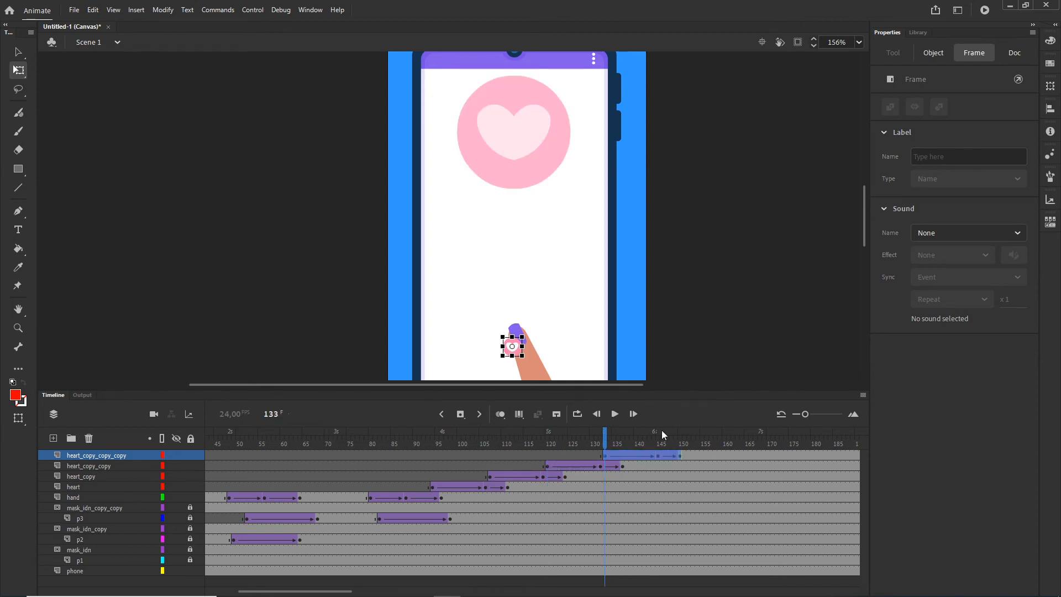
- Test the movie in the browser to check the timing of the fourth heart, and return to Animate's timeline
{"action": "left_click", "coordinate": [716, 363]}
{"action": "key", "text": "ctrl+Return"}
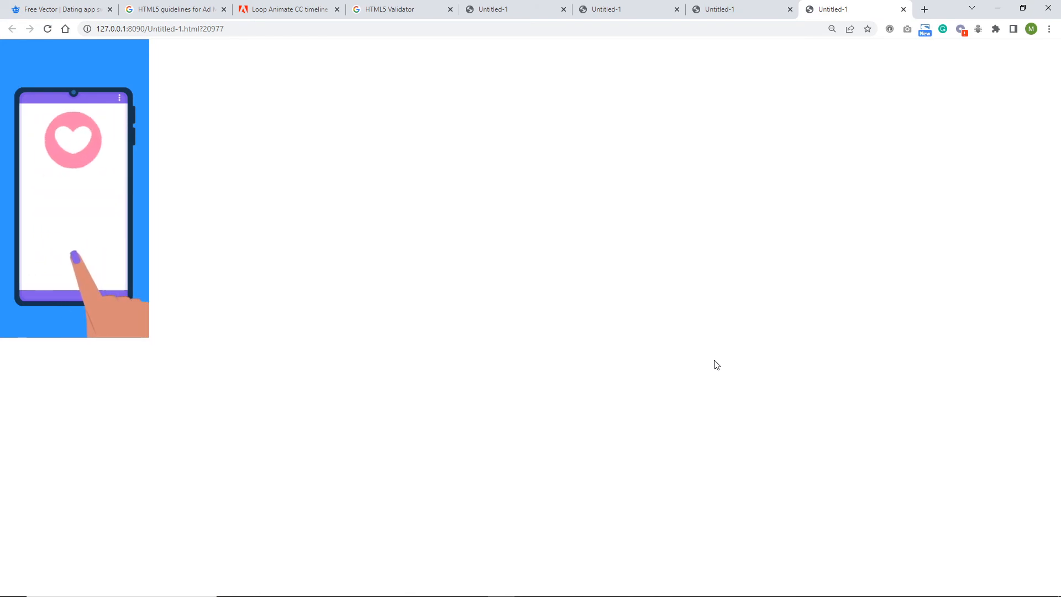
{"action": "left_click", "coordinate": [998, 11]}
{"action": "left_click", "coordinate": [56, 394]}
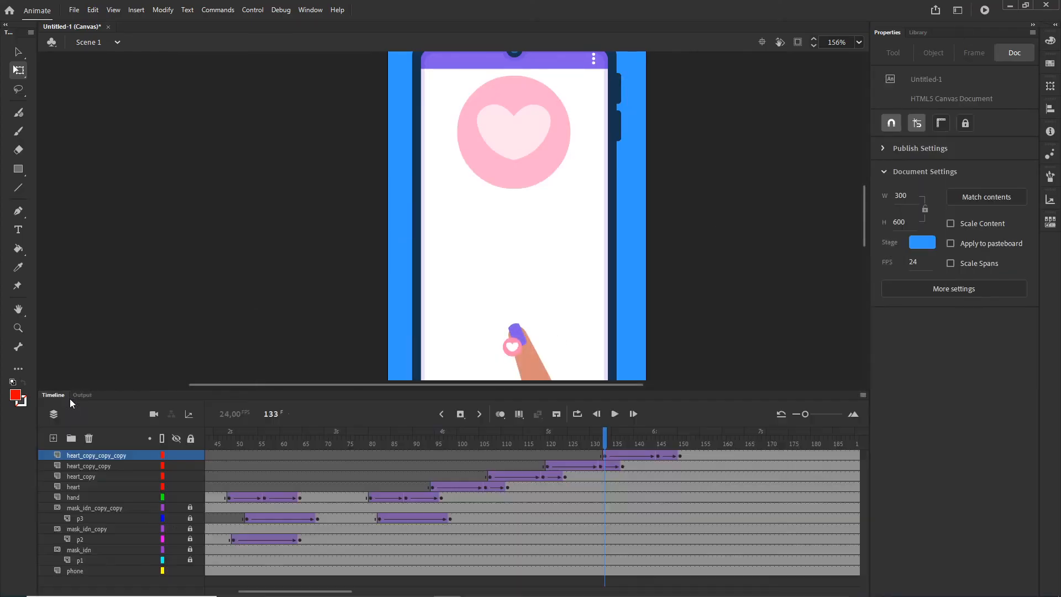
- Add a new layer on top and draw a white rectangle without stroke above the phone, nearly as wide as the phone
{"action": "left_click", "coordinate": [54, 439]}
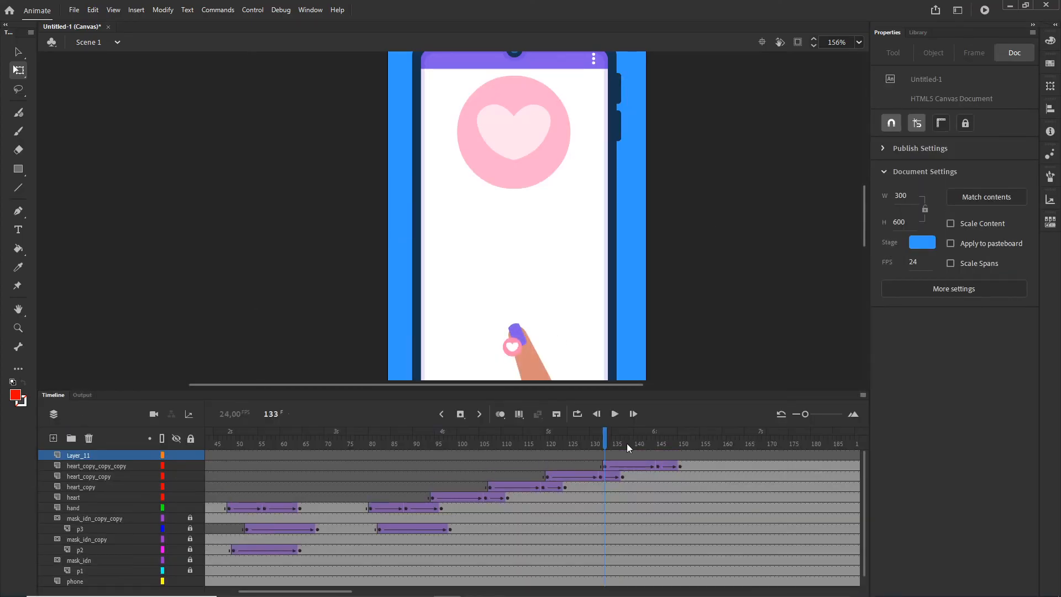
{"action": "left_click_drag", "start_coordinate": [864, 230], "coordinate": [867, 209]}
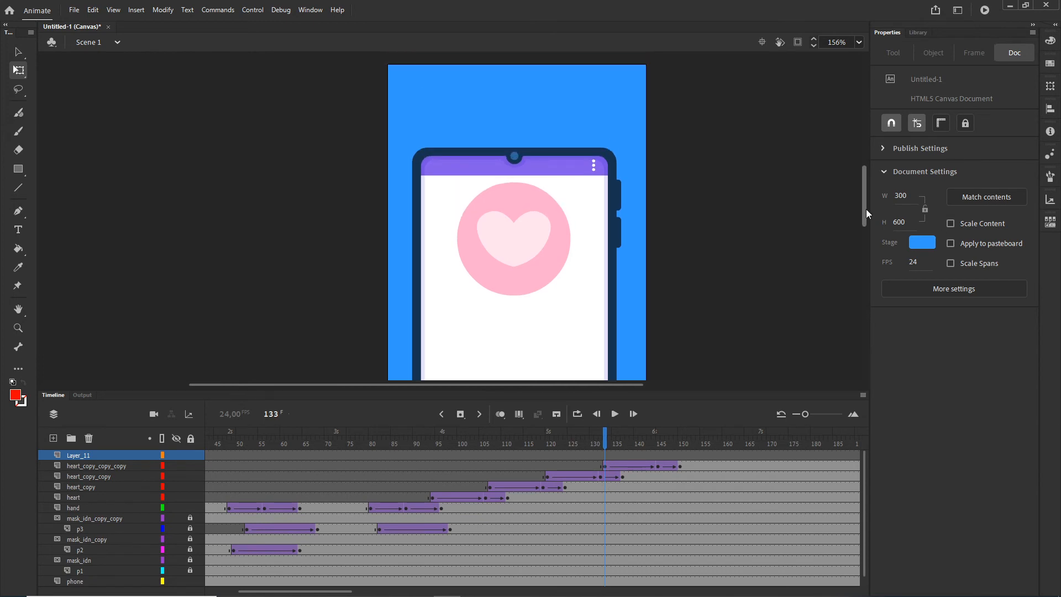
{"action": "left_click", "coordinate": [18, 169]}
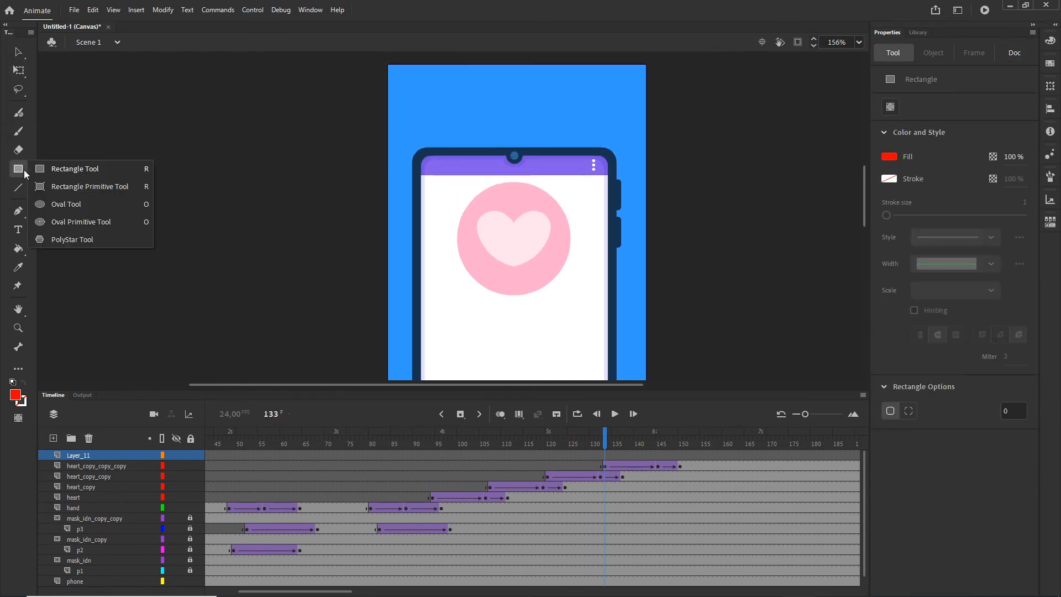
{"action": "left_click", "coordinate": [72, 169]}
{"action": "left_click", "coordinate": [889, 157]}
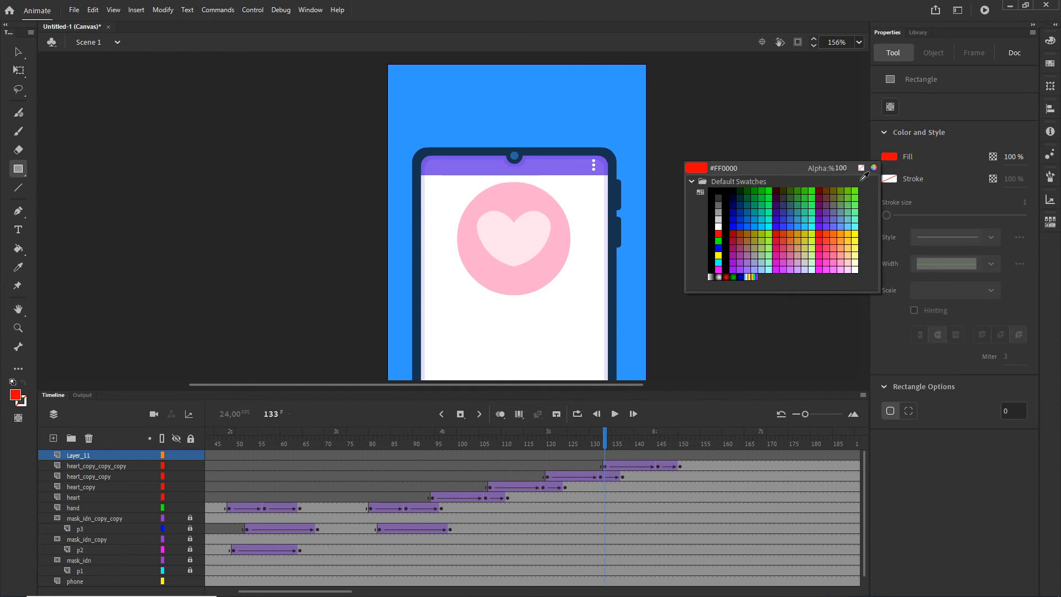
{"action": "left_click", "coordinate": [718, 227]}
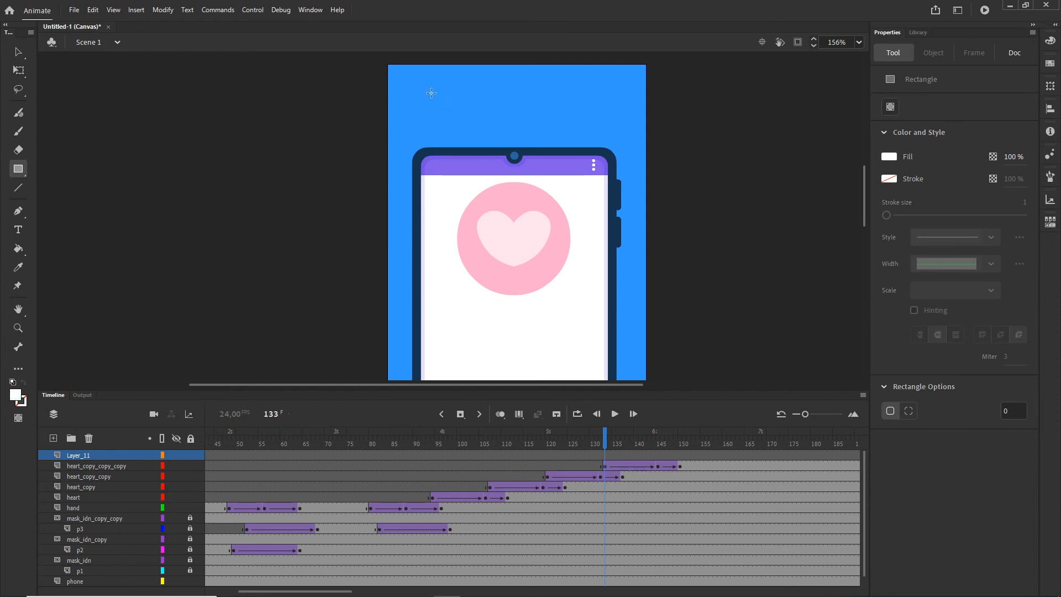
{"action": "left_click_drag", "start_coordinate": [425, 93], "coordinate": [603, 132]}
{"action": "left_click", "coordinate": [20, 54]}
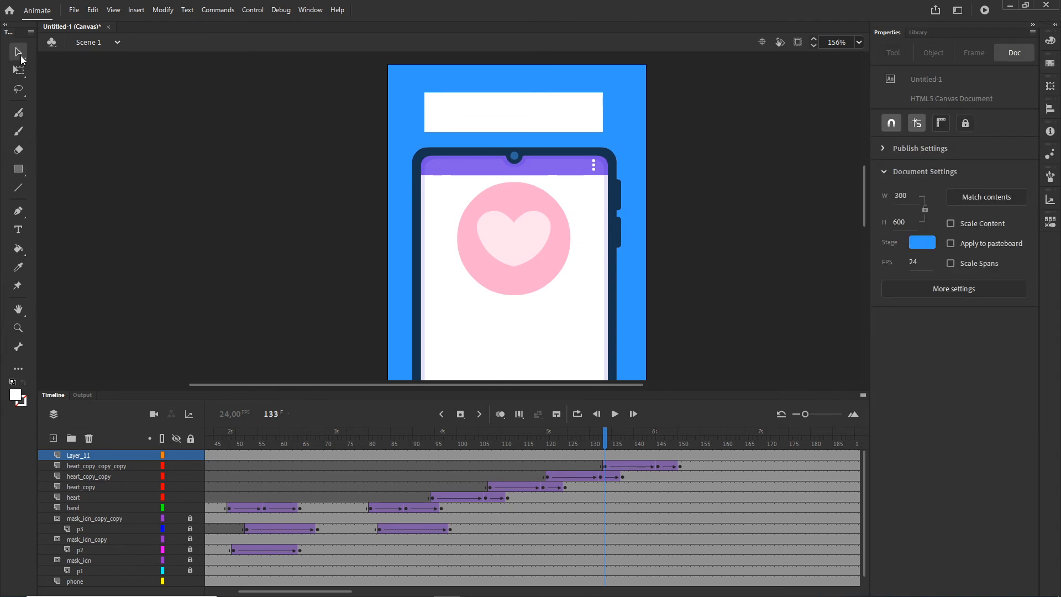
- Add the static text "download app" over the white rectangle in Roboto Bold, filled with the stage's blue
{"action": "left_click", "coordinate": [20, 228]}
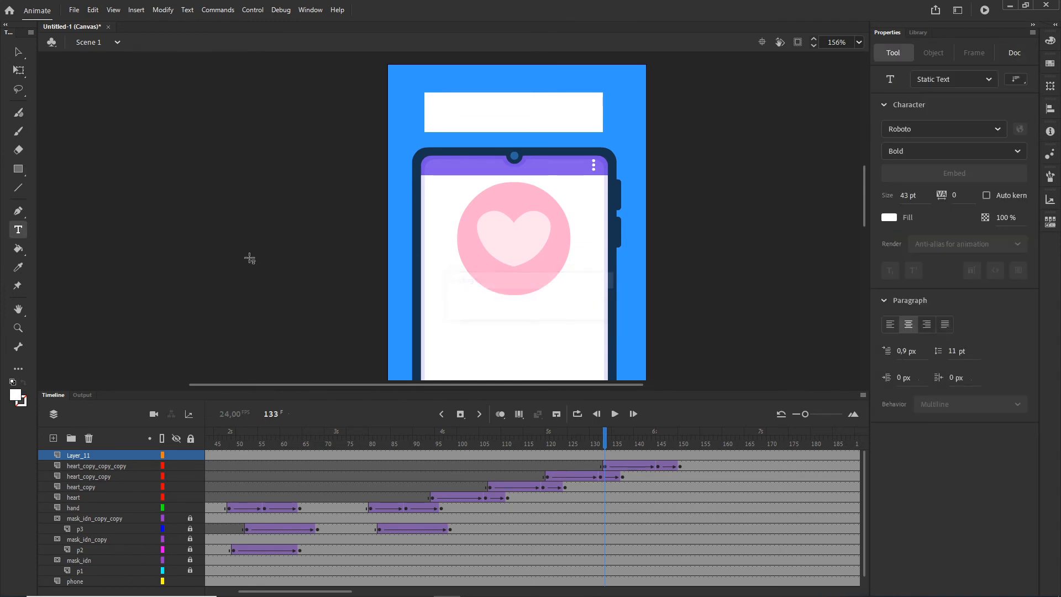
{"action": "left_click", "coordinate": [891, 217]}
{"action": "left_click", "coordinate": [642, 171]}
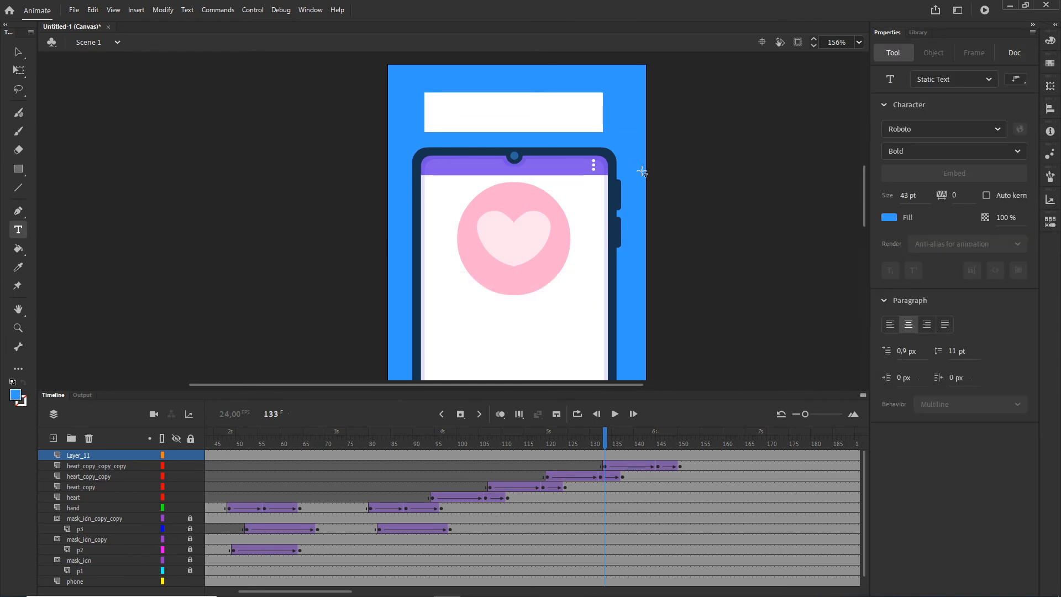
{"action": "left_click", "coordinate": [443, 119]}
{"action": "type", "text": "do"}
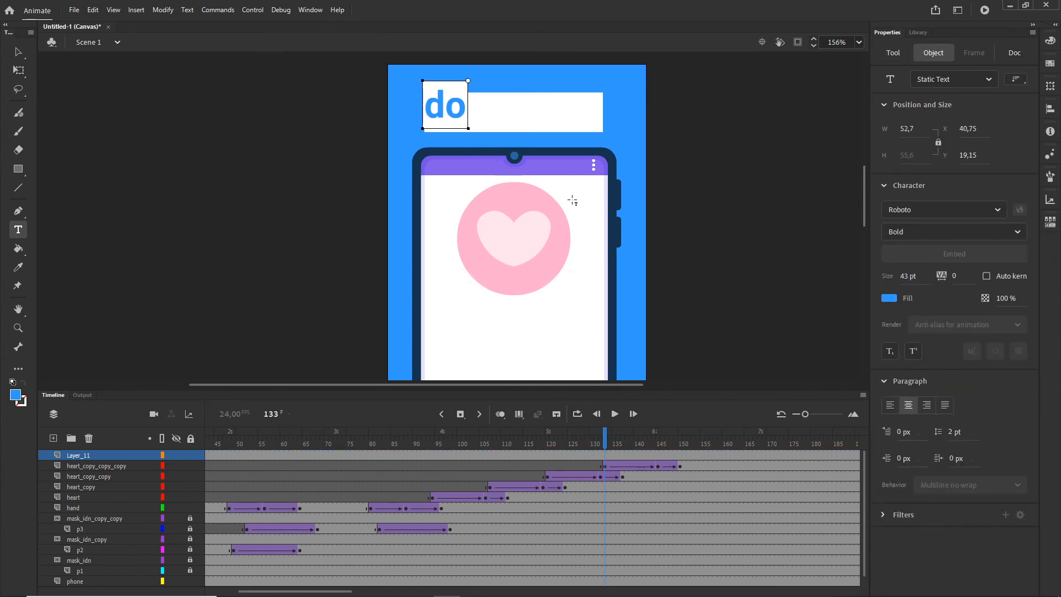
{"action": "type", "text": "wnload"}
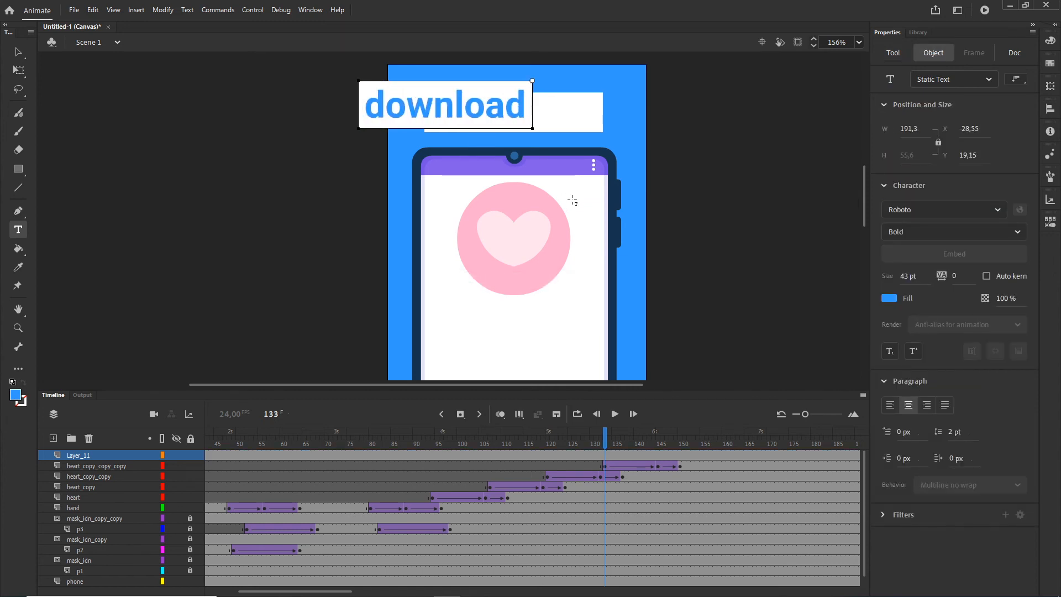
{"action": "type", "text": " app"}
{"action": "key", "text": "Escape"}
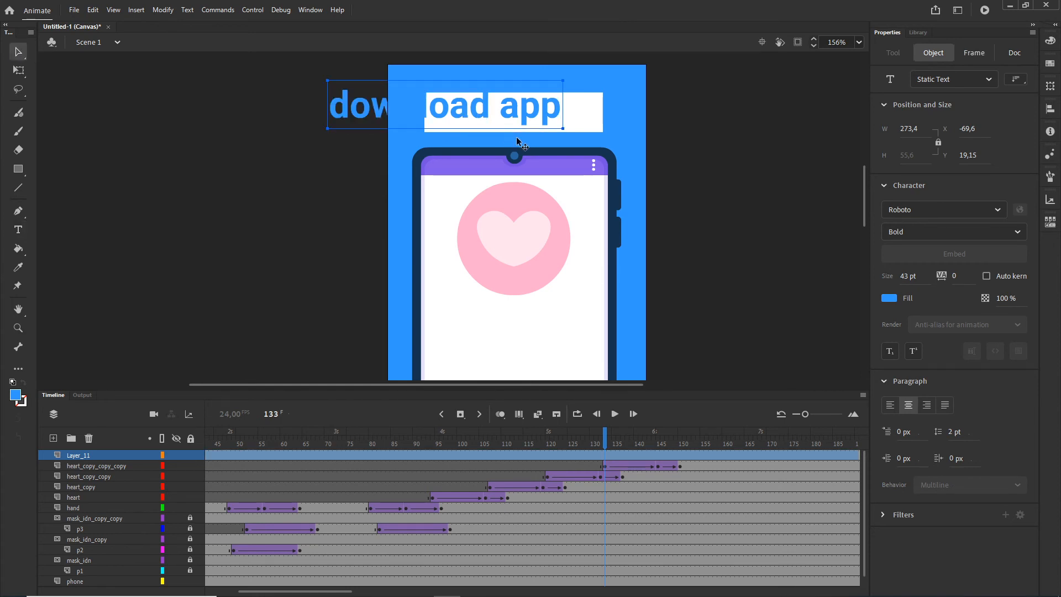
- Scale the "download app" text down to about 181 px wide and center it inside the white rectangle
{"action": "key", "text": "q"}
{"action": "mouse_move", "coordinate": [562, 127]}
{"action": "left_mouse_down"}
{"action": "mouse_move", "coordinate": [516, 108]}
{"action": "mouse_move", "coordinate": [567, 119]}
{"action": "left_mouse_up"}
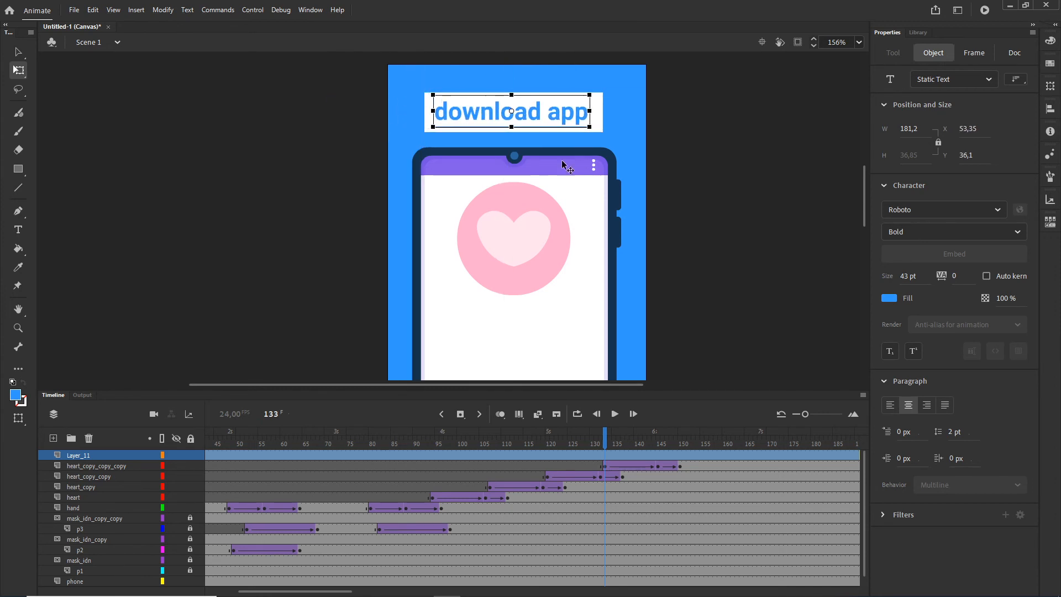
{"action": "left_click", "coordinate": [779, 224]}
- Test the movie in the browser to check the "download app" banner with the animation, and return to Animate's timeline
{"action": "scroll", "coordinate": [688, 209], "scroll_direction": "down", "scroll_amount": 1}
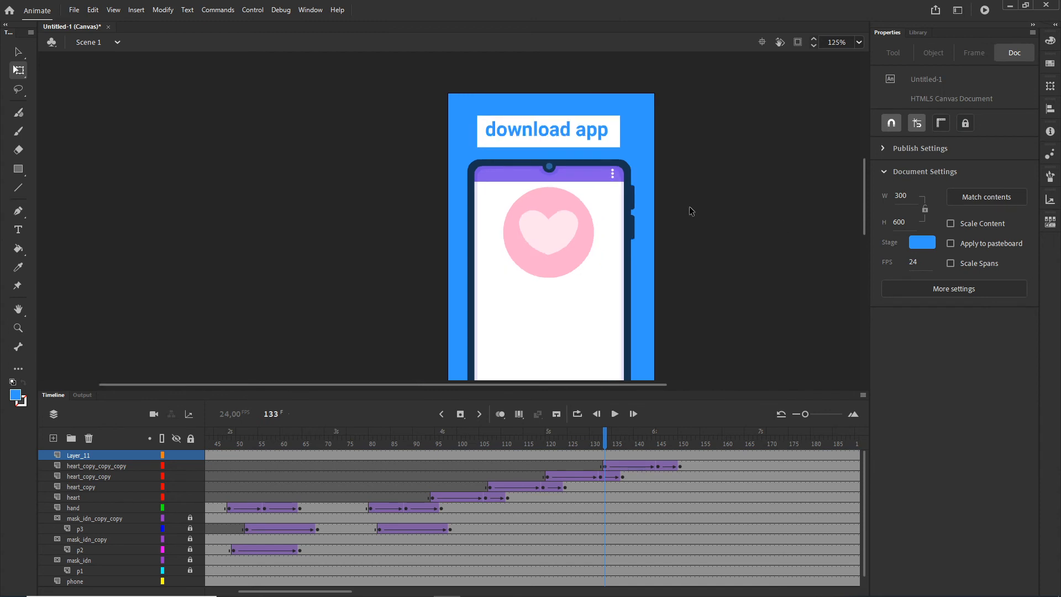
{"action": "key", "text": "ctrl+Return"}
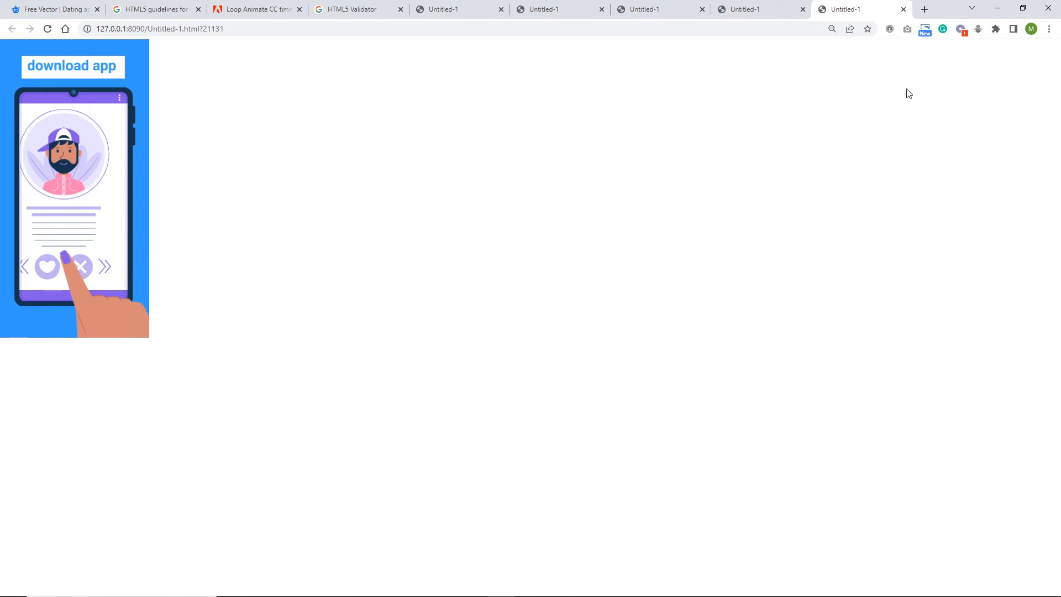
{"action": "left_click", "coordinate": [998, 9]}
{"action": "left_click", "coordinate": [51, 394]}
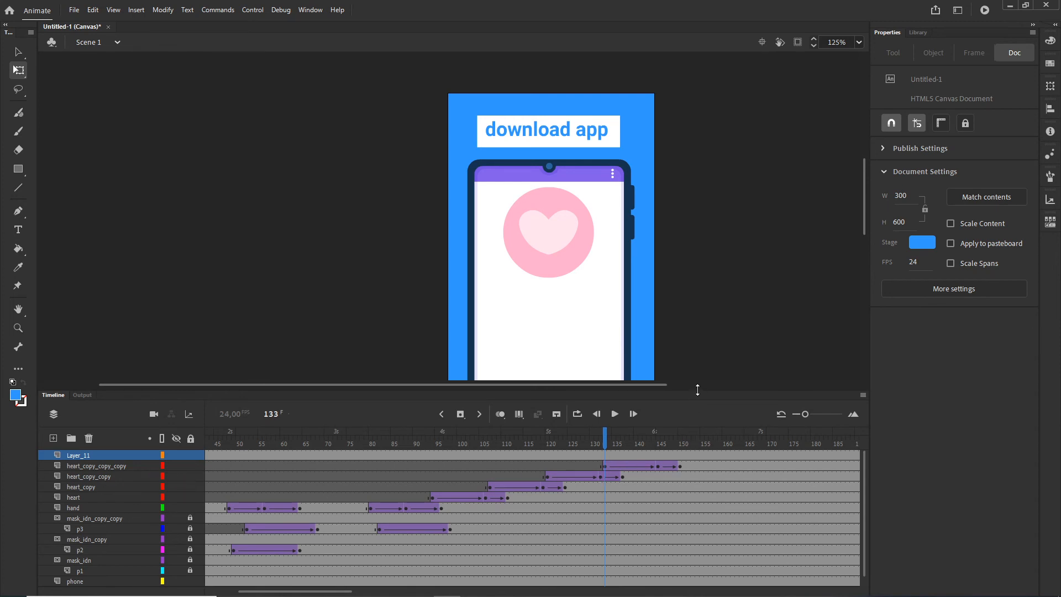
- Enlarge the timeline area and add a new layer named "code" above all the others
{"action": "left_click_drag", "start_coordinate": [698, 390], "coordinate": [679, 334]}
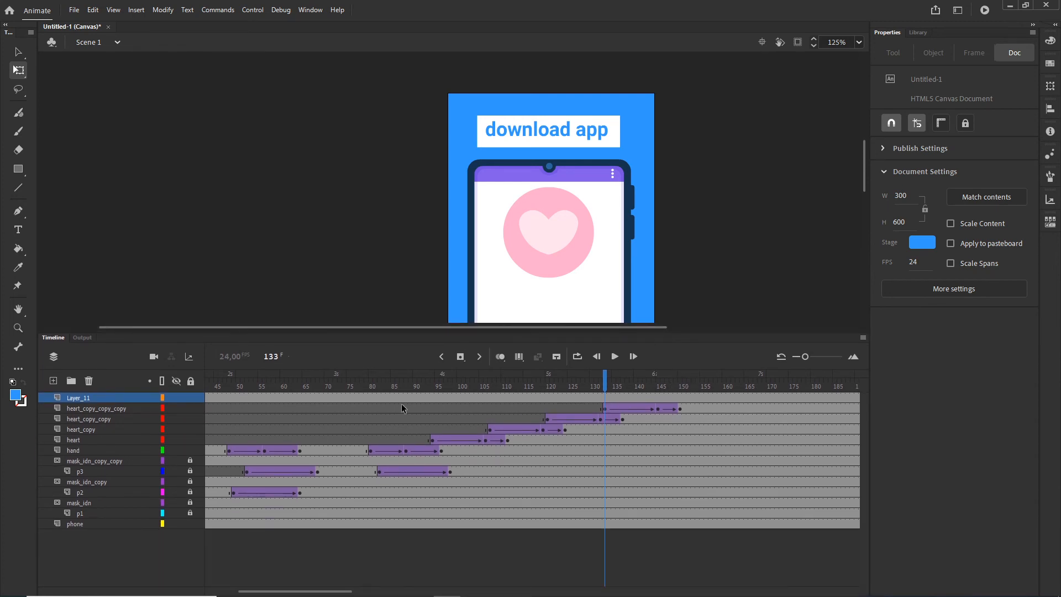
{"action": "left_click", "coordinate": [53, 381]}
{"action": "double_click", "coordinate": [86, 401]}
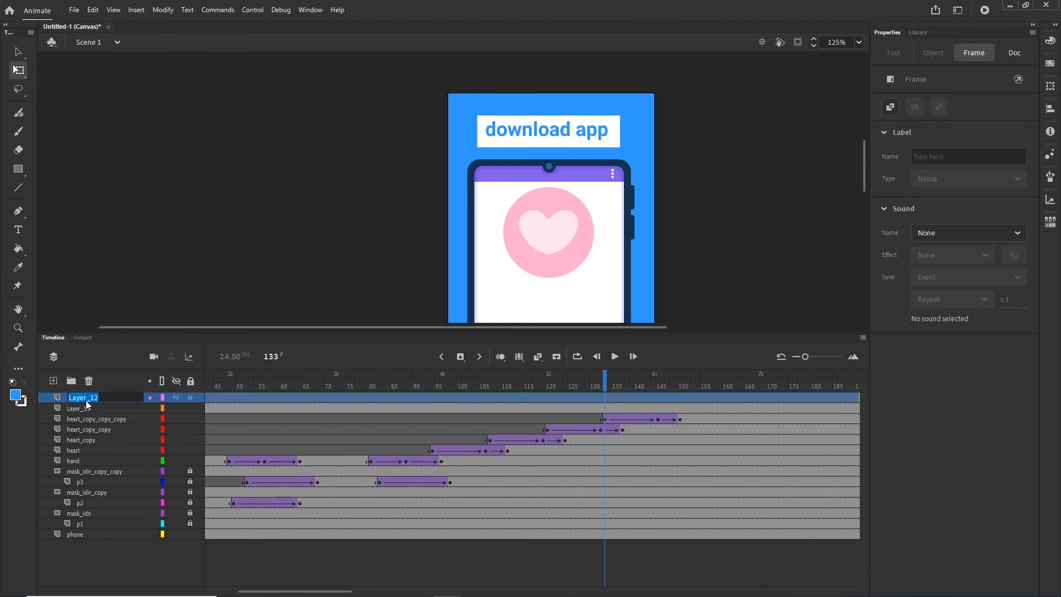
{"action": "type", "text": "code"}
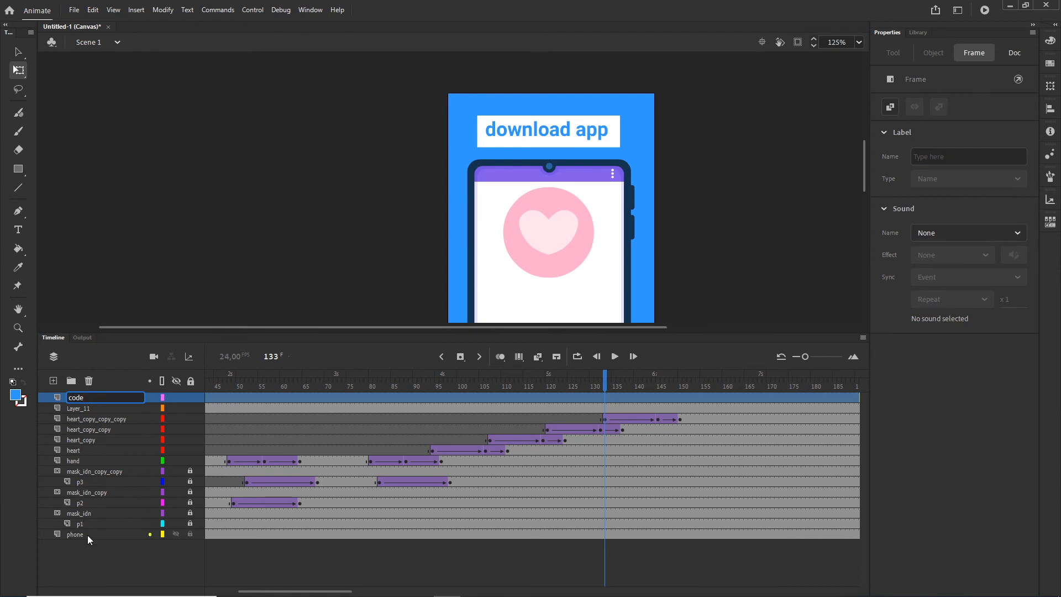
{"action": "left_click", "coordinate": [97, 572]}
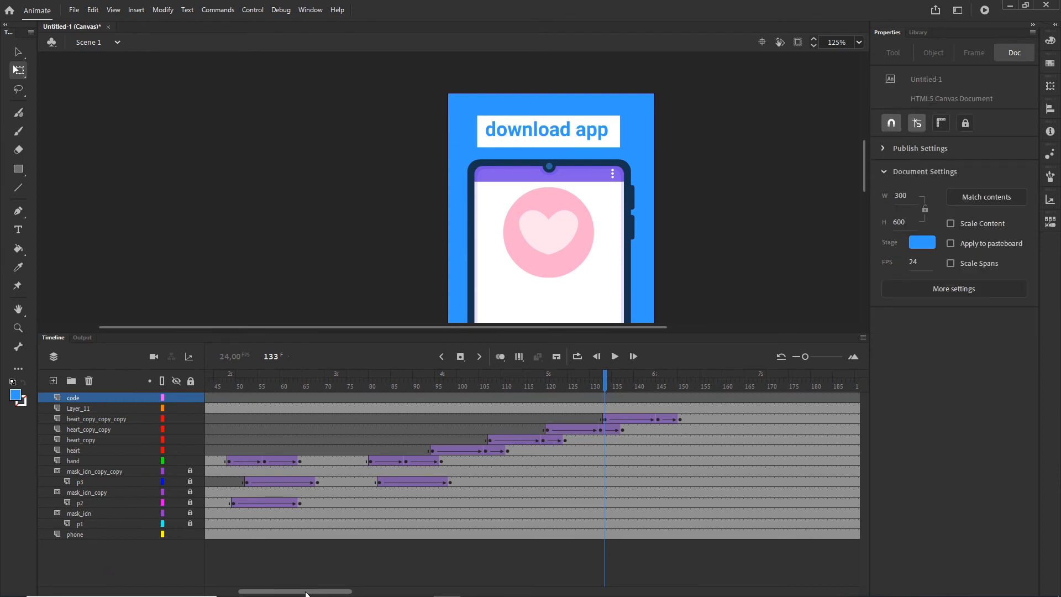
- Add the frame script "this.stop();" to frame 1 of the code layer and collapse the script editor
{"action": "left_click_drag", "start_coordinate": [308, 583], "coordinate": [260, 585]}
{"action": "right_click", "coordinate": [207, 398]}
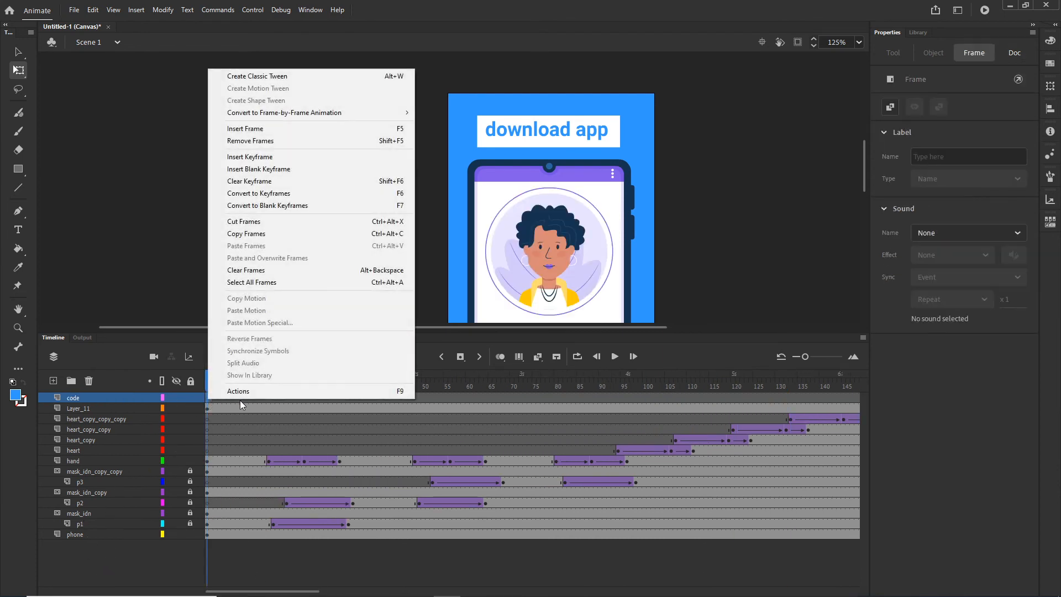
{"action": "left_click", "coordinate": [259, 391]}
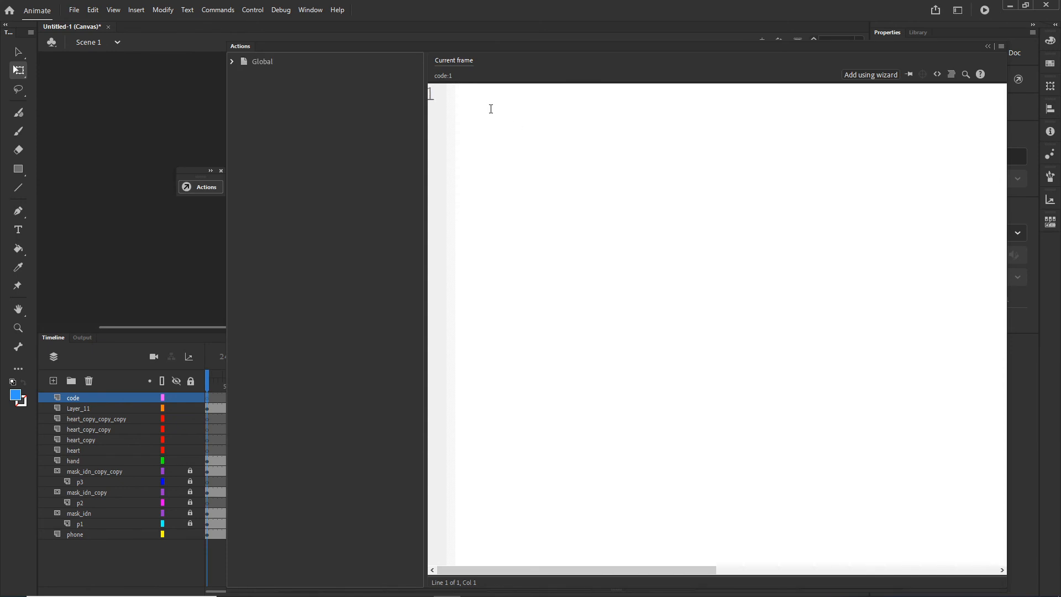
{"action": "type", "text": "t "}
{"action": "type", "text": "is"}
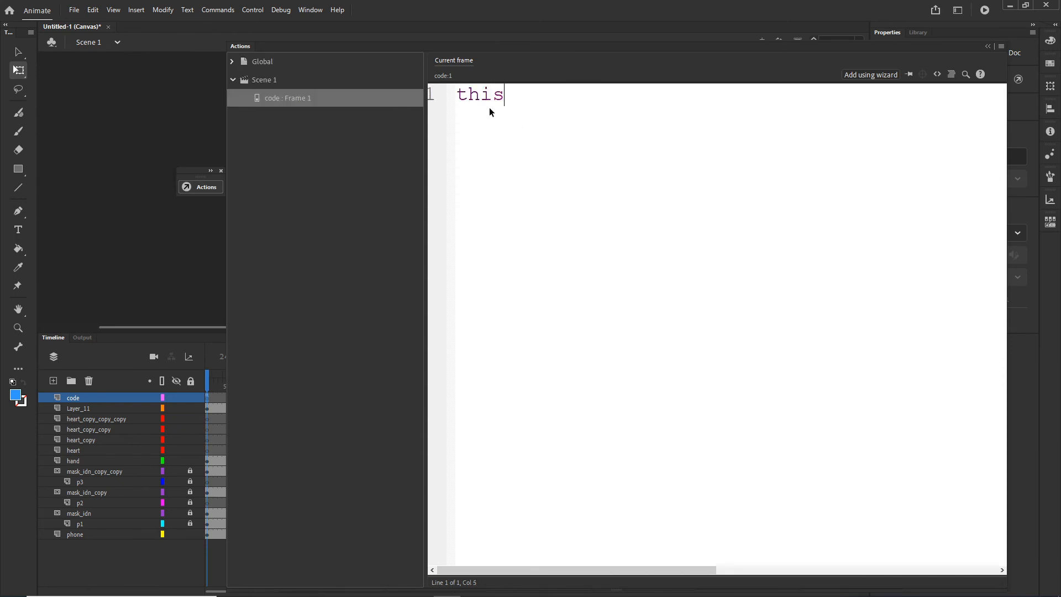
{"action": "type", "text": ".stop"}
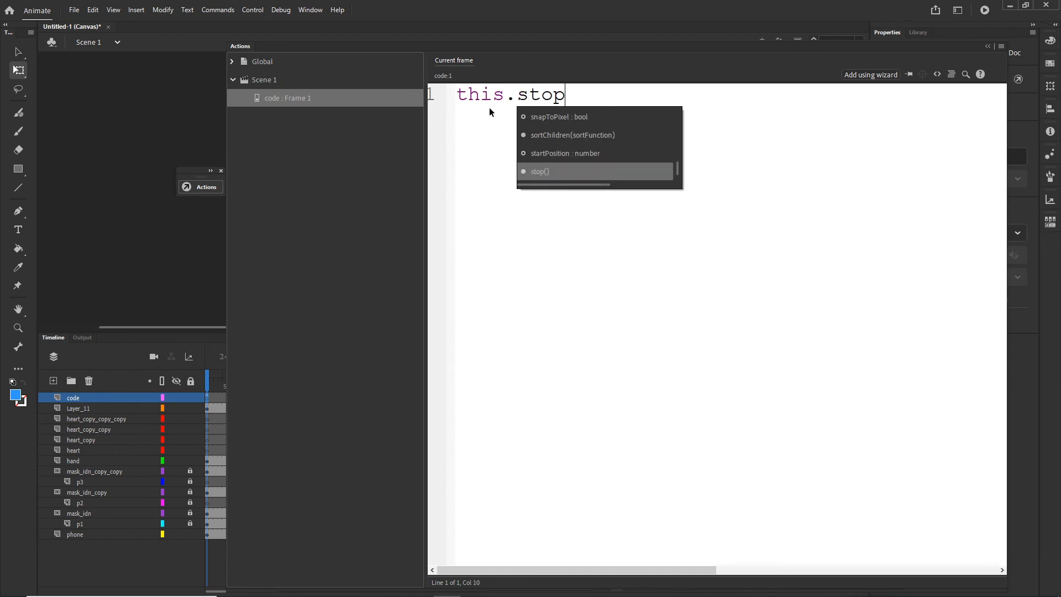
{"action": "type", "text": "("}
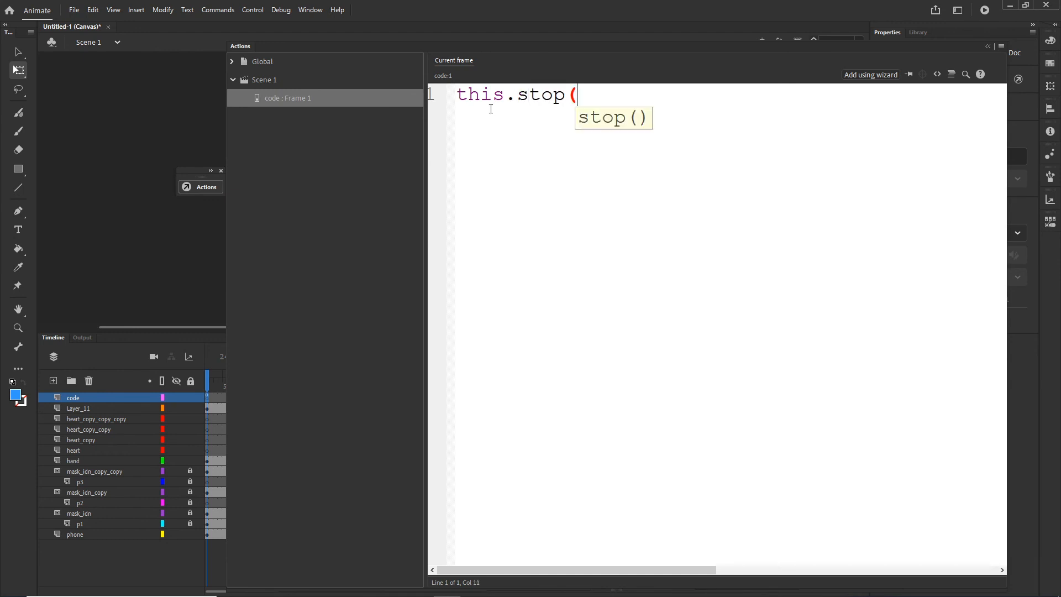
{"action": "type", "text": ");"}
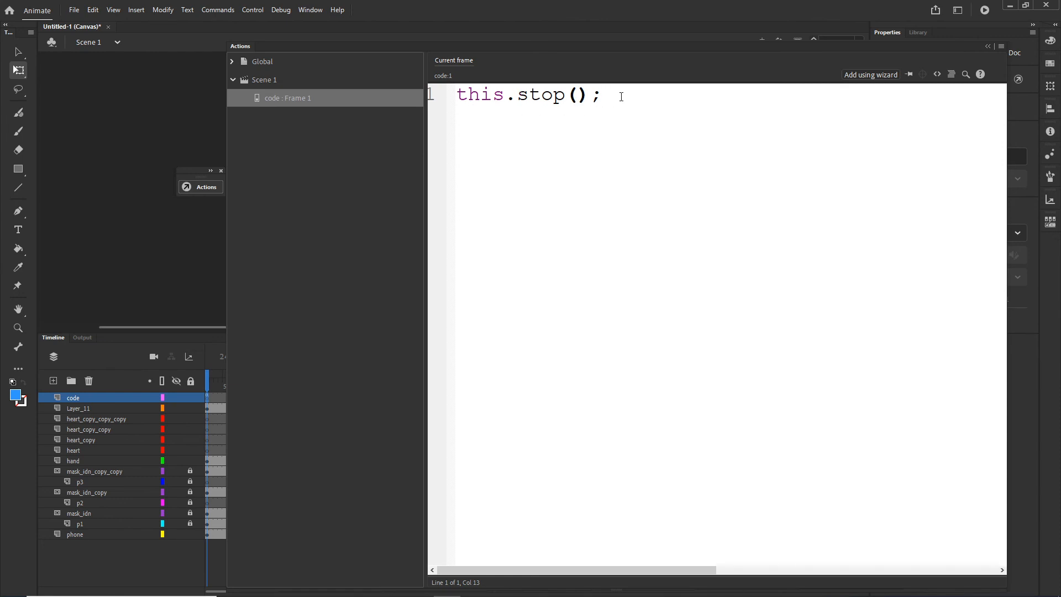
{"action": "left_click", "coordinate": [987, 46]}
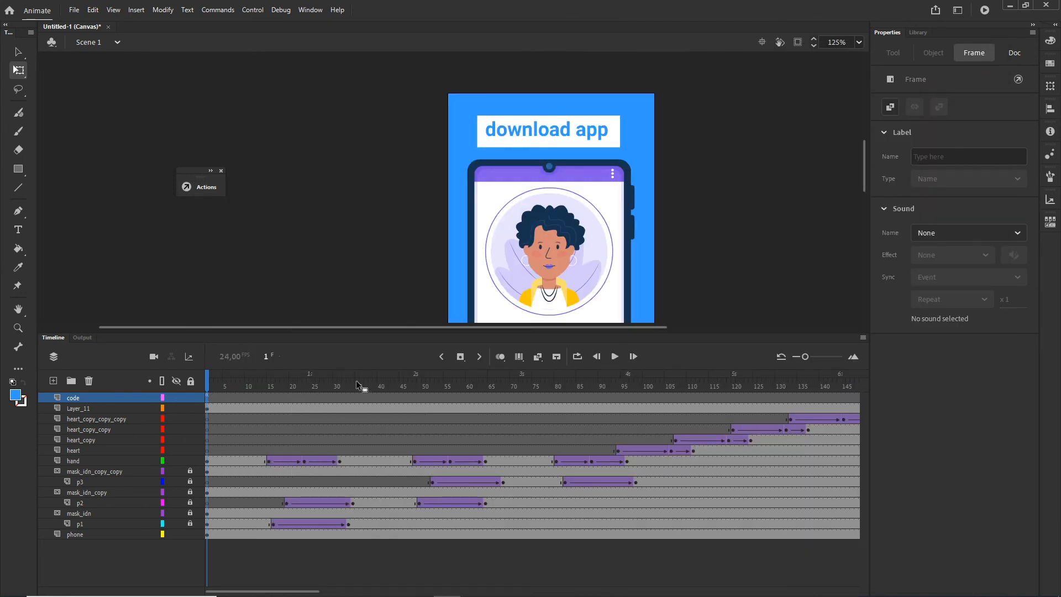
- Move the code layer's scripted keyframe to the last frame, 200, and test the movie in the browser
{"action": "left_click_drag", "start_coordinate": [843, 395], "coordinate": [749, 395]}
{"action": "left_click", "coordinate": [734, 393]}
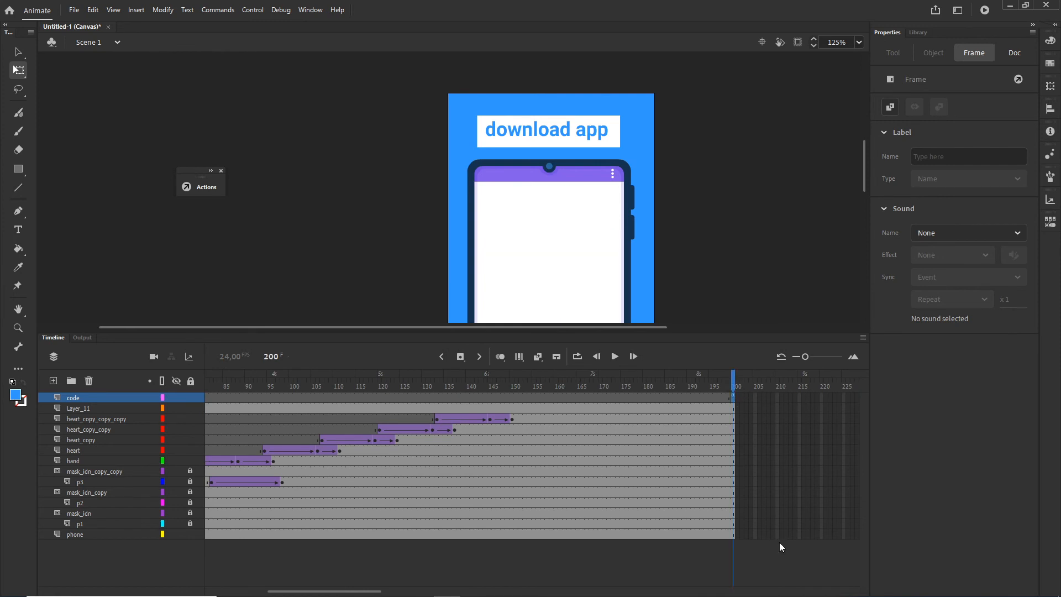
{"action": "key", "text": "ctrl+Return"}
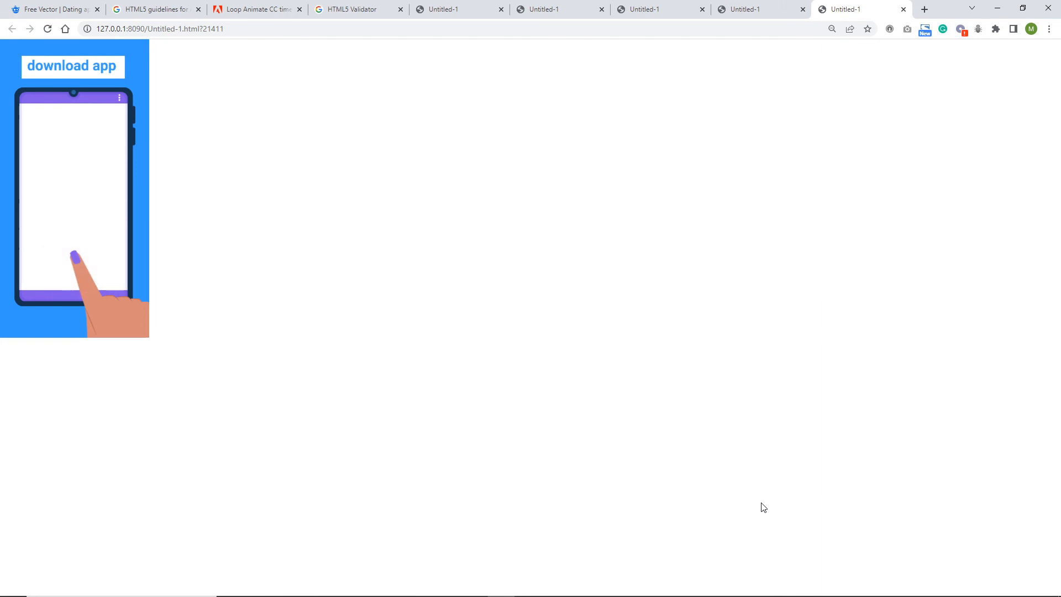
- Copy the two-line "this.looped" script that stops after three loops from the Adobe Support Community thread
{"action": "left_click", "coordinate": [265, 11]}
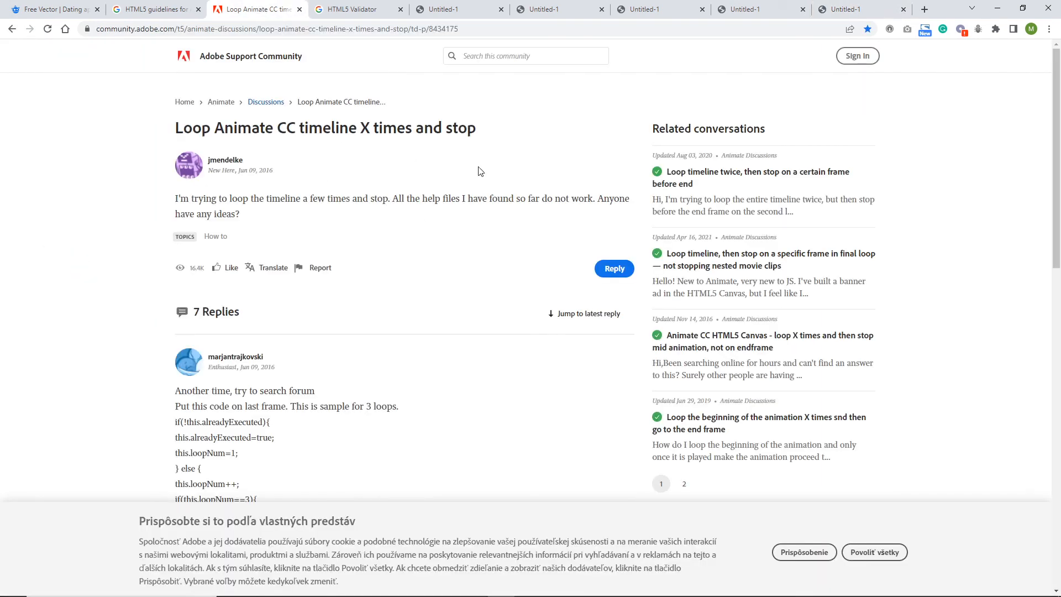
{"action": "scroll", "coordinate": [395, 330], "scroll_direction": "down", "scroll_amount": 10}
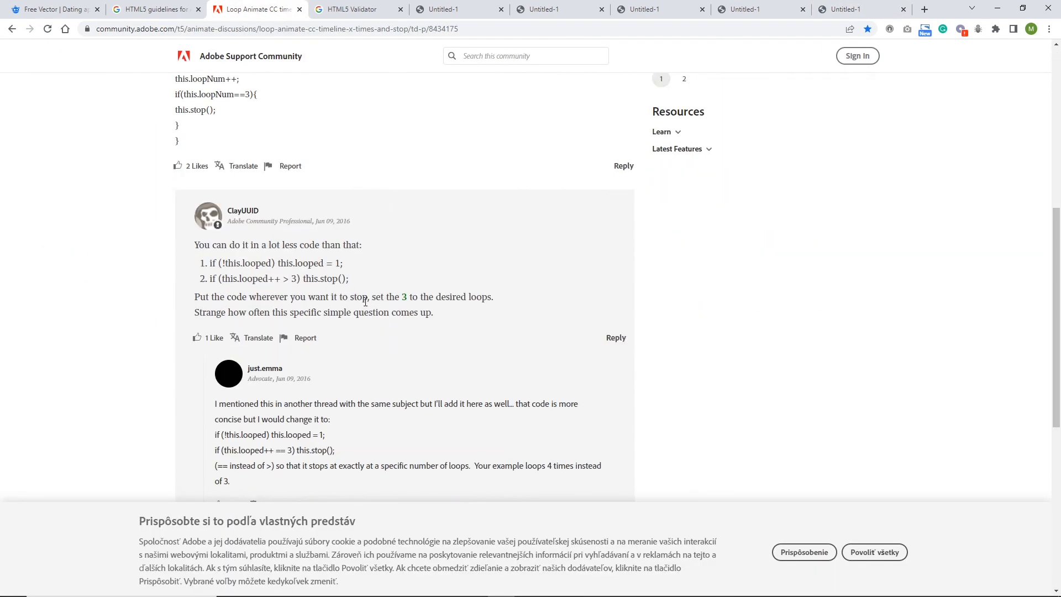
{"action": "left_click_drag", "start_coordinate": [335, 248], "coordinate": [216, 233]}
{"action": "key", "text": "ctrl+c"}
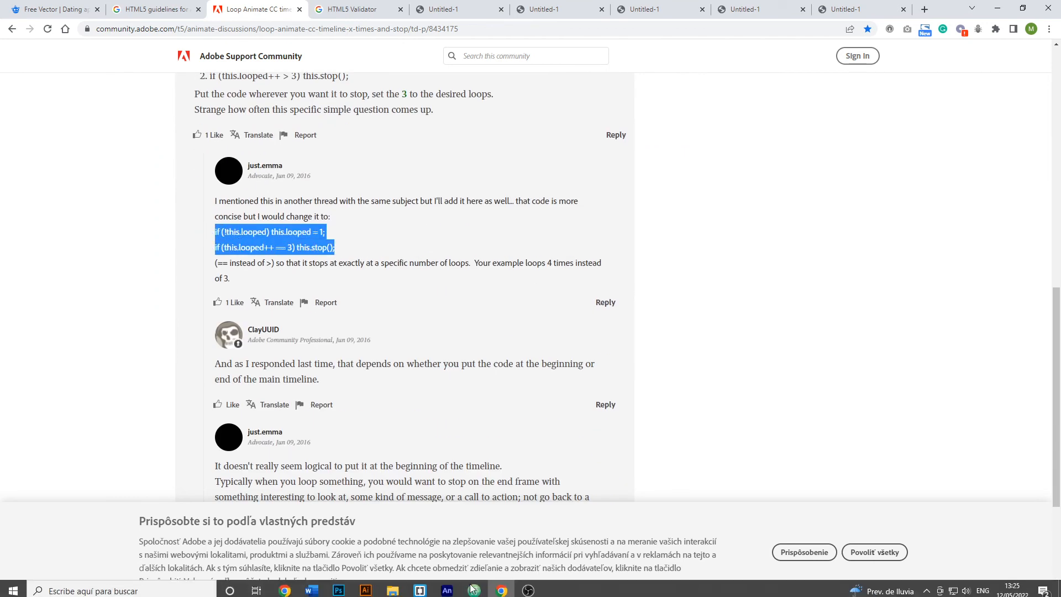
- Return to Animate and replace the script on frame 200 of the code layer with the copied loop code
{"action": "left_click", "coordinate": [447, 586]}
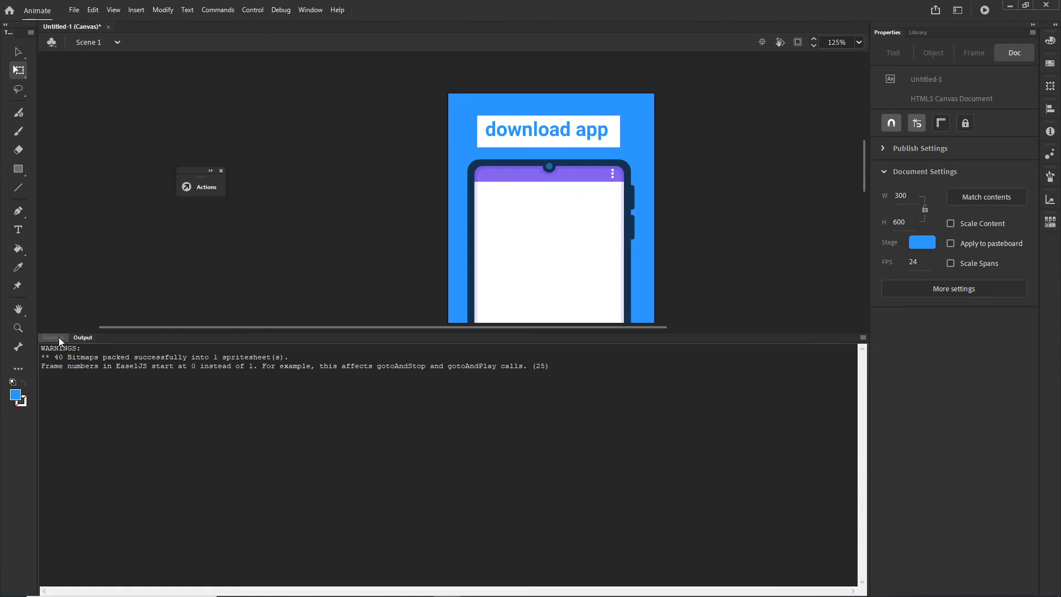
{"action": "left_click", "coordinate": [57, 337]}
{"action": "left_click", "coordinate": [732, 398]}
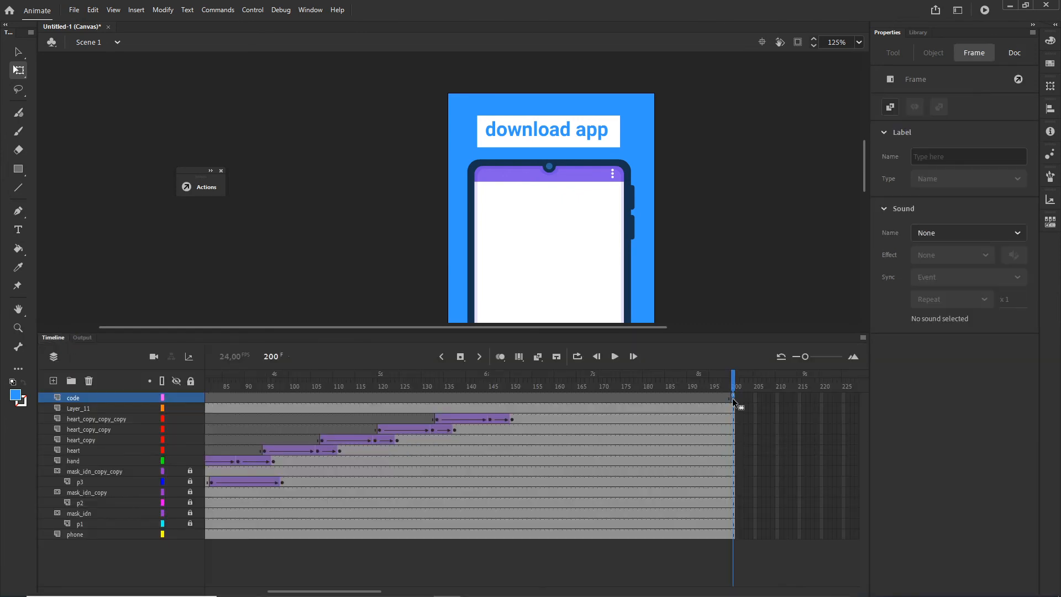
{"action": "right_click", "coordinate": [732, 398]}
{"action": "left_click", "coordinate": [745, 396]}
{"action": "key", "text": "ctrl+a"}
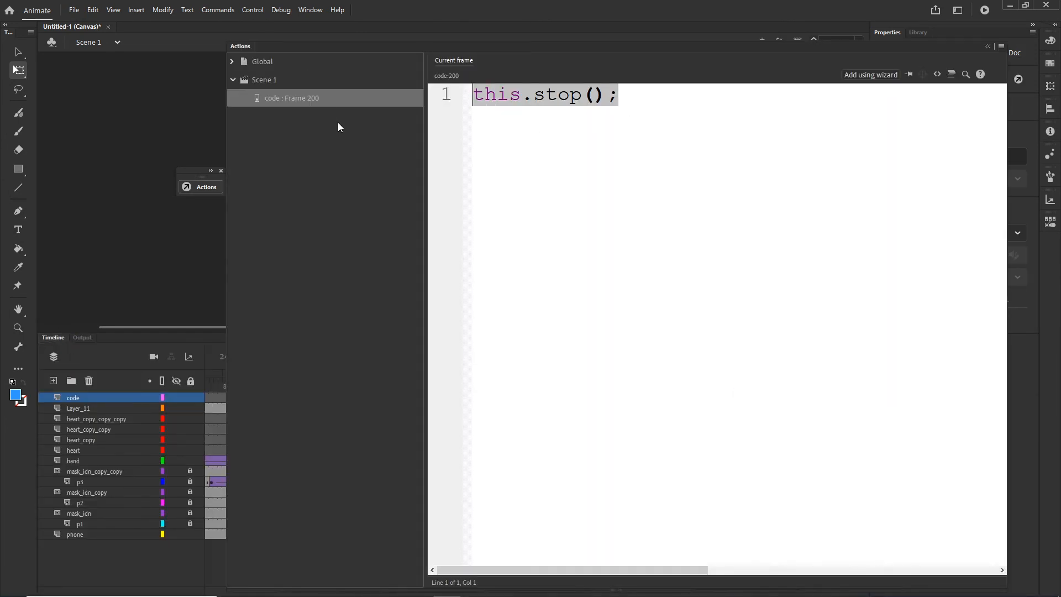
{"action": "key", "text": "Delete"}
{"action": "key", "text": "ctrl+v"}
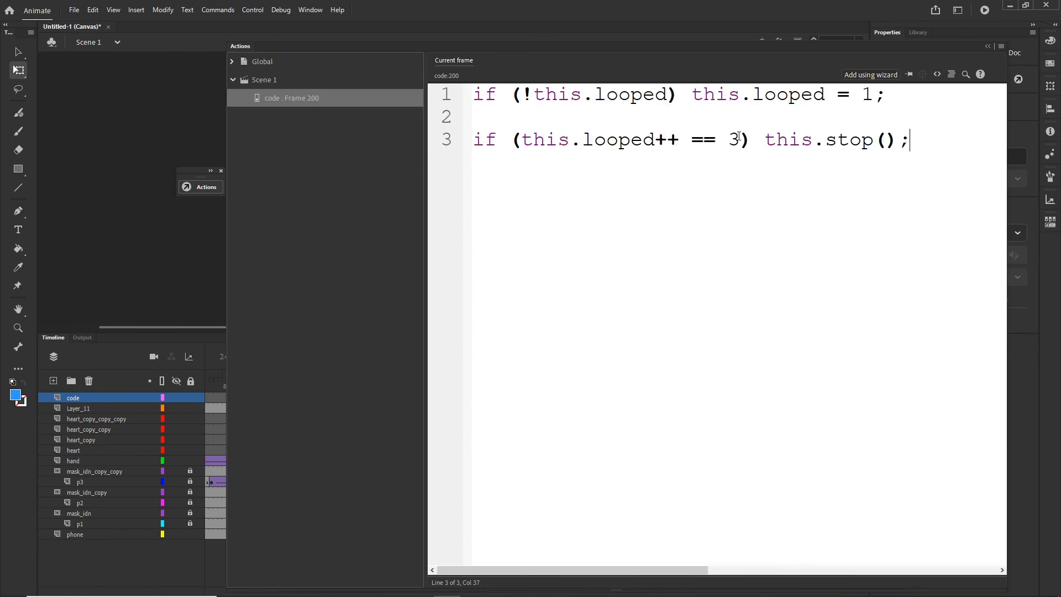
- Change the loop count in the frame 200 script to 2 and leave the script editor
{"action": "left_click_drag", "start_coordinate": [740, 139], "coordinate": [727, 139]}
{"action": "left_click", "coordinate": [740, 141]}
{"action": "key", "text": "BackSpace"}
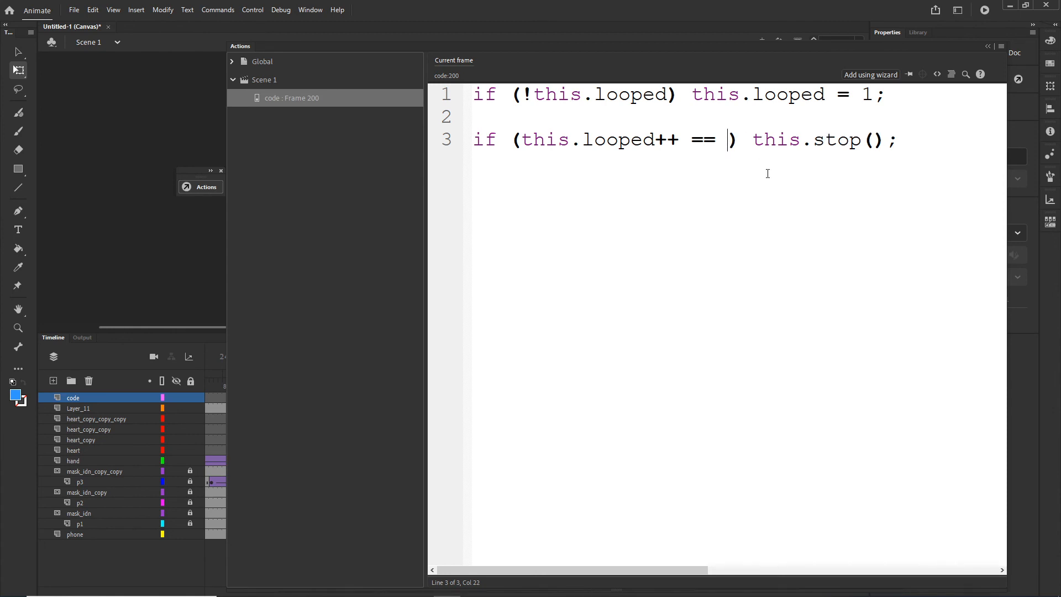
{"action": "type", "text": "2"}
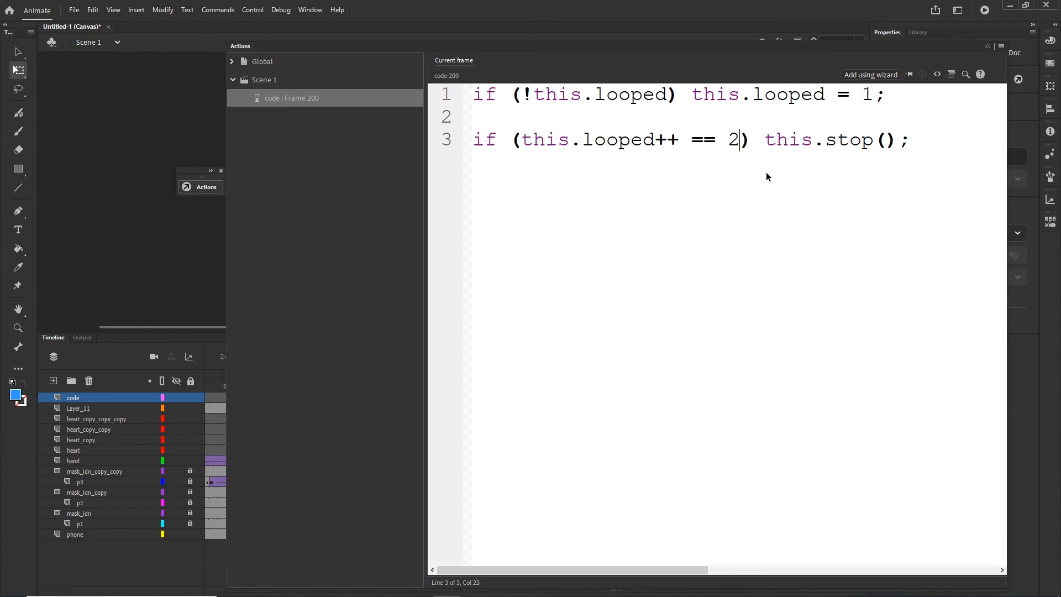
{"action": "left_click", "coordinate": [762, 201]}
- Test the looping movie in the browser, return to Animate's timeline, and close the floating Actions panel
{"action": "key", "text": "ctrl+Return"}
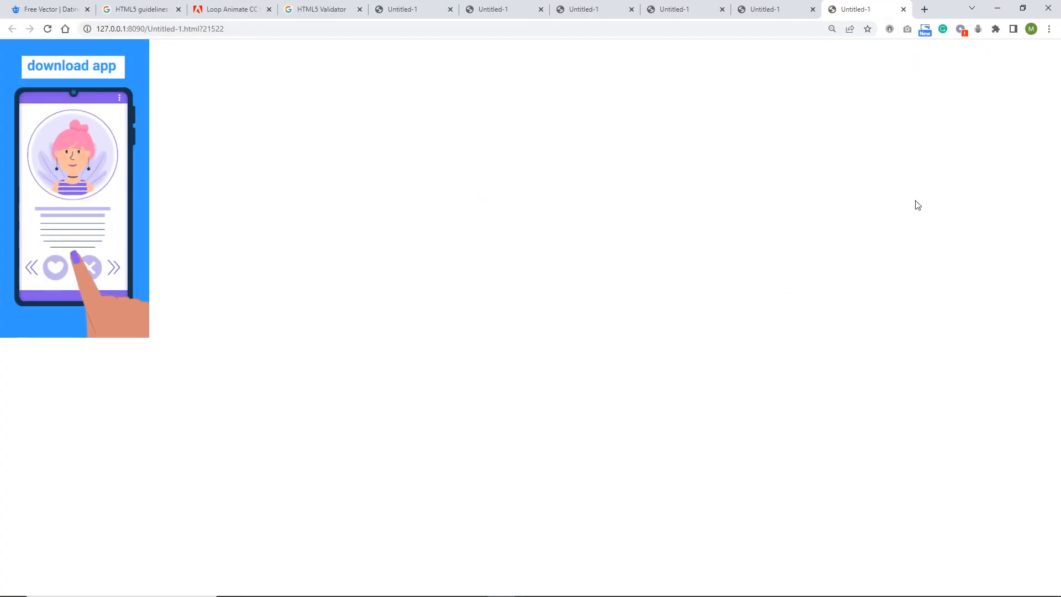
{"action": "left_click", "coordinate": [996, 9]}
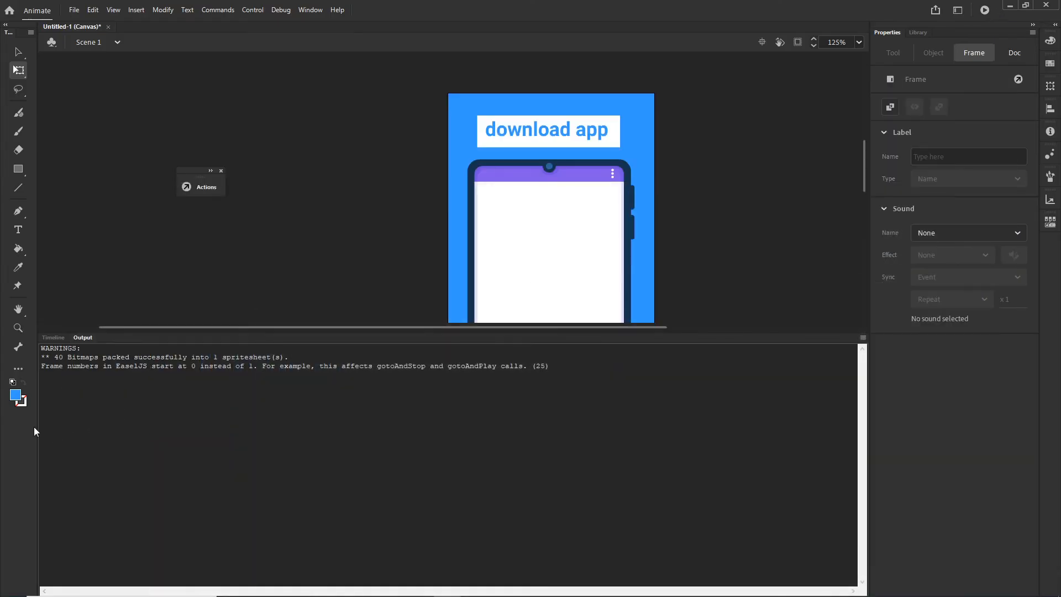
{"action": "left_click", "coordinate": [53, 338]}
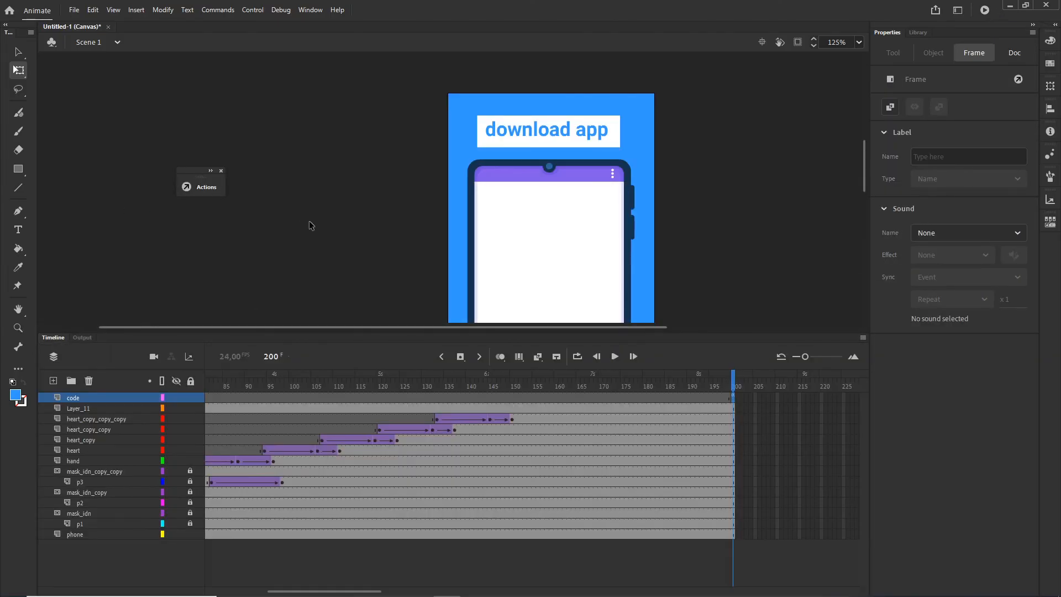
{"action": "left_click", "coordinate": [240, 191]}
{"action": "left_click", "coordinate": [221, 170]}
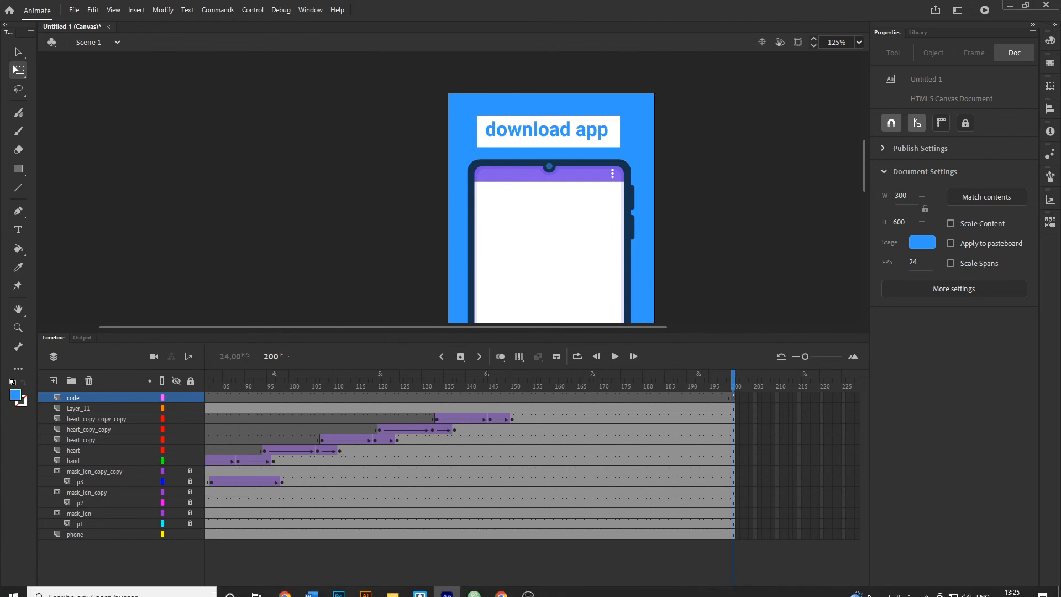
- Check the "15 swipe fate app" project's tutorial folder in File Explorer and return to Animate
{"action": "left_click", "coordinate": [393, 586]}
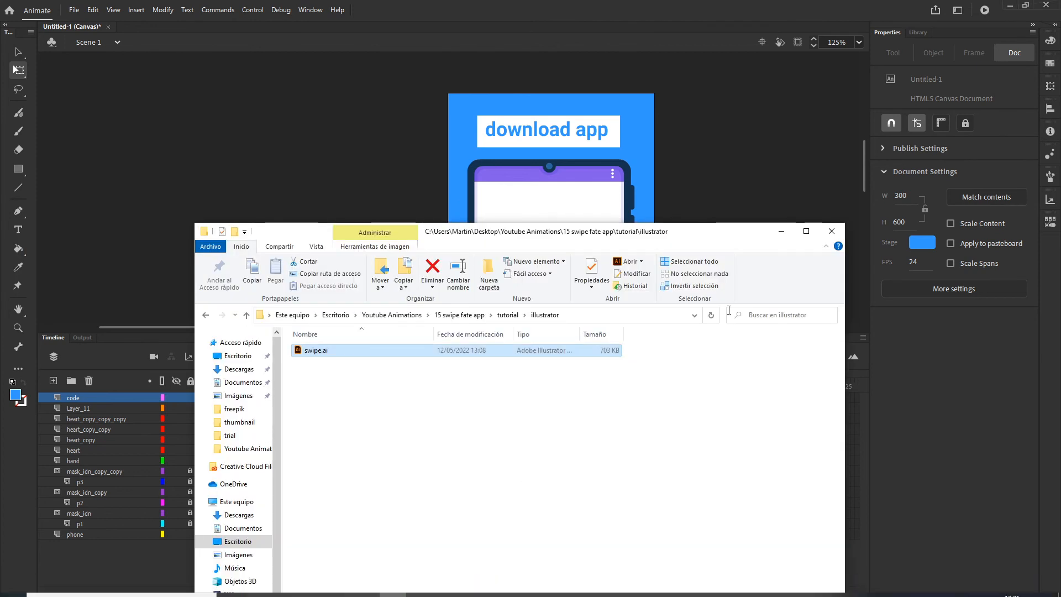
{"action": "left_click", "coordinate": [508, 316]}
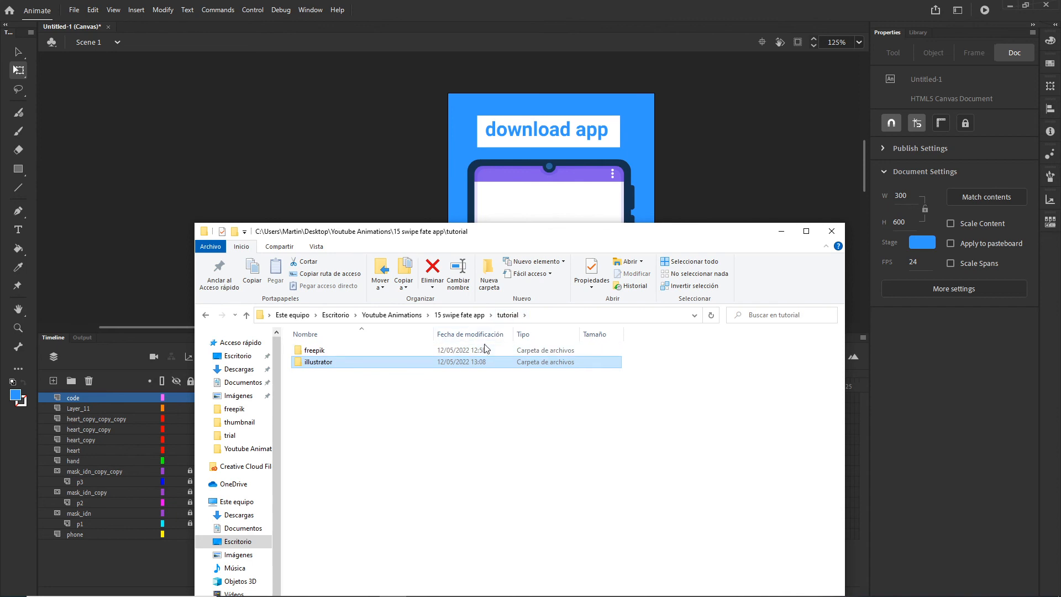
{"action": "left_click", "coordinate": [472, 320]}
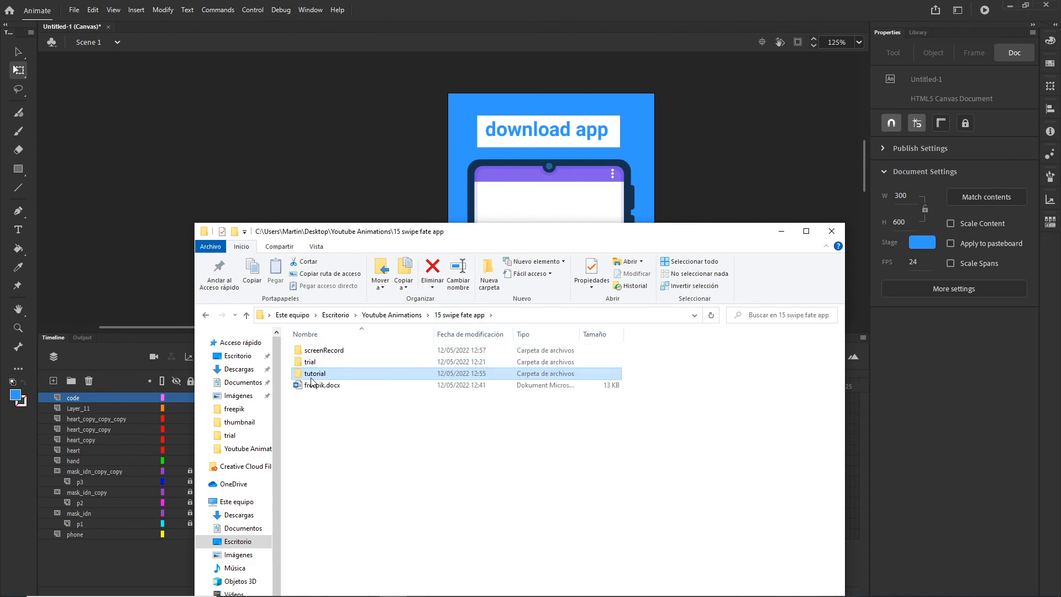
{"action": "double_click", "coordinate": [314, 374]}
{"action": "left_click", "coordinate": [781, 231]}
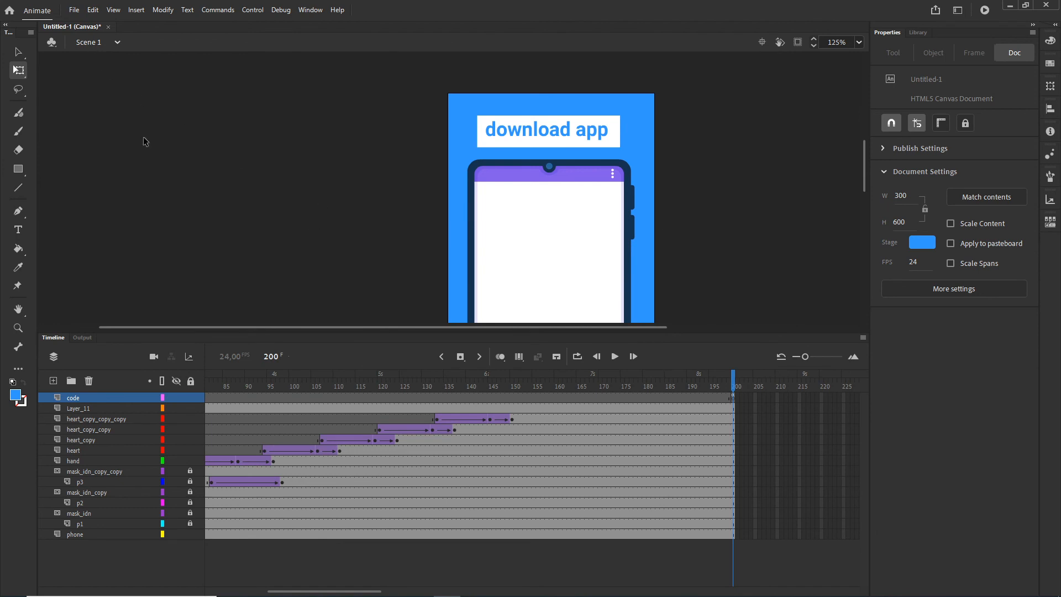
- Start saving the document and create a new folder named "animate" inside the project's tutorial folder
{"action": "key", "text": "ctrl+s"}
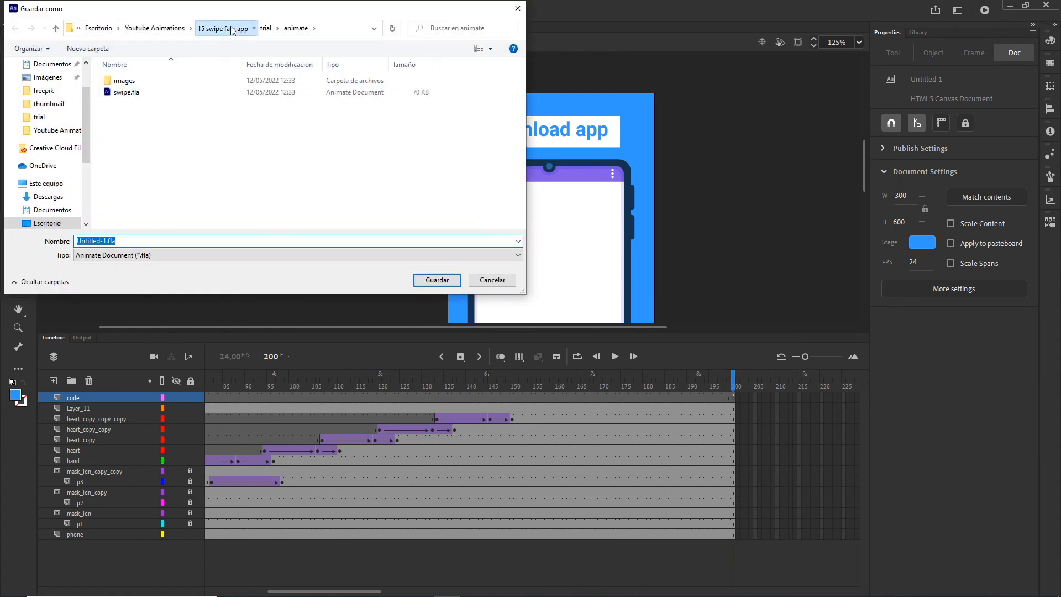
{"action": "left_click", "coordinate": [221, 28]}
{"action": "double_click", "coordinate": [123, 104]}
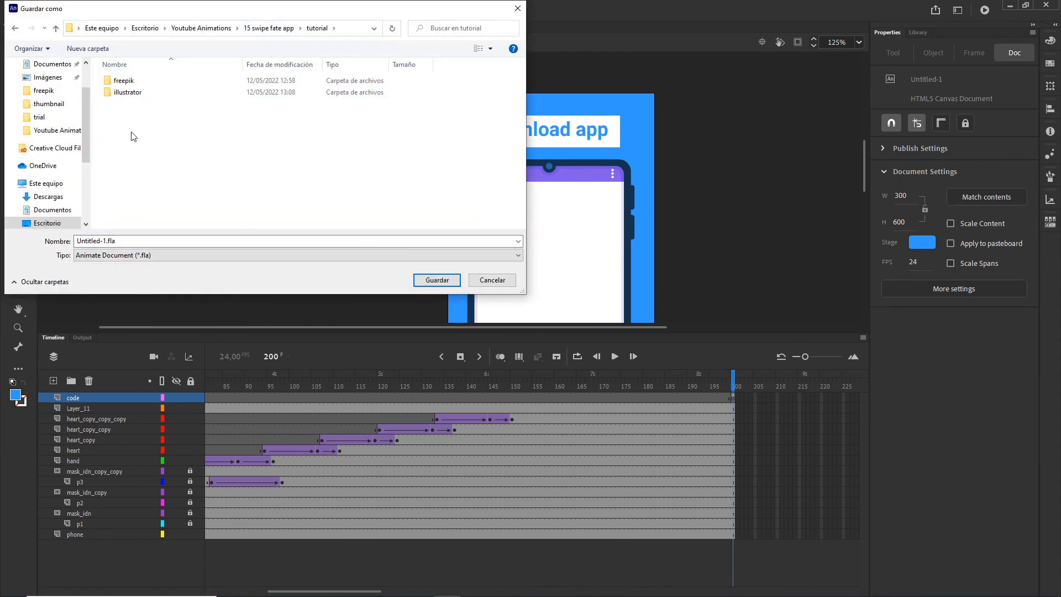
{"action": "right_click", "coordinate": [126, 133]}
{"action": "mouse_move", "coordinate": [202, 276]}
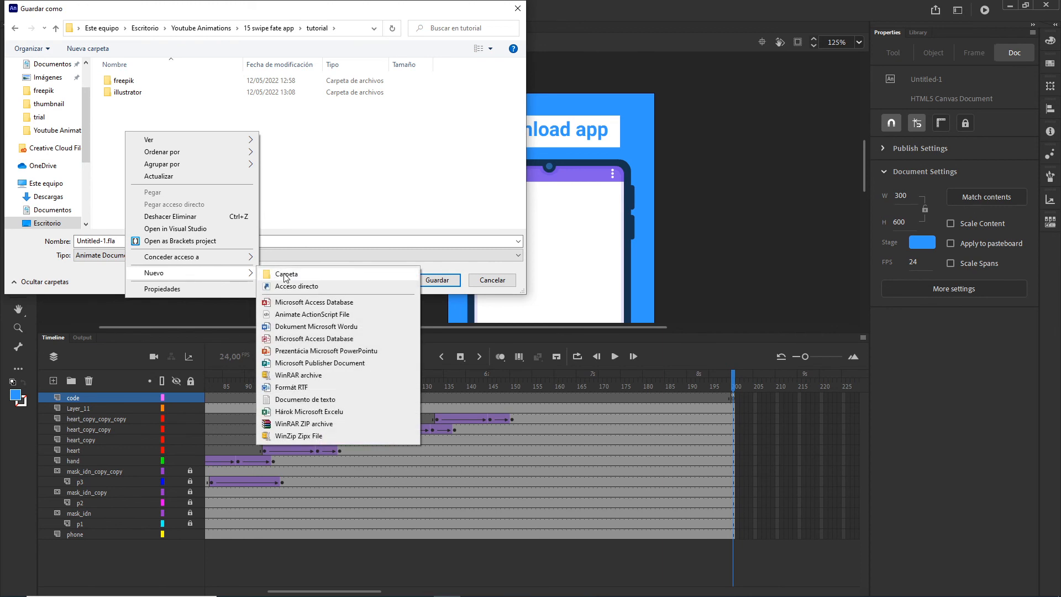
{"action": "left_click", "coordinate": [284, 270]}
{"action": "type", "text": "animate"}
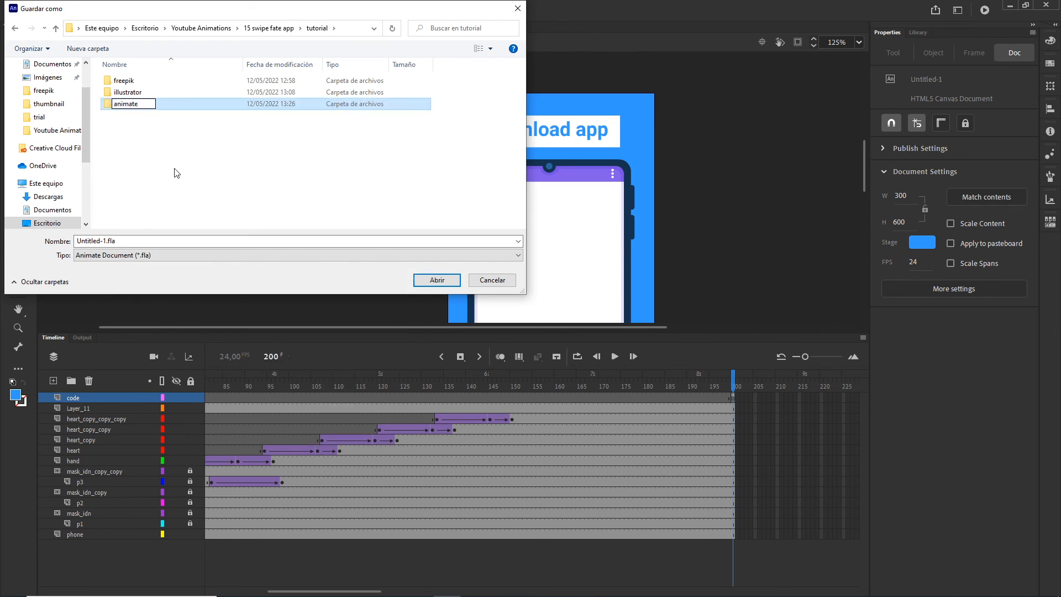
{"action": "left_click", "coordinate": [149, 132]}
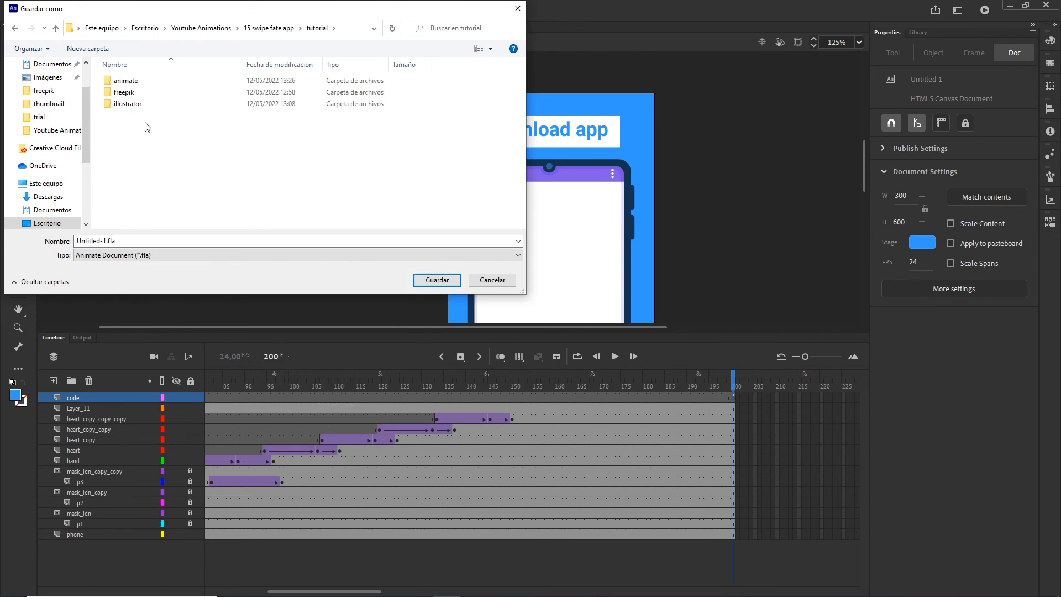
- Save the document as "swipe" in the tutorial's new "animate" folder, as an Animate Document
{"action": "double_click", "coordinate": [127, 83]}
{"action": "left_click", "coordinate": [120, 237]}
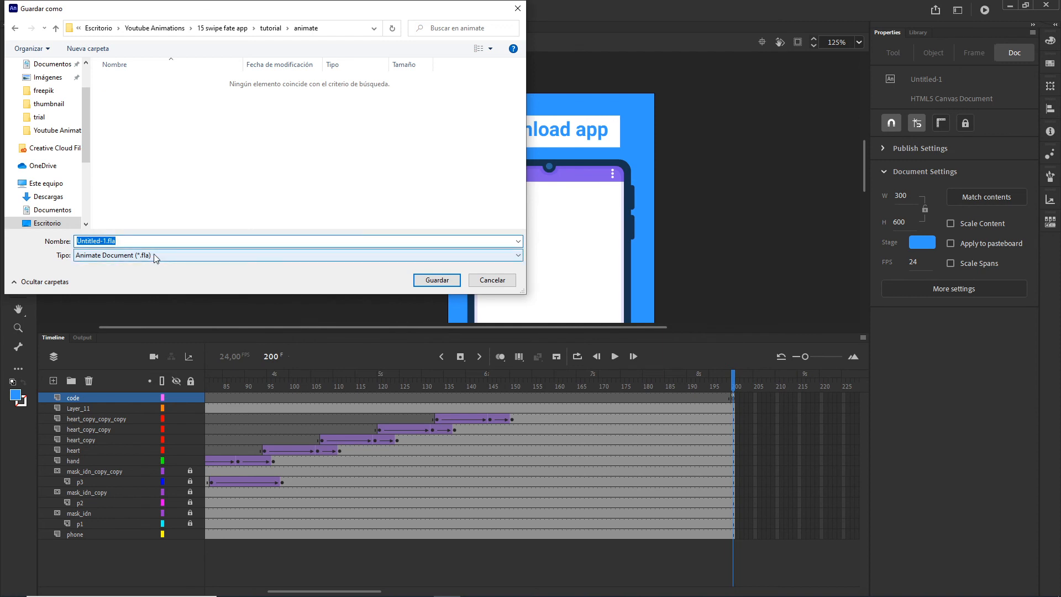
{"action": "type", "text": "swipe"}
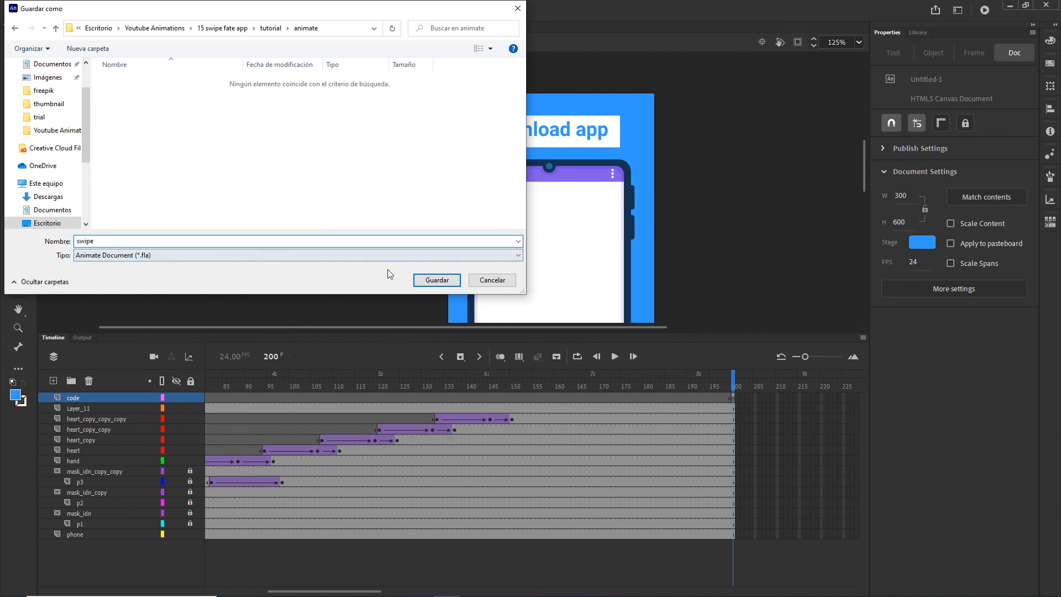
{"action": "left_click", "coordinate": [437, 280]}
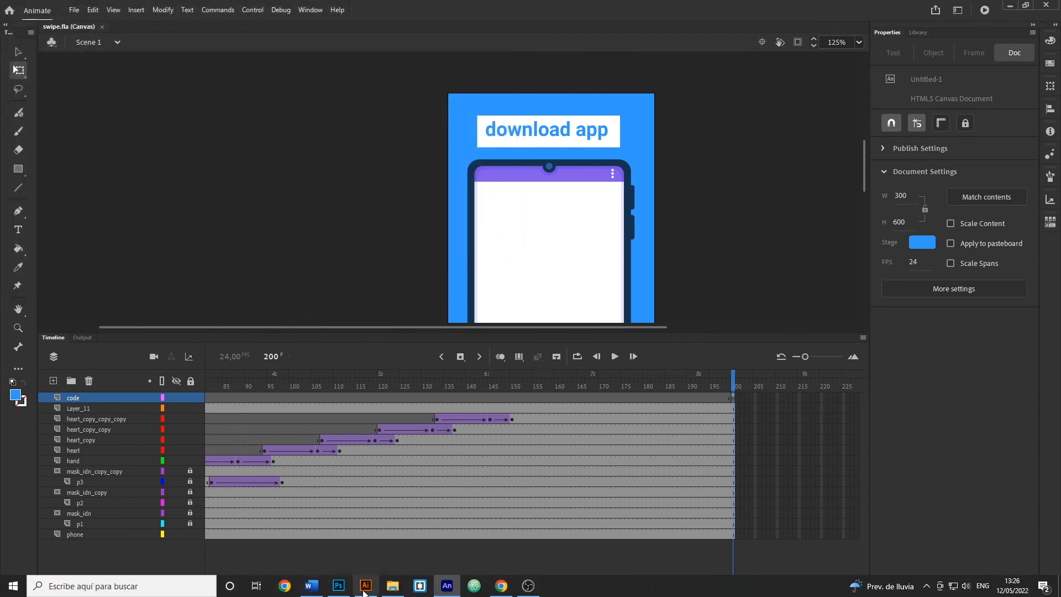
- Check the saved files in the project's "animate" folder in File Explorer and return to Animate
{"action": "left_click", "coordinate": [393, 587]}
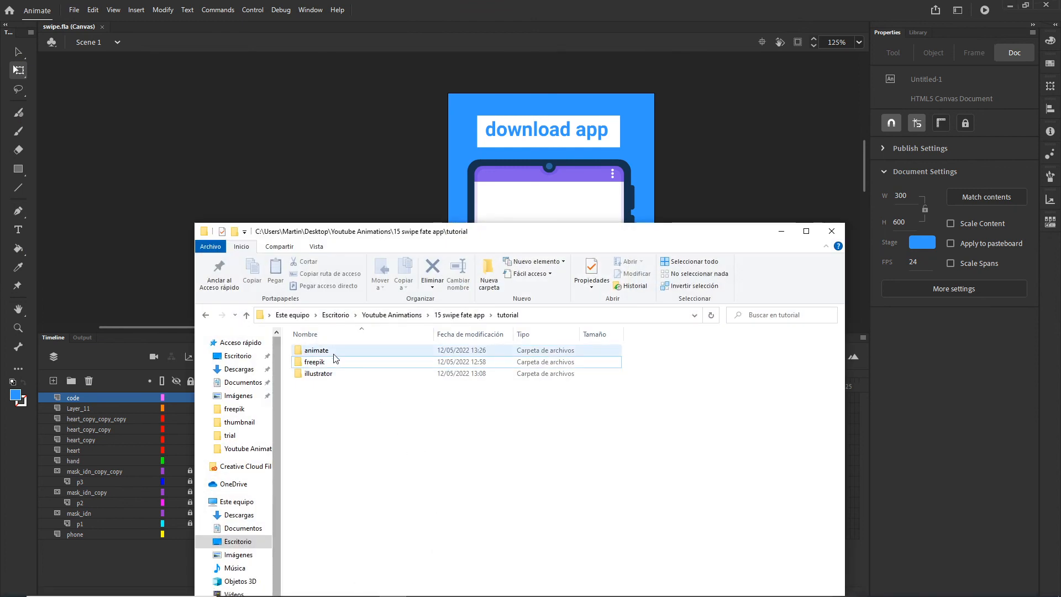
{"action": "double_click", "coordinate": [316, 352]}
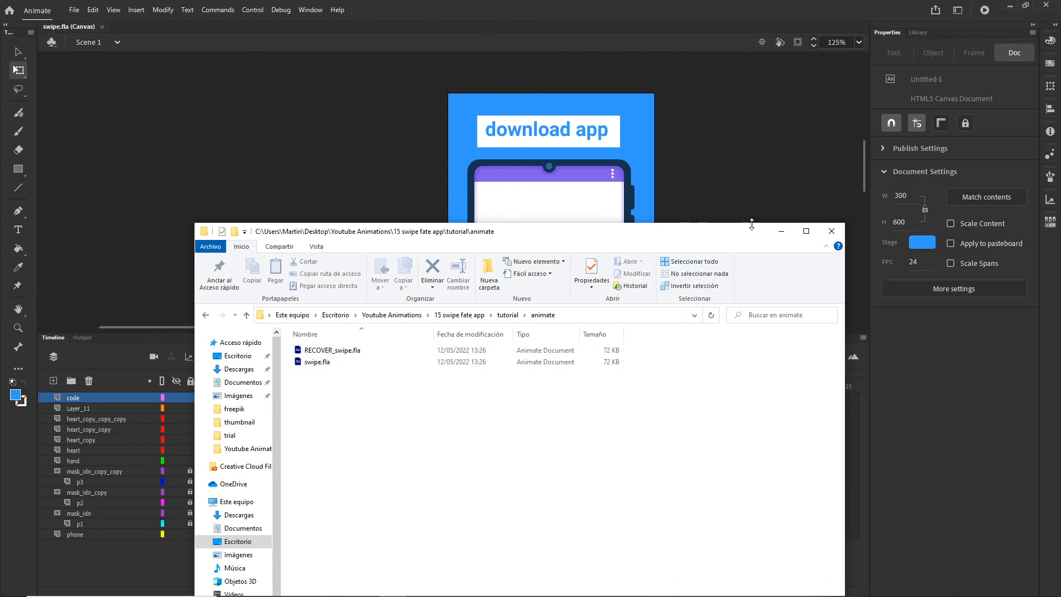
{"action": "left_click", "coordinate": [781, 232]}
- Test the movie in the browser, check which files it generates in the "animate" folder, and return to Animate
{"action": "key", "text": "ctrl+Return"}
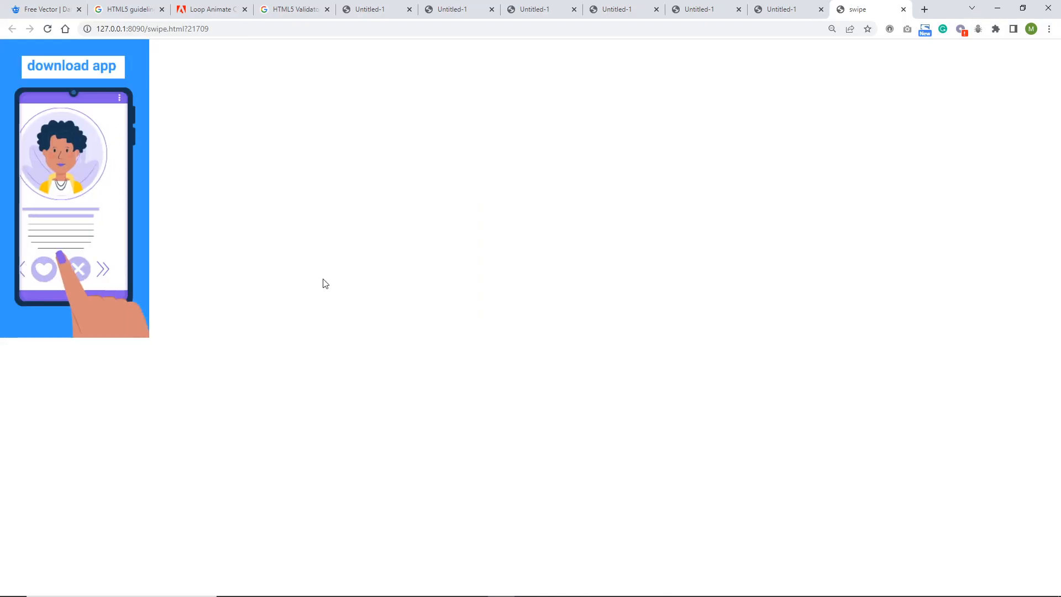
{"action": "mouse_move", "coordinate": [310, 587]}
{"action": "left_click", "coordinate": [394, 589]}
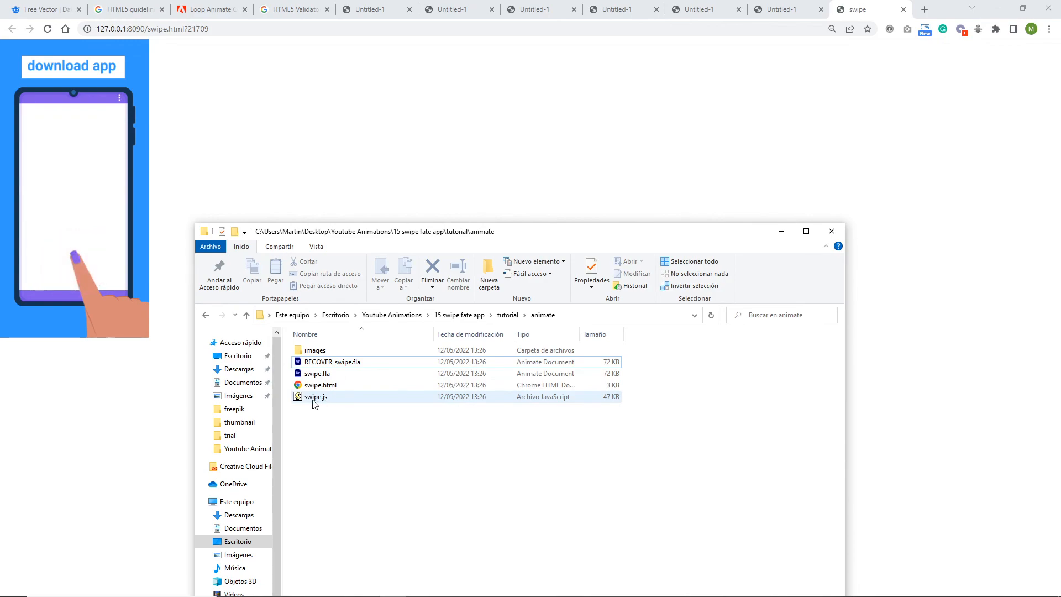
{"action": "left_click", "coordinate": [448, 587]}
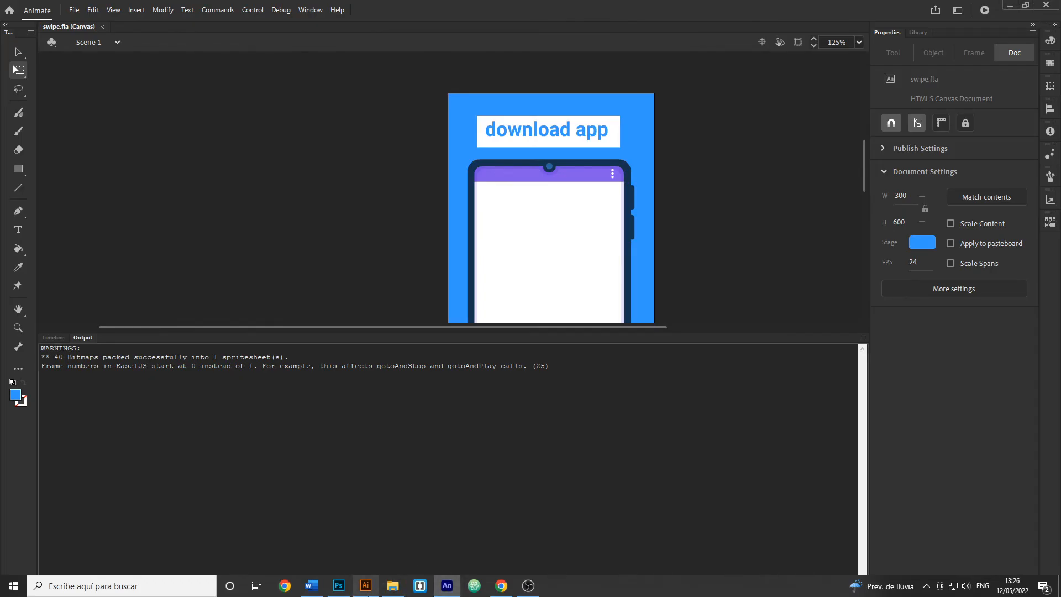
- Delete swipe.js, swipe.html and the images folder from the "animate" folder in File Explorer, then return to Animate
{"action": "left_click", "coordinate": [393, 586]}
{"action": "left_click", "coordinate": [318, 398]}
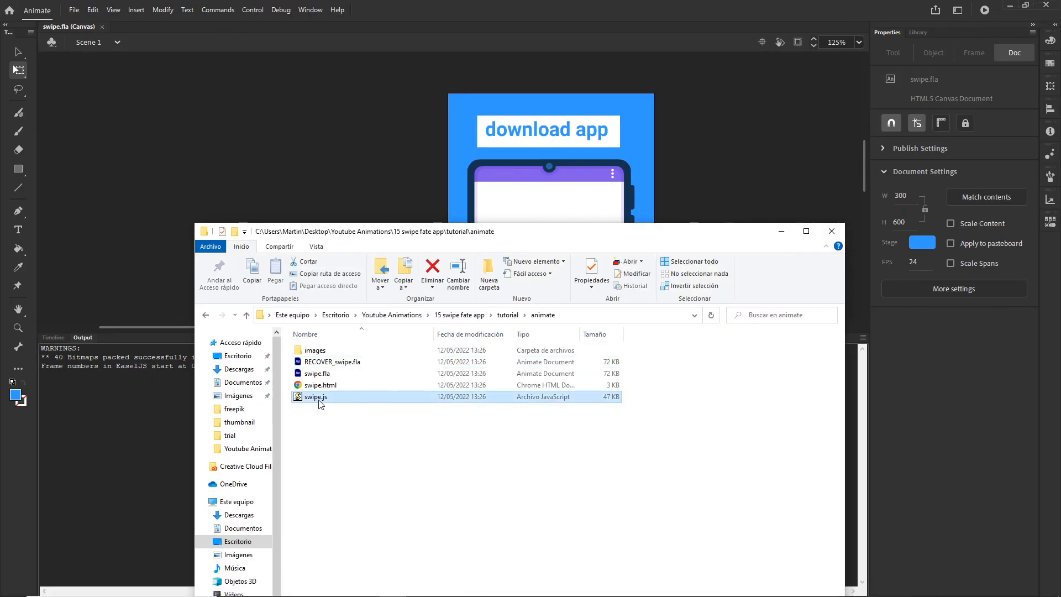
{"action": "key", "text": "Delete"}
{"action": "left_click", "coordinate": [318, 389]}
{"action": "key", "text": "Delete"}
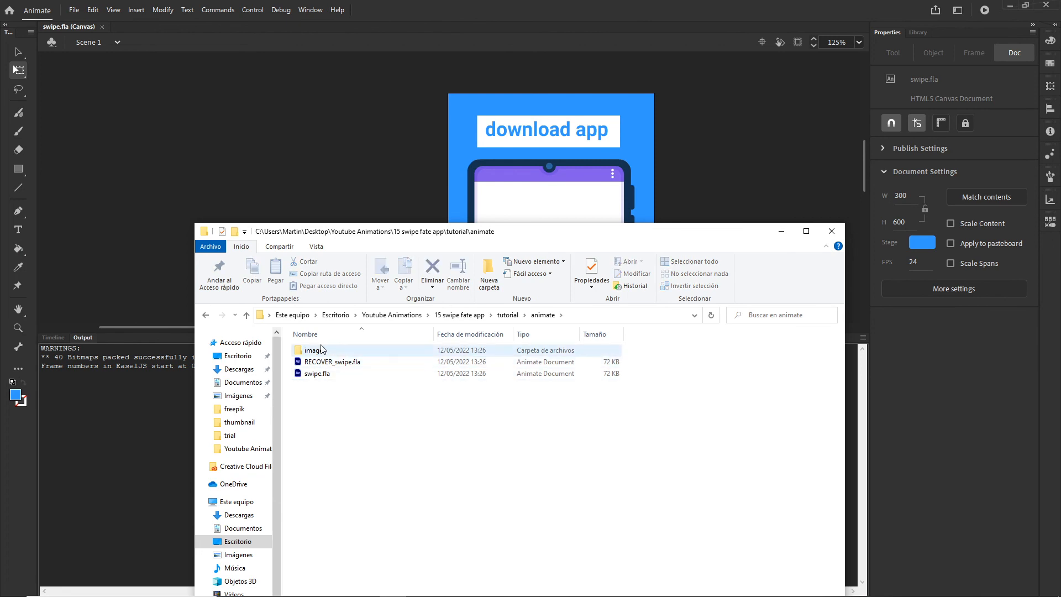
{"action": "left_click", "coordinate": [321, 353]}
{"action": "key", "text": "Delete"}
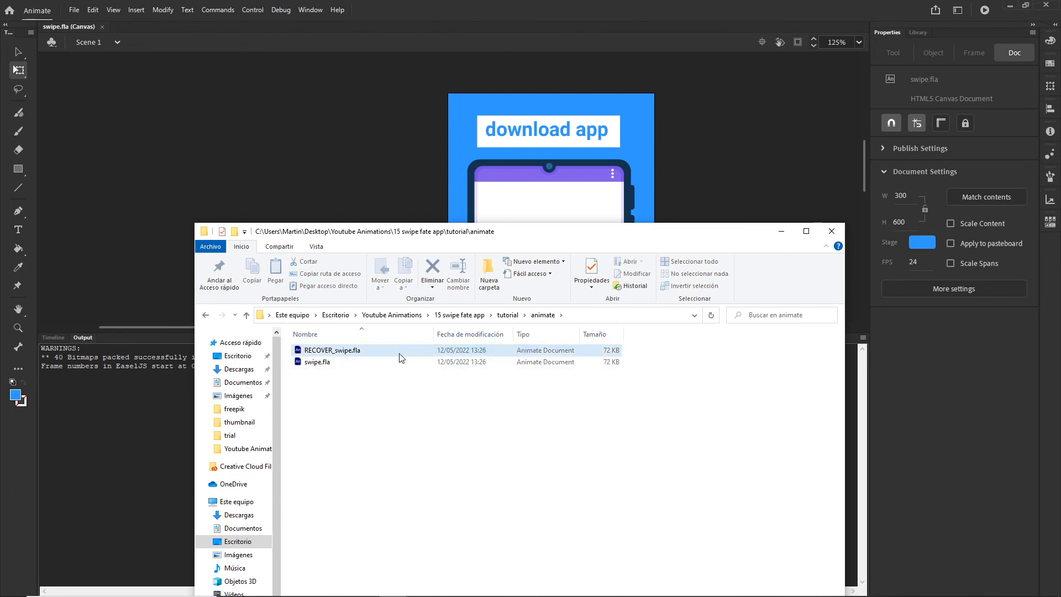
{"action": "left_click", "coordinate": [782, 232]}
- In the publish settings, browse for the output destination to the "animate" folder inside "15 swipe fate app" > "tutorial"
{"action": "left_click", "coordinate": [73, 10]}
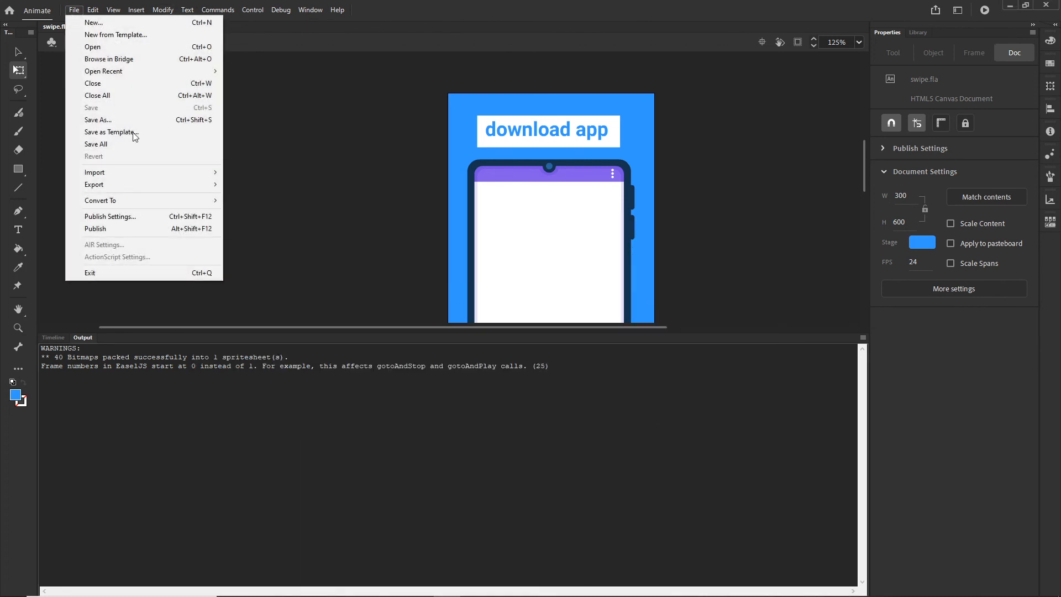
{"action": "left_click", "coordinate": [135, 219]}
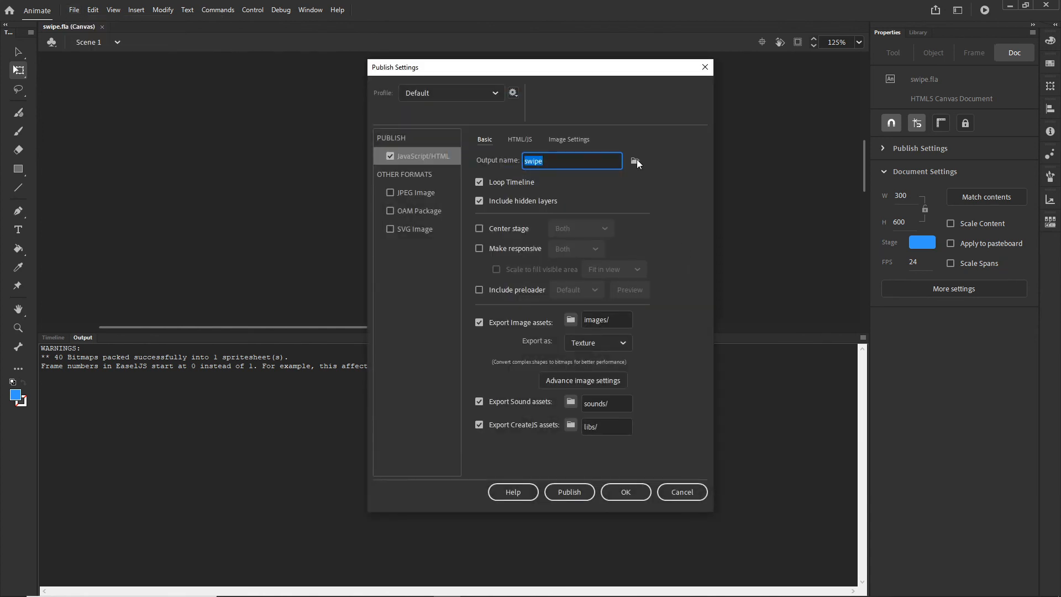
{"action": "left_click", "coordinate": [636, 160]}
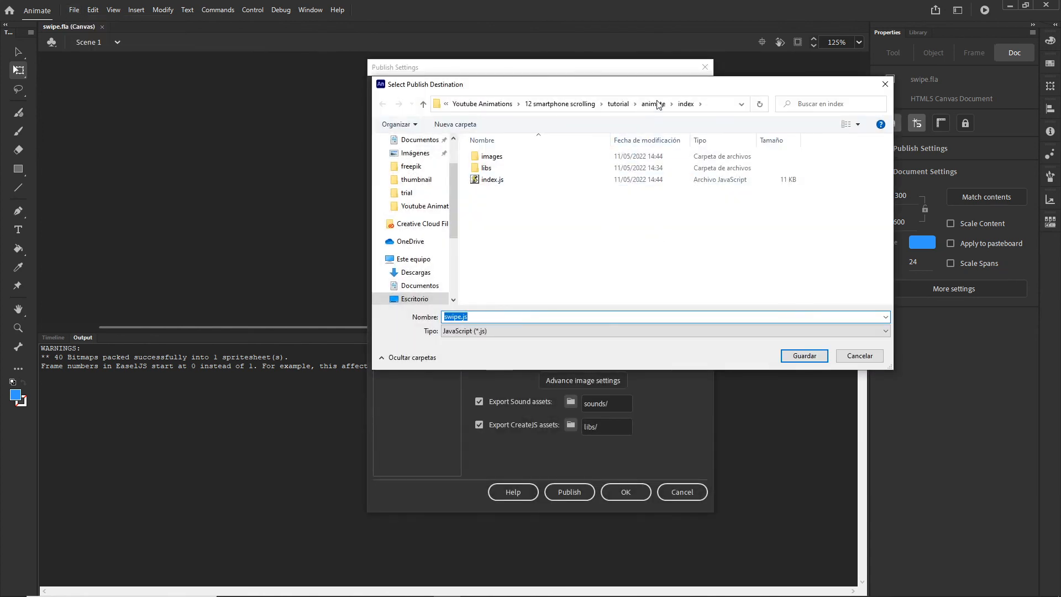
{"action": "left_click", "coordinate": [654, 104]}
{"action": "left_click", "coordinate": [482, 104]}
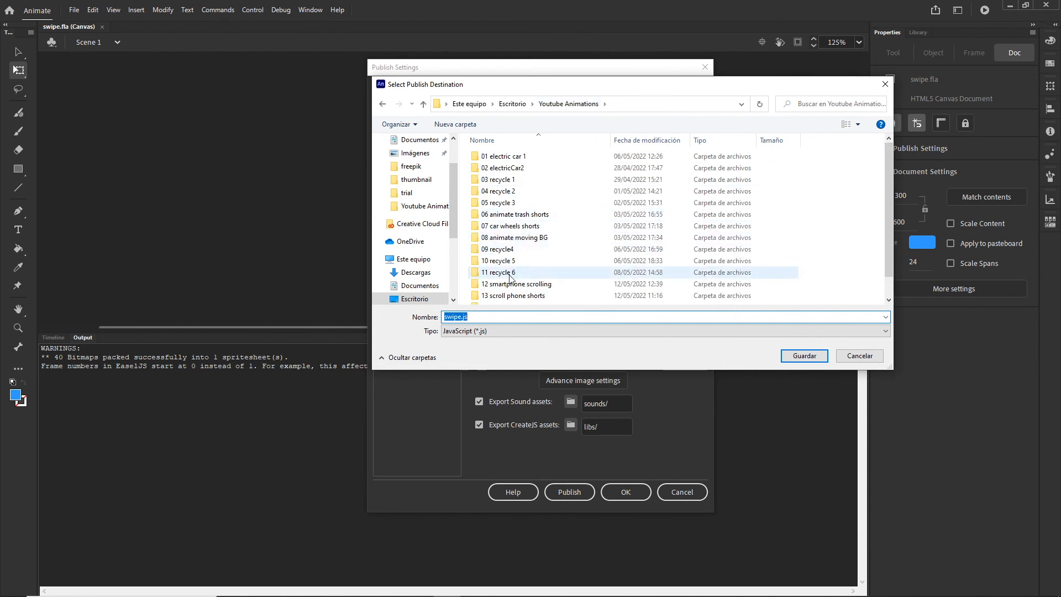
{"action": "scroll", "coordinate": [509, 278], "scroll_direction": "down", "scroll_amount": 1}
{"action": "double_click", "coordinate": [519, 299]}
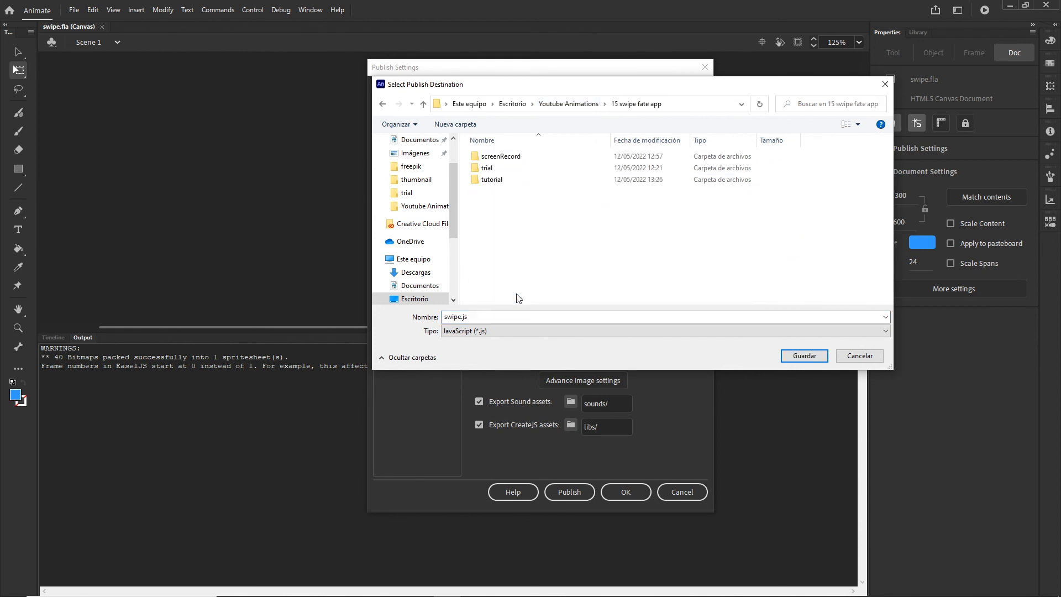
{"action": "double_click", "coordinate": [493, 179]}
{"action": "double_click", "coordinate": [489, 156]}
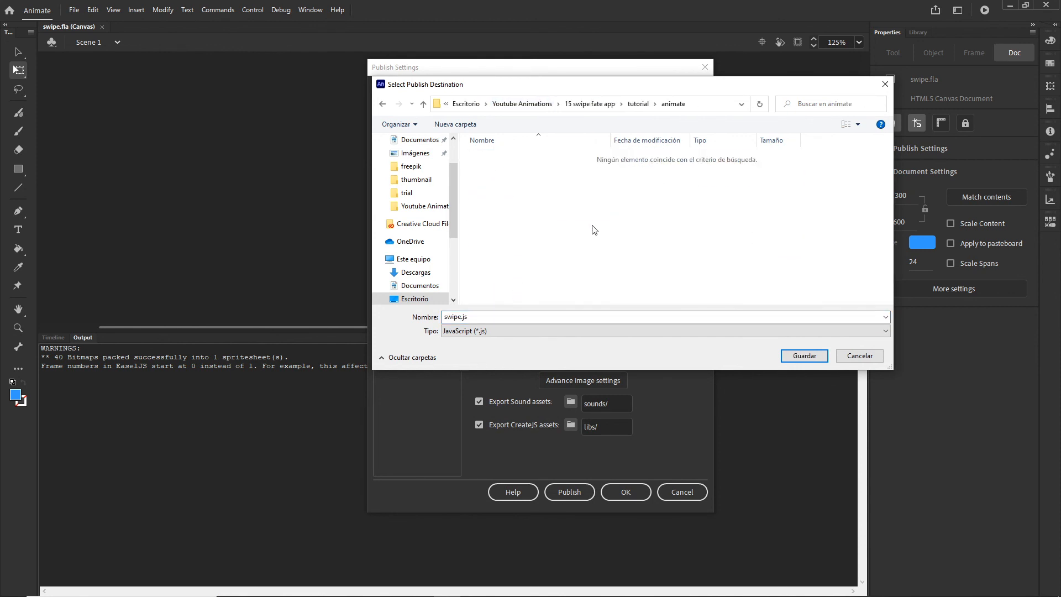
- Create a new folder named "index" inside the "animate" folder of the publish destination
{"action": "right_click", "coordinate": [507, 200]}
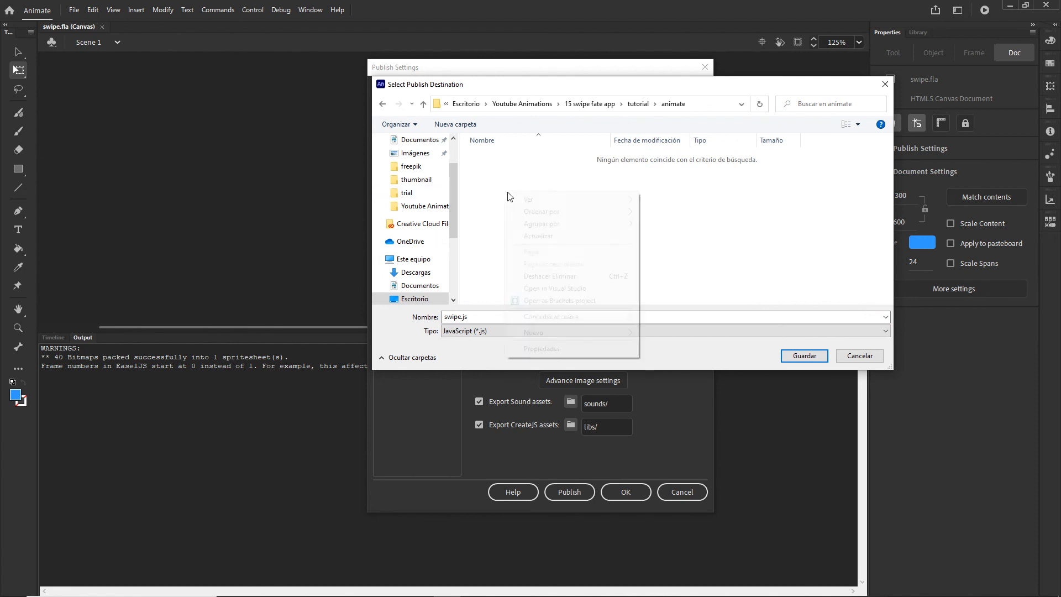
{"action": "mouse_move", "coordinate": [591, 334]}
{"action": "left_click", "coordinate": [674, 337]}
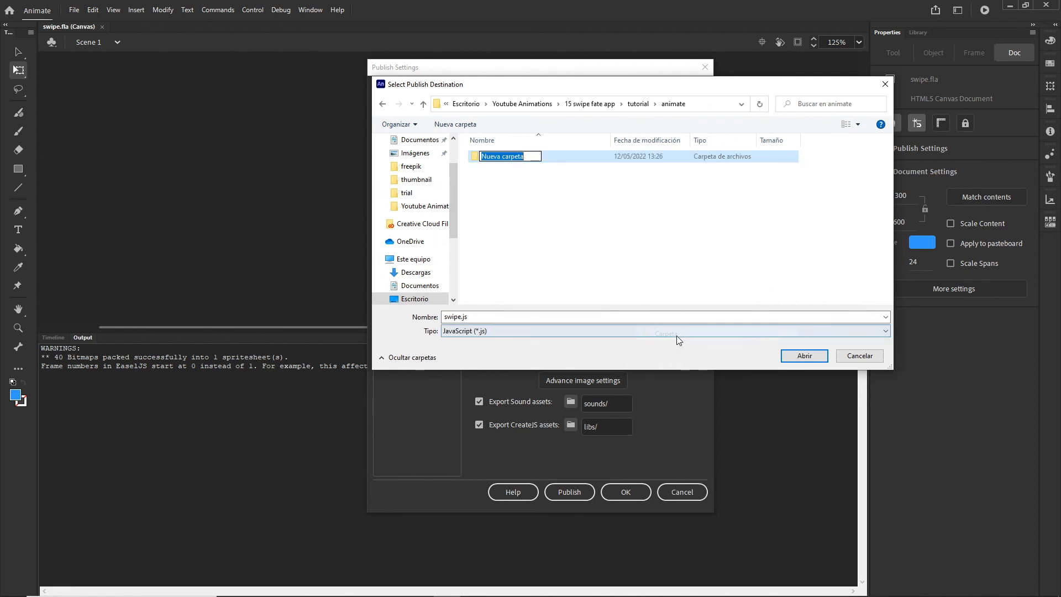
{"action": "type", "text": "index"}
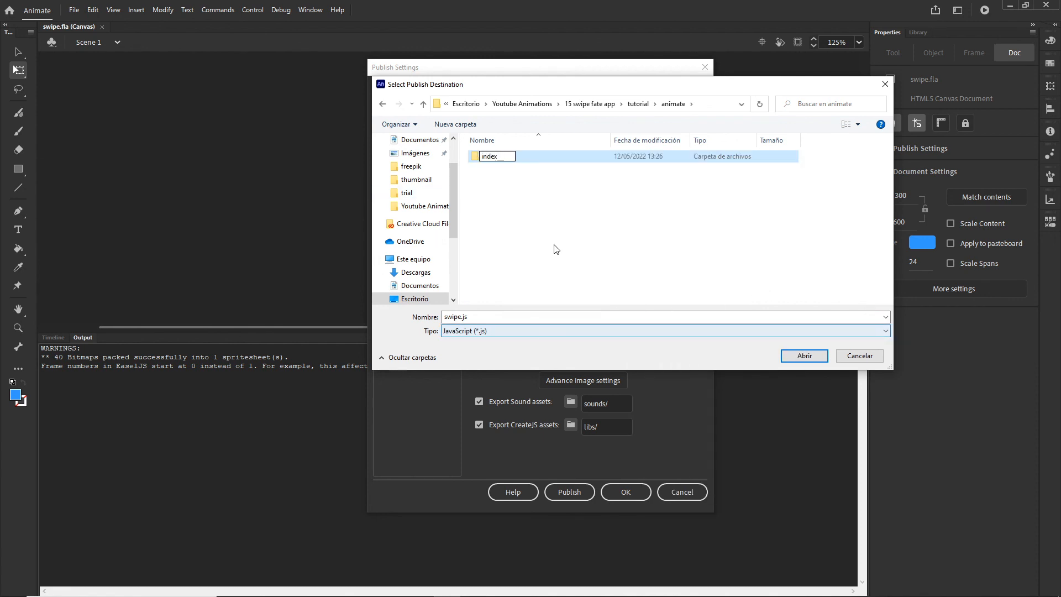
{"action": "key", "text": "Return"}
- Set the publish output to a file named "index" inside the "index" folder and accept the publish settings
{"action": "double_click", "coordinate": [493, 157]}
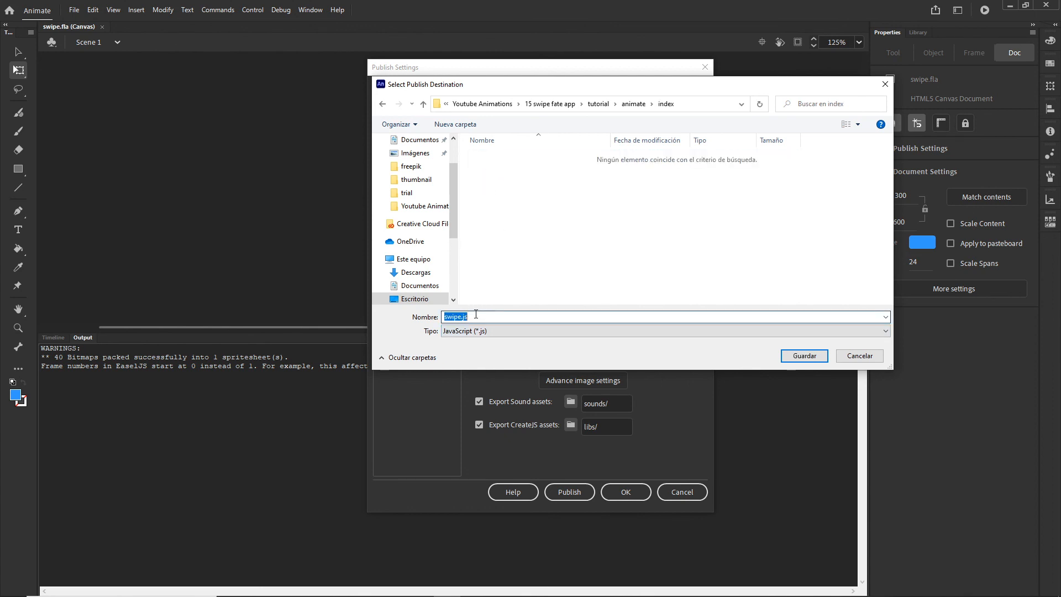
{"action": "type", "text": "index"}
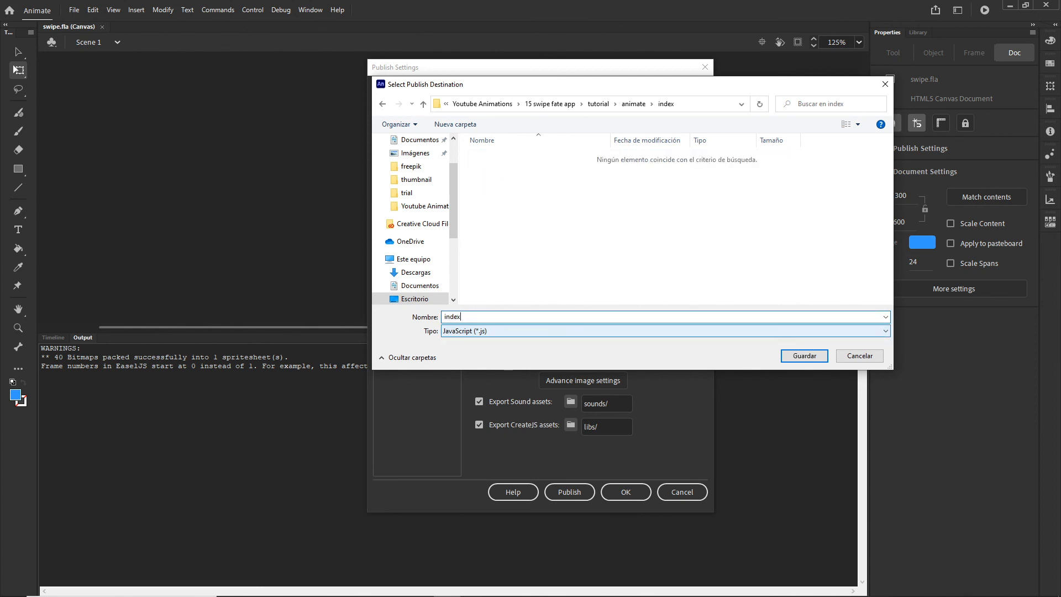
{"action": "left_click", "coordinate": [808, 355]}
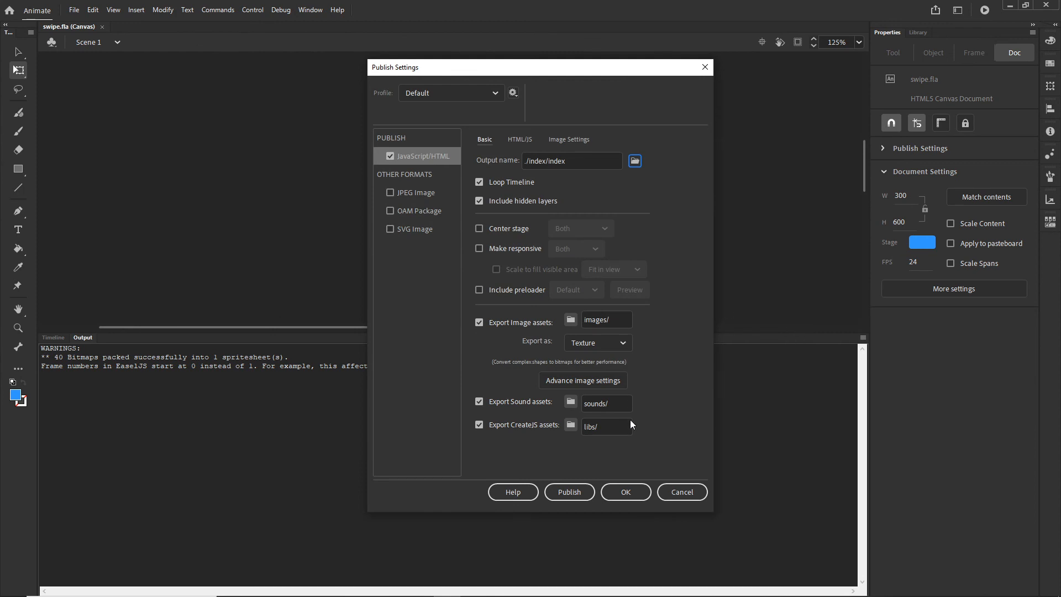
{"action": "left_click", "coordinate": [635, 493]}
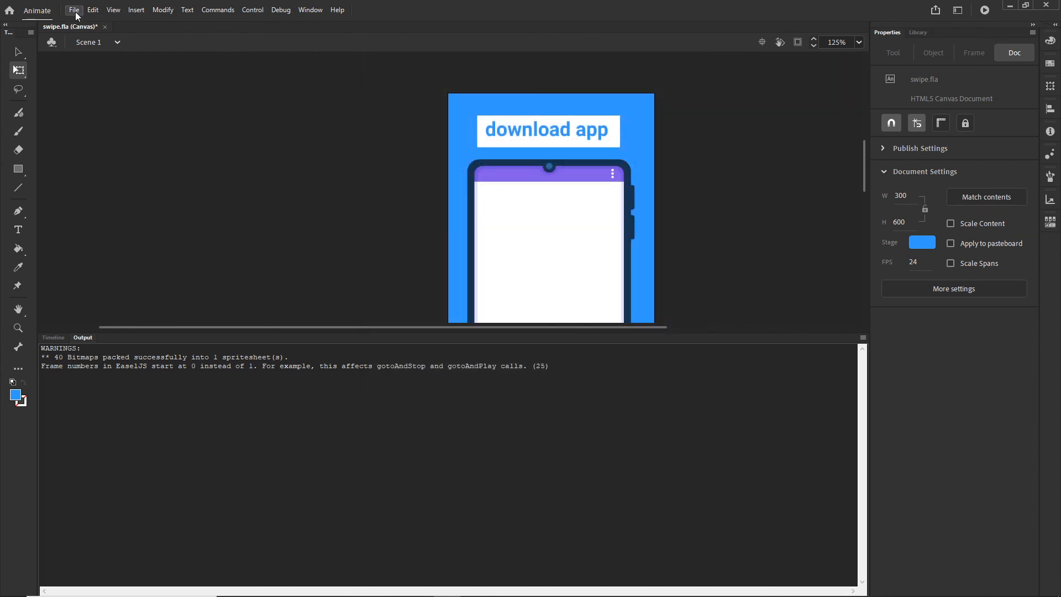
- Publish the document, check the generated files in the "index" folder in File Explorer, and return to Animate
{"action": "left_click", "coordinate": [75, 12]}
{"action": "left_click", "coordinate": [103, 226]}
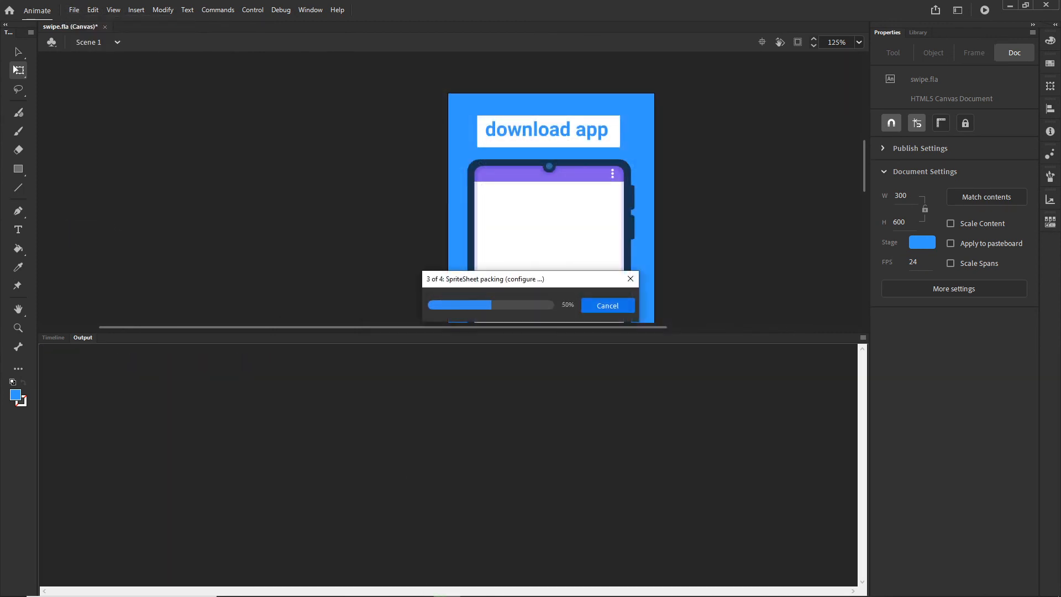
{"action": "left_click", "coordinate": [392, 594]}
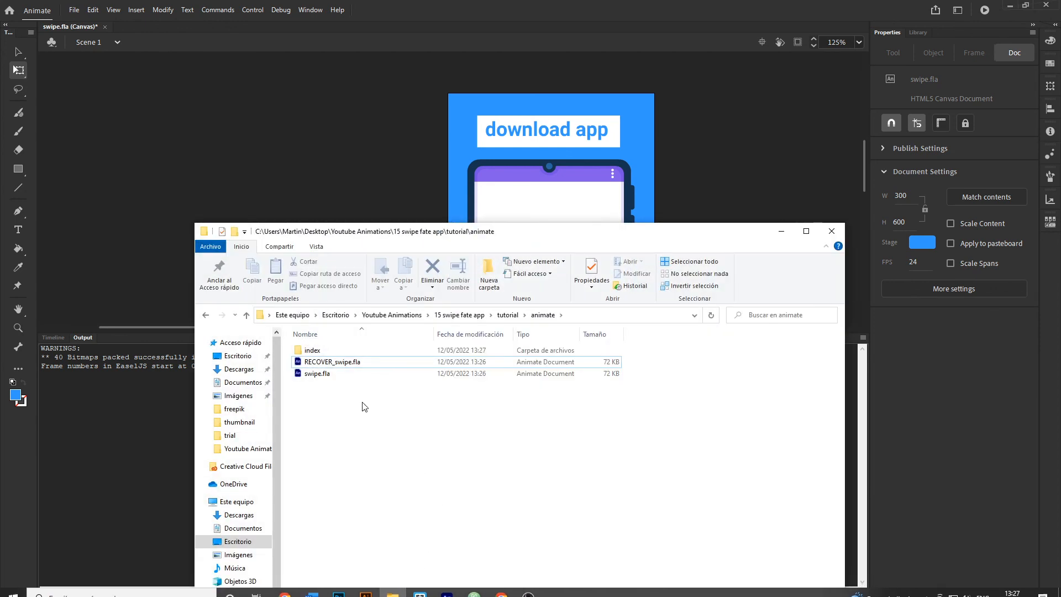
{"action": "double_click", "coordinate": [312, 351]}
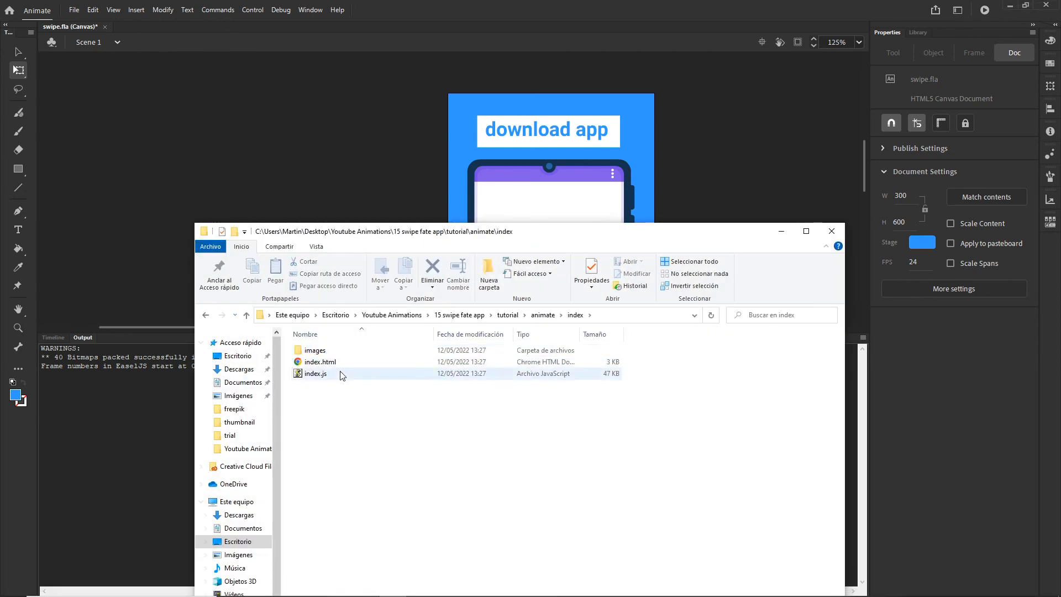
{"action": "left_click", "coordinate": [779, 233]}
- Turn off Hosted Libraries in the HTML/JS publish settings and accept the change
{"action": "left_click", "coordinate": [78, 12]}
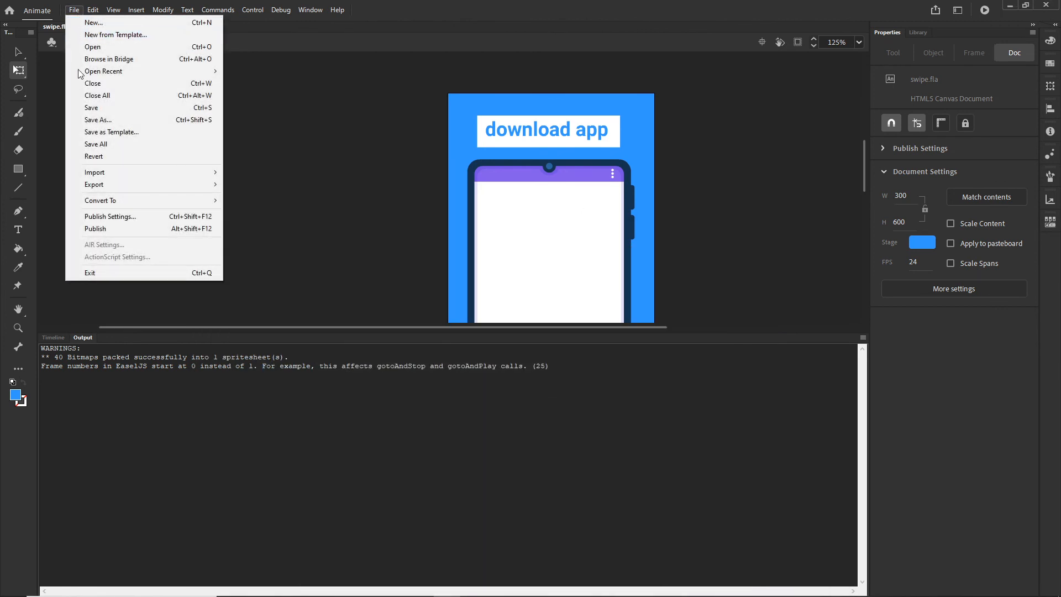
{"action": "left_click", "coordinate": [107, 216]}
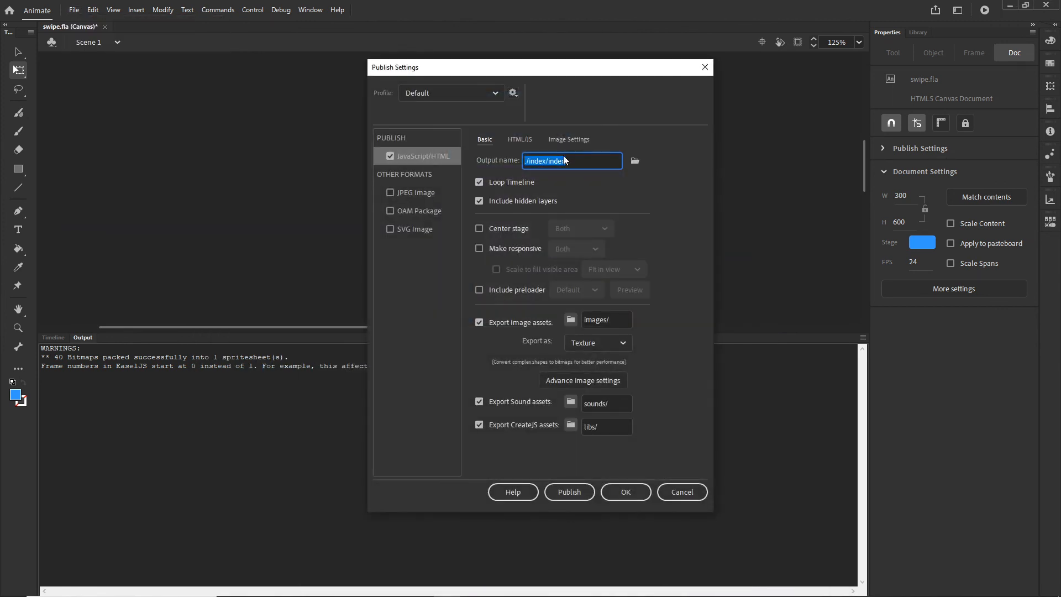
{"action": "left_click", "coordinate": [520, 141]}
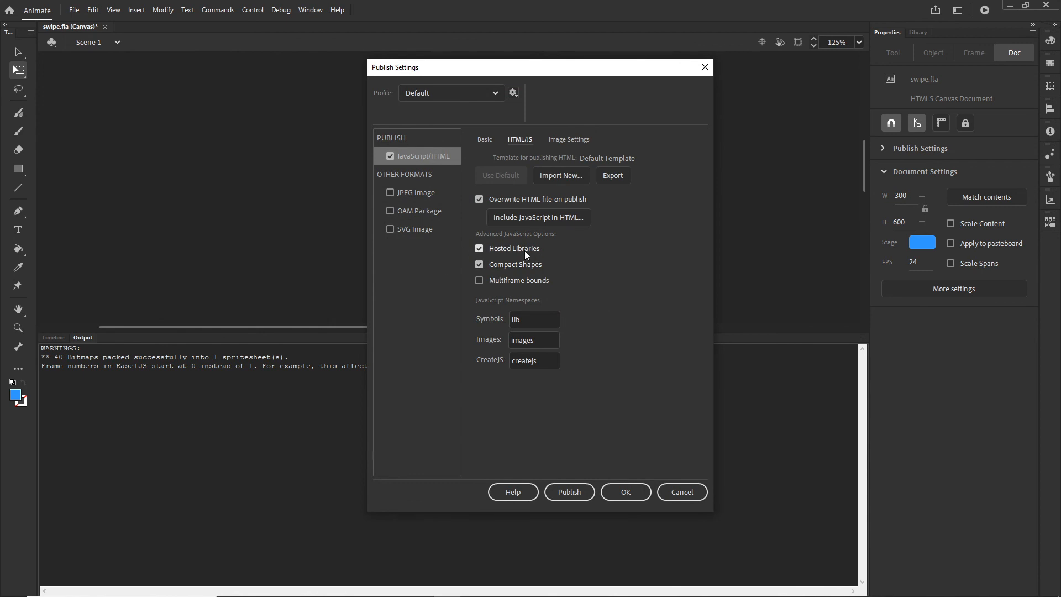
{"action": "left_click", "coordinate": [480, 248]}
{"action": "left_click", "coordinate": [635, 498]}
- Publish the document again and check the output in the "index" folder in File Explorer
{"action": "left_click", "coordinate": [74, 10]}
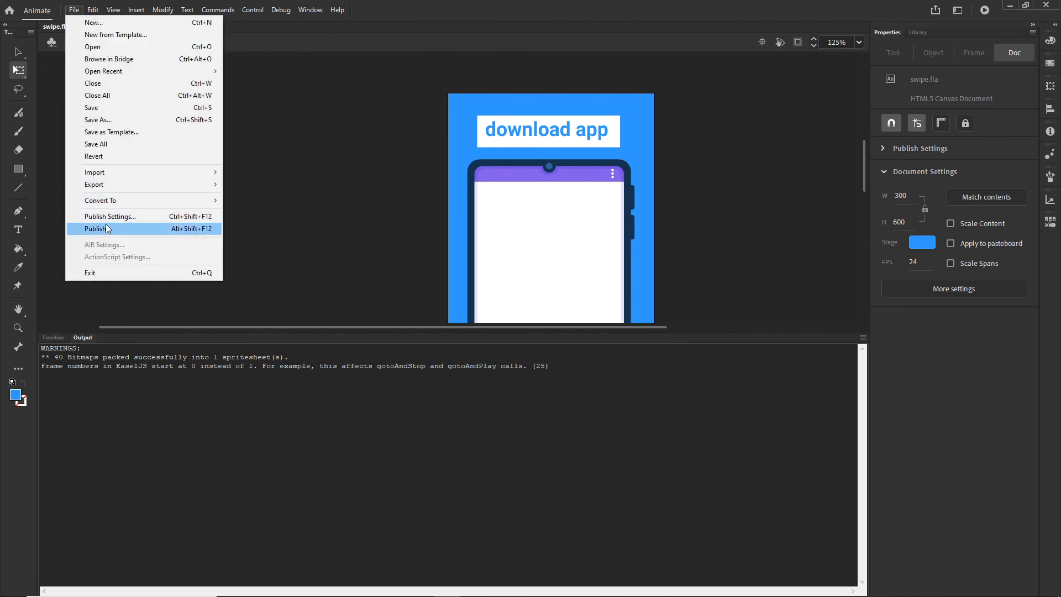
{"action": "left_click", "coordinate": [108, 228]}
{"action": "left_click", "coordinate": [391, 587]}
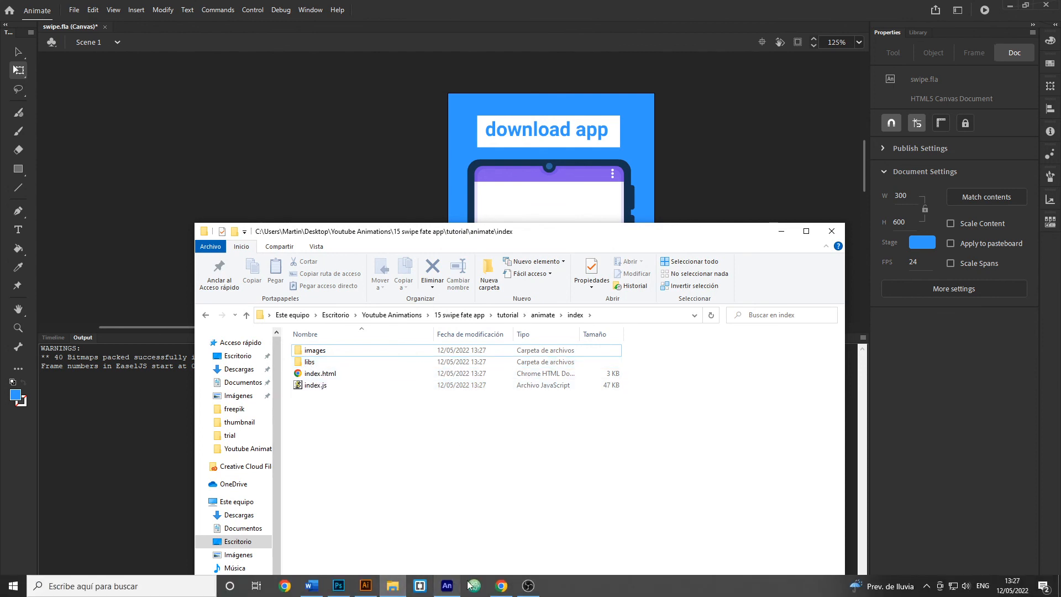
- Switch to Chrome and find the ad.size meta tag example in Google Ad Manager's HTML5 guidelines, highlighting its code
{"action": "left_click", "coordinate": [502, 586]}
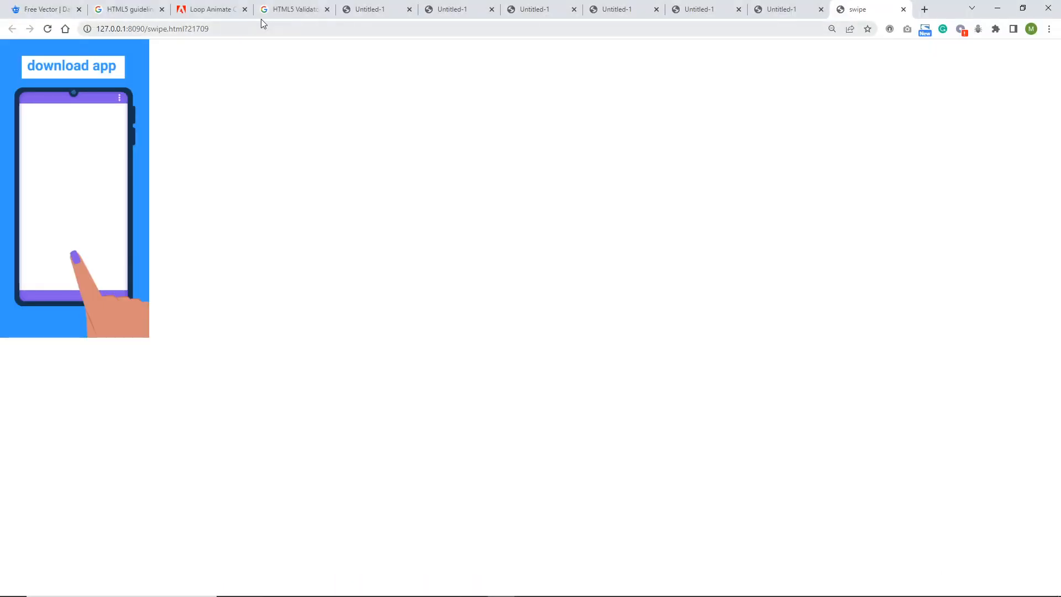
{"action": "left_click", "coordinate": [132, 10]}
{"action": "scroll", "coordinate": [401, 230], "scroll_direction": "down", "scroll_amount": 4}
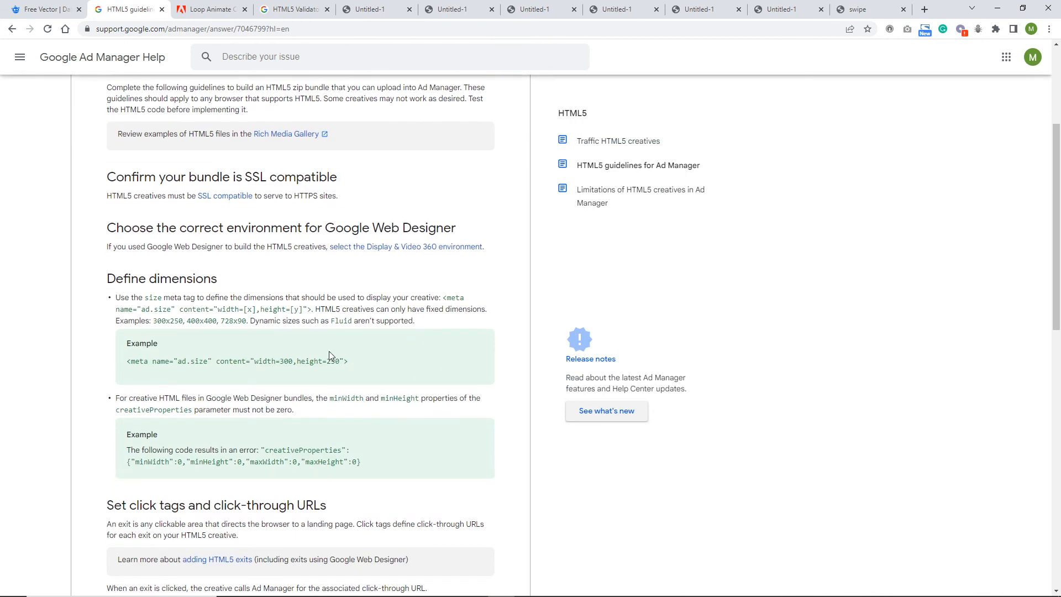
{"action": "left_click_drag", "start_coordinate": [356, 363], "coordinate": [158, 372]}
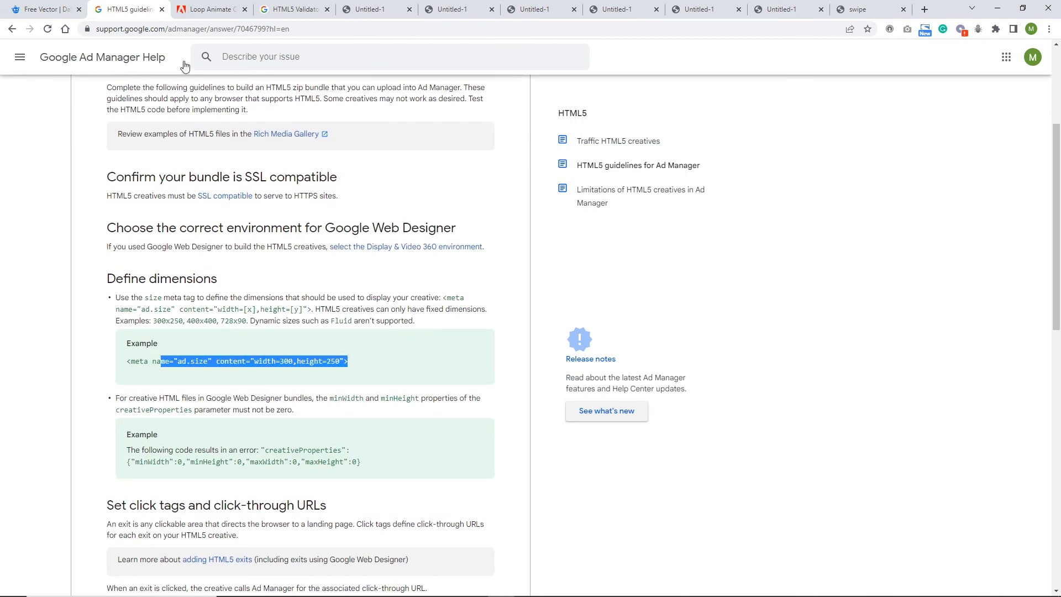
- Copy the example ad.size meta tag from the guidelines and open index.html from the "index" folder in Brackets
{"action": "left_click_drag", "start_coordinate": [349, 362], "coordinate": [130, 371]}
{"action": "left_click", "coordinate": [392, 592]}
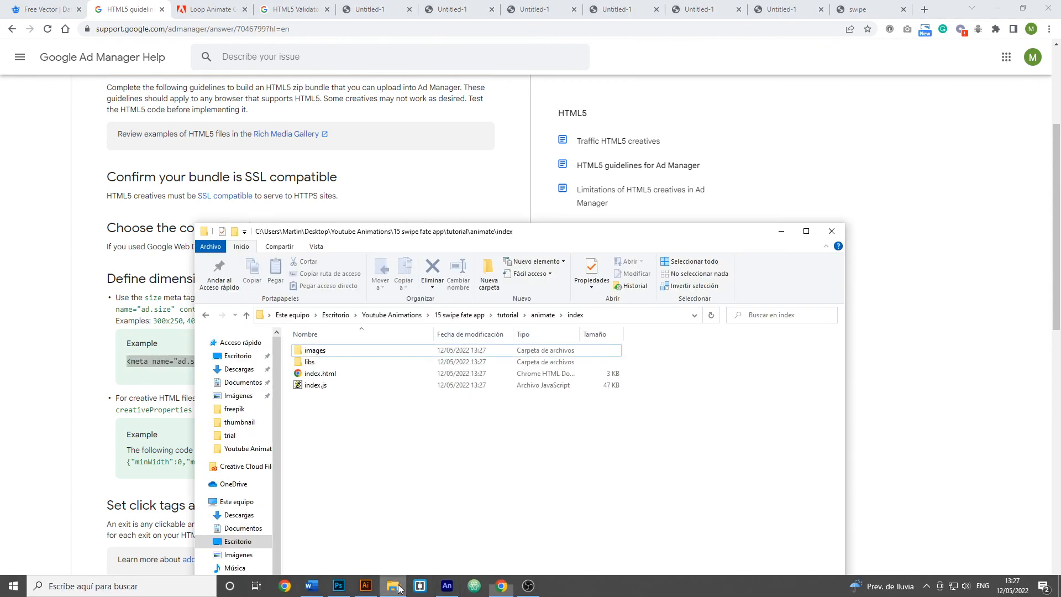
{"action": "left_click", "coordinate": [319, 376]}
{"action": "right_click", "coordinate": [313, 378]}
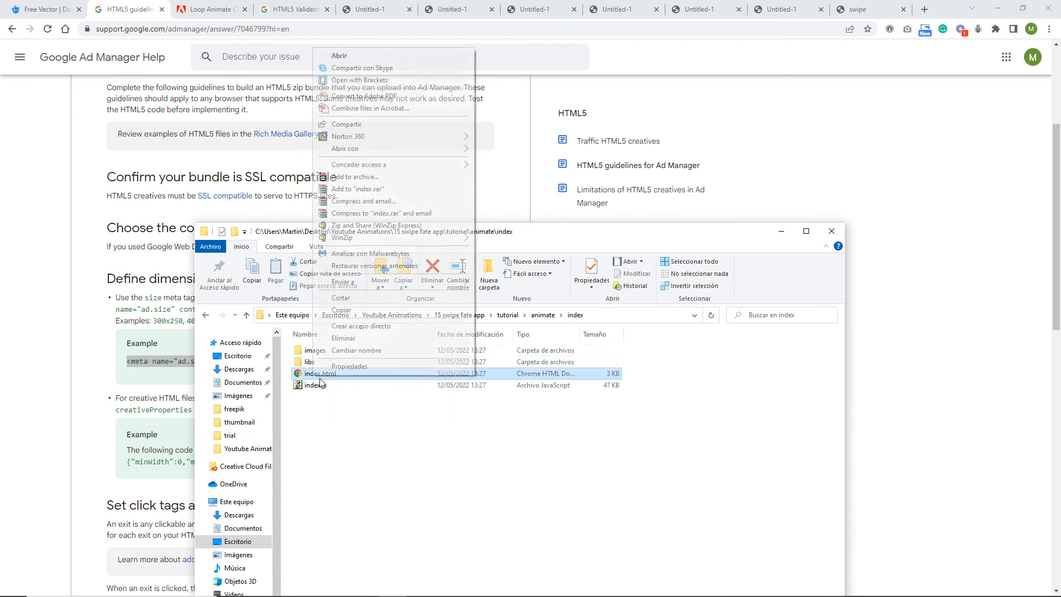
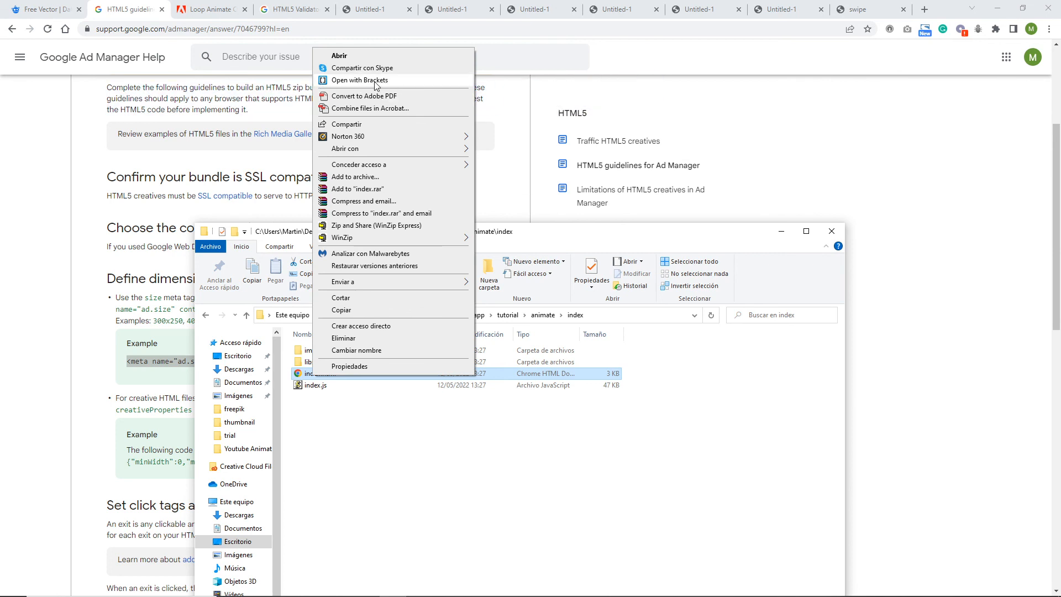
{"action": "left_click", "coordinate": [375, 81]}
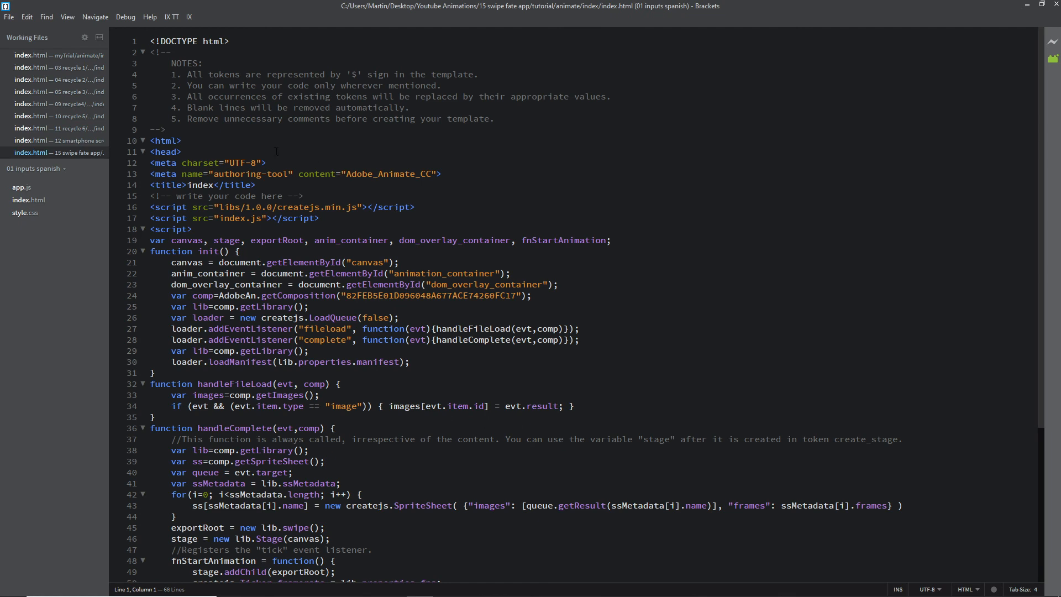
- Insert the copied tag <meta name="ad.size" content="width=300,height=250"> on a new indented line below the authoring-tool meta tag
{"action": "left_click_drag", "start_coordinate": [171, 152], "coordinate": [156, 174]}
{"action": "left_click", "coordinate": [451, 175]}
{"action": "key", "text": "Return"}
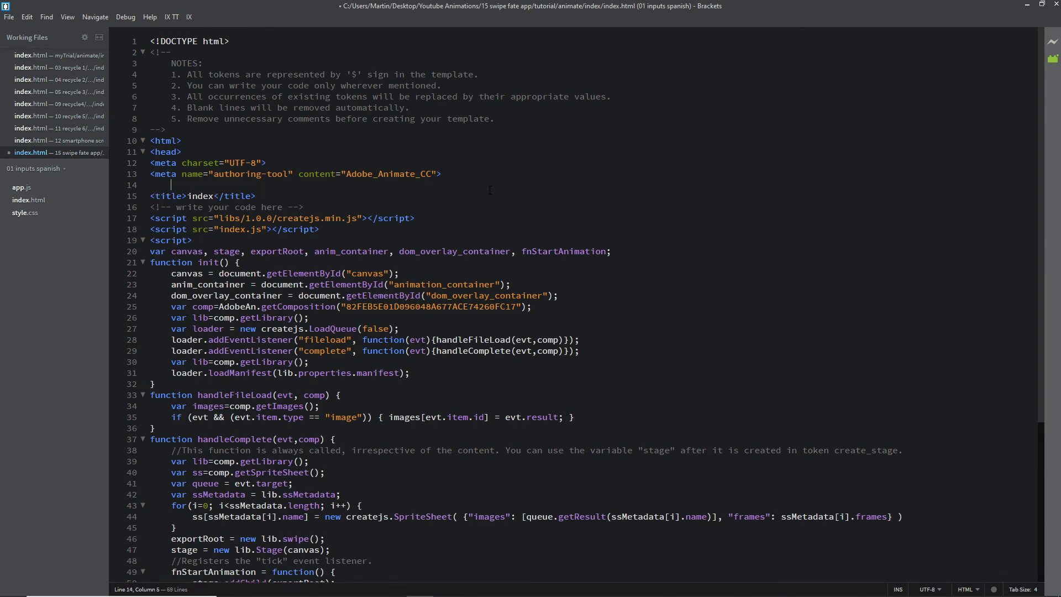
{"action": "type", "text": "<meta name=\"ad.size\" content=\"width=300,height=250\">"}
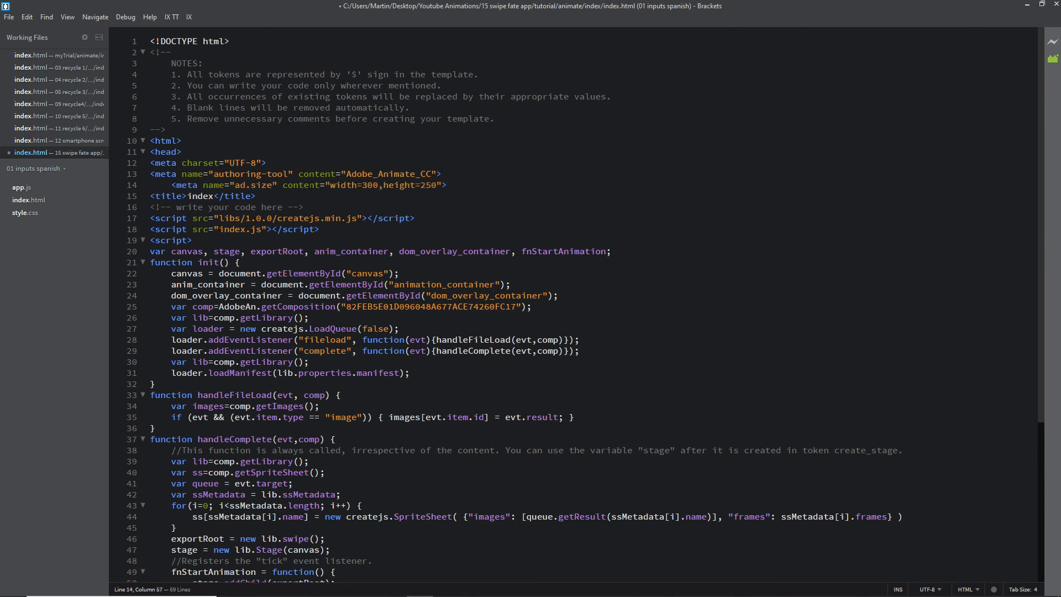
{"action": "key", "text": "shift+Home"}
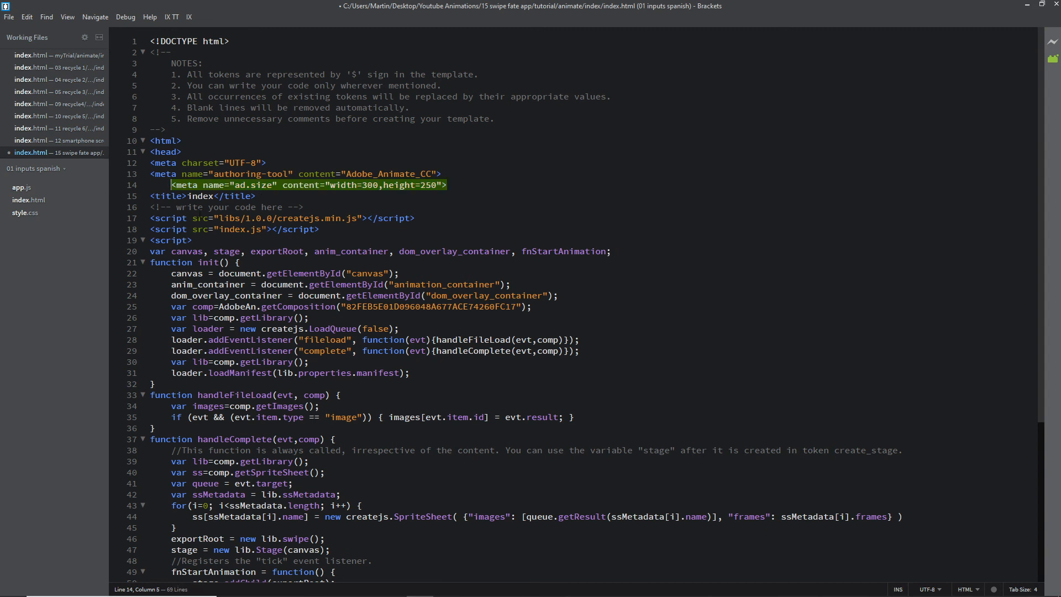
{"action": "key", "text": "Tab"}
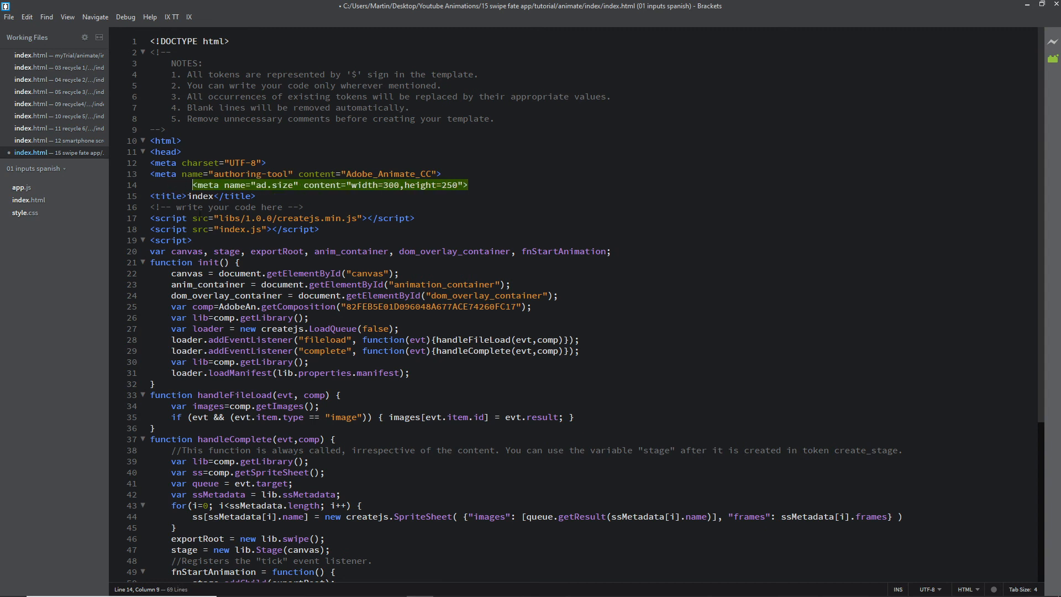
{"action": "key", "text": "Tab"}
{"action": "left_click", "coordinate": [167, 186]}
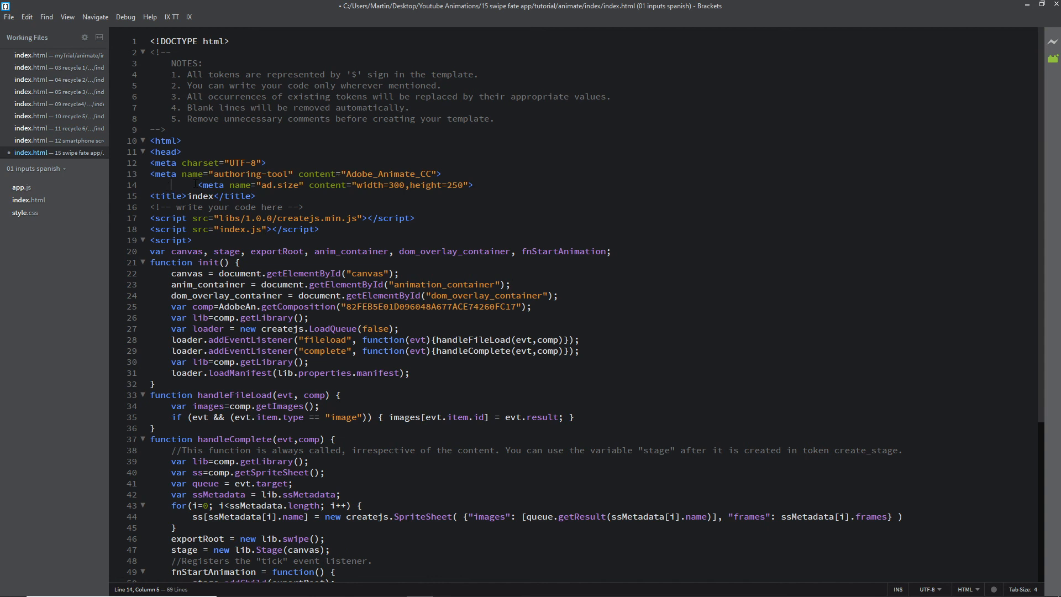
{"action": "left_click", "coordinate": [399, 206]}
- Change the ad.size tag's height to 600, save index.html and close Brackets
{"action": "left_click_drag", "start_coordinate": [404, 186], "coordinate": [393, 186]}
{"action": "left_click_drag", "start_coordinate": [465, 186], "coordinate": [450, 185]}
{"action": "type", "text": "^))"}
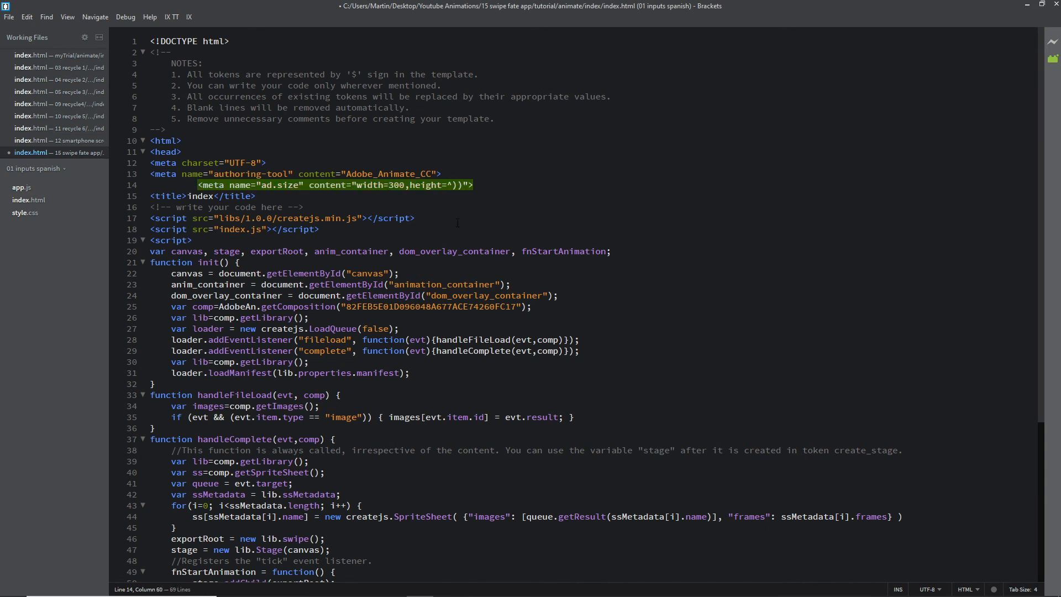
{"action": "key", "text": "BackSpace"}
{"action": "key", "text": "BackSpace"}
{"action": "type", "text": "600"}
{"action": "left_click", "coordinate": [523, 196]}
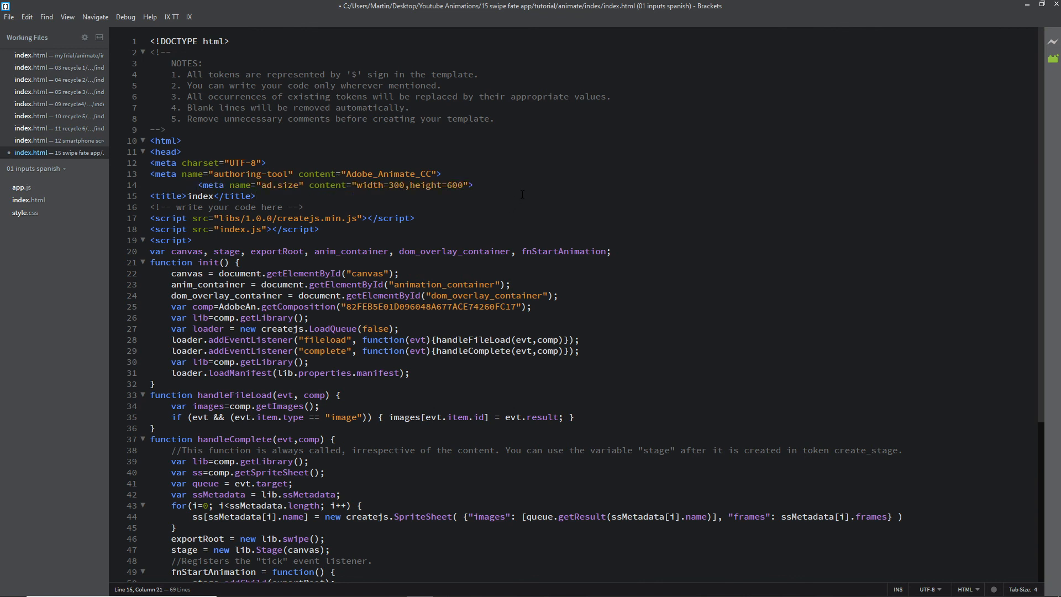
{"action": "key", "text": "ctrl+s"}
{"action": "left_click", "coordinate": [1056, 6]}
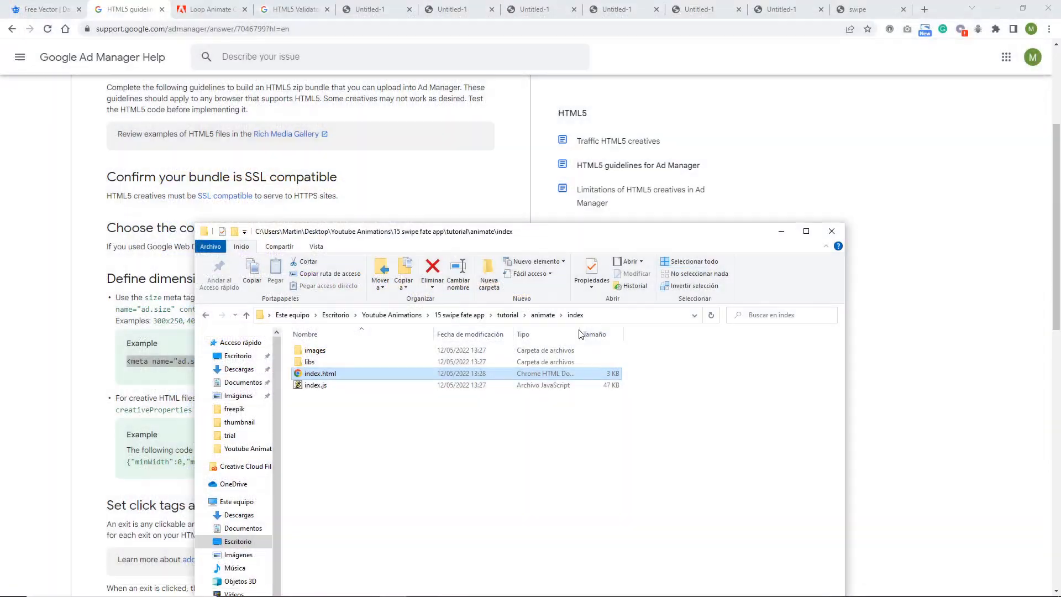
- Compress the "index" folder into a zip archive in the "animate" folder and check the archive's contents
{"action": "left_click", "coordinate": [206, 315]}
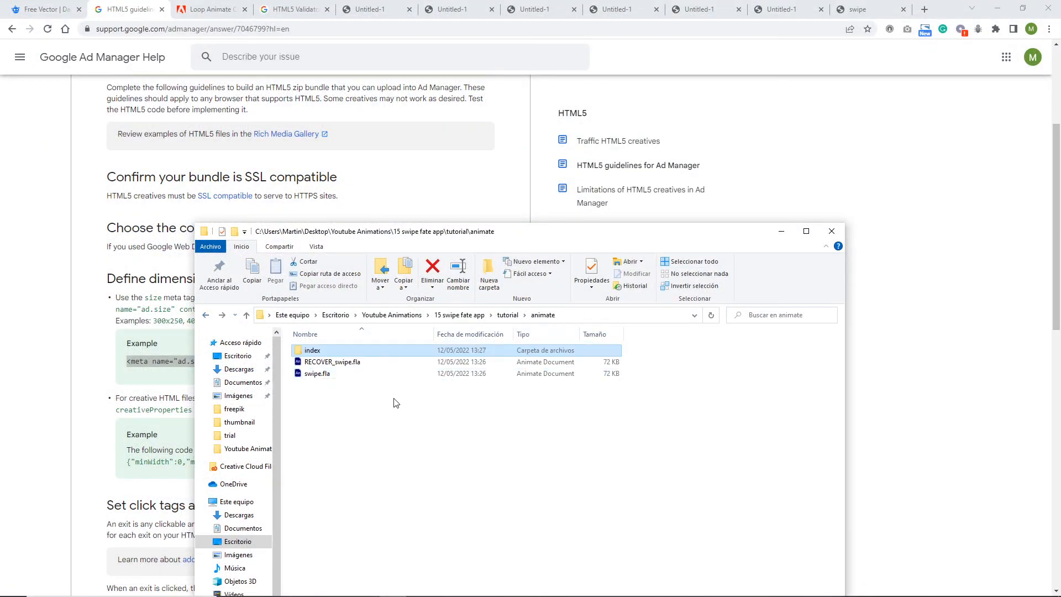
{"action": "right_click", "coordinate": [310, 350]}
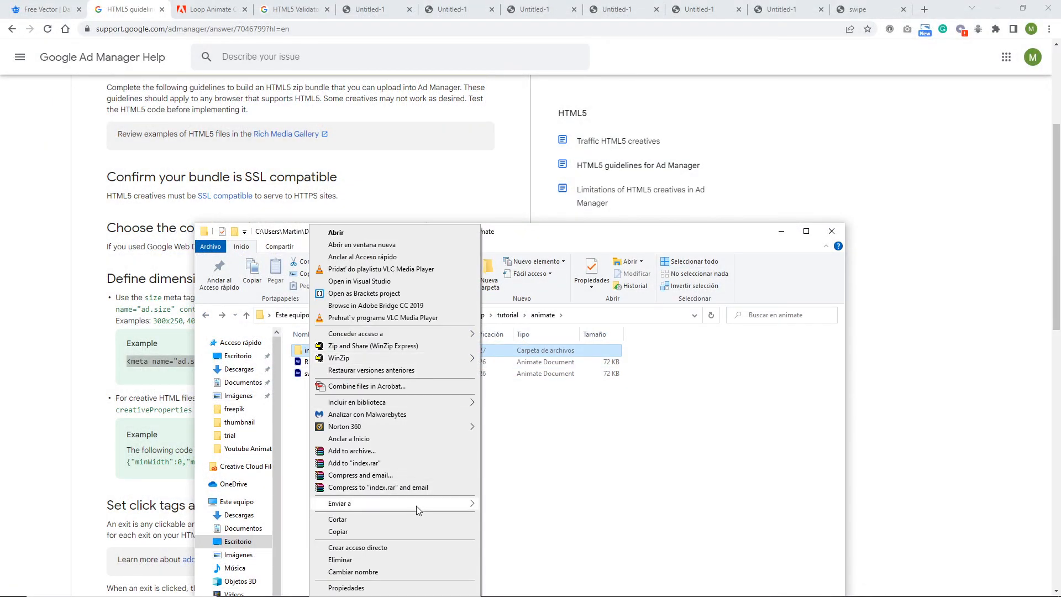
{"action": "mouse_move", "coordinate": [450, 504]}
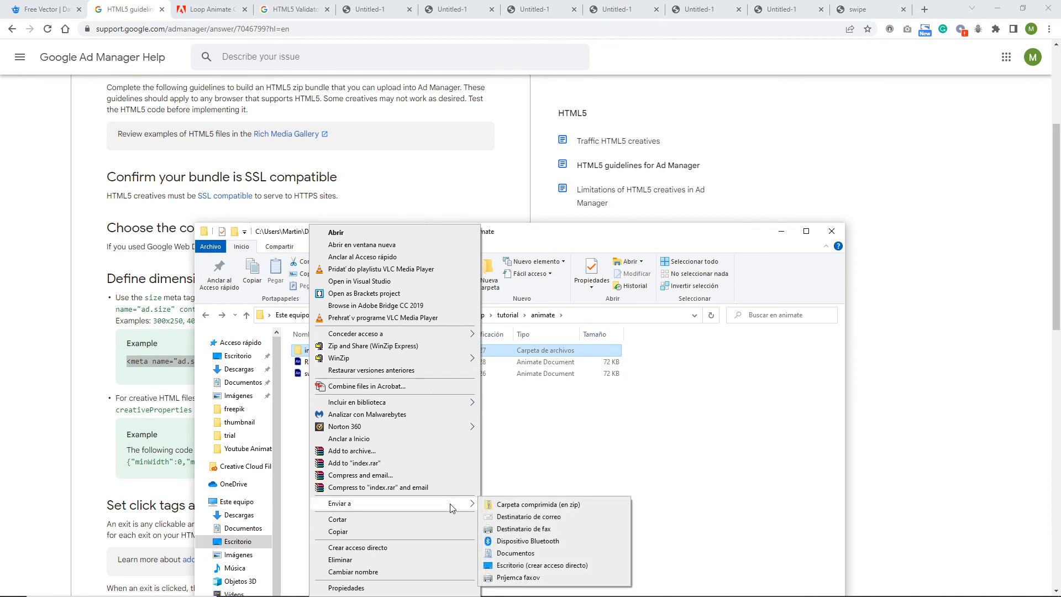
{"action": "left_click", "coordinate": [562, 507]}
{"action": "left_click", "coordinate": [386, 432]}
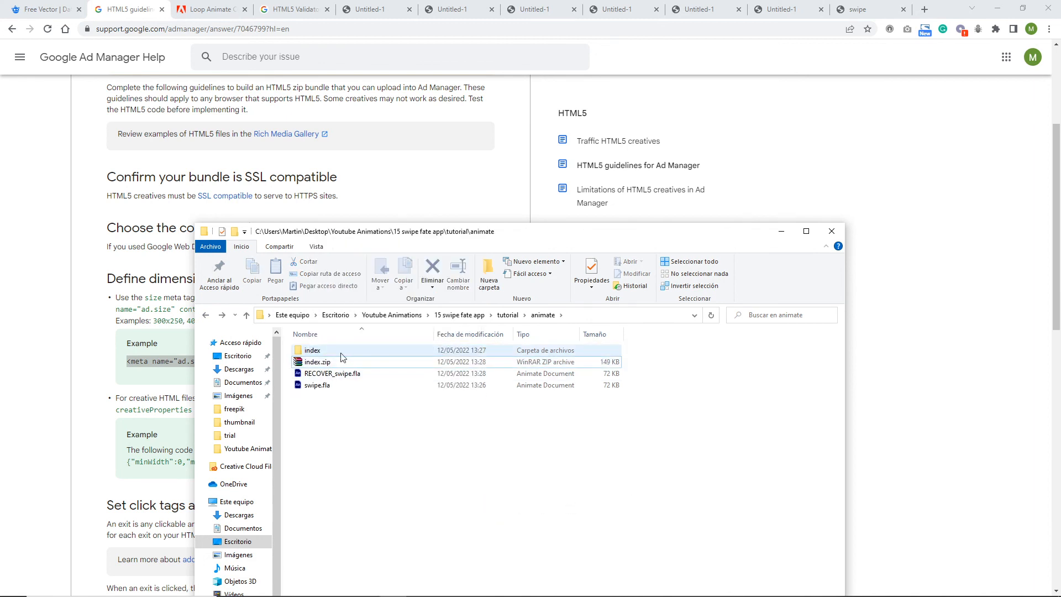
{"action": "mouse_move", "coordinate": [307, 366]}
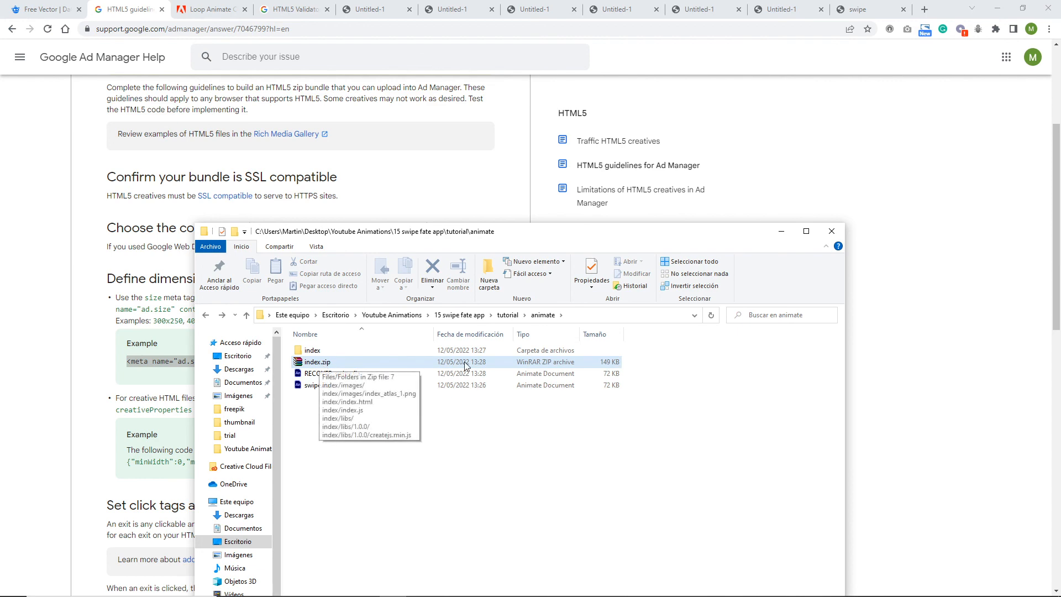
- Switch to Animate and review the image assets' export format options in the publish settings, keeping Texture and cancelling the dialog
{"action": "left_click", "coordinate": [450, 586]}
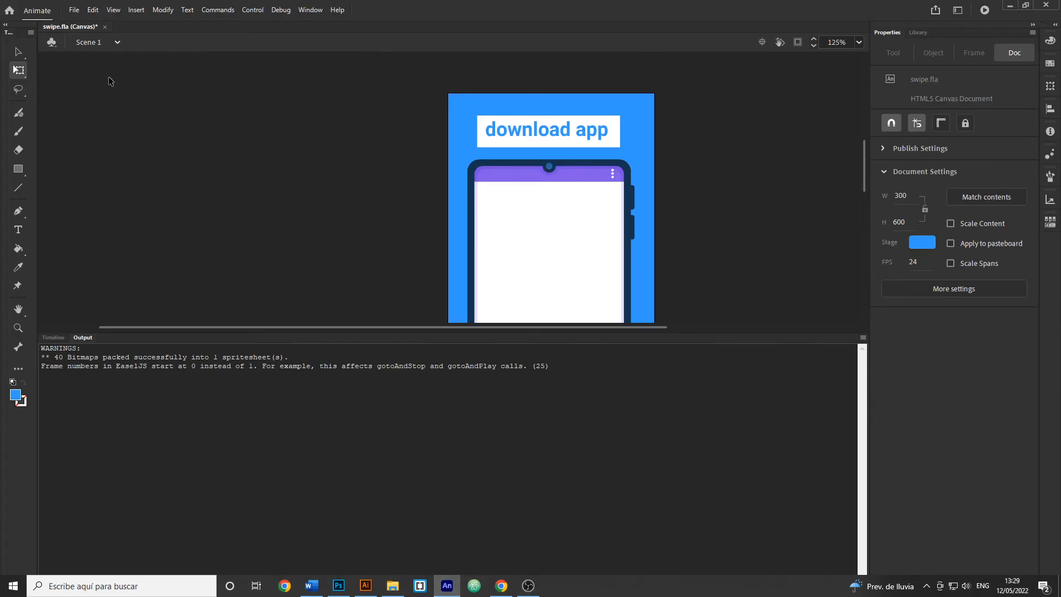
{"action": "left_click", "coordinate": [81, 12]}
{"action": "left_click", "coordinate": [111, 216]}
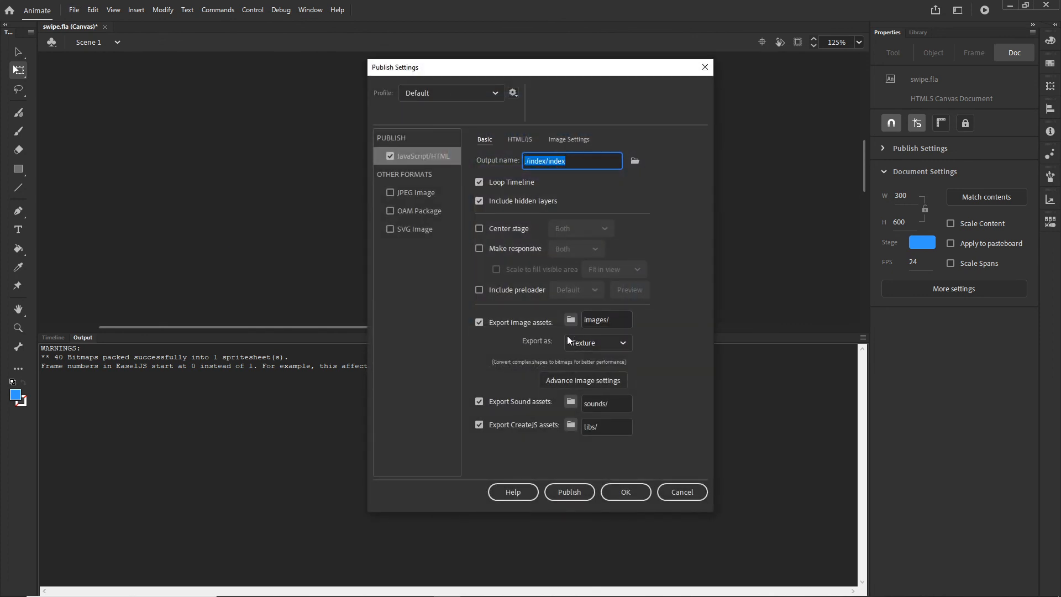
{"action": "left_click", "coordinate": [624, 343]}
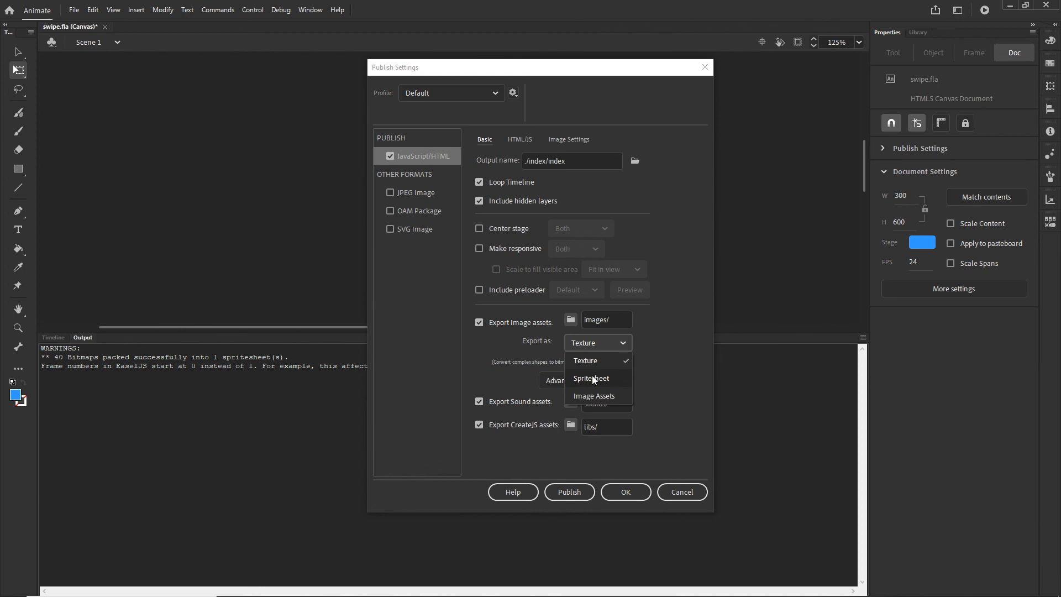
{"action": "left_click", "coordinate": [593, 361]}
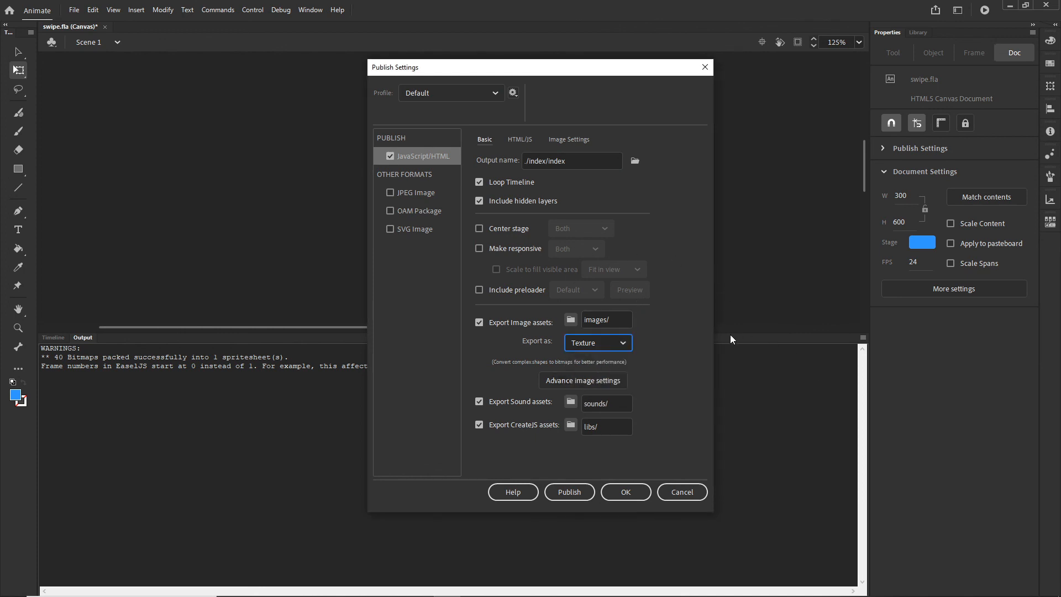
{"action": "left_click", "coordinate": [681, 492]}
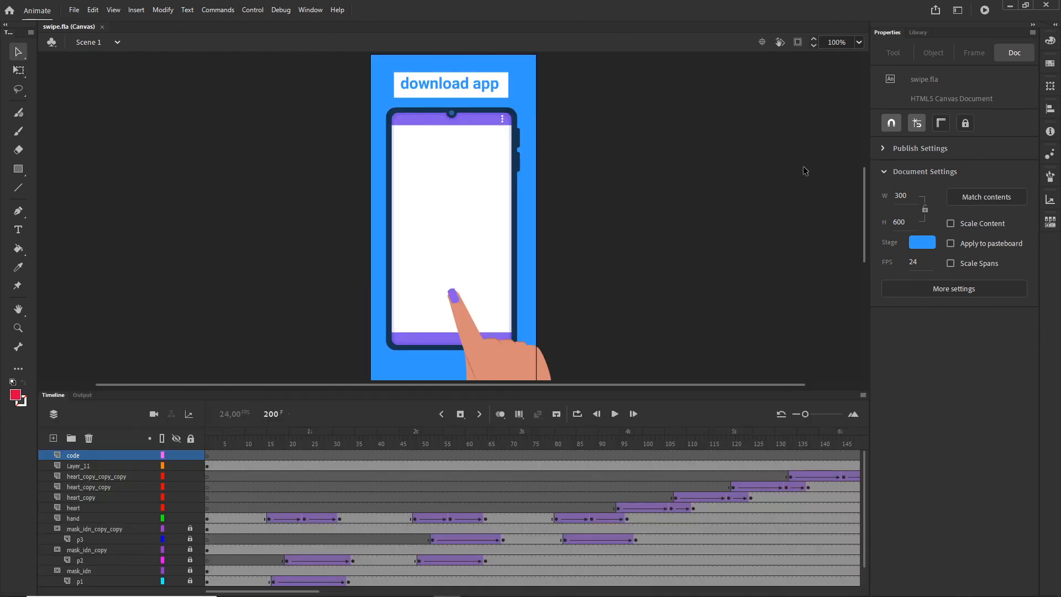